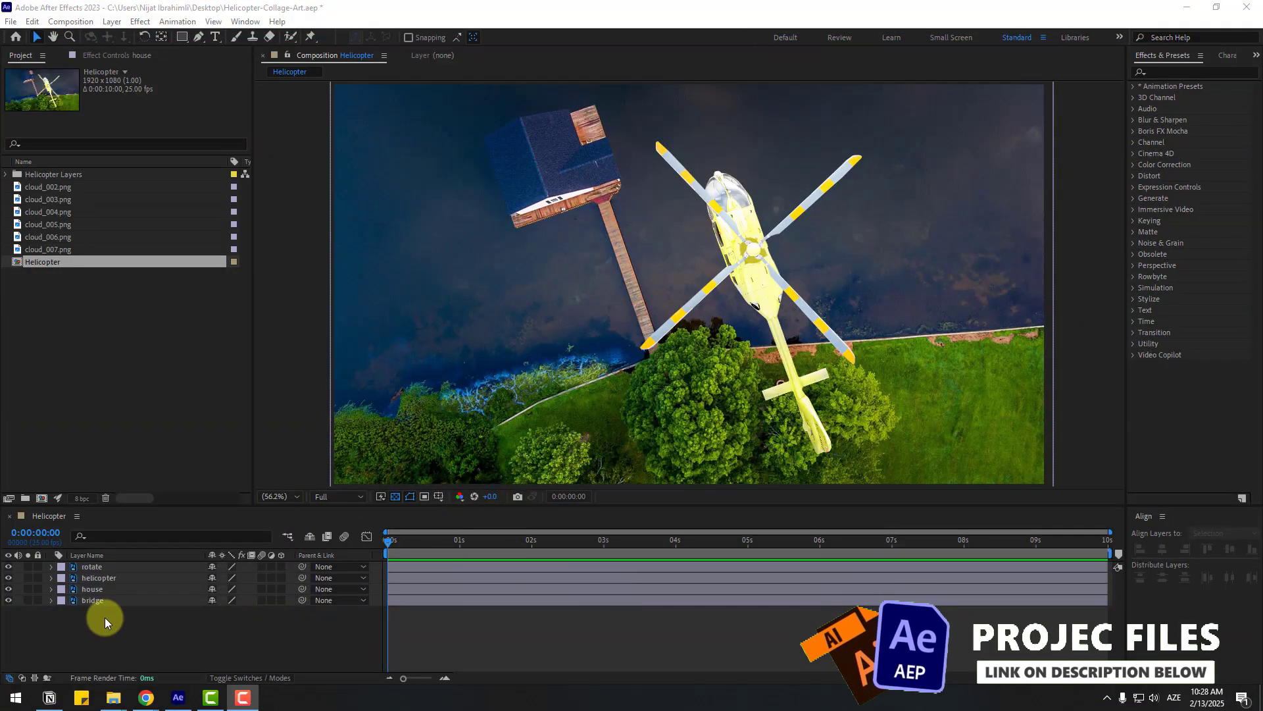
Turn on 3D for the rotate, helicopter, house and bridge layers and hide all four.
{"action": "left_click_drag", "start_coordinate": [77, 628], "coordinate": [108, 557]}
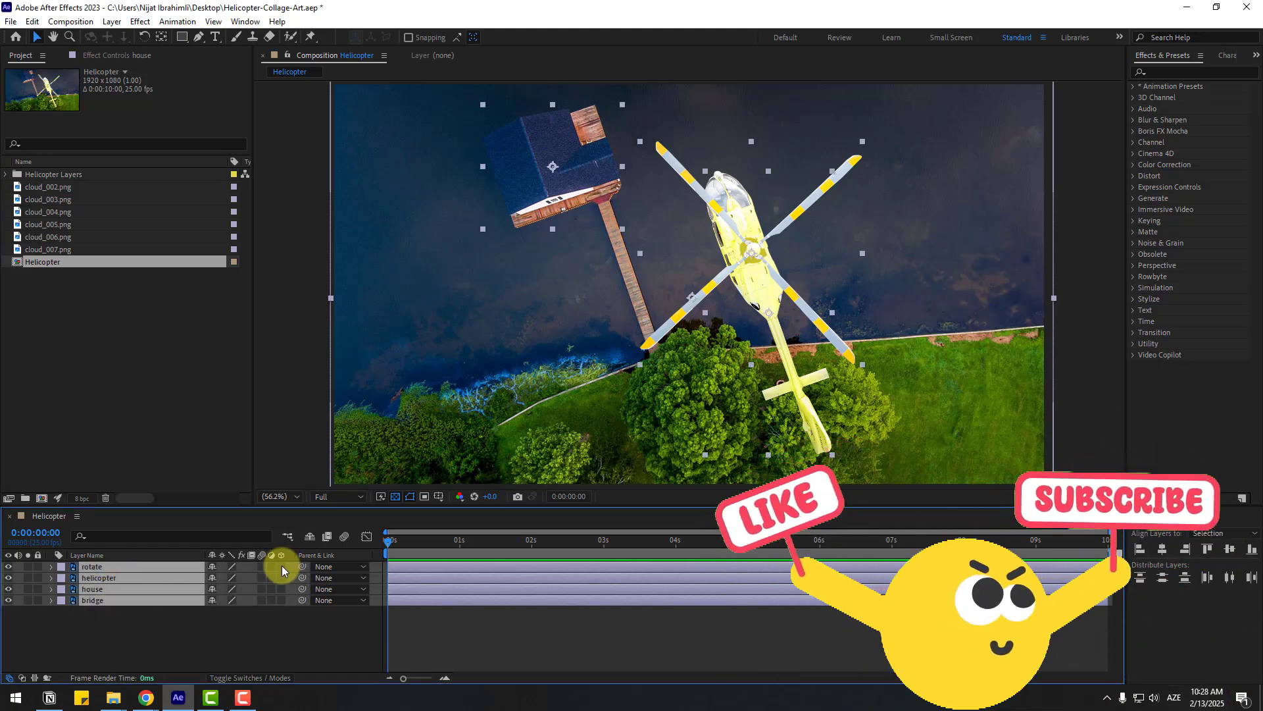
{"action": "left_click", "coordinate": [282, 565]}
{"action": "left_click", "coordinate": [124, 622]}
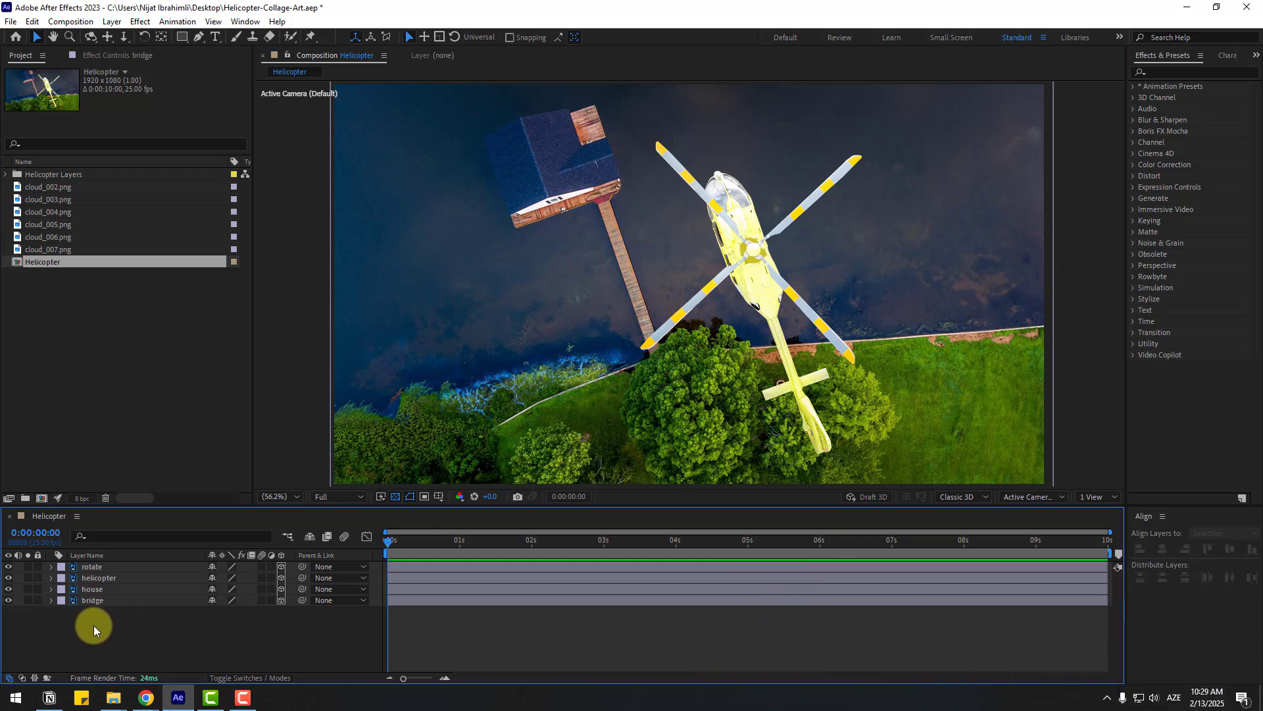
{"action": "key", "text": "ctrl+a"}
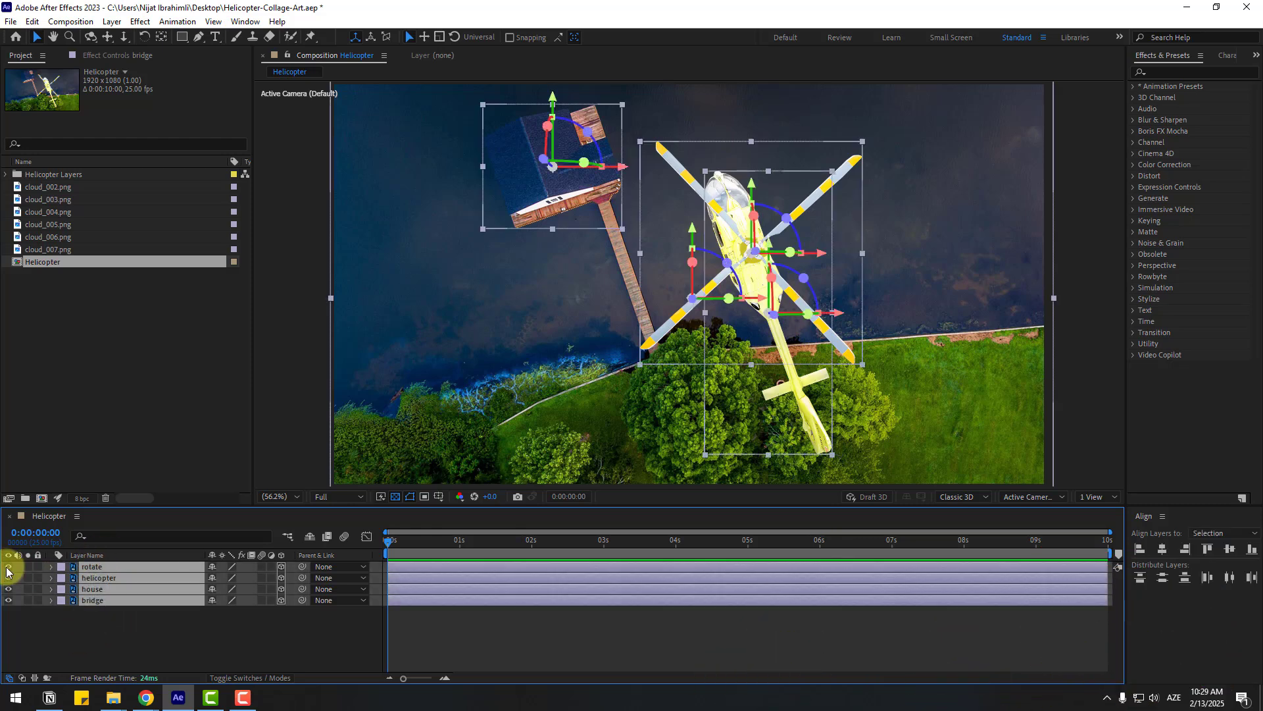
{"action": "left_click_drag", "start_coordinate": [8, 567], "coordinate": [8, 600]}
Create a black solid named BG and move it to the bottom of the layer stack.
{"action": "right_click", "coordinate": [129, 630]}
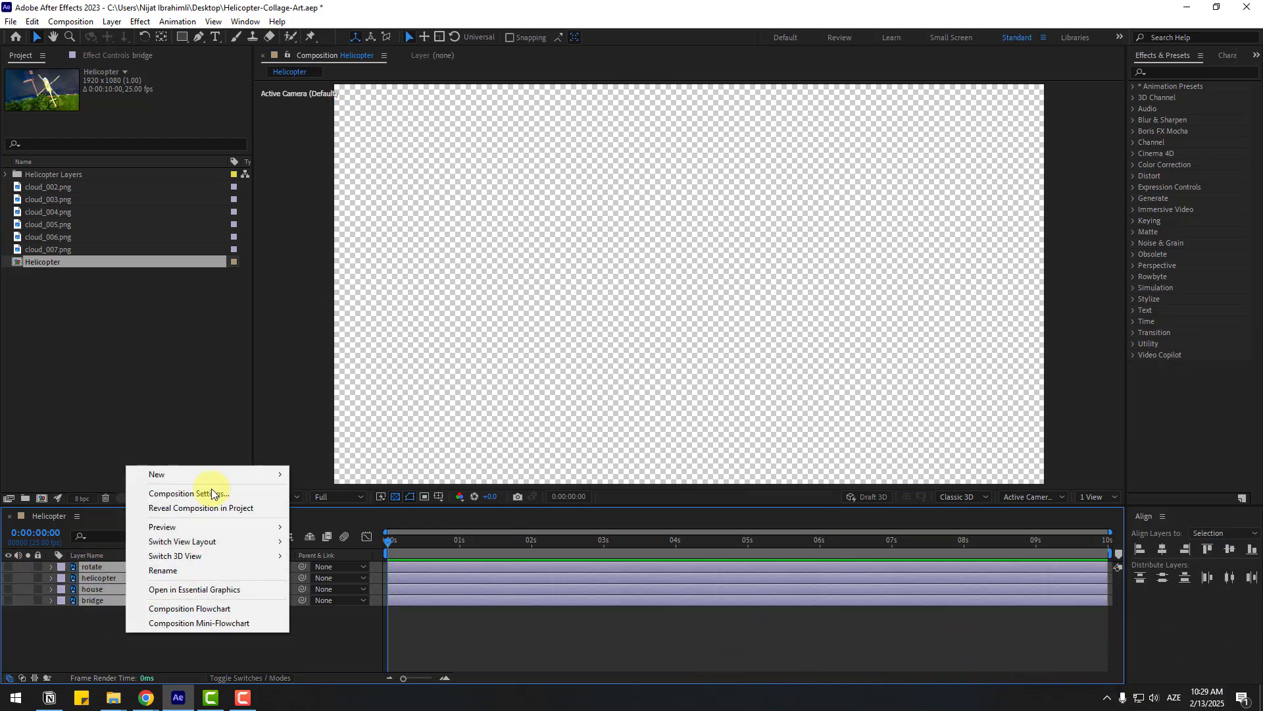
{"action": "mouse_move", "coordinate": [219, 474]}
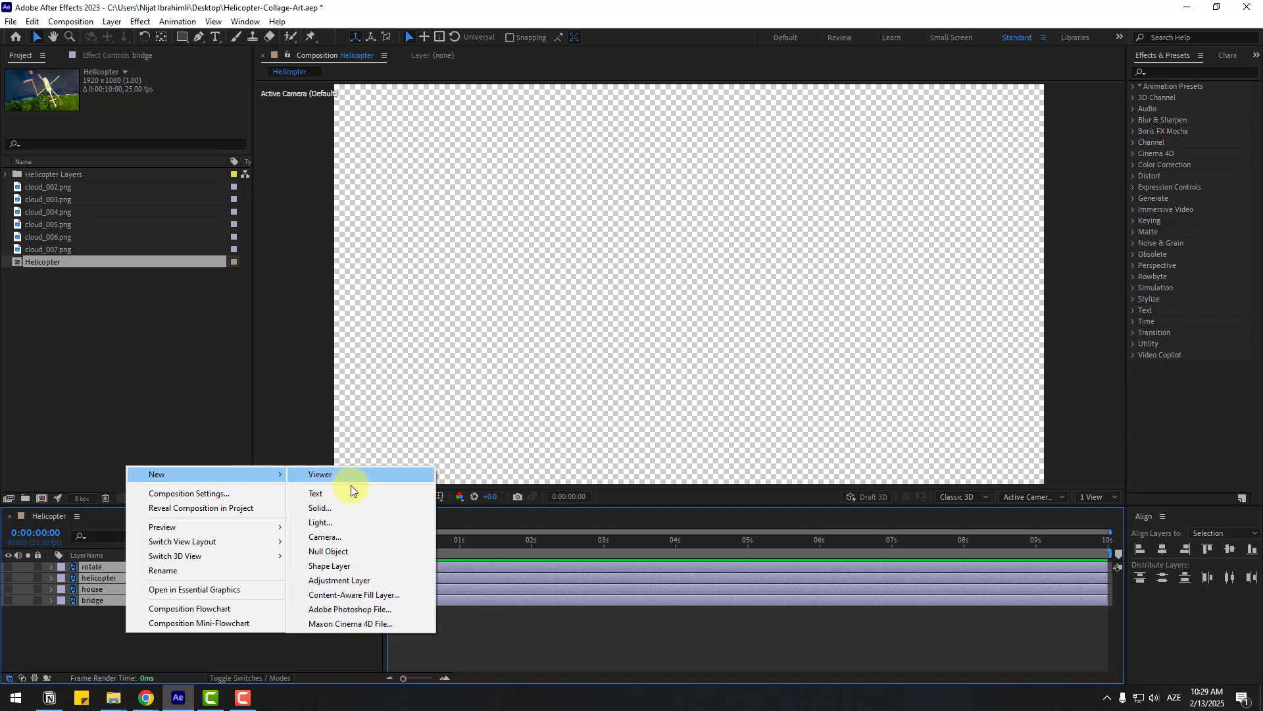
{"action": "left_click", "coordinate": [317, 508]}
{"action": "left_click", "coordinate": [682, 543]}
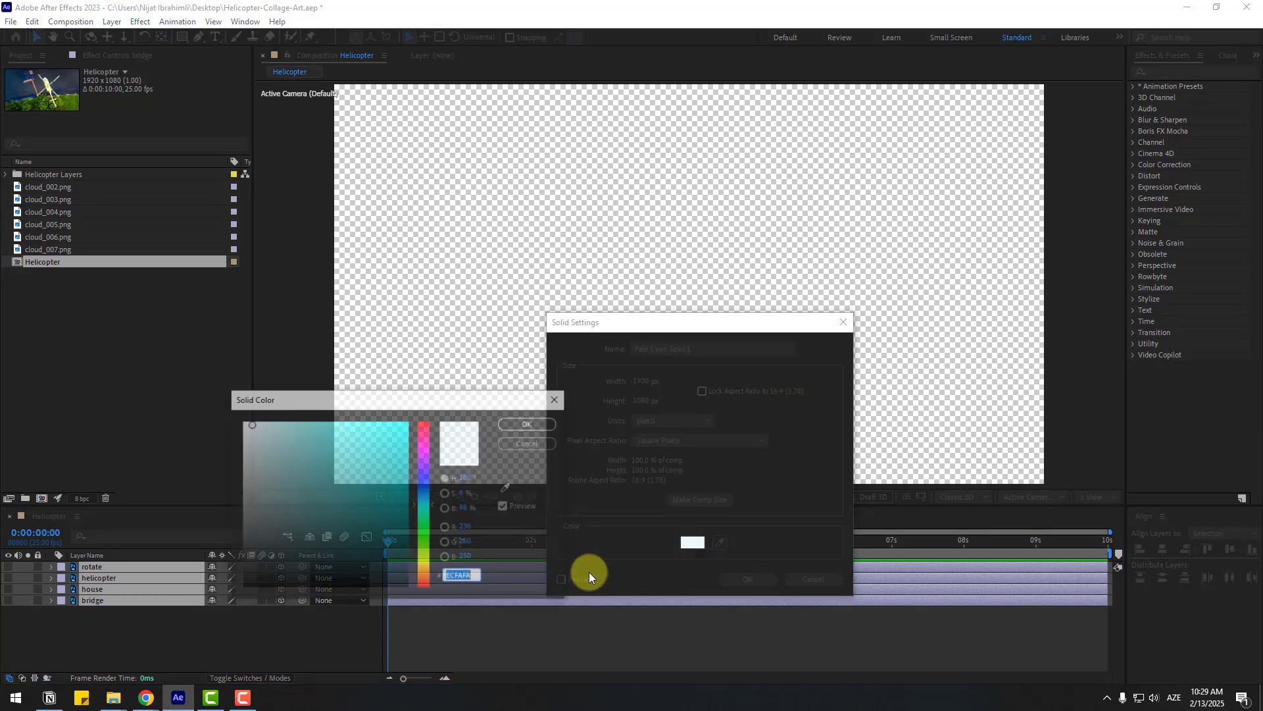
{"action": "left_click_drag", "start_coordinate": [310, 555], "coordinate": [227, 582]}
{"action": "left_click", "coordinate": [528, 424]}
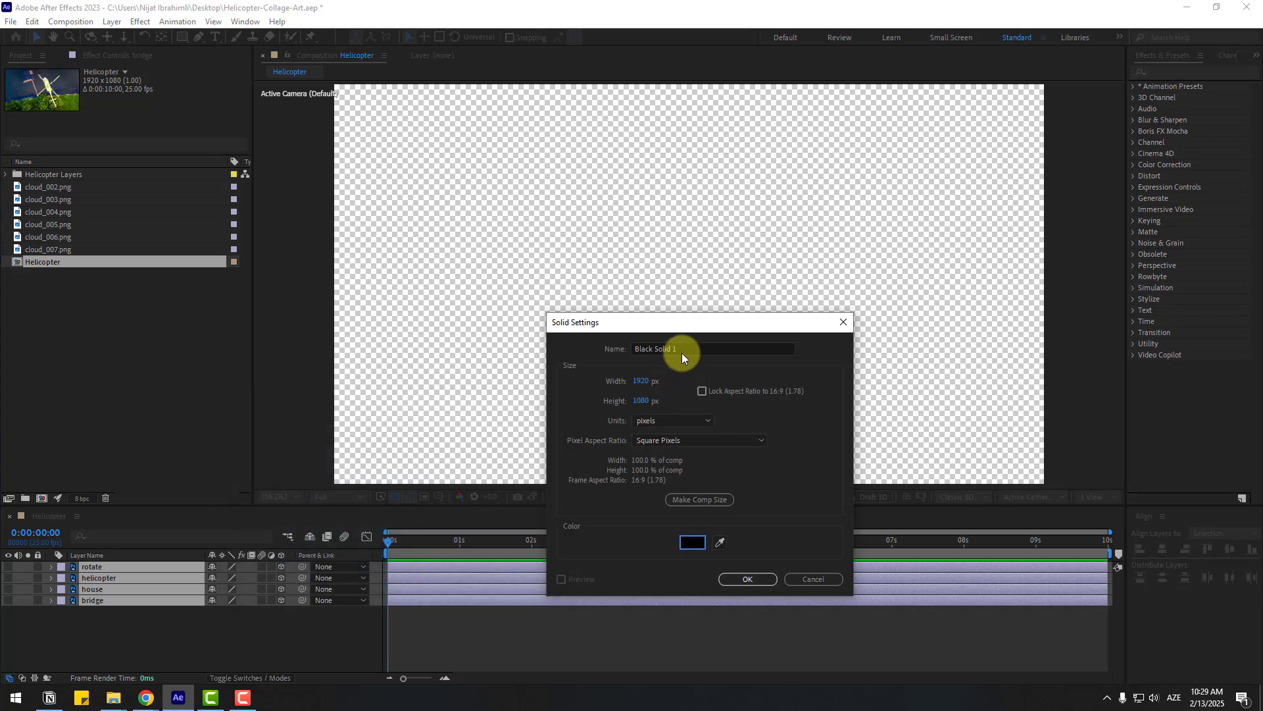
{"action": "type", "text": "BG"}
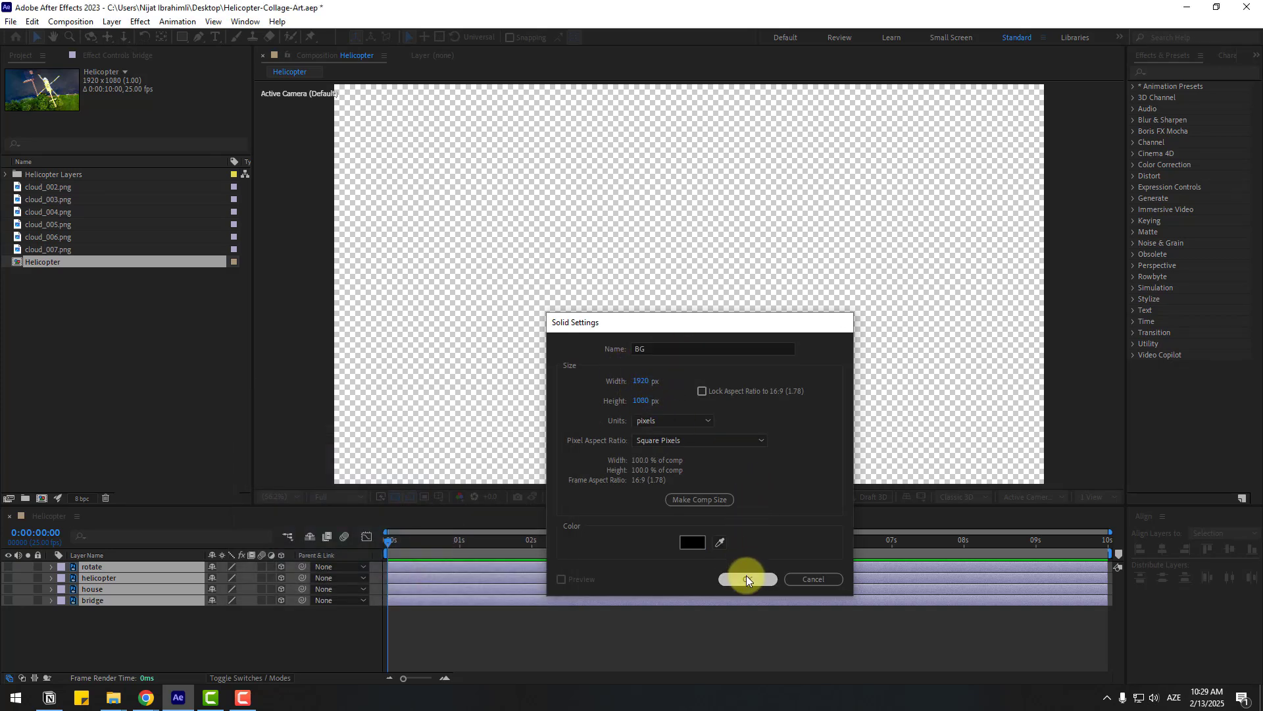
{"action": "left_click", "coordinate": [746, 577]}
{"action": "left_click_drag", "start_coordinate": [86, 566], "coordinate": [109, 622]}
Apply a Fill effect set to dark grey 222222 to BG and duplicate the layer.
{"action": "left_click", "coordinate": [1153, 73]}
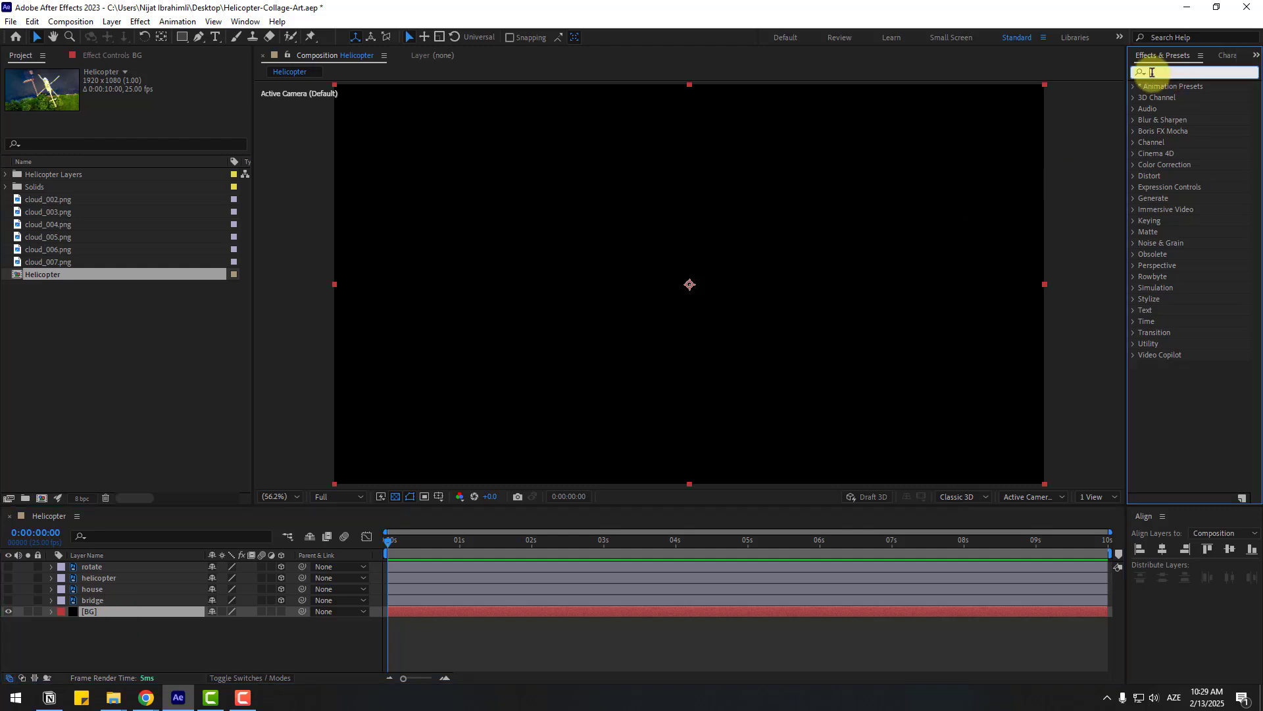
{"action": "type", "text": "fill"}
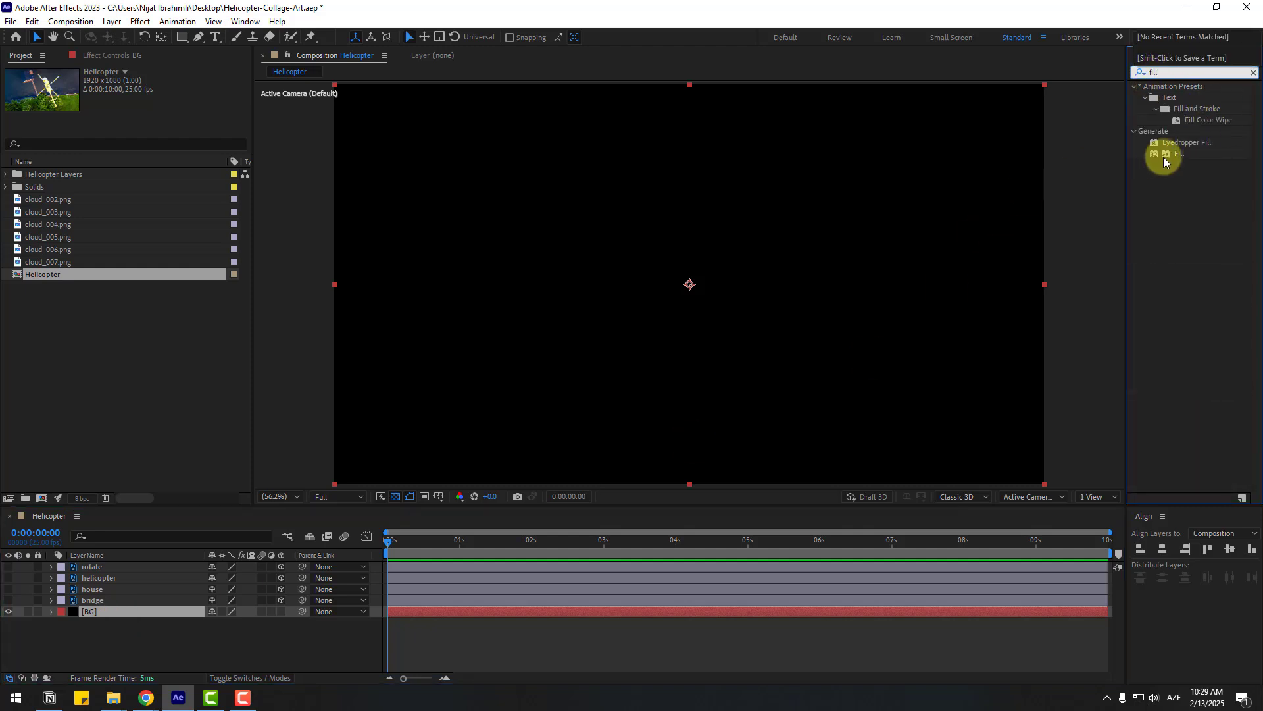
{"action": "left_click_drag", "start_coordinate": [1176, 160], "coordinate": [94, 609]}
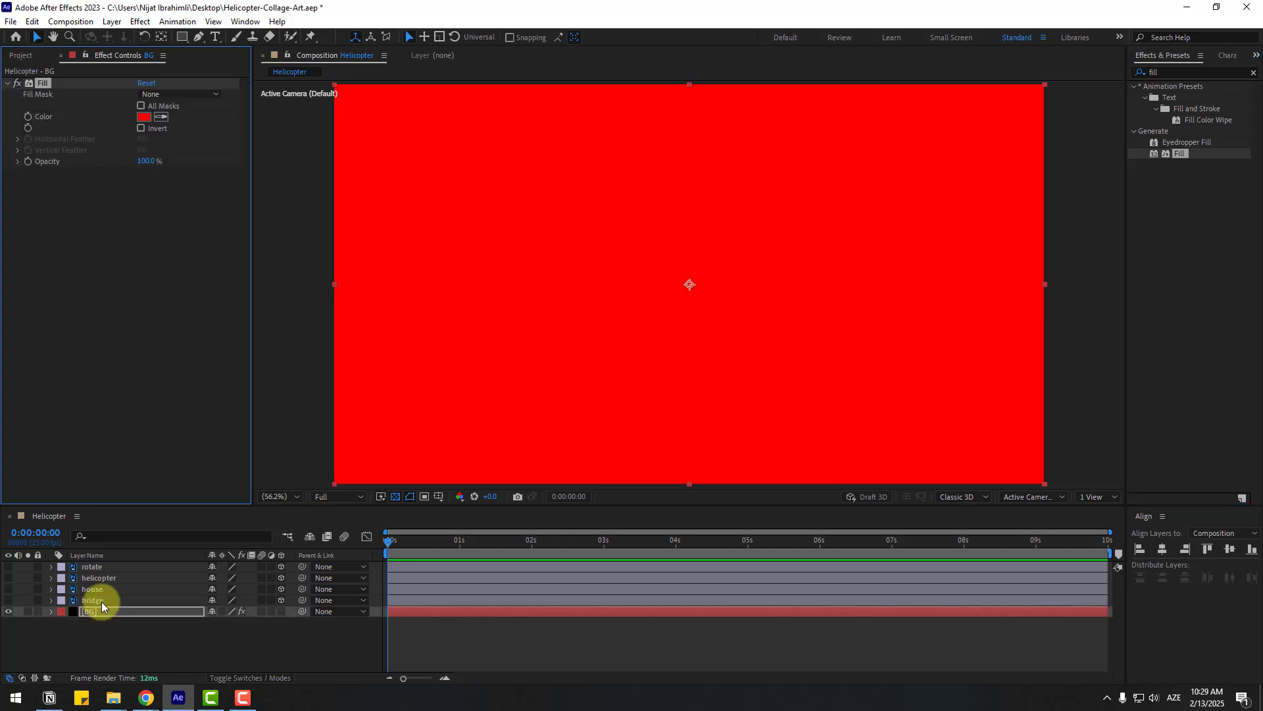
{"action": "left_click", "coordinate": [143, 117]}
{"action": "left_click_drag", "start_coordinate": [341, 485], "coordinate": [192, 565]}
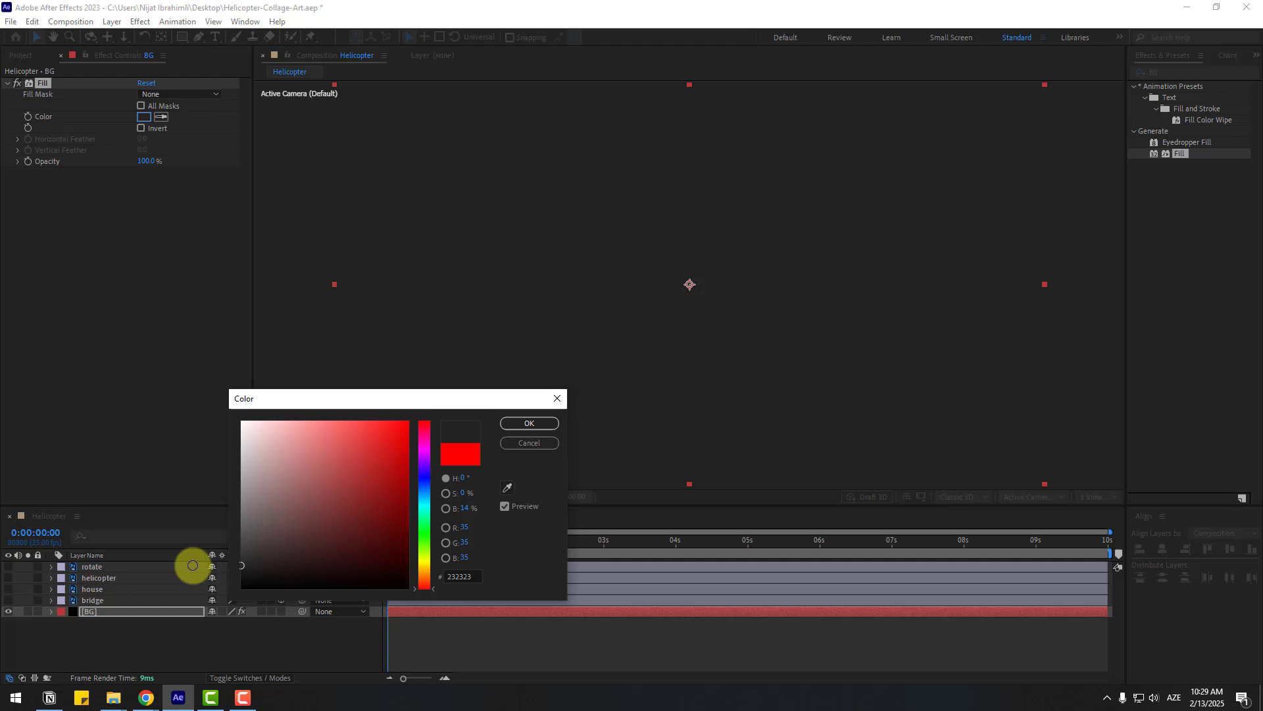
{"action": "left_click", "coordinate": [529, 423]}
{"action": "left_click", "coordinate": [89, 611]}
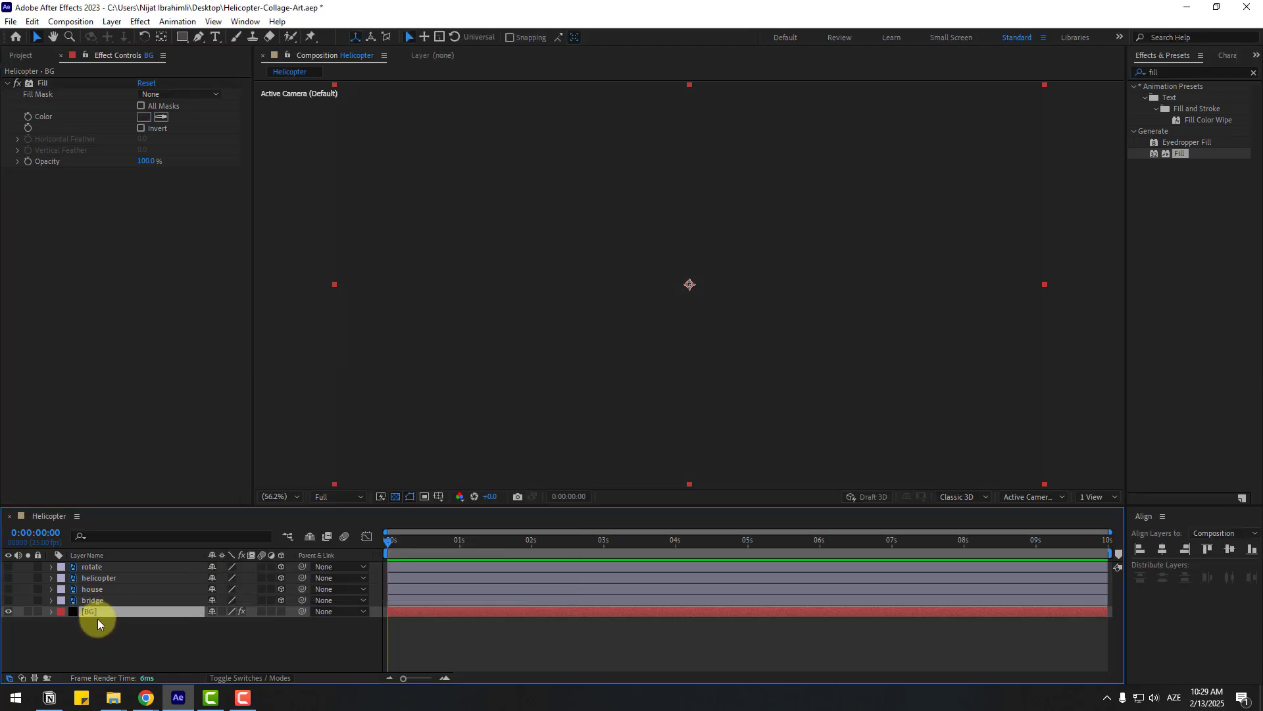
{"action": "key", "text": "ctrl+d"}
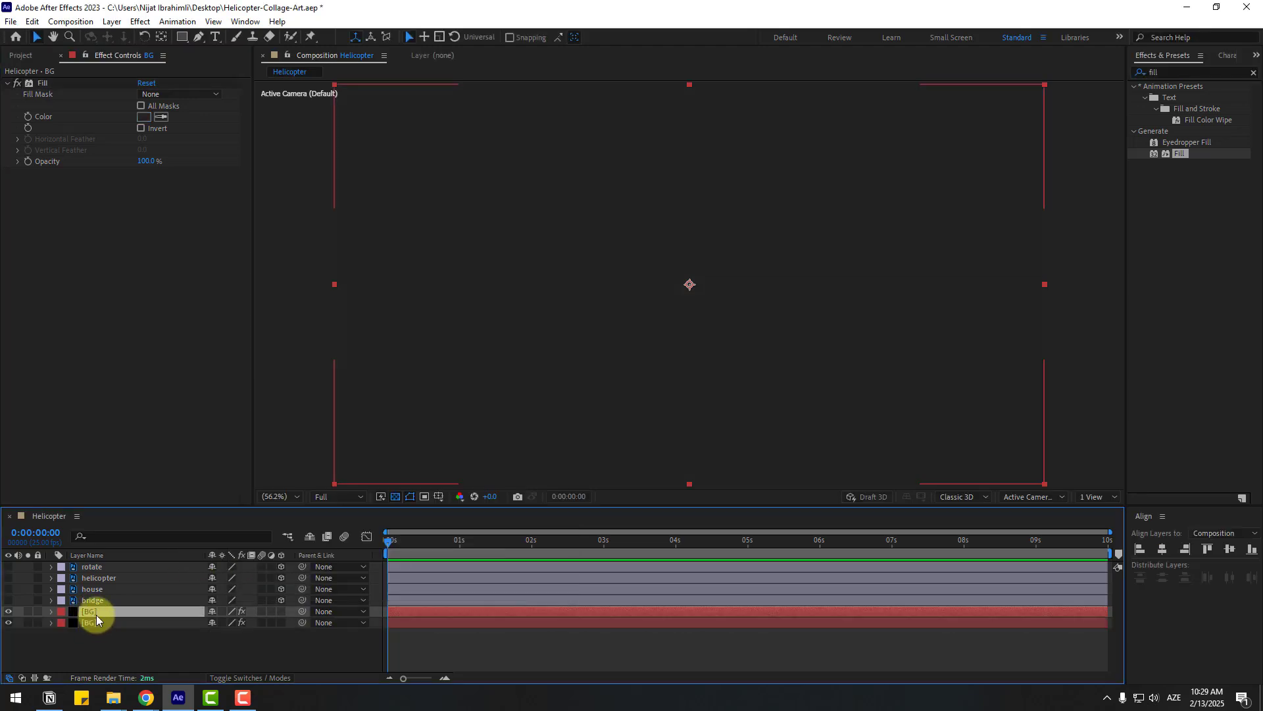
Replace the copy's Fill effect with a Grid effect and rename the layer GRID.
{"action": "left_click", "coordinate": [45, 84]}
{"action": "key", "text": "Delete"}
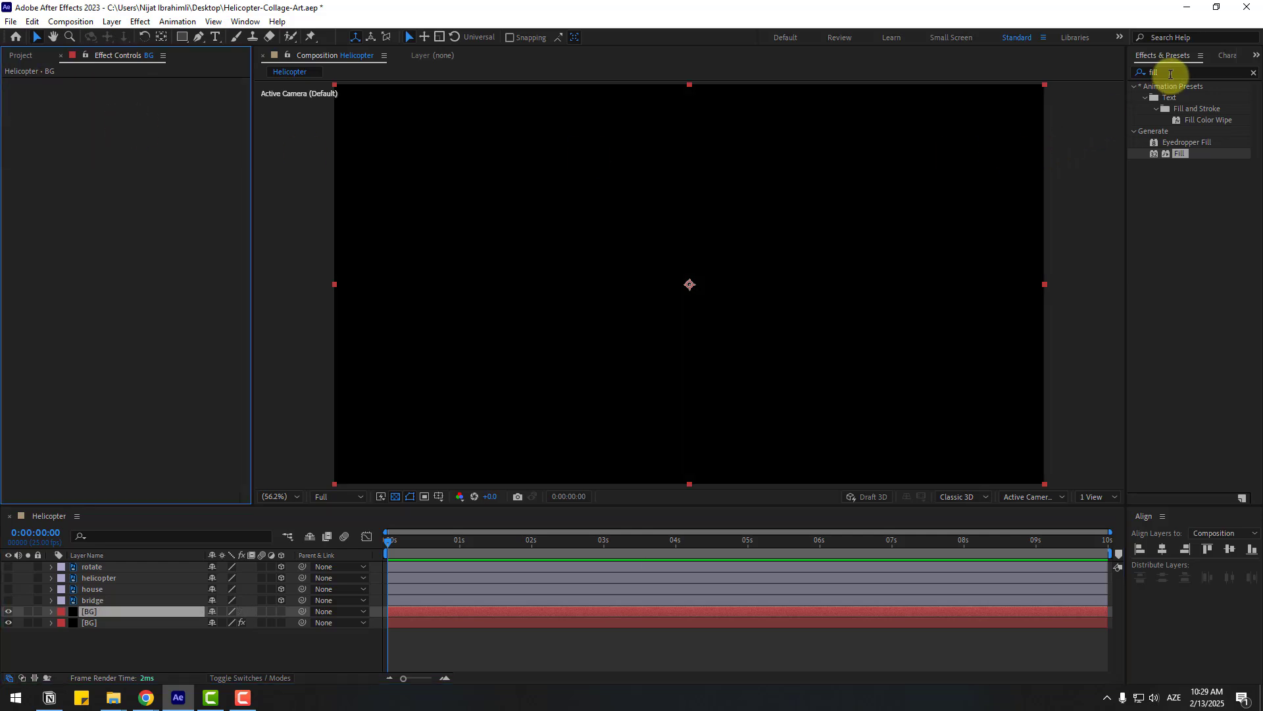
{"action": "left_click", "coordinate": [1170, 74]}
{"action": "type", "text": "grid"}
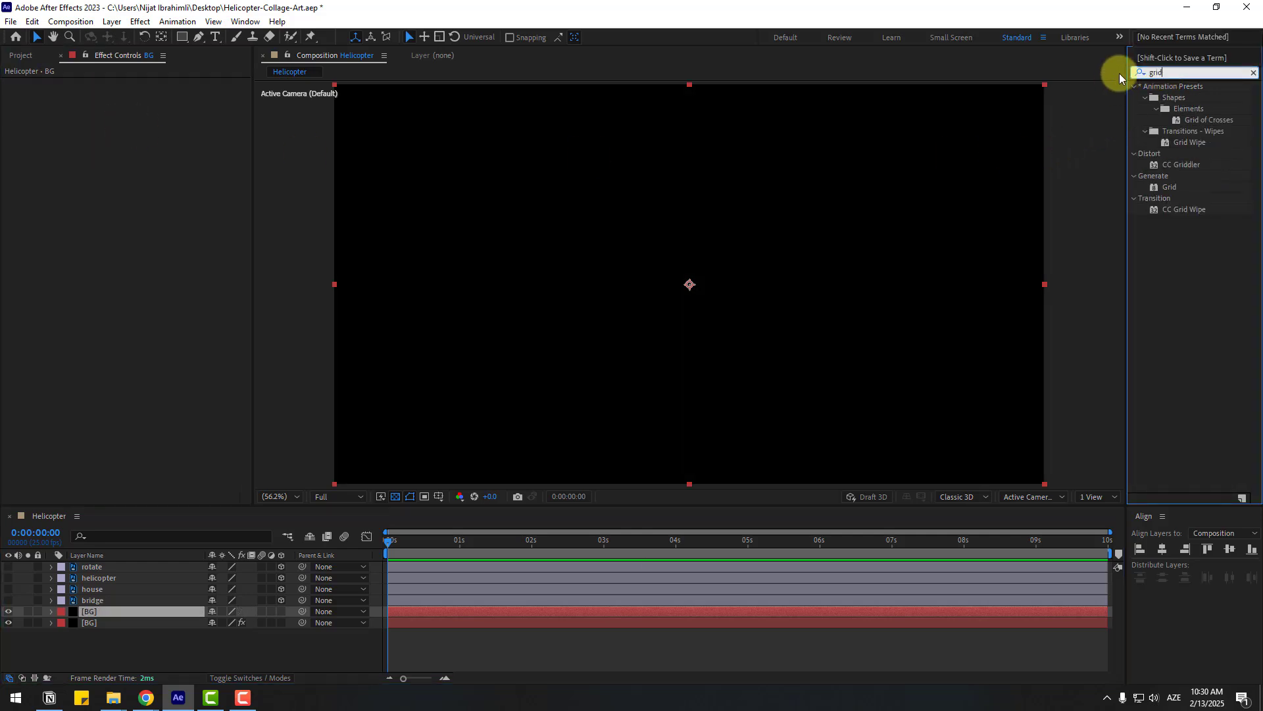
{"action": "left_click_drag", "start_coordinate": [1170, 189], "coordinate": [92, 614]}
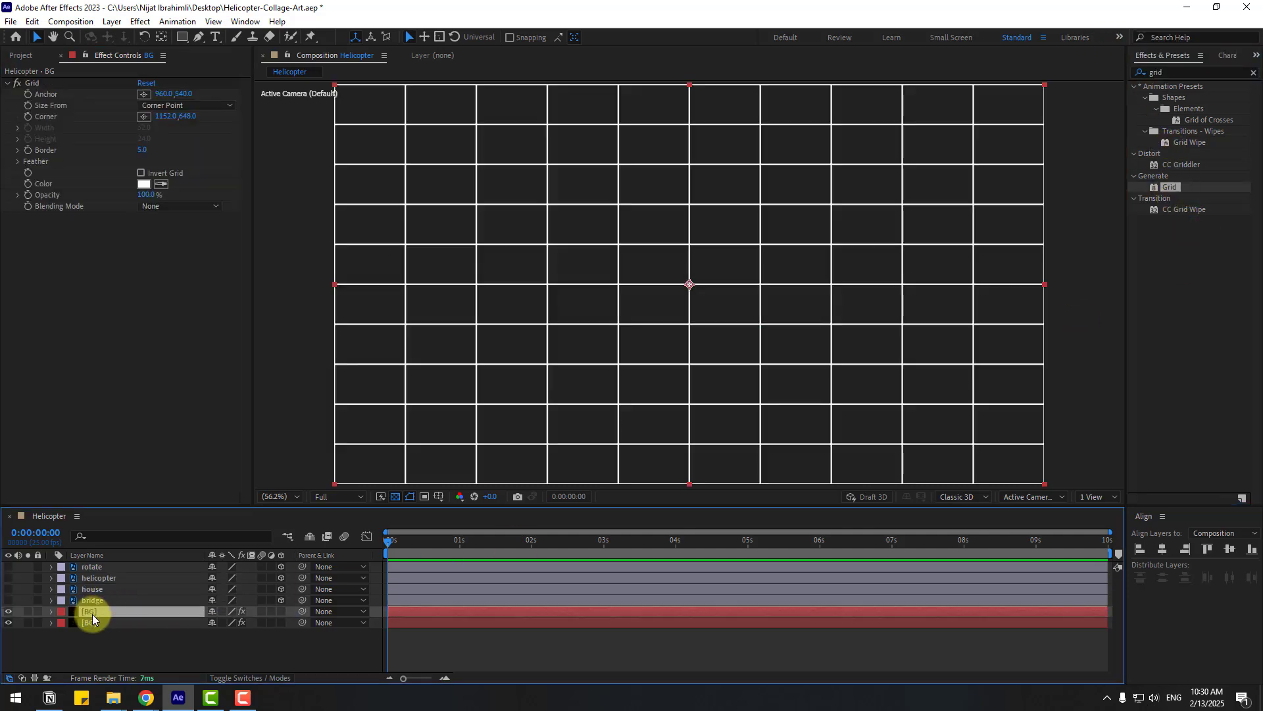
{"action": "key", "text": "Return"}
{"action": "type", "text": "GRID"}
{"action": "key", "text": "Return"}
Set the grid to Width Slider sizing, width 97.2, opacity 6%, then lock GRID and BG.
{"action": "left_click", "coordinate": [156, 104]}
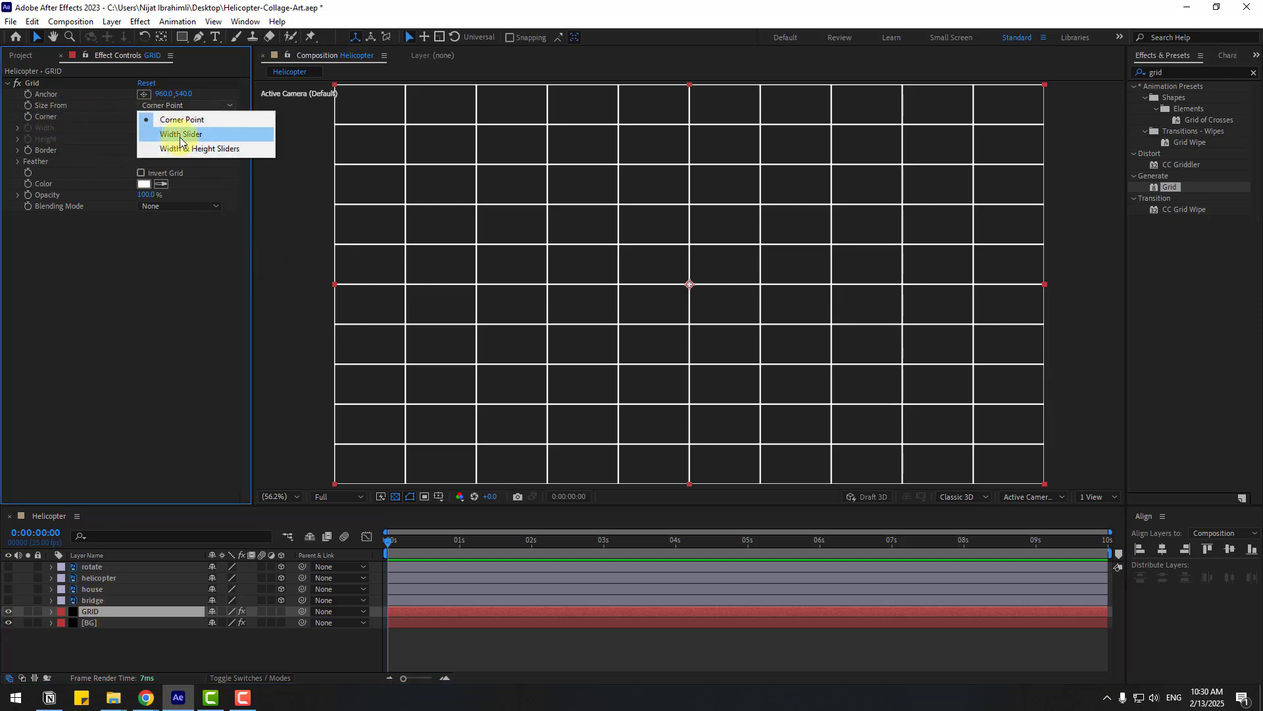
{"action": "left_click", "coordinate": [171, 132]}
{"action": "left_click_drag", "start_coordinate": [69, 145], "coordinate": [128, 145]}
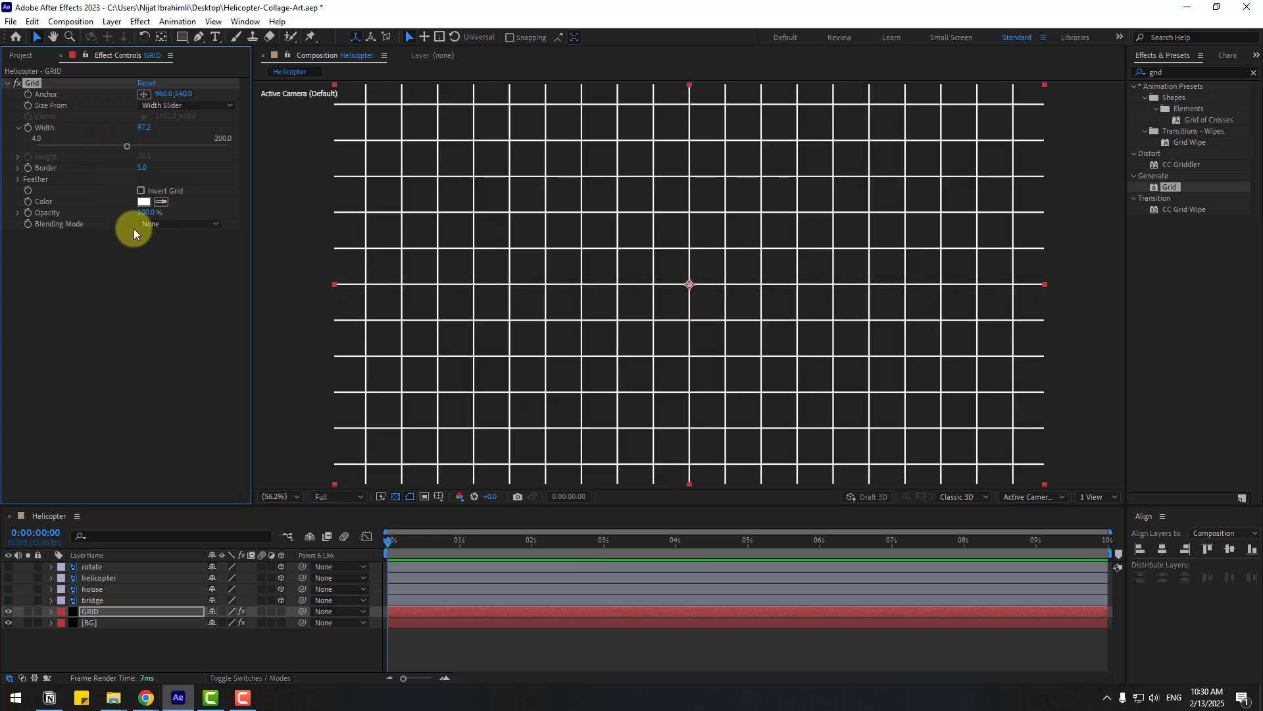
{"action": "left_click_drag", "start_coordinate": [144, 212], "coordinate": [82, 221]}
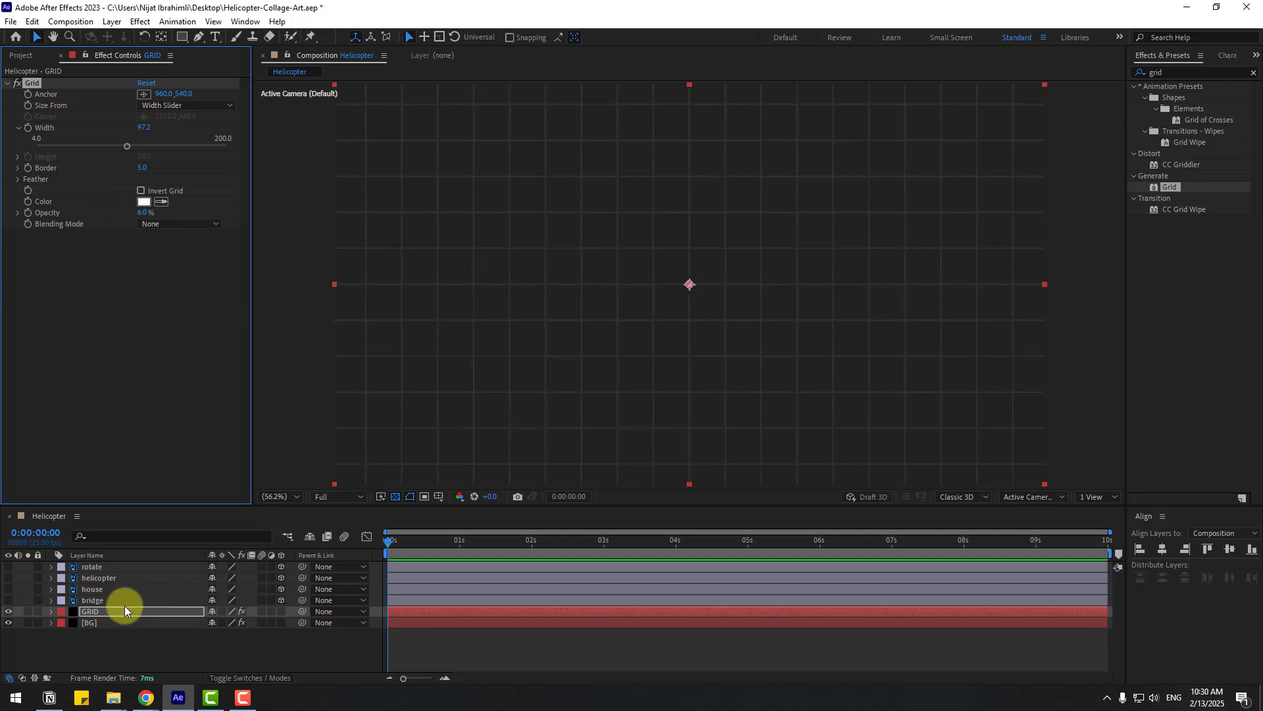
{"action": "left_click", "coordinate": [37, 611]}
{"action": "left_click", "coordinate": [38, 622]}
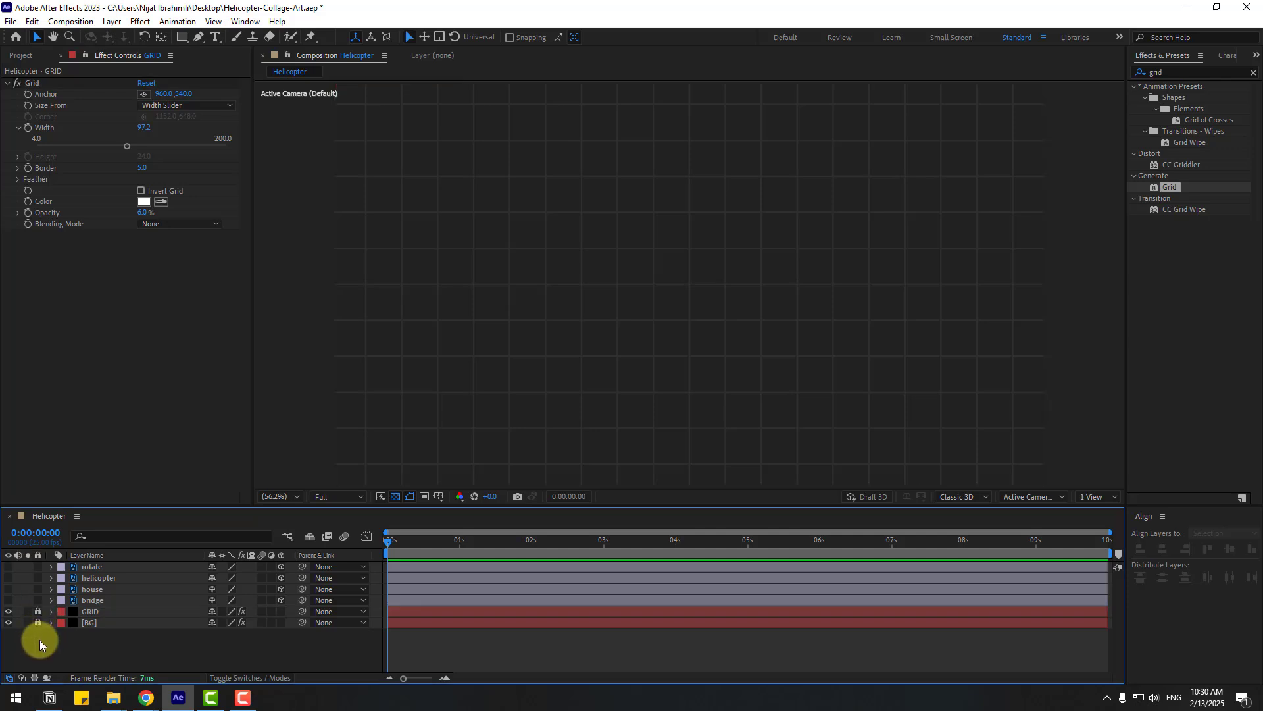
Unhide the helicopter and rotate layers and parent rotate to the helicopter layer.
{"action": "left_click", "coordinate": [109, 577]}
{"action": "left_click", "coordinate": [89, 580]}
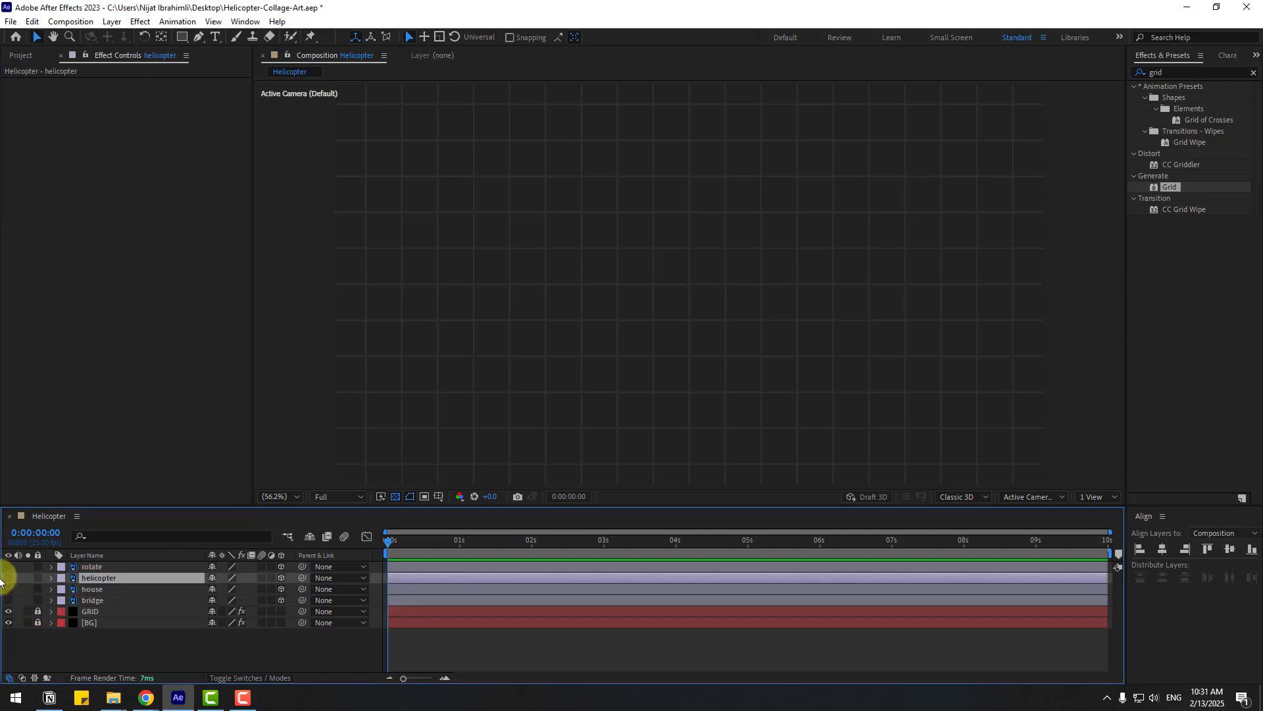
{"action": "left_click", "coordinate": [8, 578]}
{"action": "left_click", "coordinate": [8, 567]}
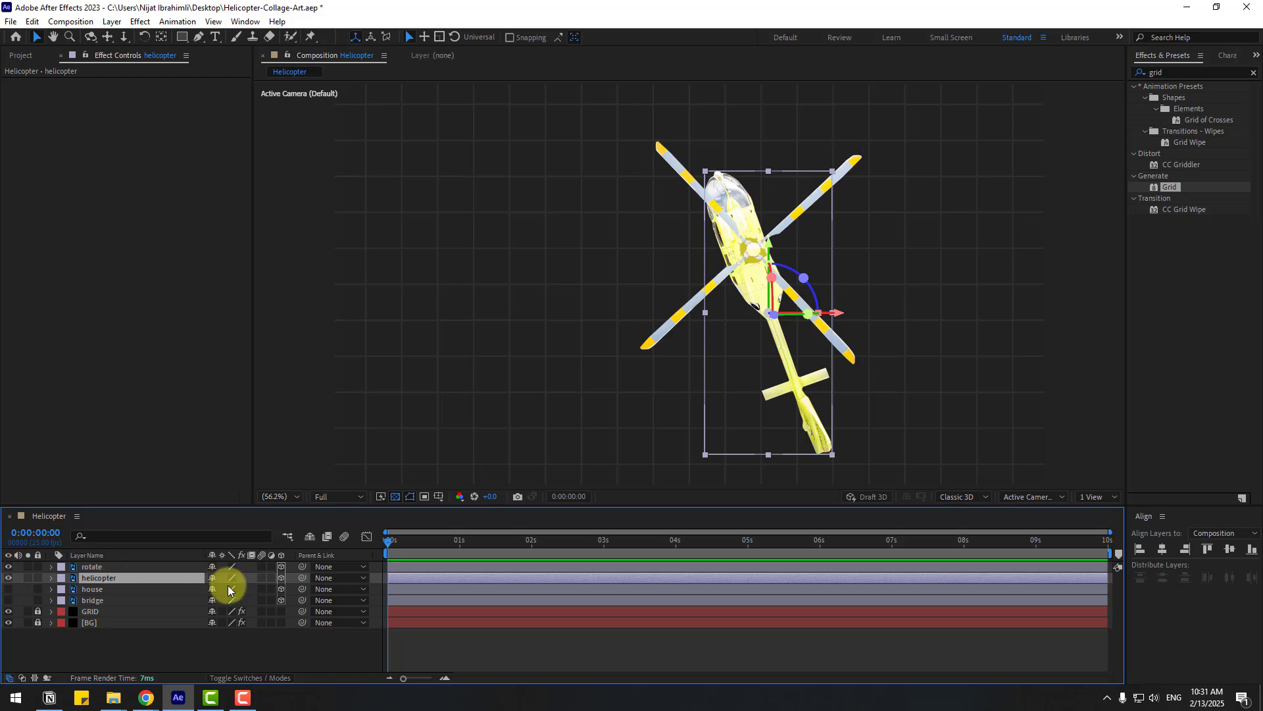
{"action": "left_click", "coordinate": [96, 567]}
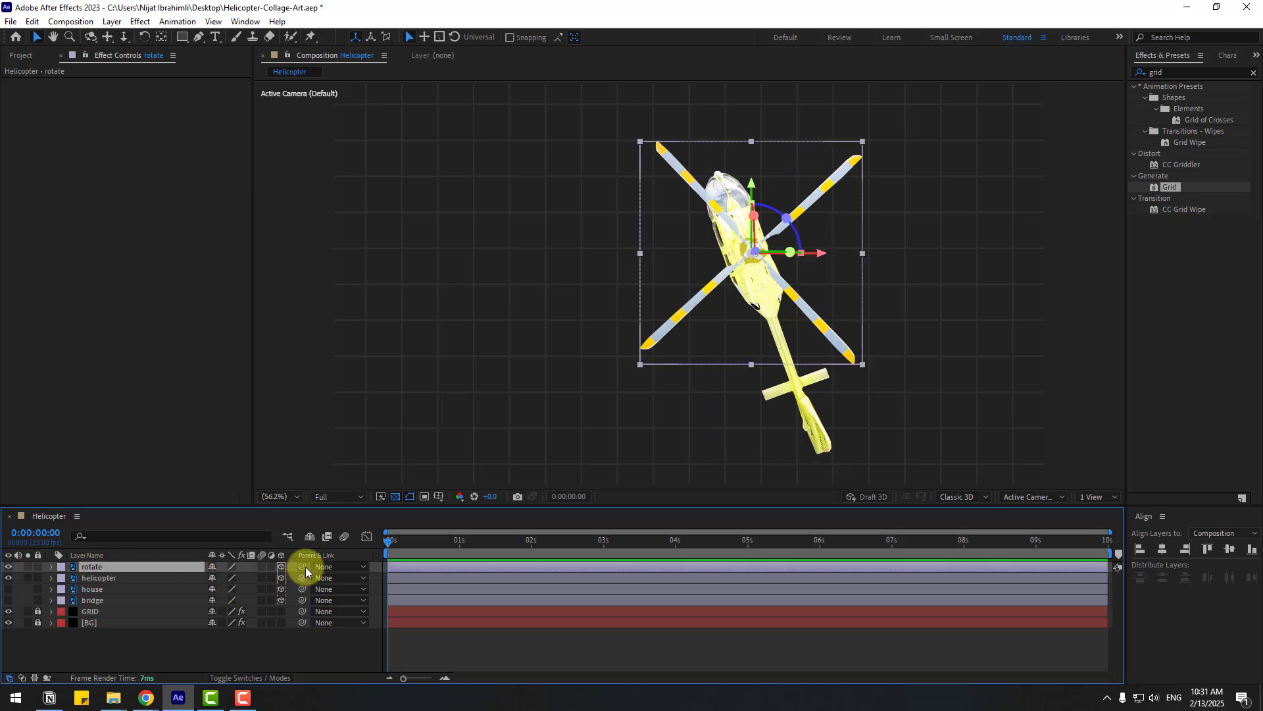
{"action": "left_click_drag", "start_coordinate": [305, 567], "coordinate": [109, 578]}
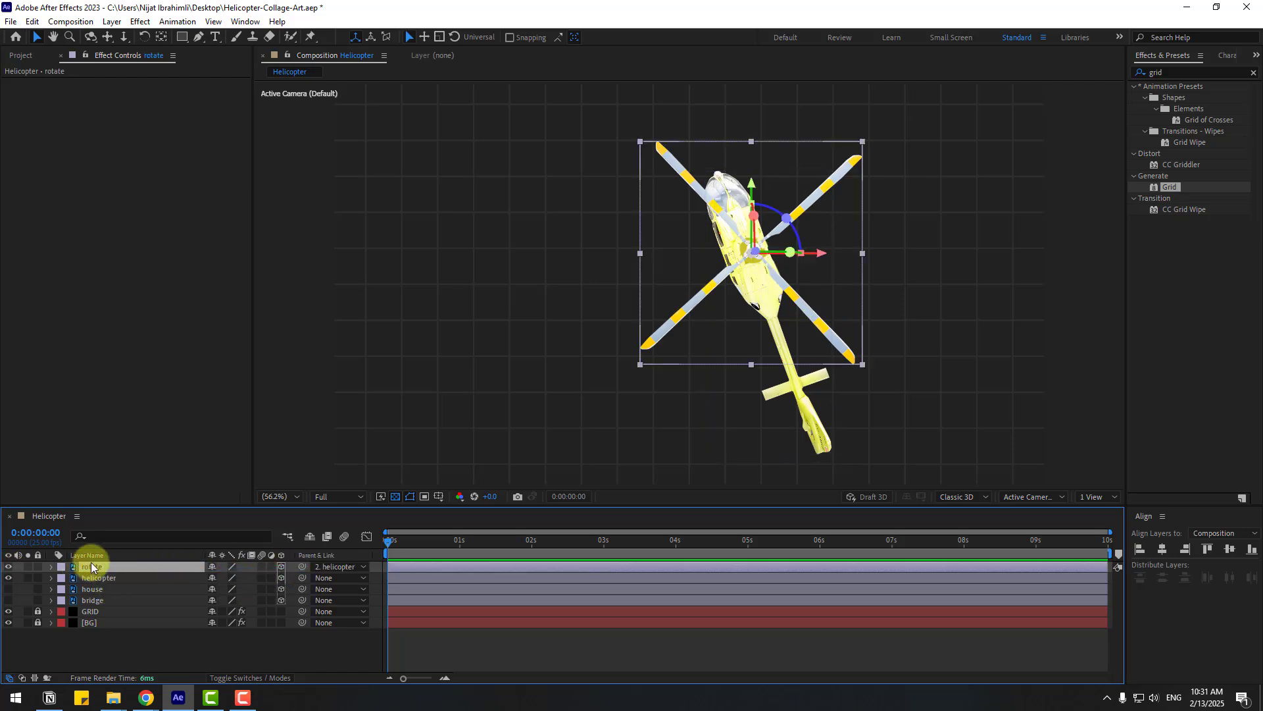
Move the rotate layer's anchor point onto the rotor hub with the Pan Behind tool.
{"action": "scroll", "coordinate": [850, 254], "scroll_direction": "up", "scroll_amount": 8}
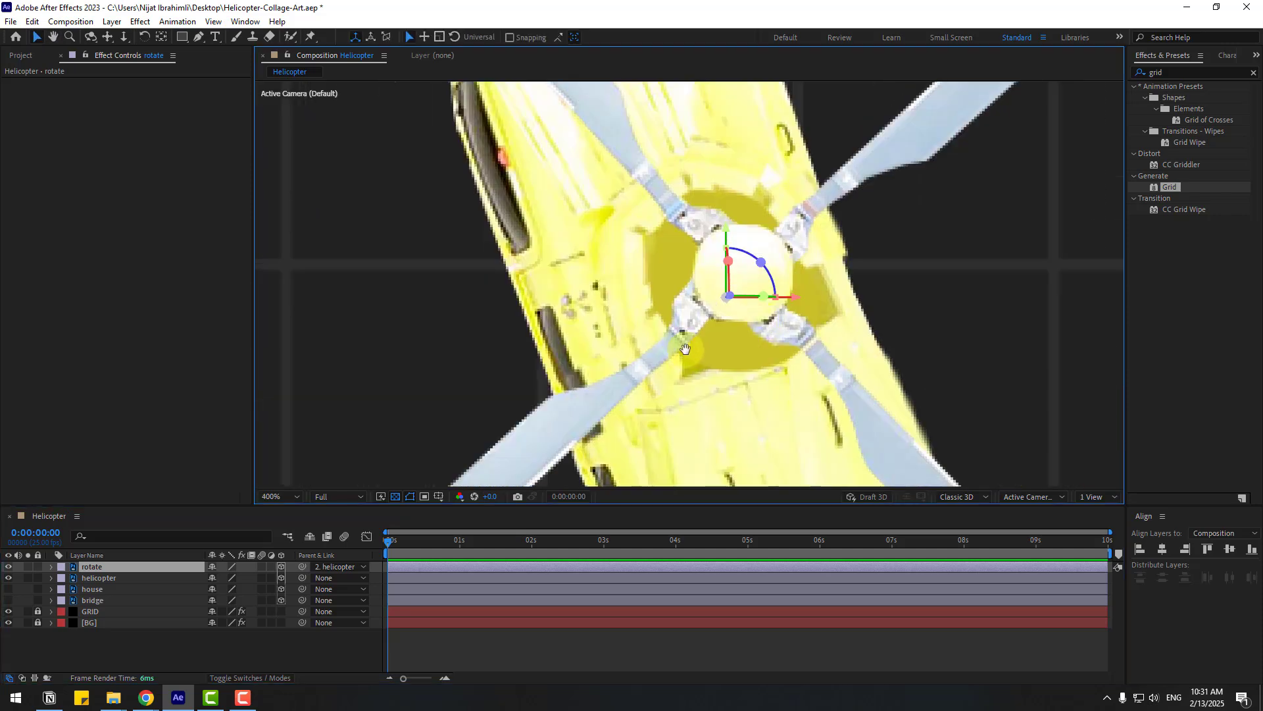
{"action": "left_click_drag", "start_coordinate": [685, 349], "coordinate": [578, 376]}
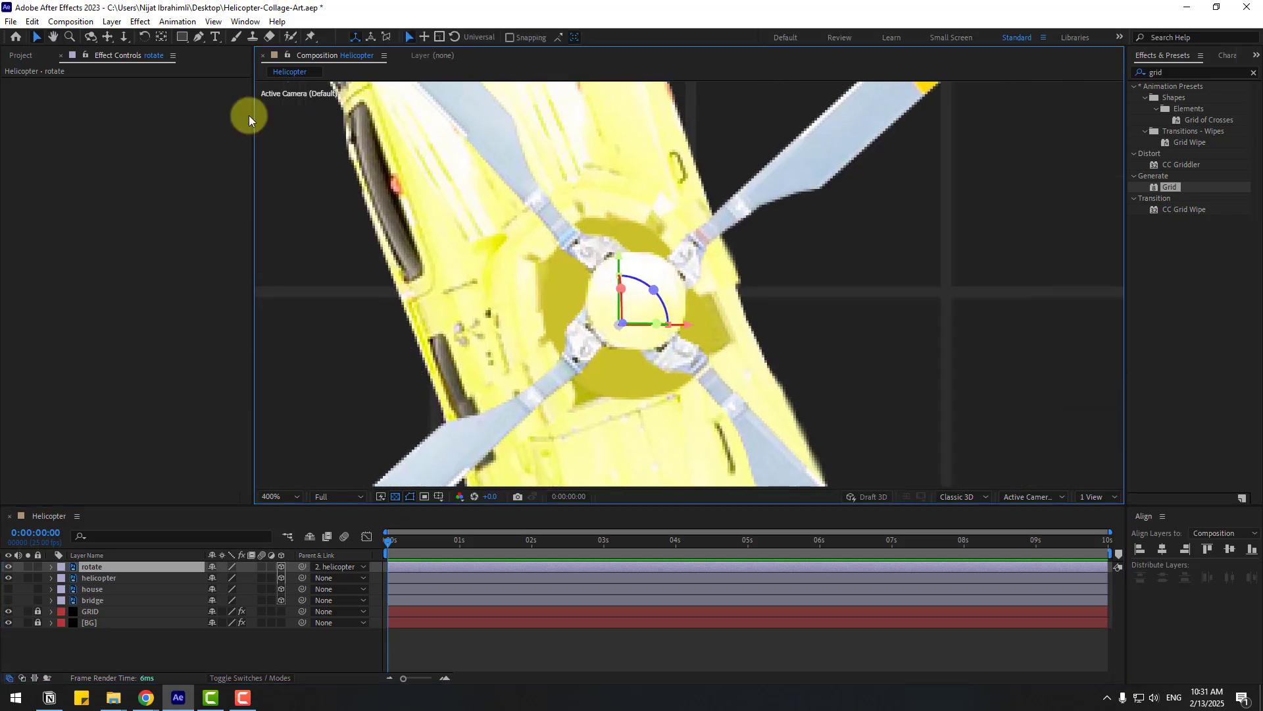
{"action": "left_click", "coordinate": [159, 38]}
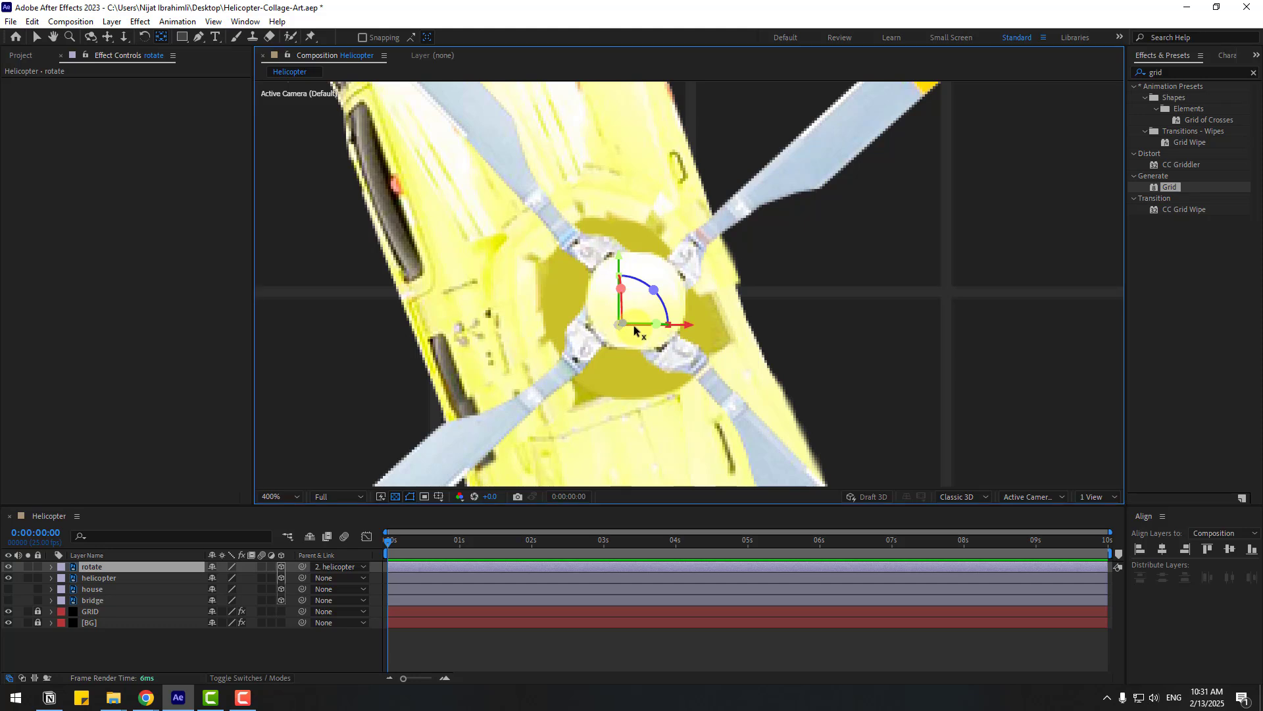
{"action": "left_click_drag", "start_coordinate": [619, 325], "coordinate": [637, 307]}
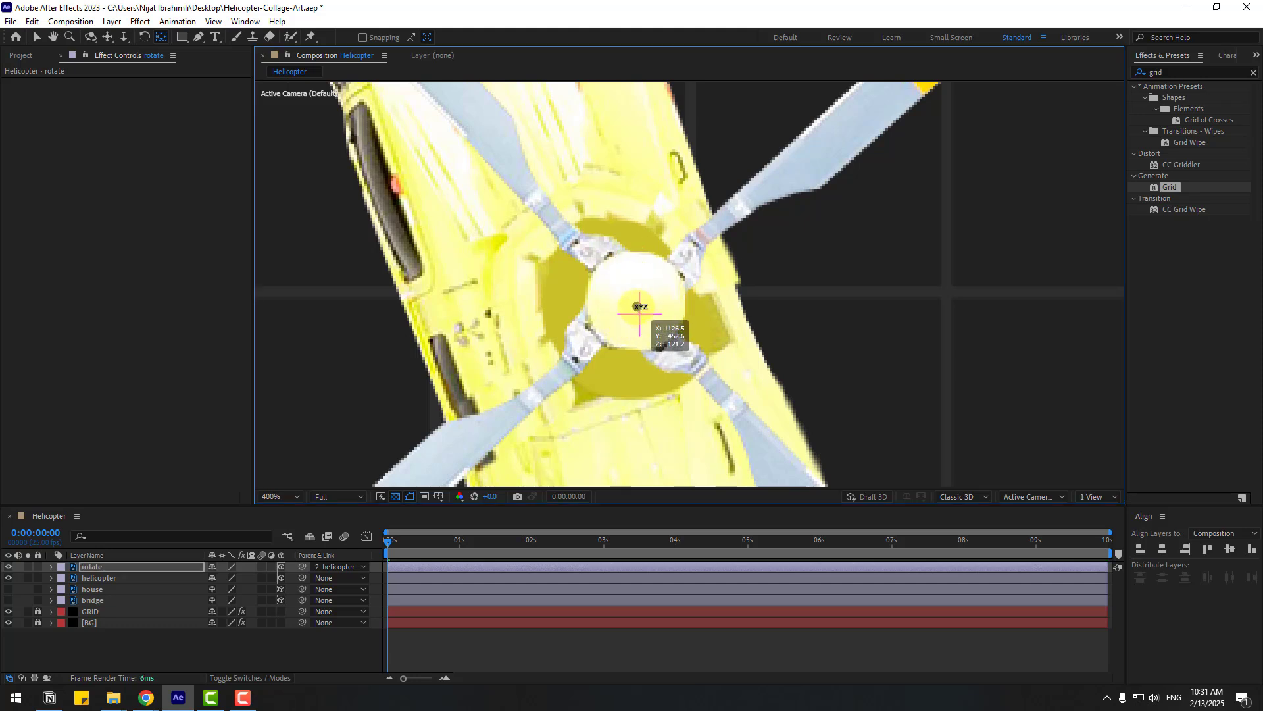
{"action": "key", "text": "v"}
{"action": "key", "text": "slash"}
Add a new null object layer named CONTROLLER.
{"action": "right_click", "coordinate": [109, 650]}
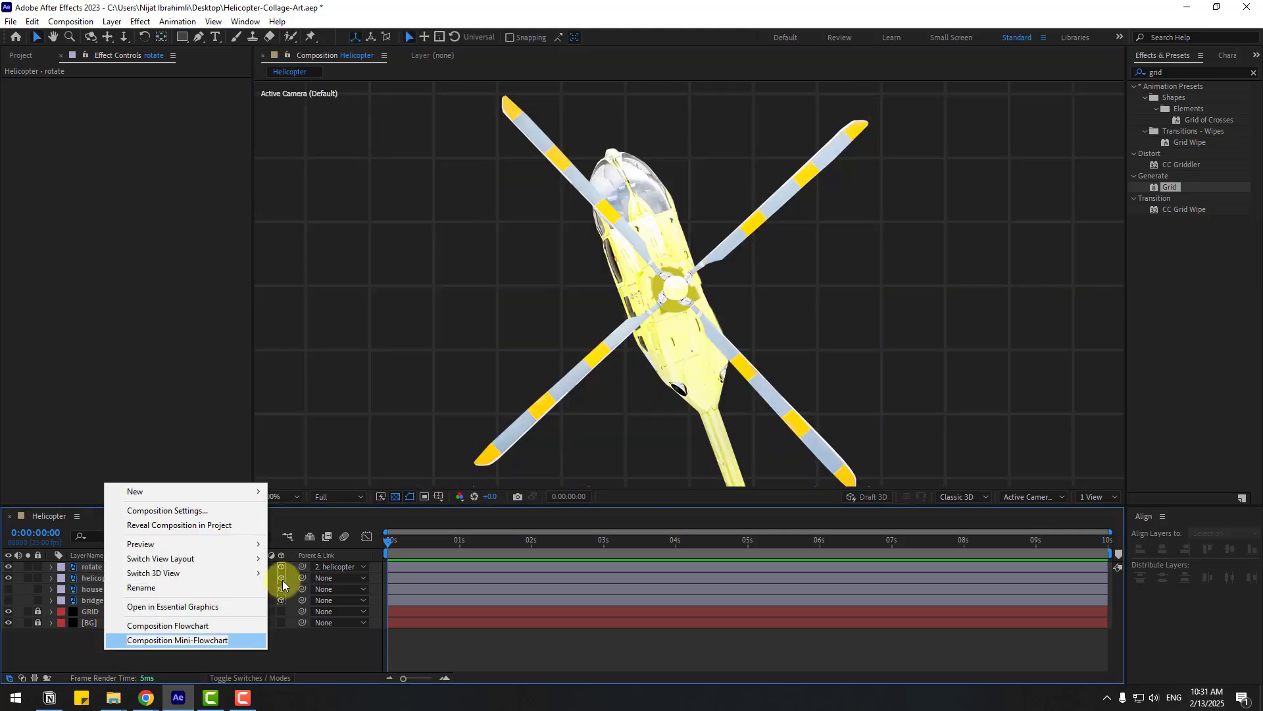
{"action": "mouse_move", "coordinate": [230, 490]}
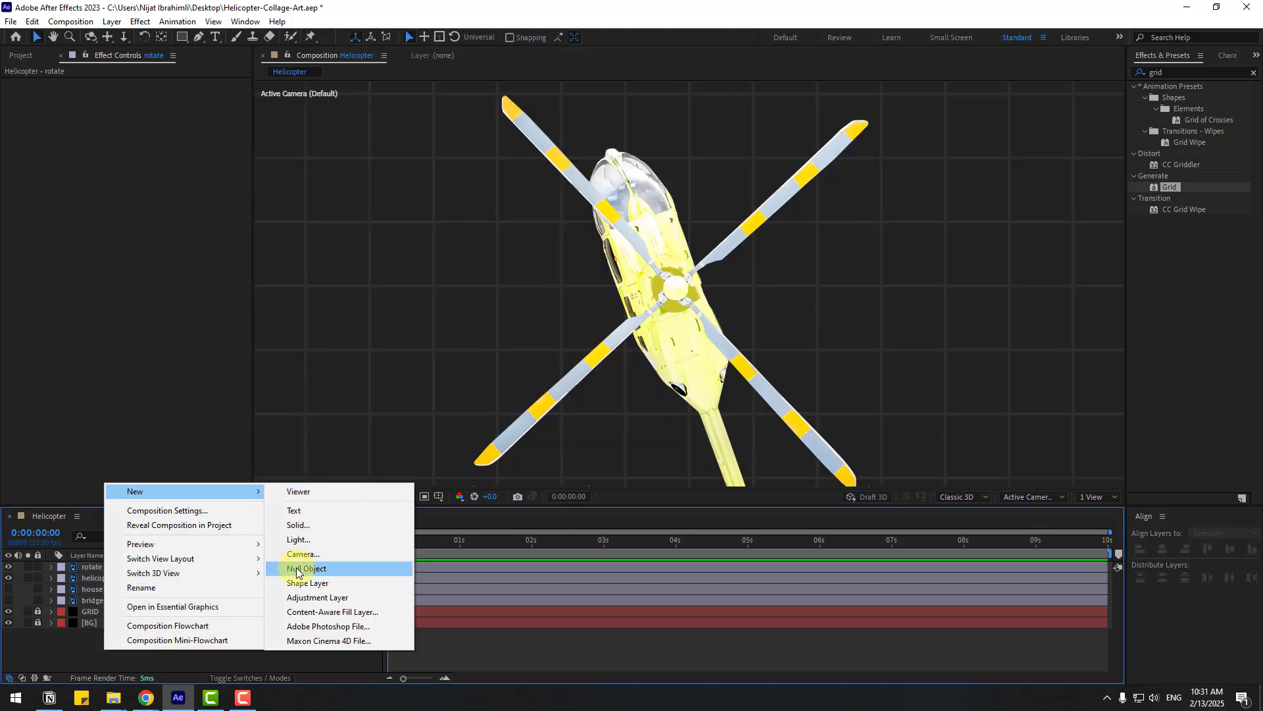
{"action": "left_click", "coordinate": [300, 568]}
{"action": "key", "text": "Return"}
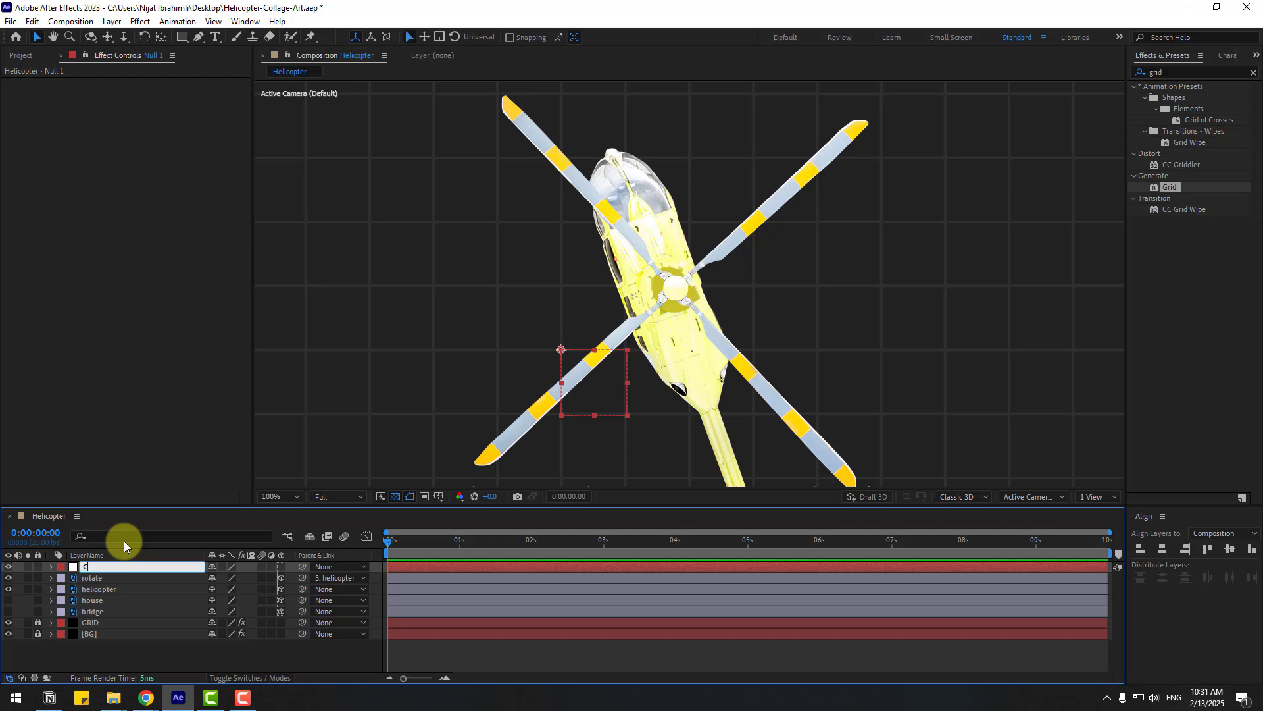
{"action": "type", "text": "CONTROLLER"}
{"action": "key", "text": "Return"}
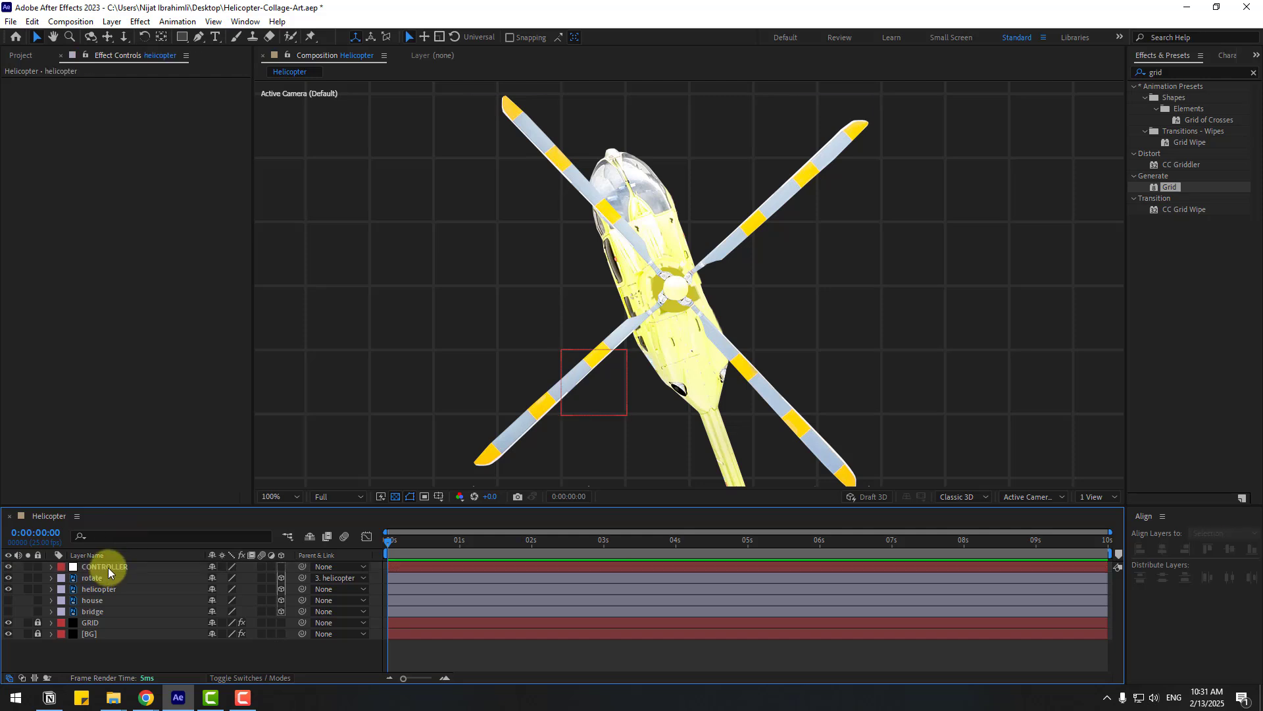
Position the CONTROLLER null on the rotor hub with its anchor point centred.
{"action": "left_click", "coordinate": [108, 567]}
{"action": "left_click_drag", "start_coordinate": [594, 384], "coordinate": [657, 284]}
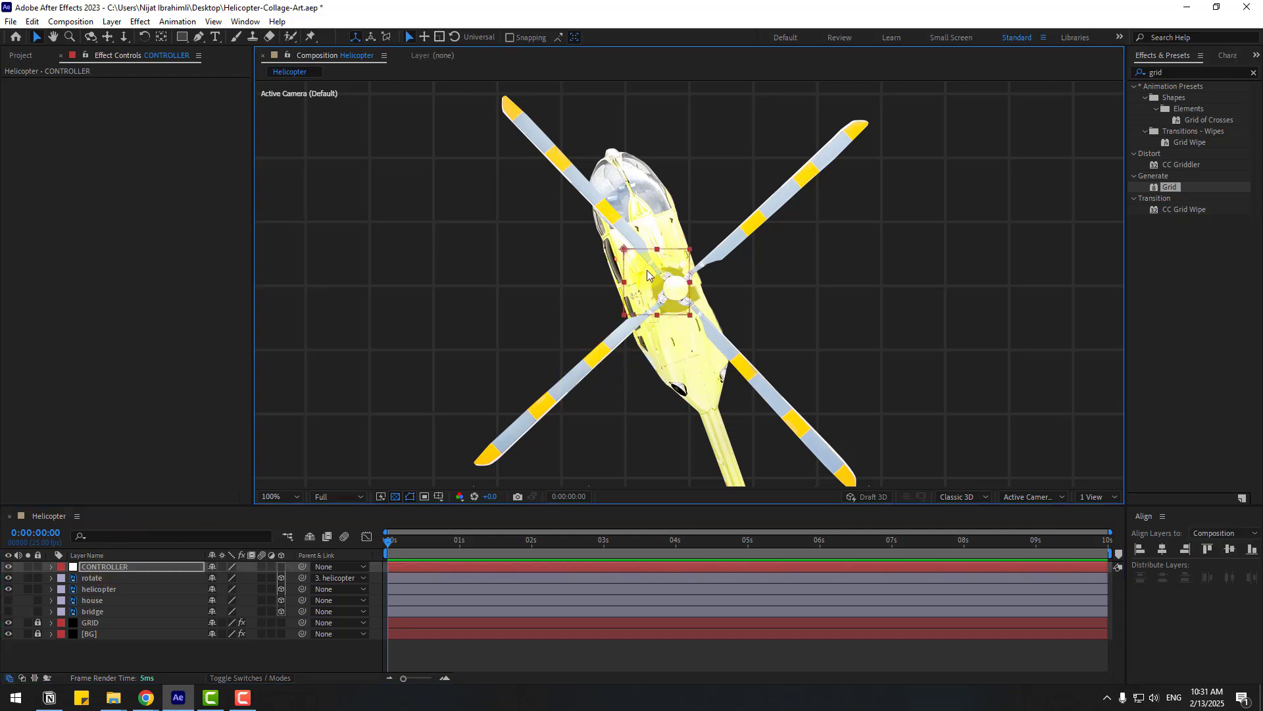
{"action": "double_click", "coordinate": [163, 39]}
{"action": "left_click", "coordinate": [38, 38]}
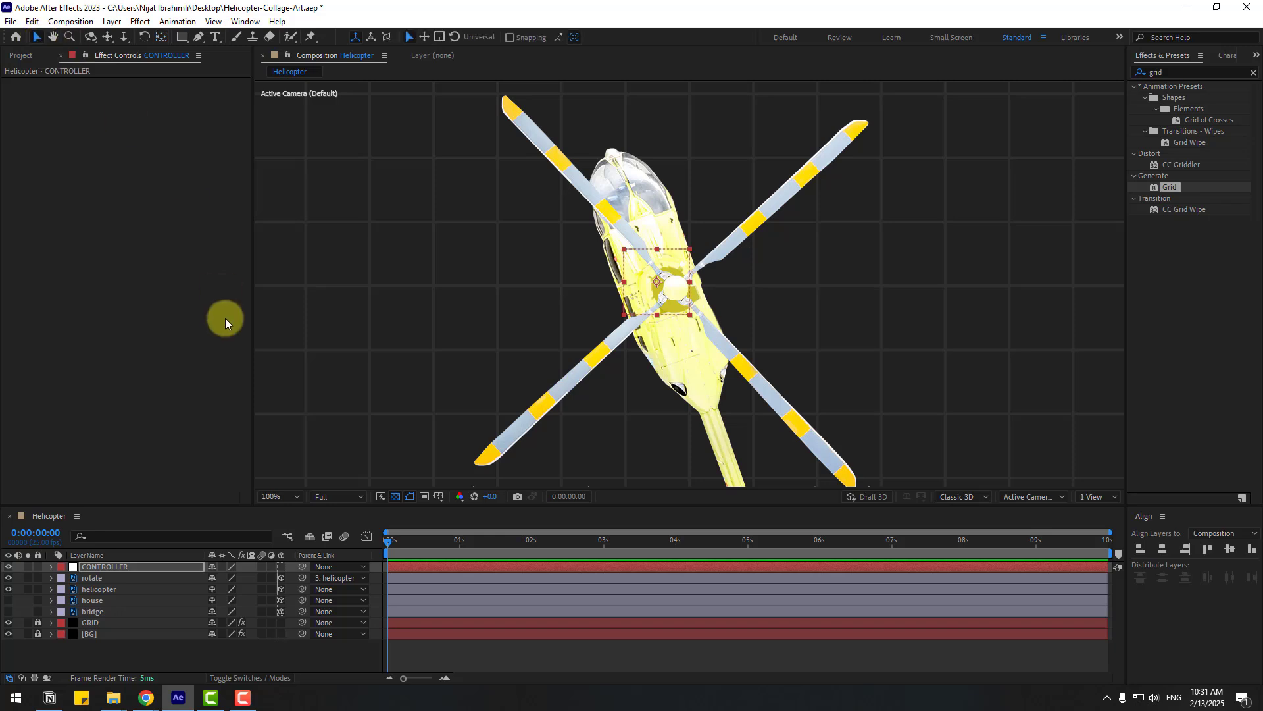
{"action": "left_click_drag", "start_coordinate": [621, 304], "coordinate": [639, 320]}
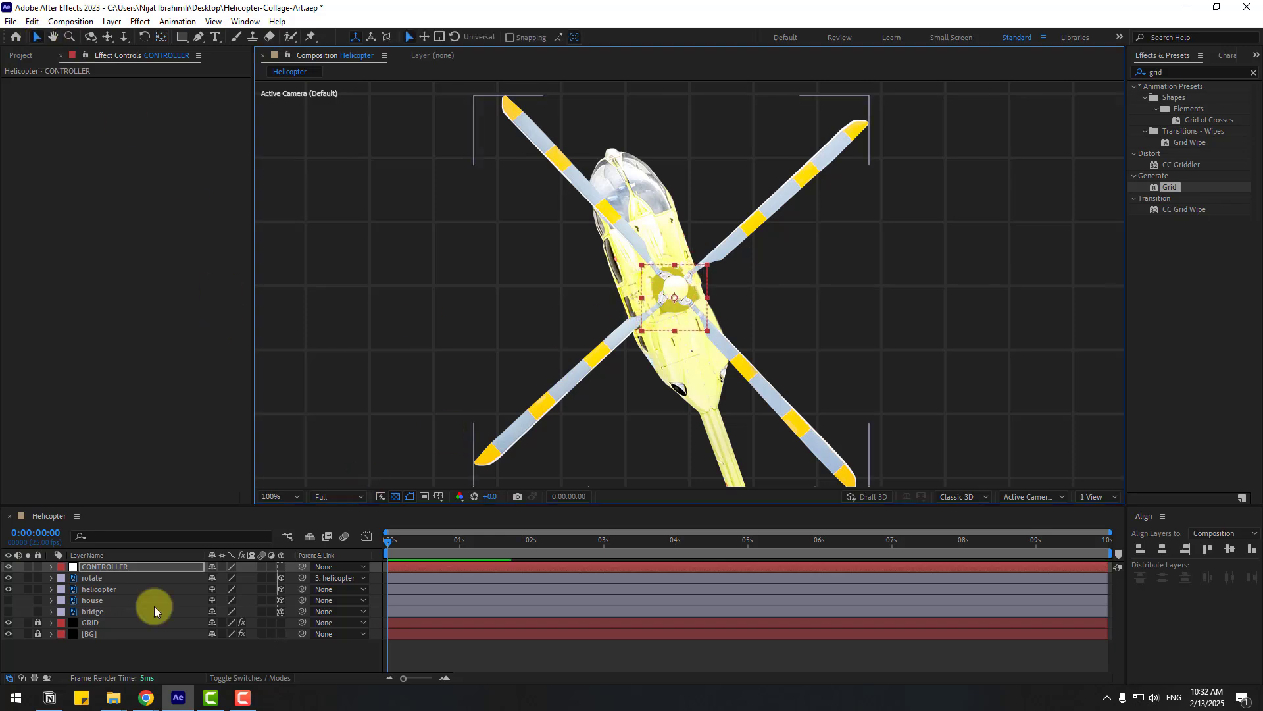
Parent the helicopter layer to CONTROLLER.
{"action": "left_click", "coordinate": [92, 587]}
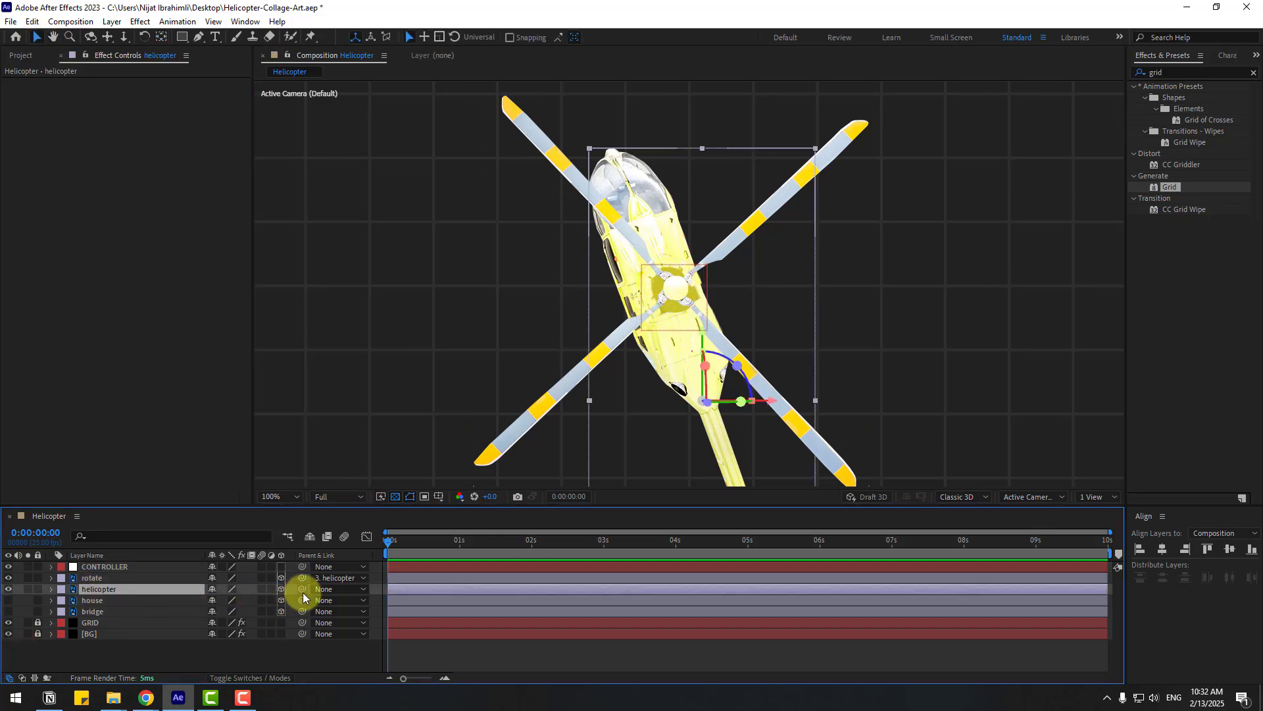
{"action": "left_click_drag", "start_coordinate": [302, 590], "coordinate": [105, 567]}
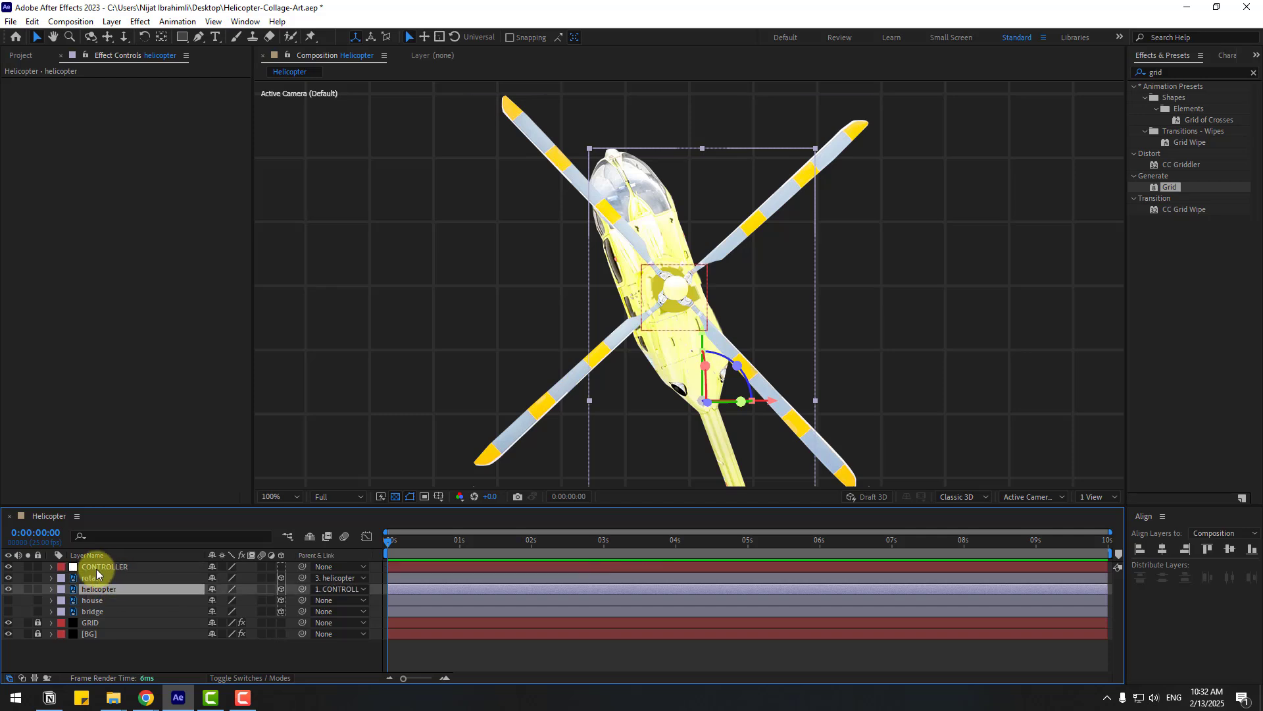
{"action": "left_click", "coordinate": [104, 567]}
{"action": "scroll", "coordinate": [669, 331], "scroll_direction": "down", "scroll_amount": 4}
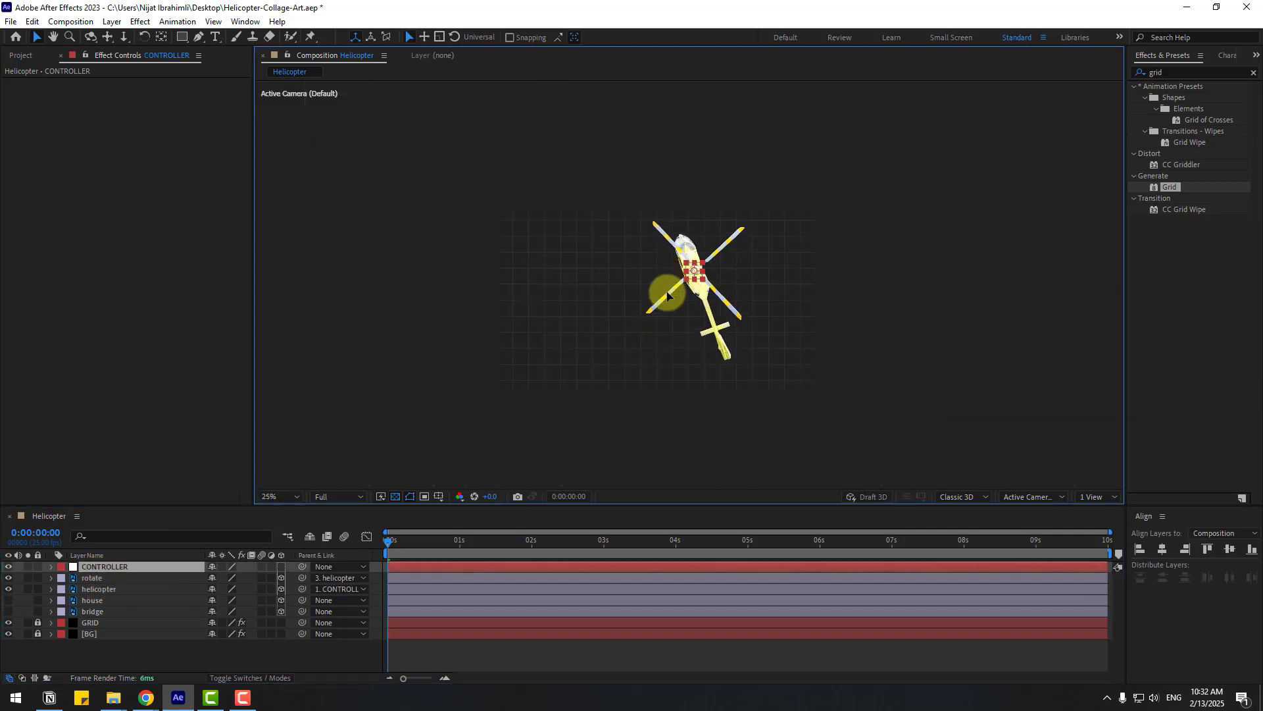
{"action": "left_click", "coordinate": [758, 347]}
{"action": "scroll", "coordinate": [758, 347], "scroll_direction": "up", "scroll_amount": 2}
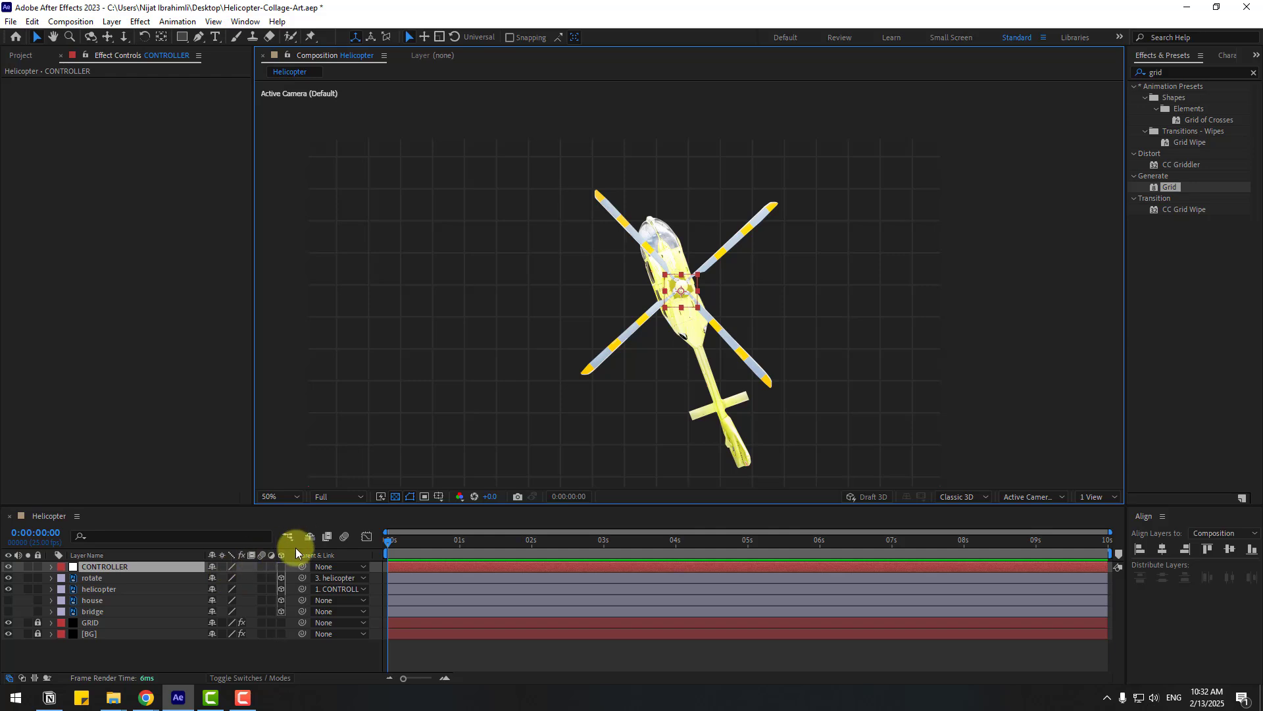
Keyframe CONTROLLER's Rotation at about -26° at 0 s and a further turn at 0:00:03:03.
{"action": "key", "text": "r"}
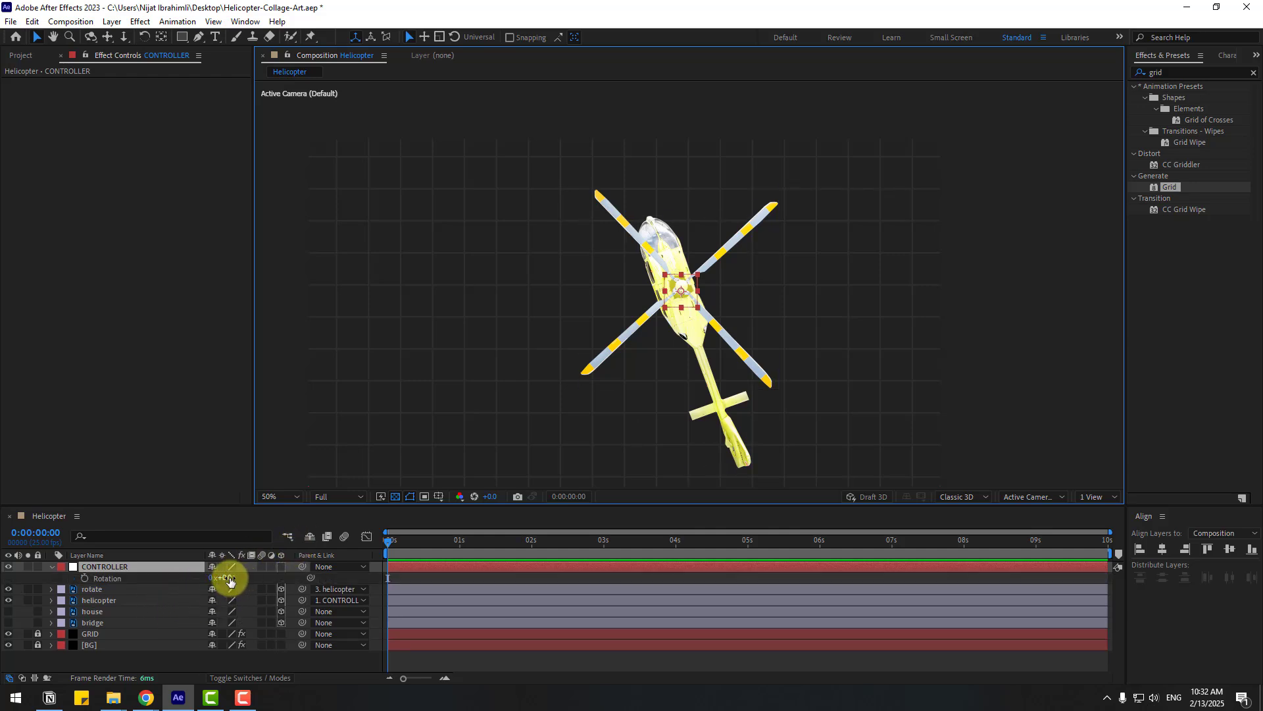
{"action": "left_click_drag", "start_coordinate": [230, 579], "coordinate": [217, 581]}
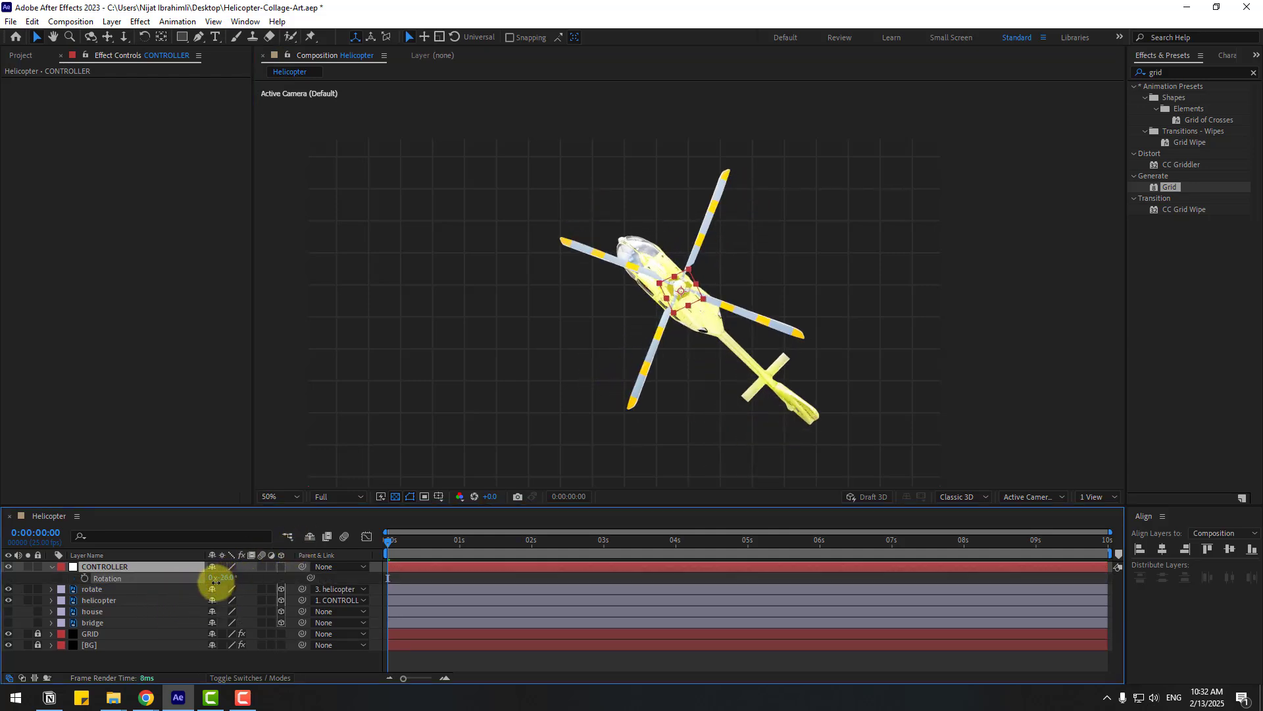
{"action": "left_click", "coordinate": [85, 577]}
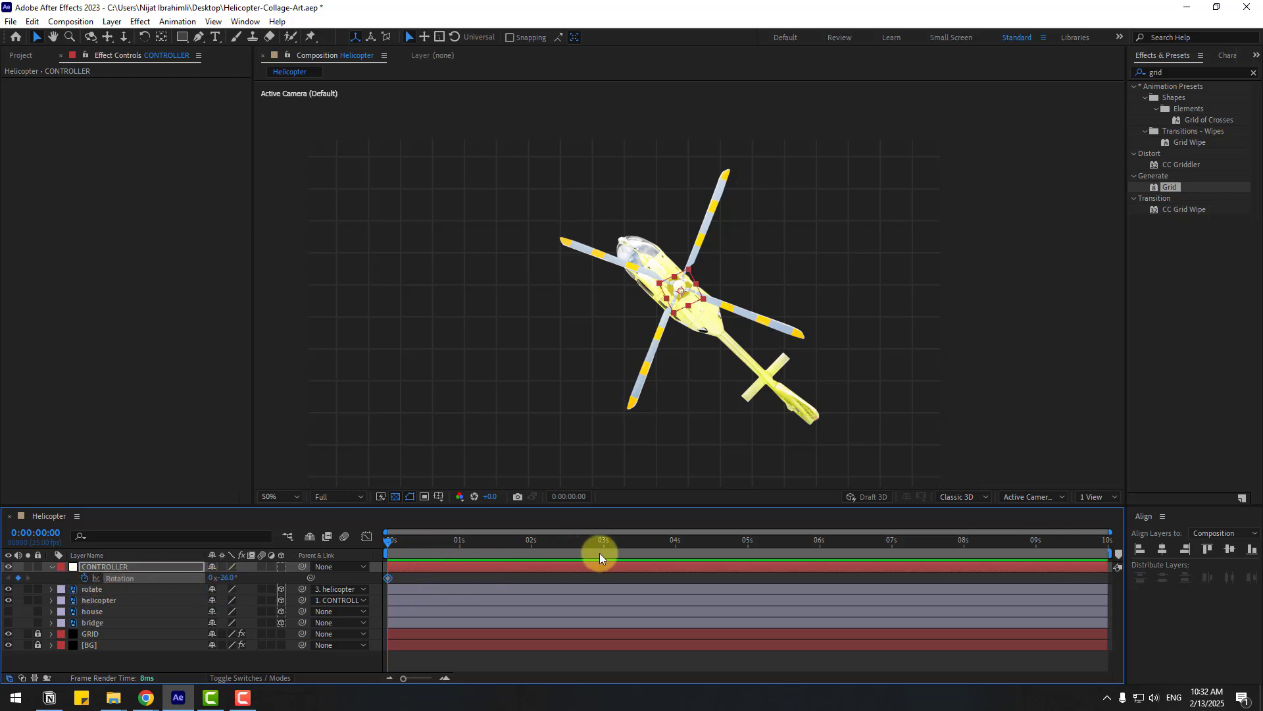
{"action": "left_click_drag", "start_coordinate": [588, 544], "coordinate": [613, 545]}
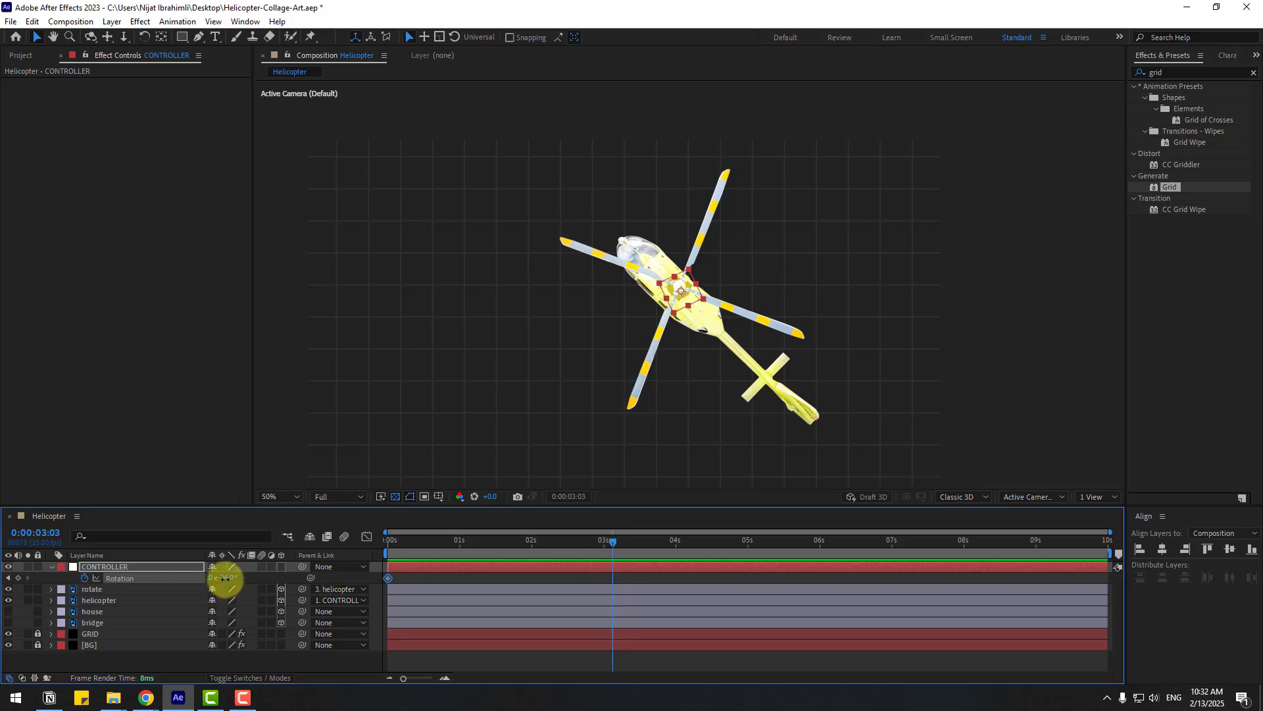
{"action": "left_click_drag", "start_coordinate": [224, 578], "coordinate": [215, 577]}
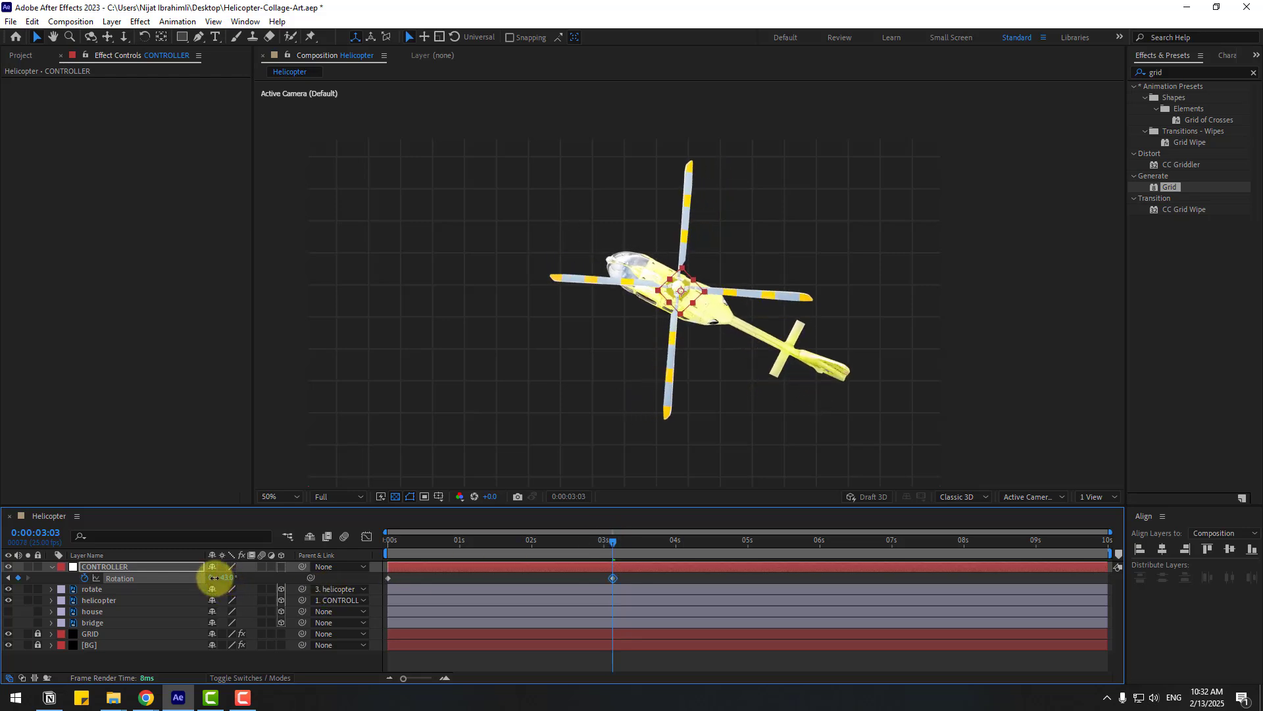
Nudge the helicopter right and down, then recolour the BG fill to grey 464646 and relock BG.
{"action": "left_click_drag", "start_coordinate": [683, 296], "coordinate": [746, 310]}
{"action": "left_click", "coordinate": [39, 635]}
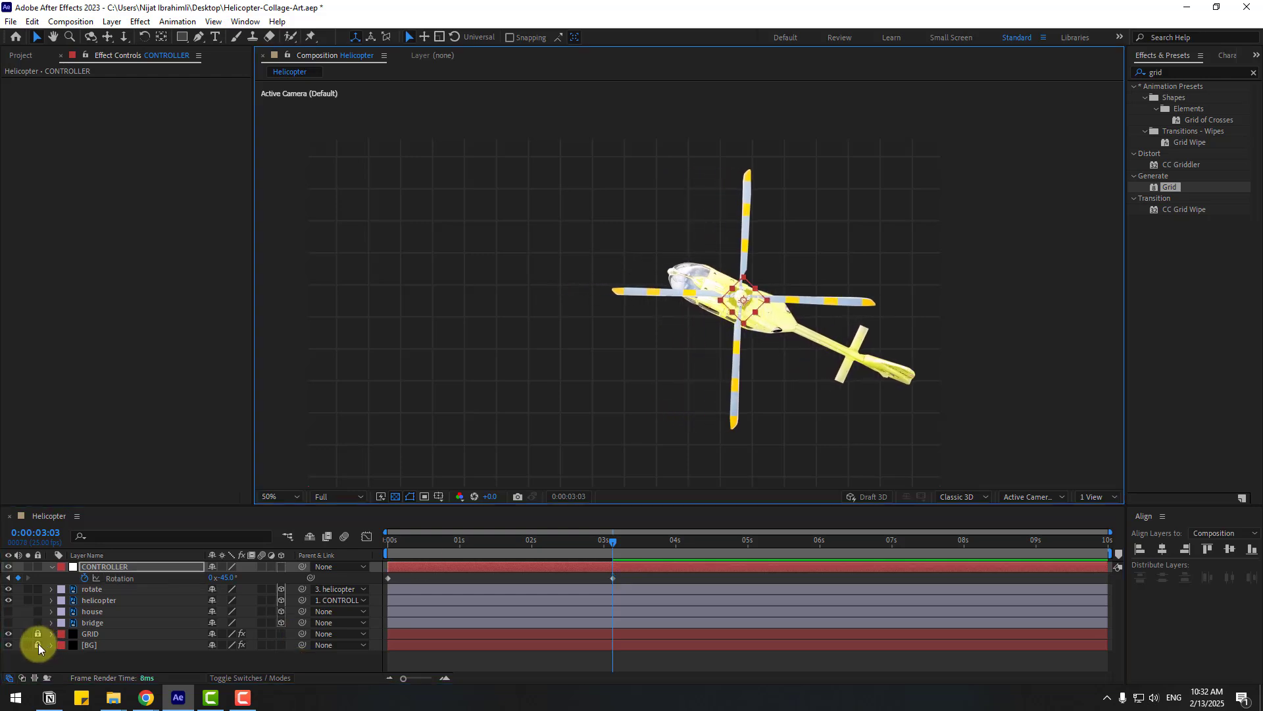
{"action": "left_click", "coordinate": [38, 643]}
{"action": "left_click", "coordinate": [92, 643]}
{"action": "left_click", "coordinate": [144, 116]}
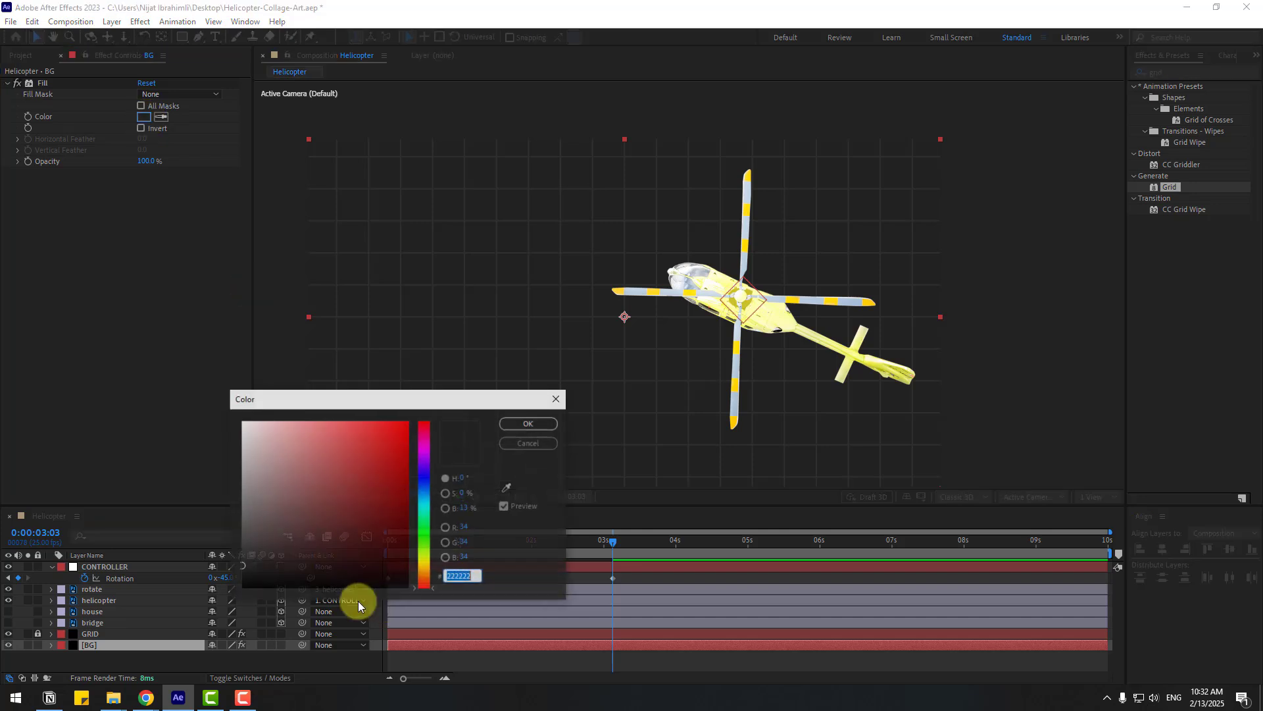
{"action": "left_click_drag", "start_coordinate": [243, 550], "coordinate": [197, 543]}
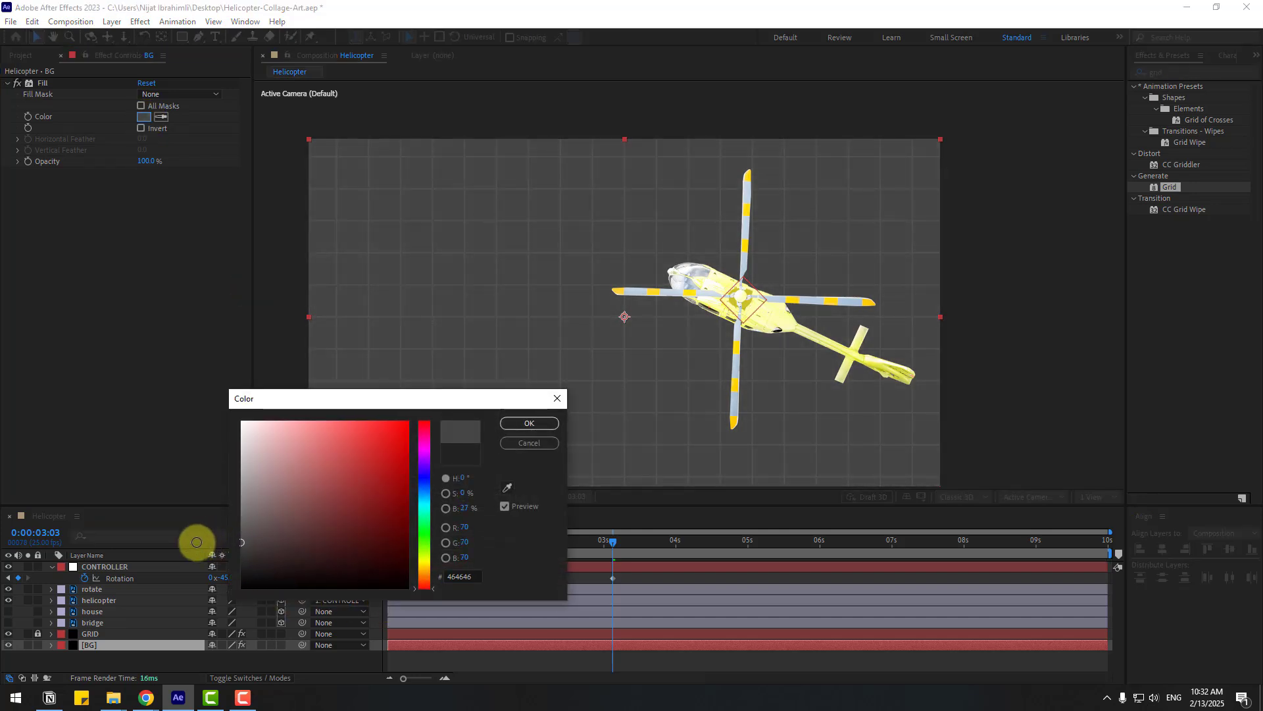
{"action": "left_click", "coordinate": [529, 422]}
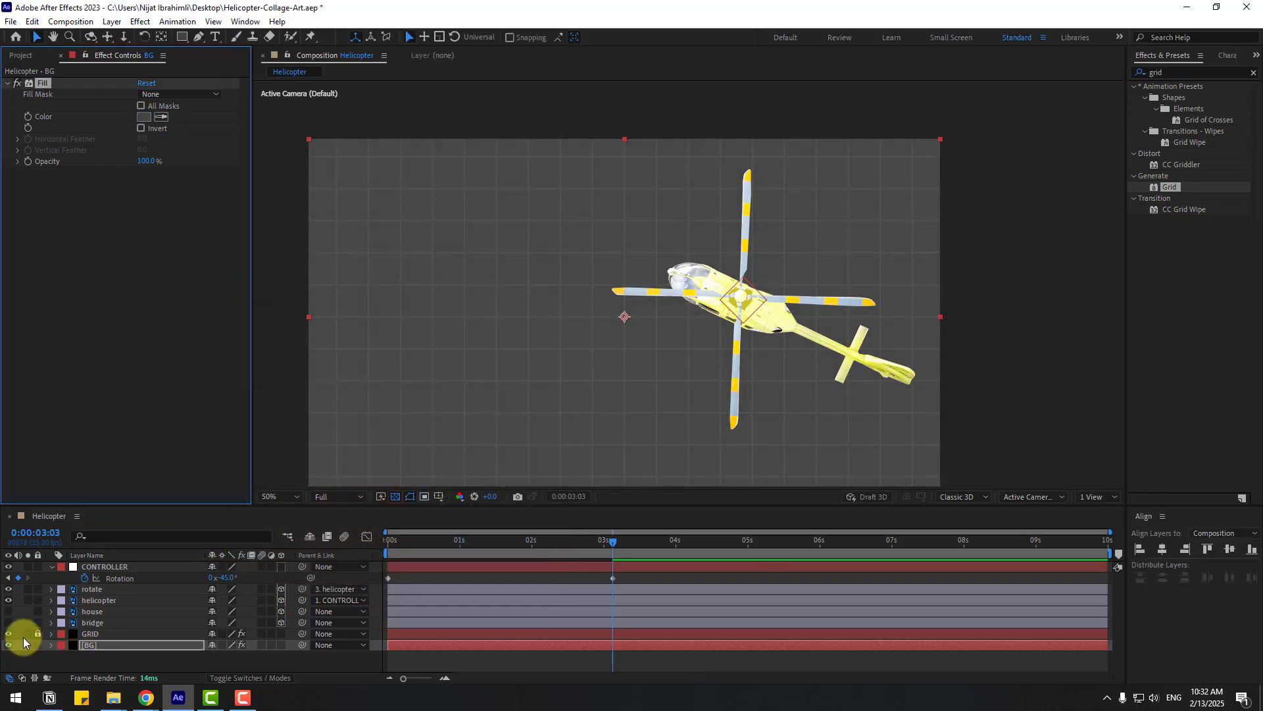
{"action": "left_click", "coordinate": [38, 645]}
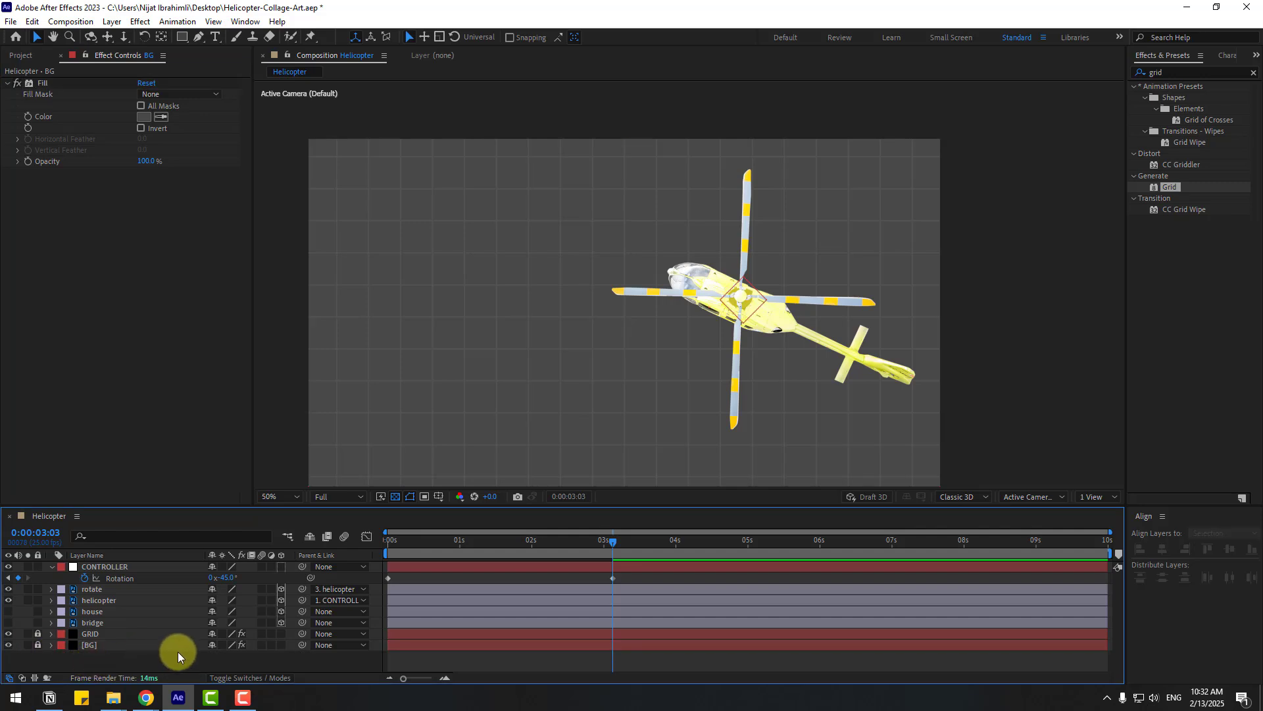
Add a paragraph text layer reading 'MASTER the SKY' and enlarge it to 254 px.
{"action": "left_click", "coordinate": [215, 37]}
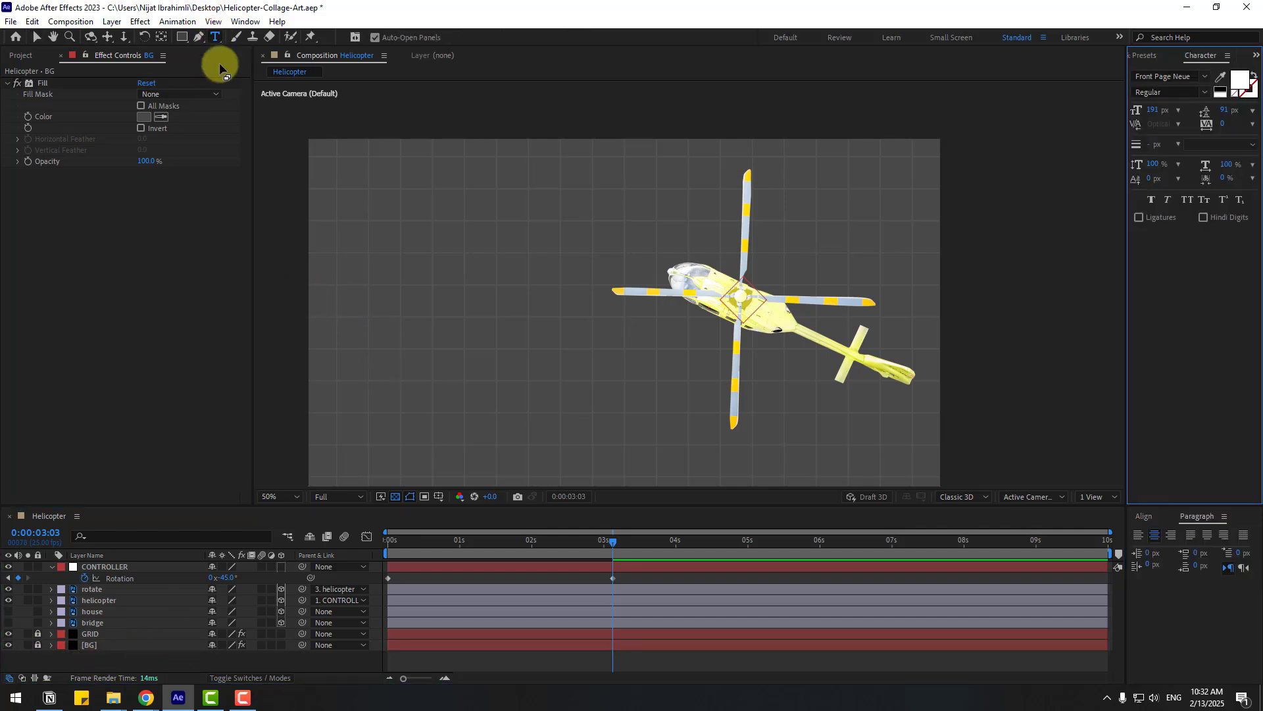
{"action": "left_click_drag", "start_coordinate": [337, 215], "coordinate": [571, 441]}
{"action": "type", "text": "MASTER the SKY"}
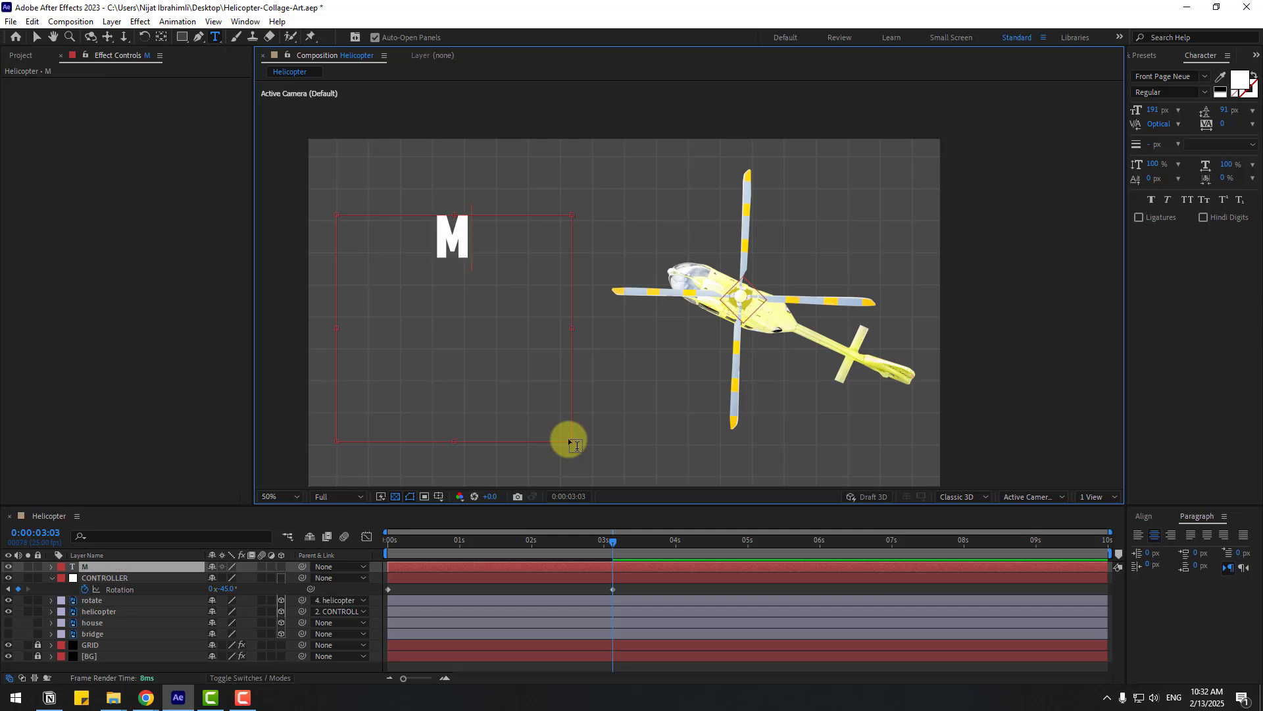
{"action": "left_click", "coordinate": [33, 37]}
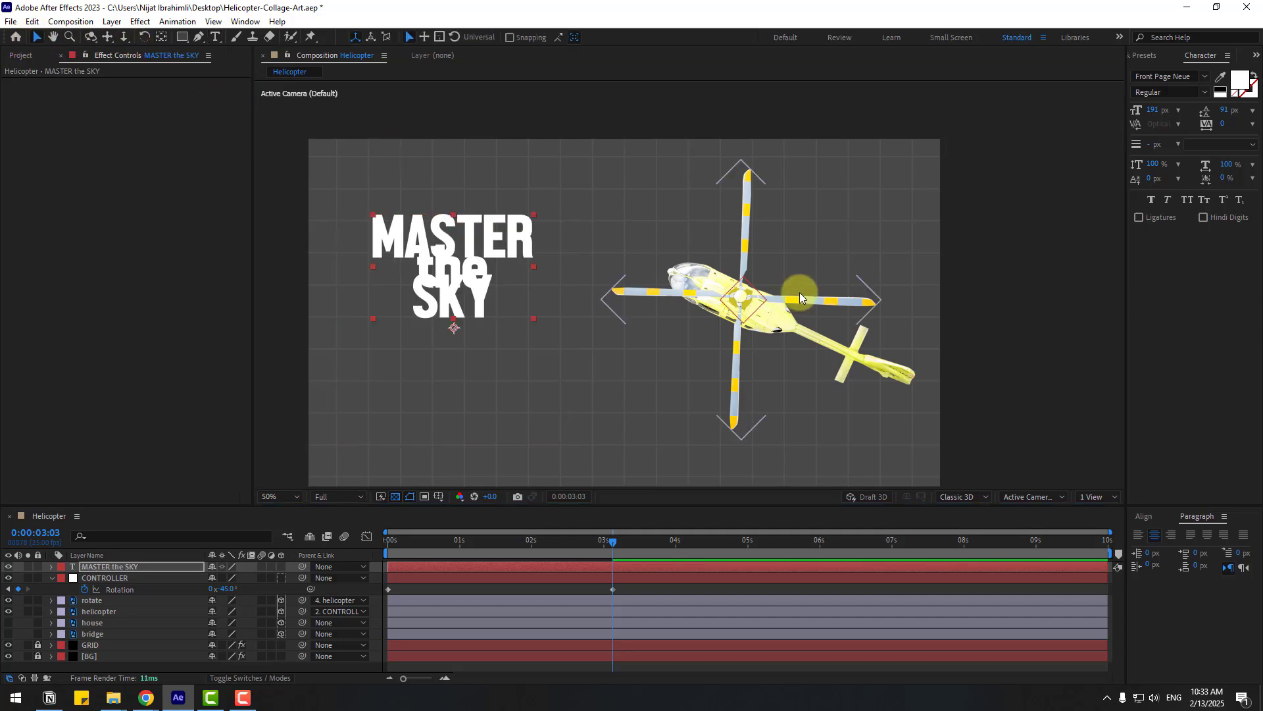
{"action": "left_click_drag", "start_coordinate": [1156, 110], "coordinate": [1190, 104]}
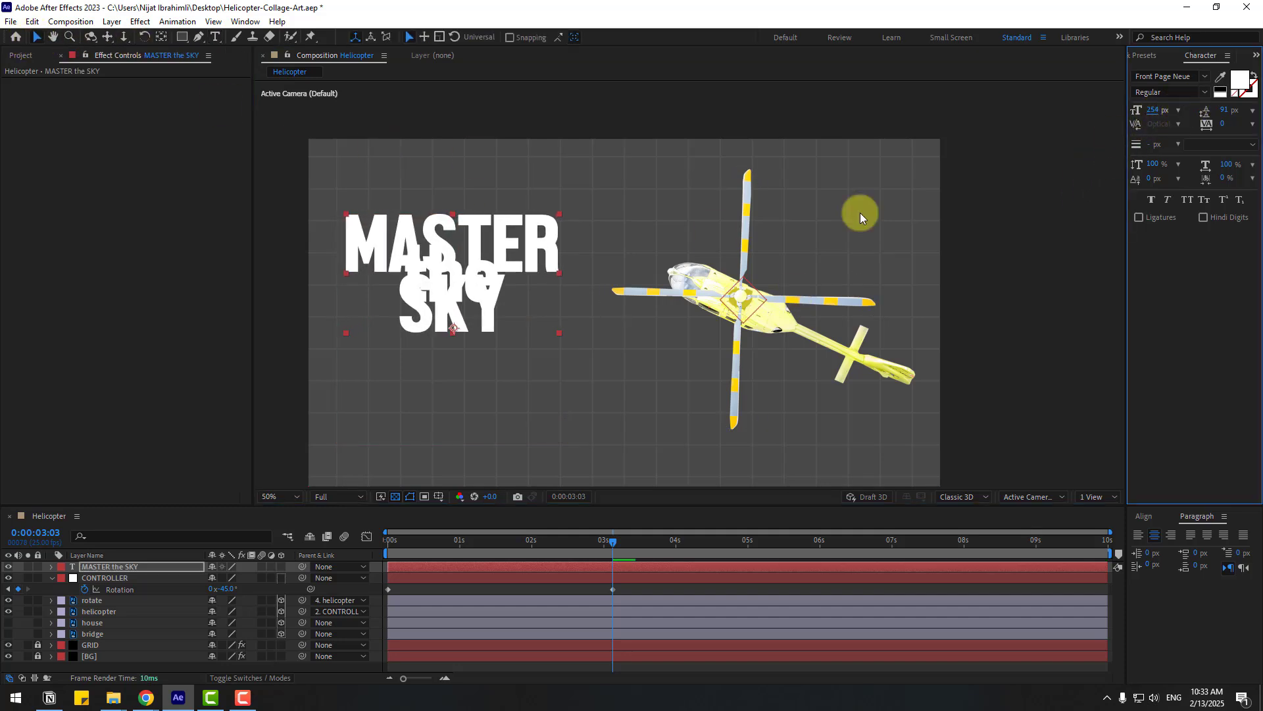
Increase the title's line spacing to spread its lines apart.
{"action": "left_click", "coordinate": [467, 276]}
{"action": "double_click", "coordinate": [467, 277]}
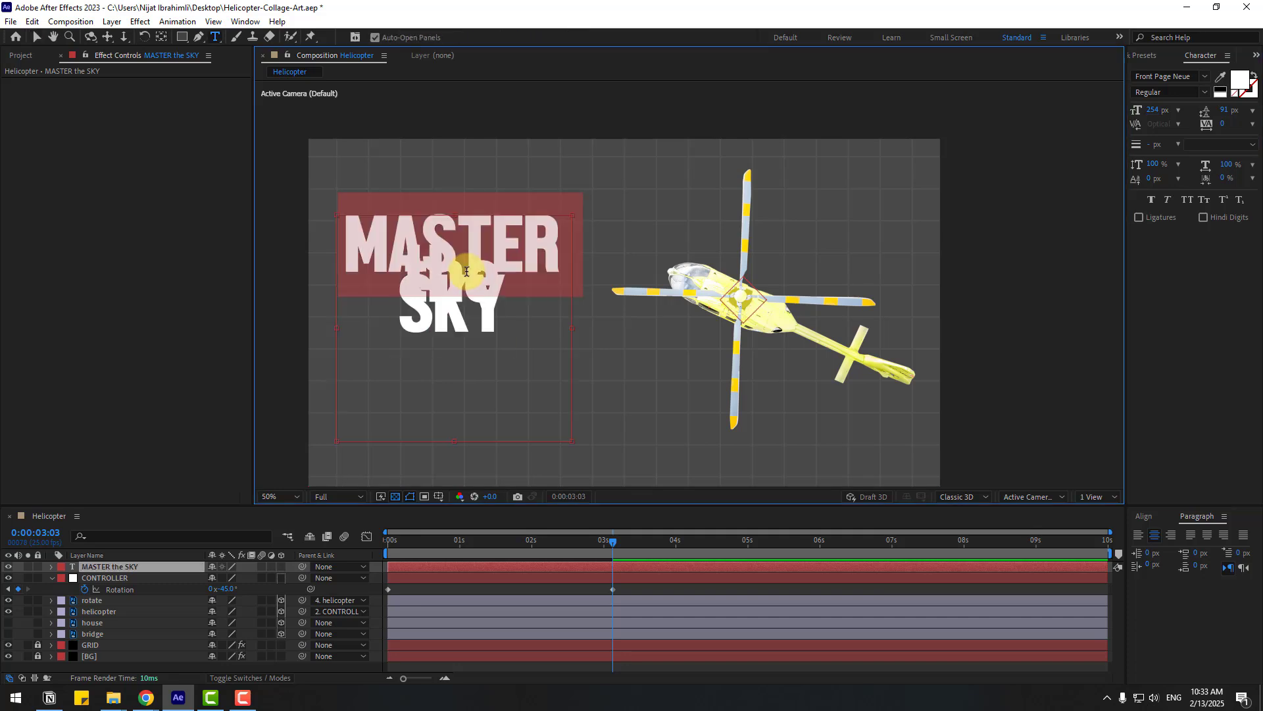
{"action": "left_click", "coordinate": [521, 323]}
{"action": "key", "text": "ctrl+a"}
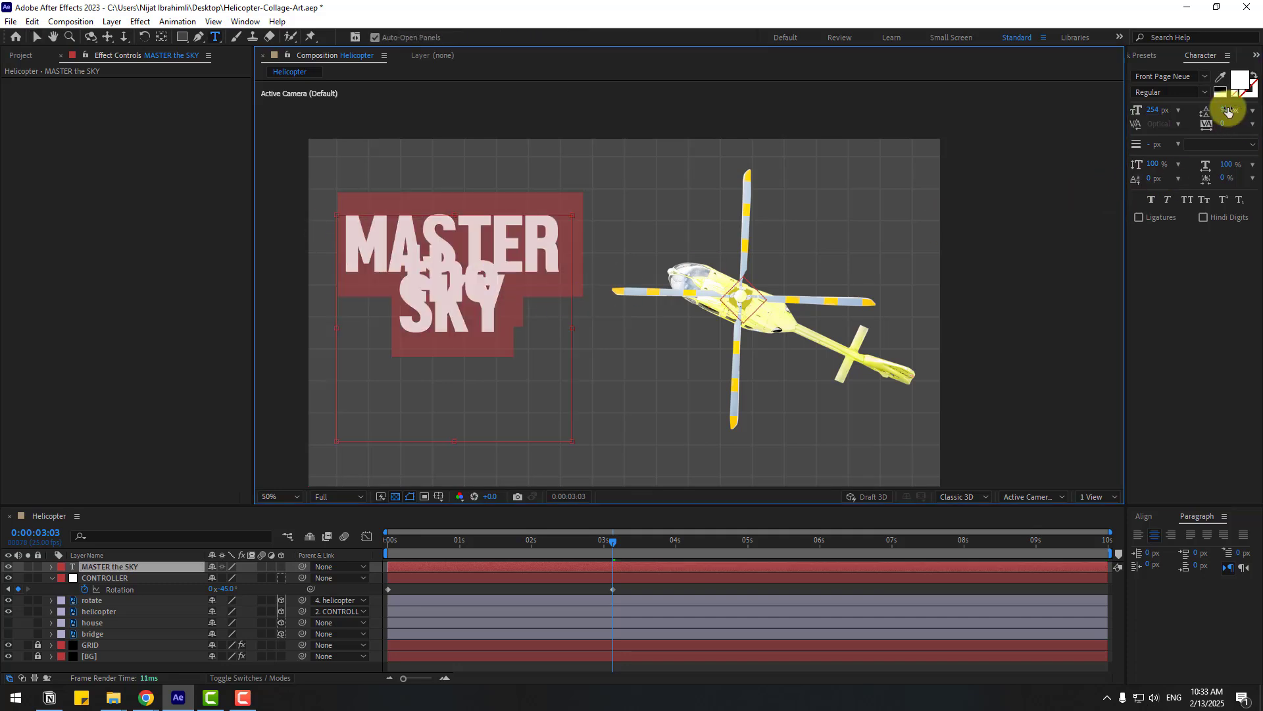
{"action": "left_click_drag", "start_coordinate": [1225, 110], "coordinate": [1253, 110]}
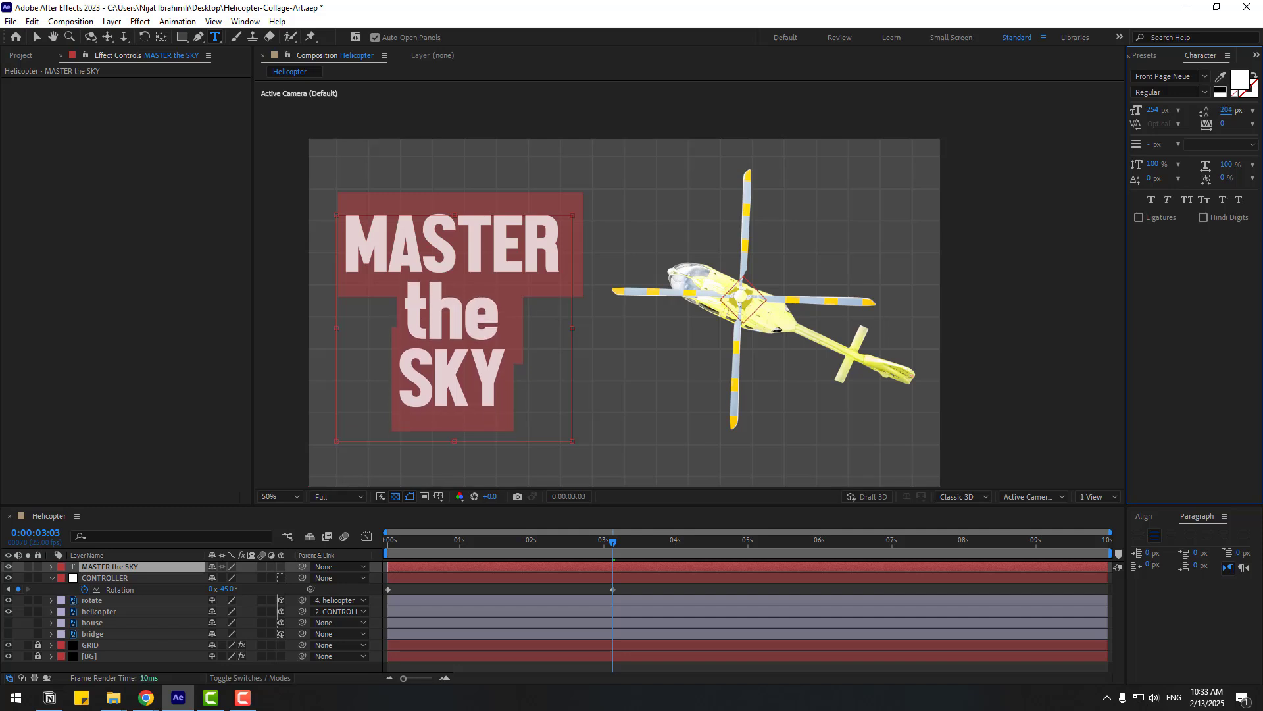
Make the word SKY 420 px and fully saturated yellow FFEA00.
{"action": "left_click", "coordinate": [422, 377]}
{"action": "double_click", "coordinate": [459, 386]}
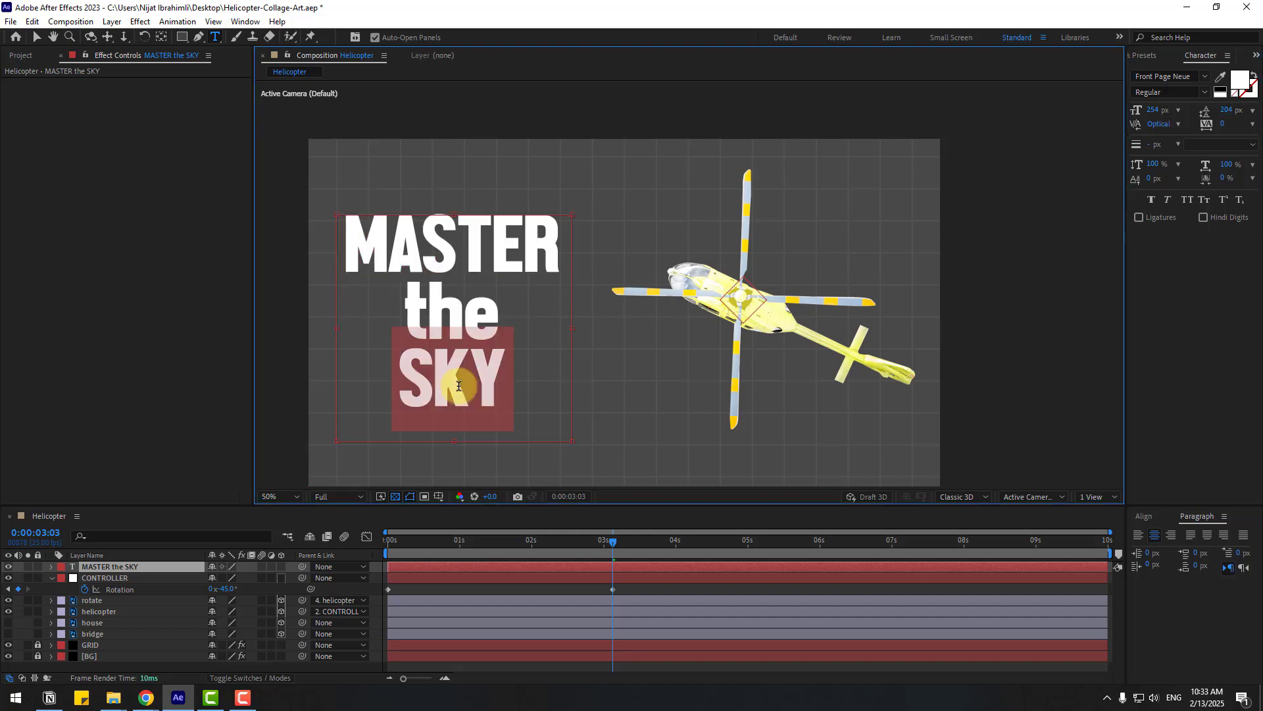
{"action": "left_click", "coordinate": [1159, 239]}
{"action": "left_click_drag", "start_coordinate": [1159, 112], "coordinate": [1212, 92]}
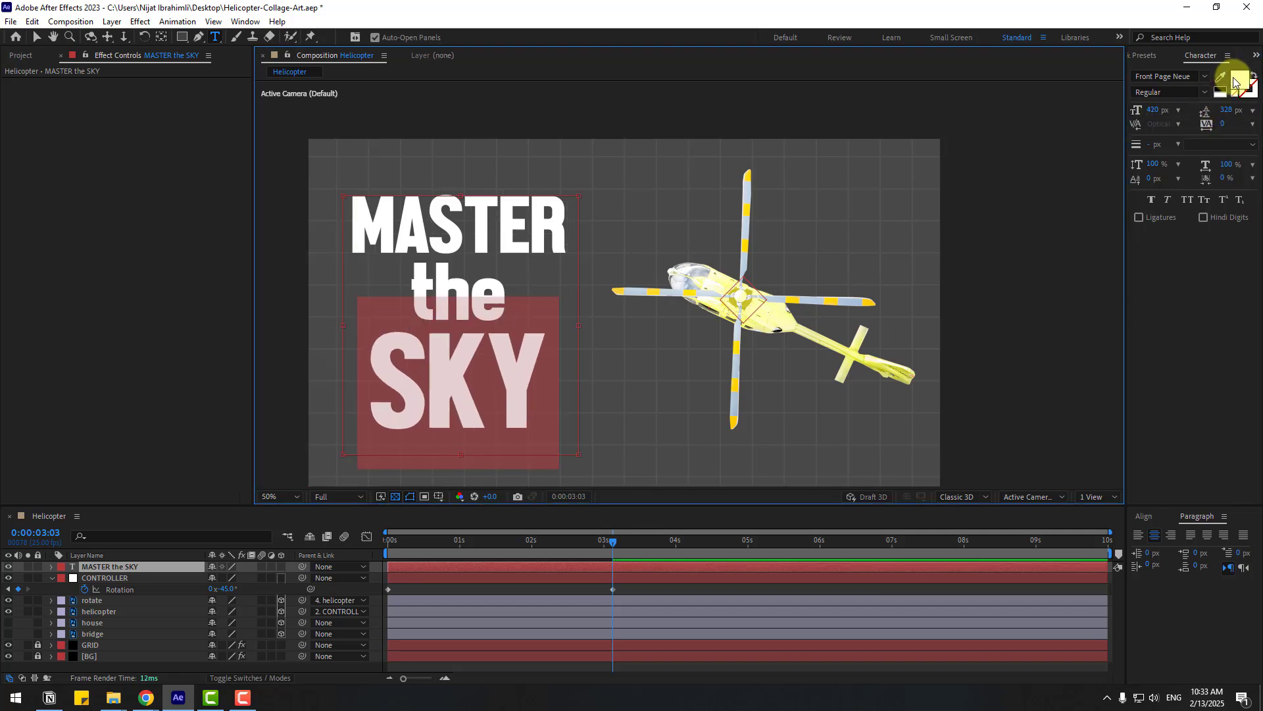
{"action": "left_click", "coordinate": [1236, 80]}
{"action": "left_click", "coordinate": [425, 564]}
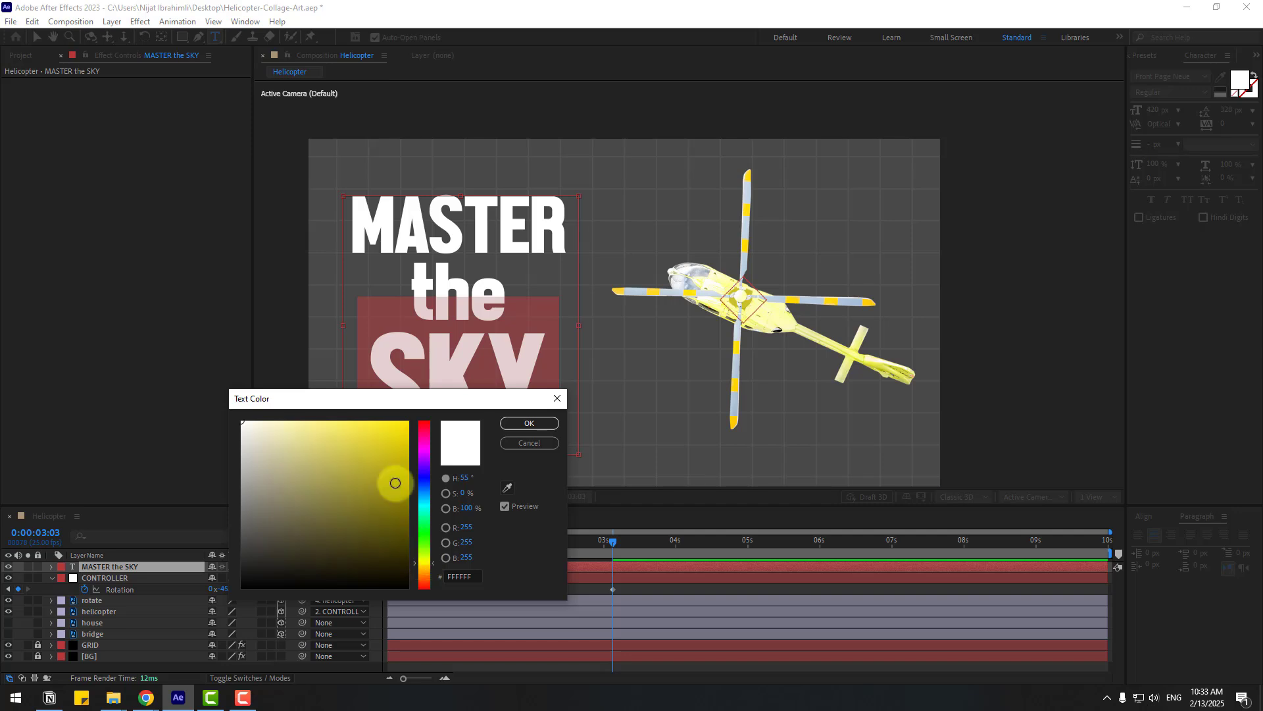
{"action": "left_click_drag", "start_coordinate": [395, 479], "coordinate": [430, 381]}
{"action": "left_click", "coordinate": [521, 424]}
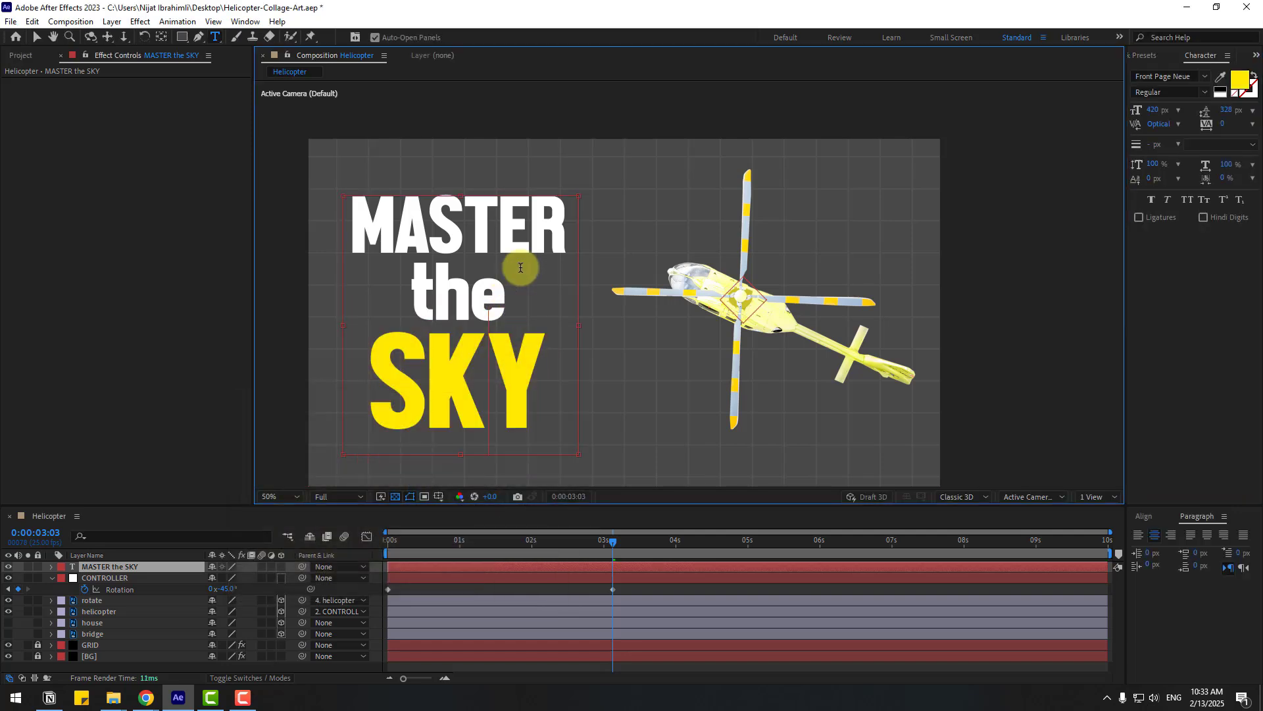
Nudge the title slightly right and make the title and CONTROLLER layers 3D.
{"action": "left_click_drag", "start_coordinate": [571, 222], "coordinate": [405, 209]}
{"action": "left_click", "coordinate": [533, 288]}
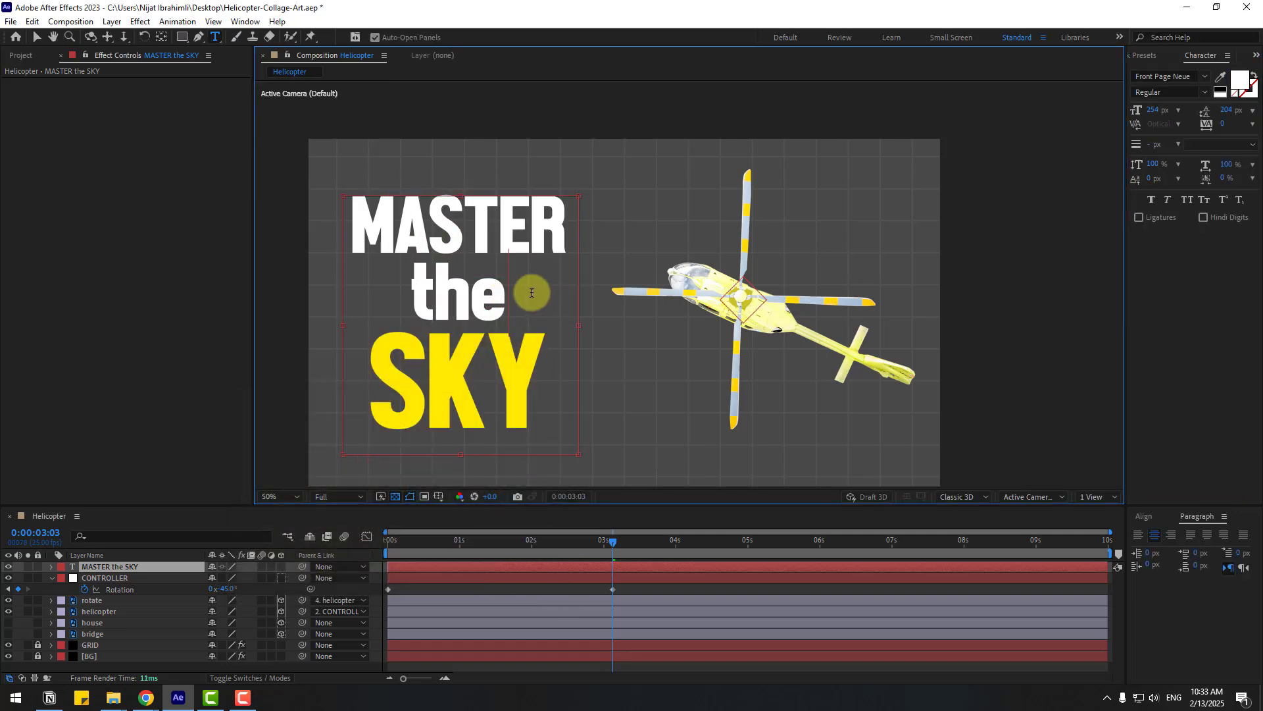
{"action": "left_click", "coordinate": [35, 38]}
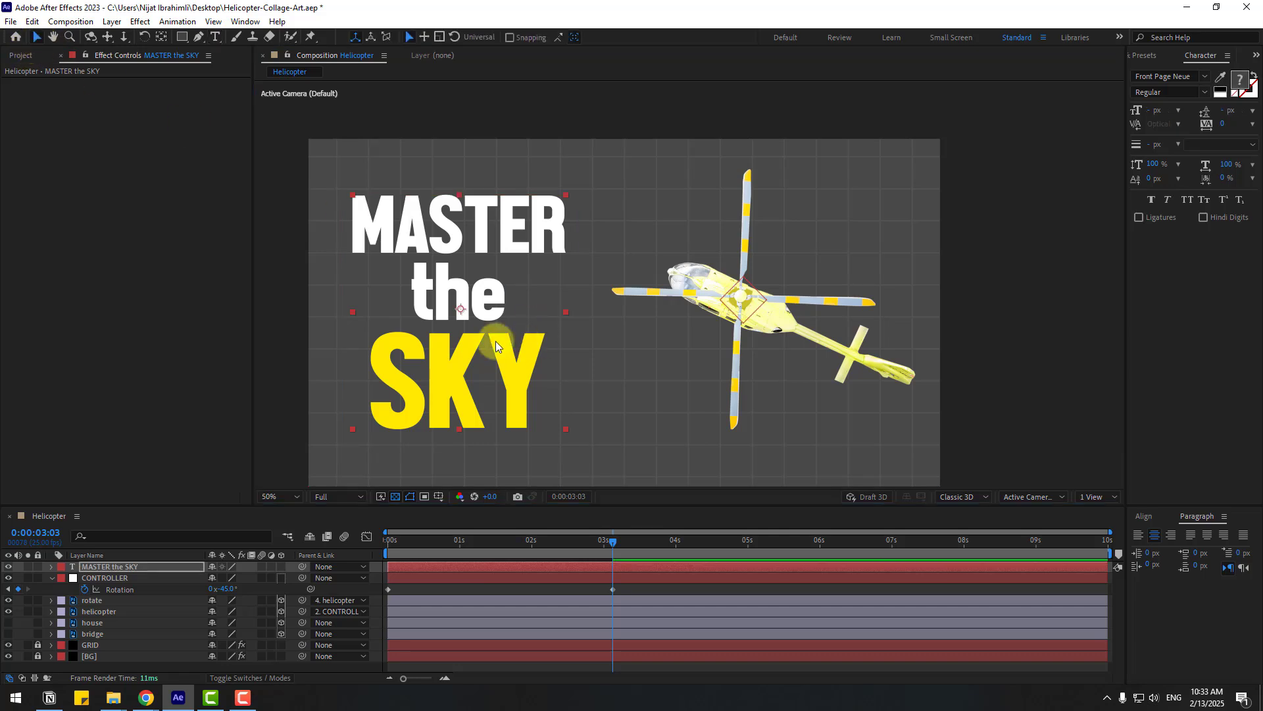
{"action": "left_click_drag", "start_coordinate": [482, 325], "coordinate": [487, 323]}
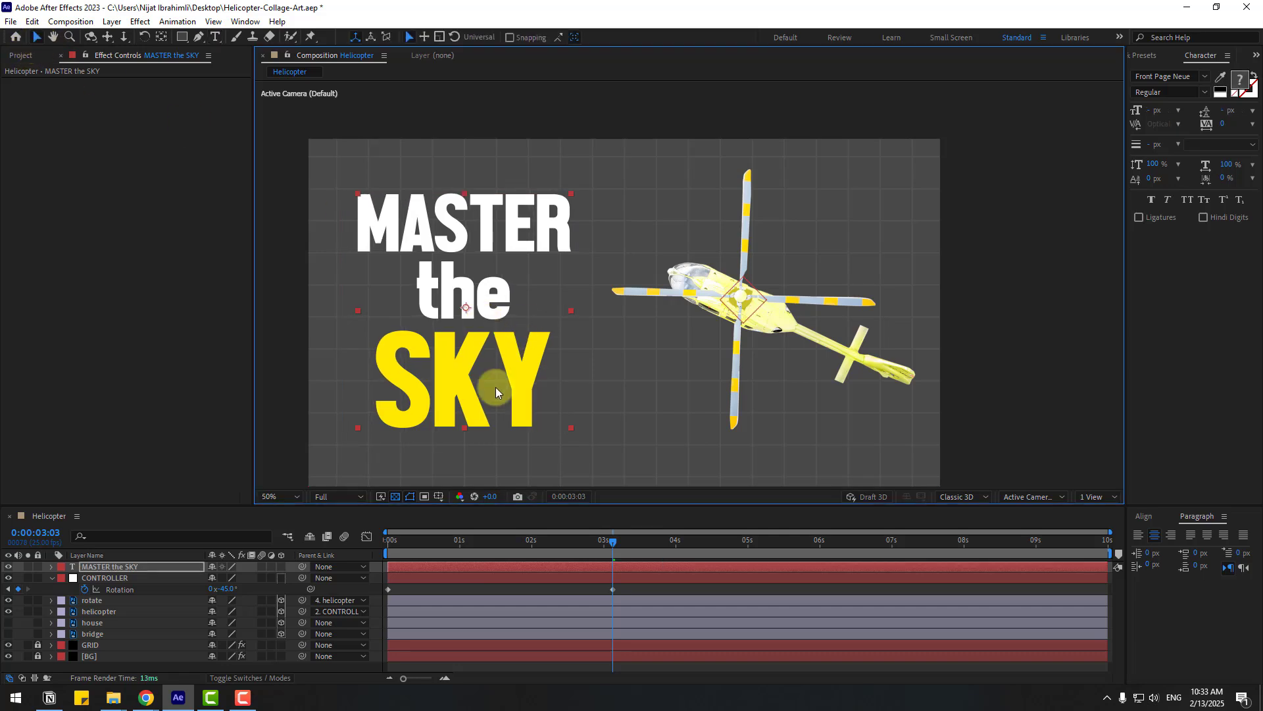
{"action": "left_click", "coordinate": [280, 566]}
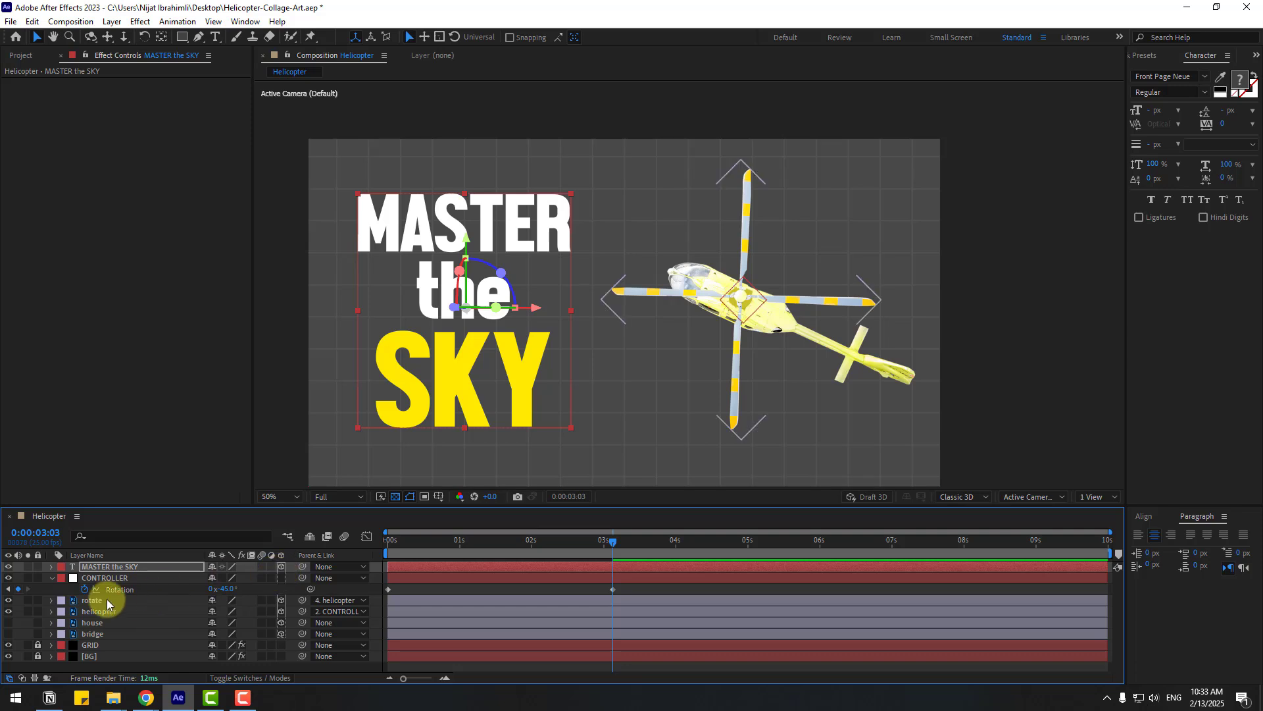
{"action": "left_click", "coordinate": [52, 579]}
{"action": "left_click", "coordinate": [113, 578]}
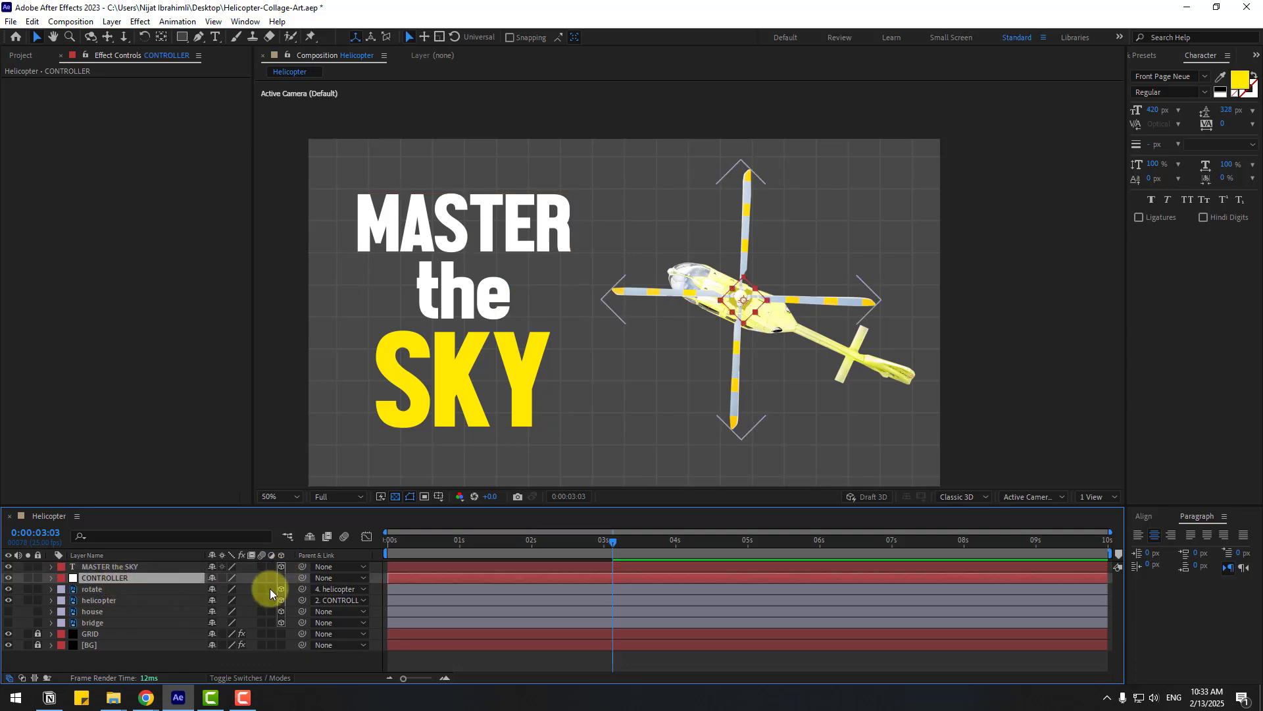
{"action": "left_click", "coordinate": [280, 578]}
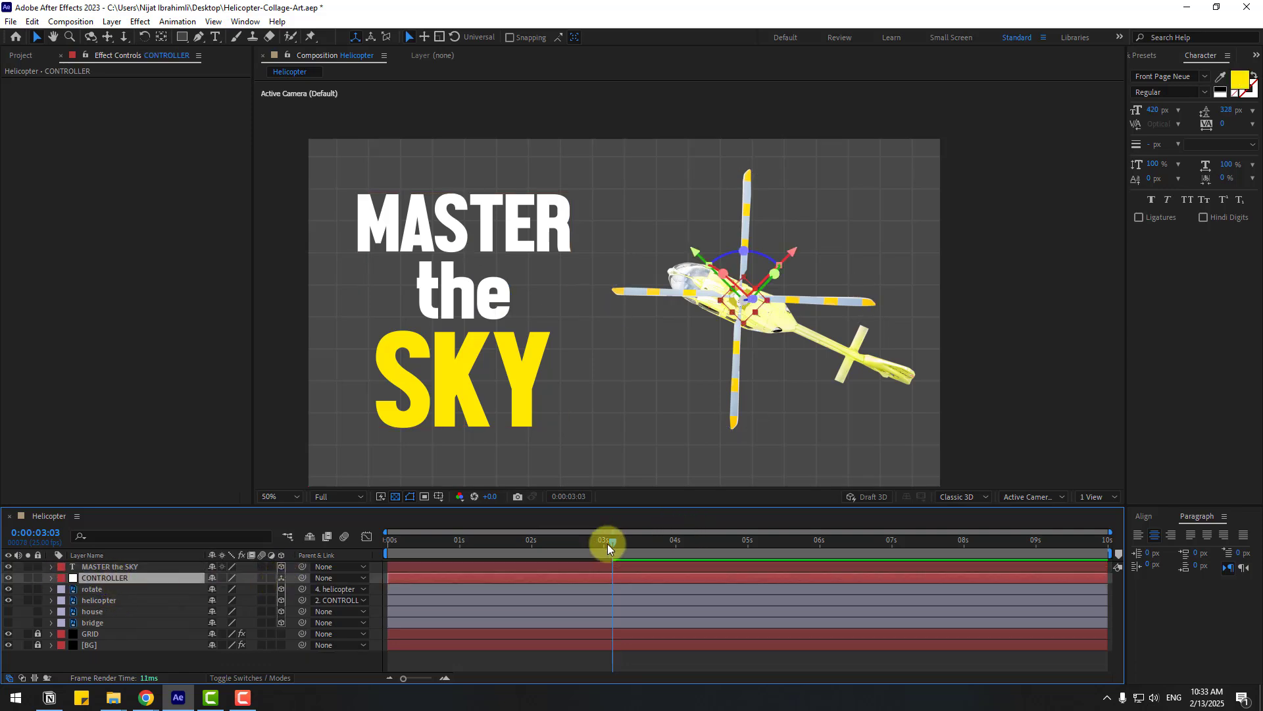
{"action": "left_click_drag", "start_coordinate": [606, 544], "coordinate": [426, 548]}
Open Animation Composer 3 at Starter Presets > Transitions - Text Layer > Animate Characters.
{"action": "left_click", "coordinate": [295, 143]}
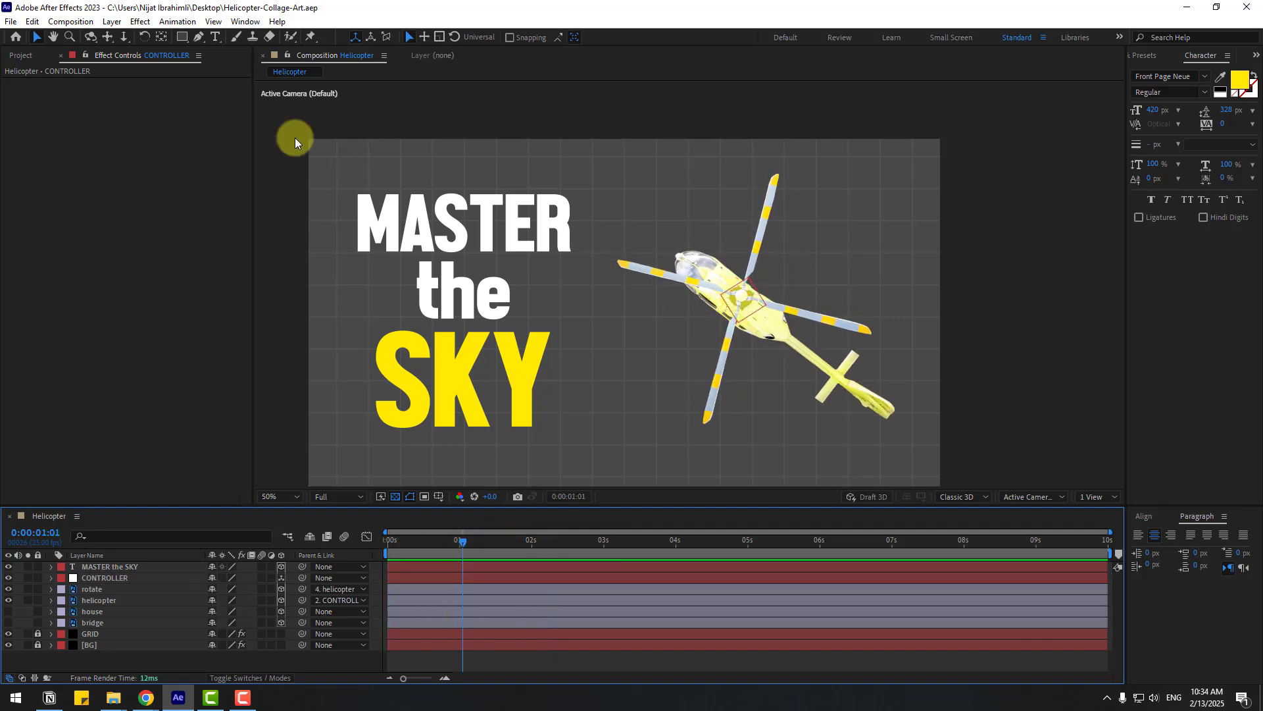
{"action": "left_click", "coordinate": [245, 21]}
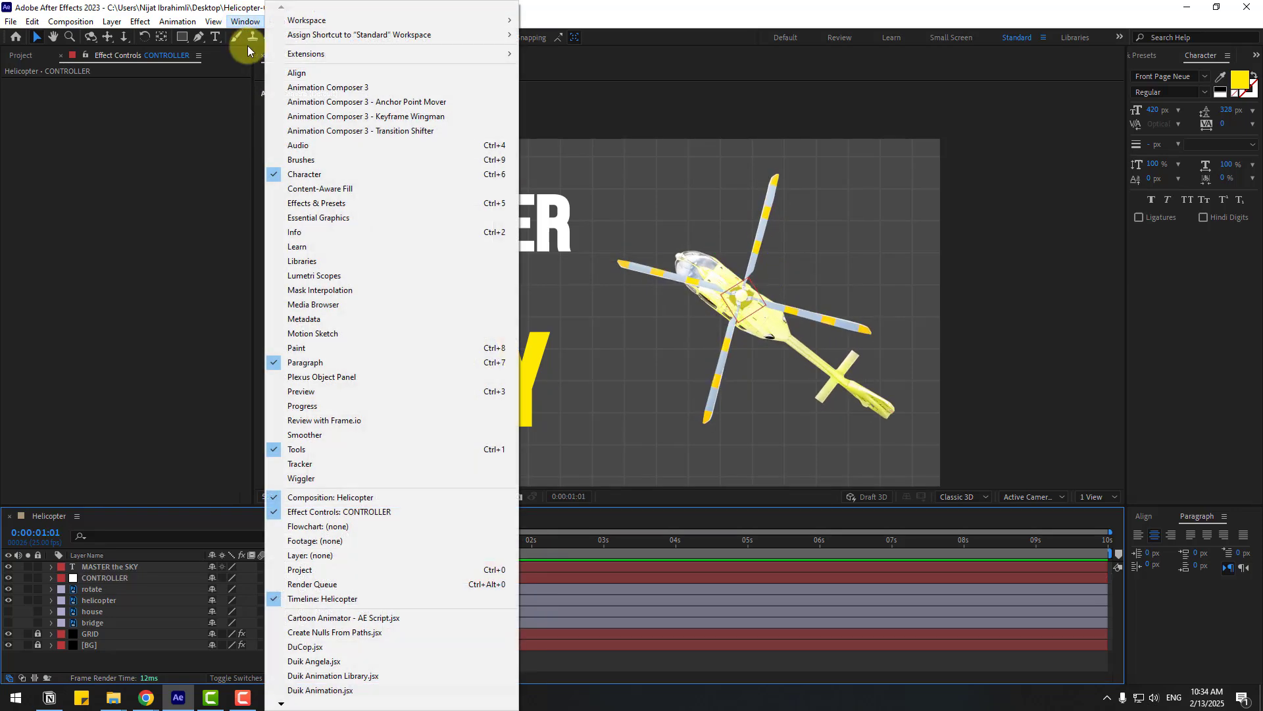
{"action": "left_click", "coordinate": [359, 89]}
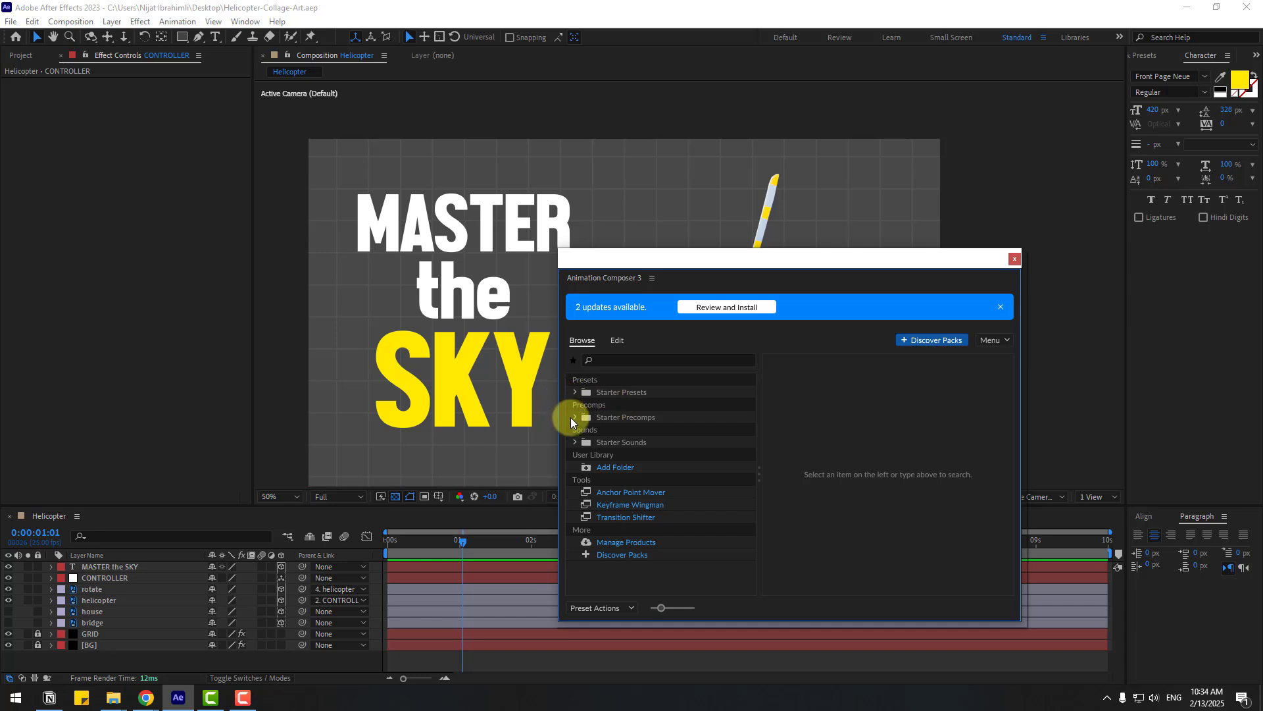
{"action": "left_click", "coordinate": [575, 394]}
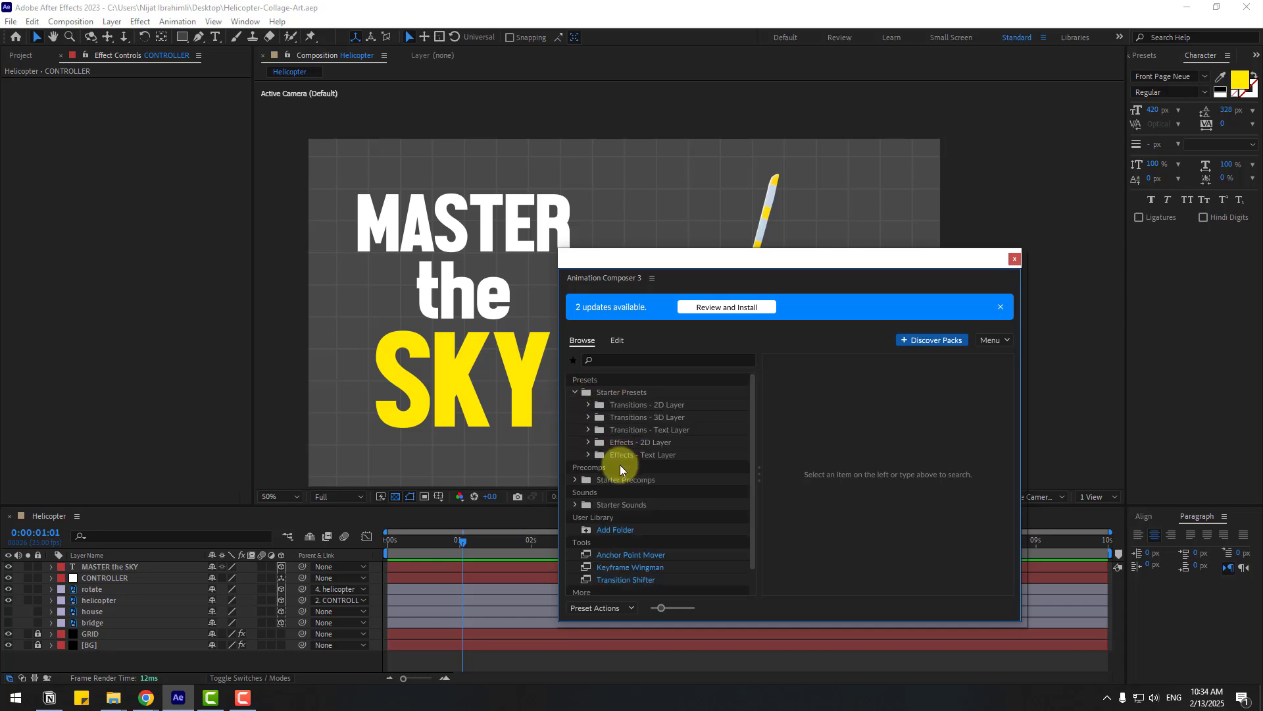
{"action": "left_click", "coordinate": [589, 430]}
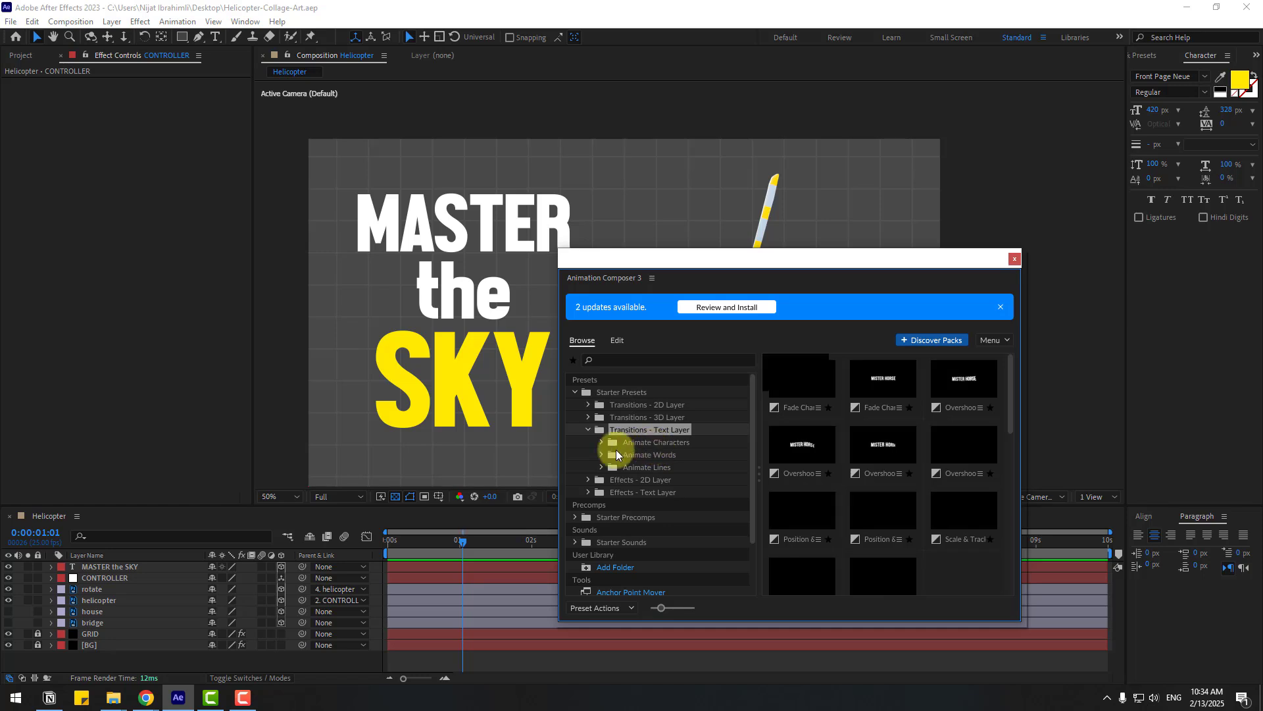
{"action": "left_click", "coordinate": [600, 442]}
{"action": "left_click", "coordinate": [600, 442]}
Apply the Overshoot Scale & Tracking preset, Top variant, as an In animation to the title.
{"action": "left_click", "coordinate": [689, 517]}
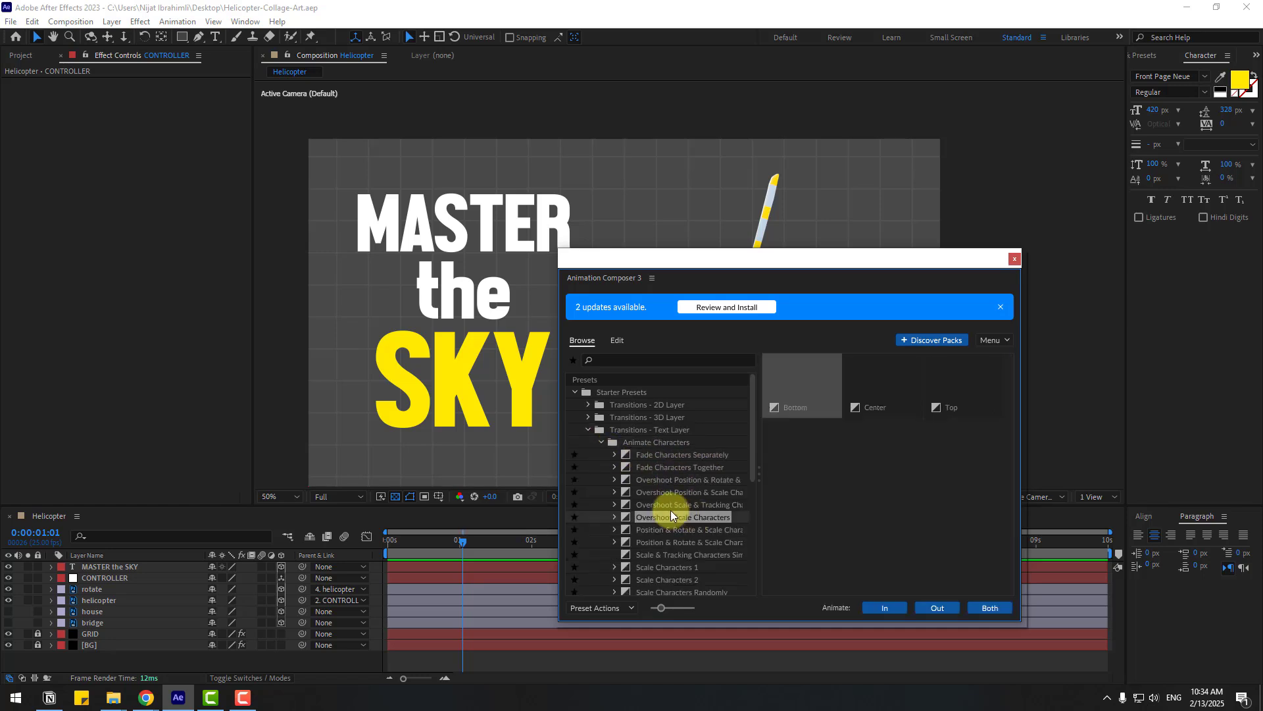
{"action": "left_click", "coordinate": [665, 504]}
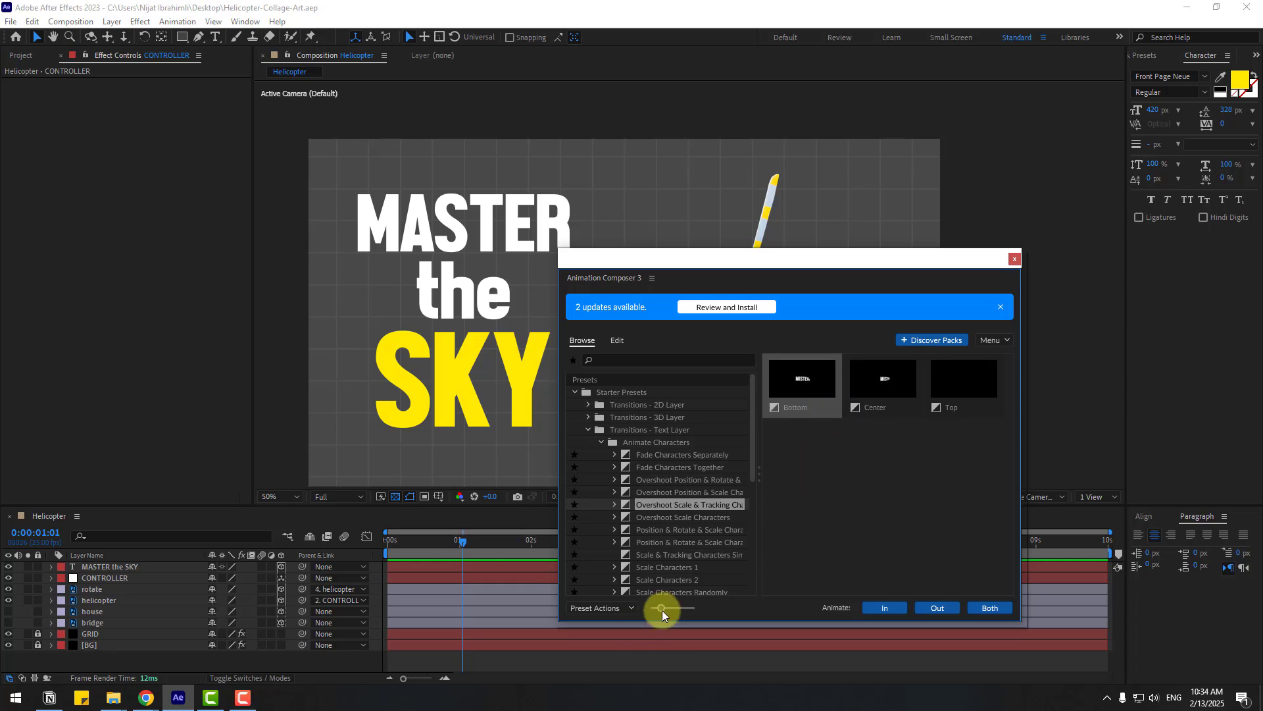
{"action": "left_click_drag", "start_coordinate": [666, 606], "coordinate": [675, 606]}
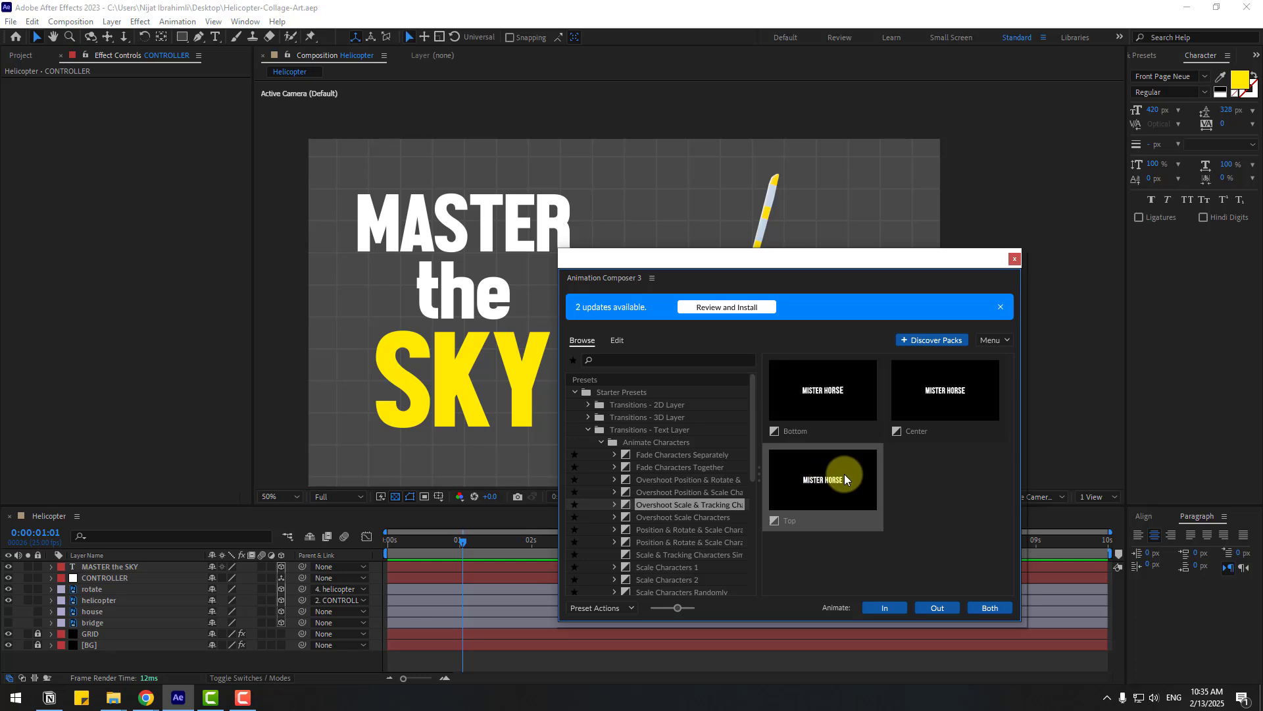
{"action": "left_click", "coordinate": [107, 568]}
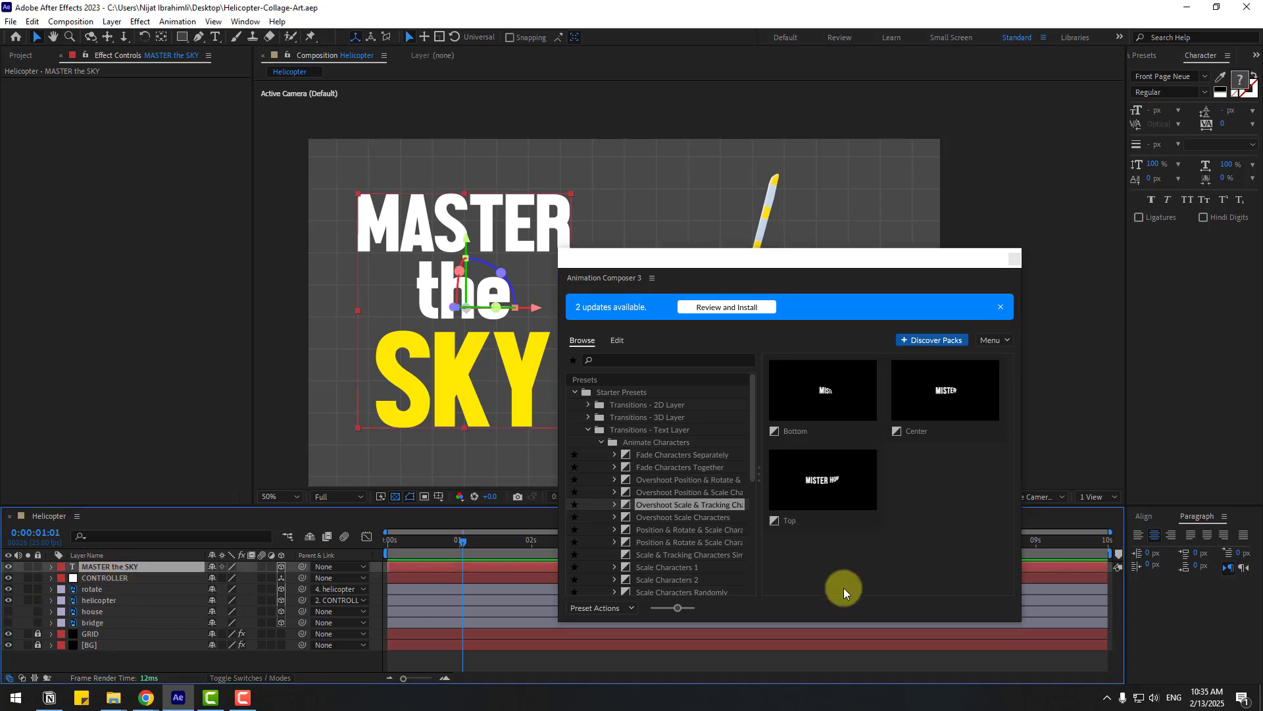
{"action": "left_click", "coordinate": [815, 477]}
{"action": "left_click", "coordinate": [884, 609]}
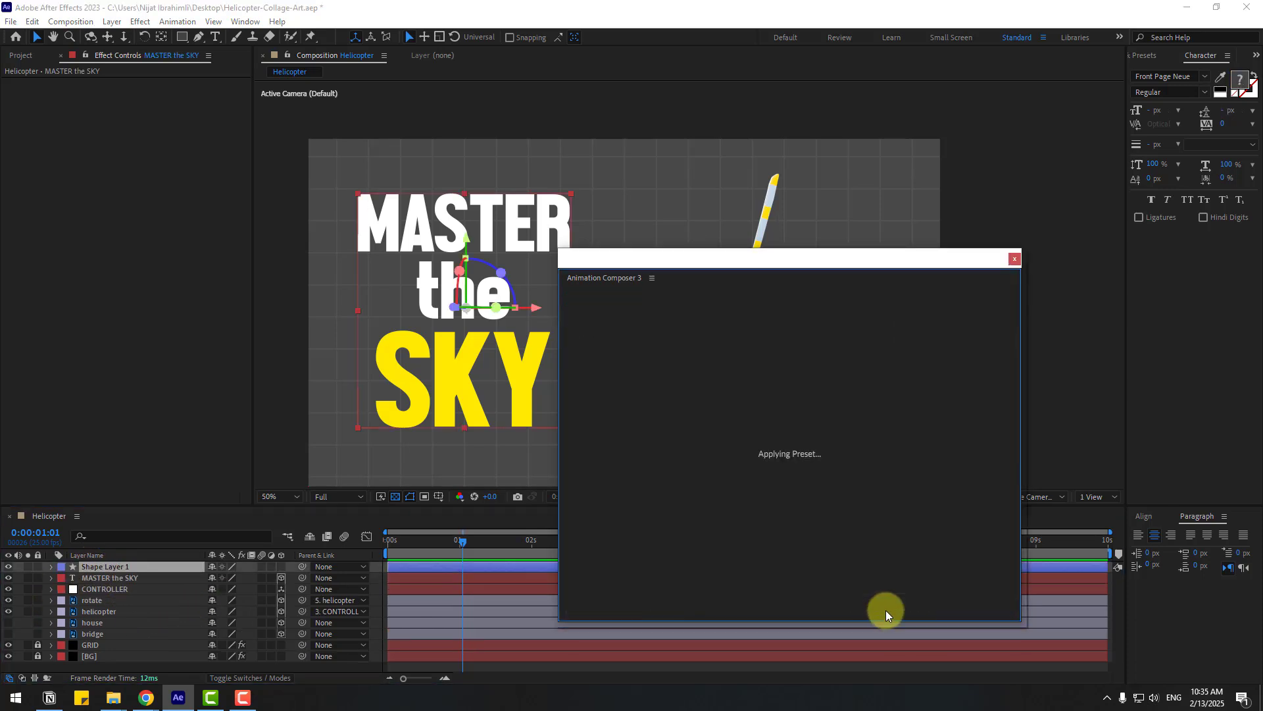
Close the preset browser and preview the title's intro animation.
{"action": "left_click", "coordinate": [1018, 257]}
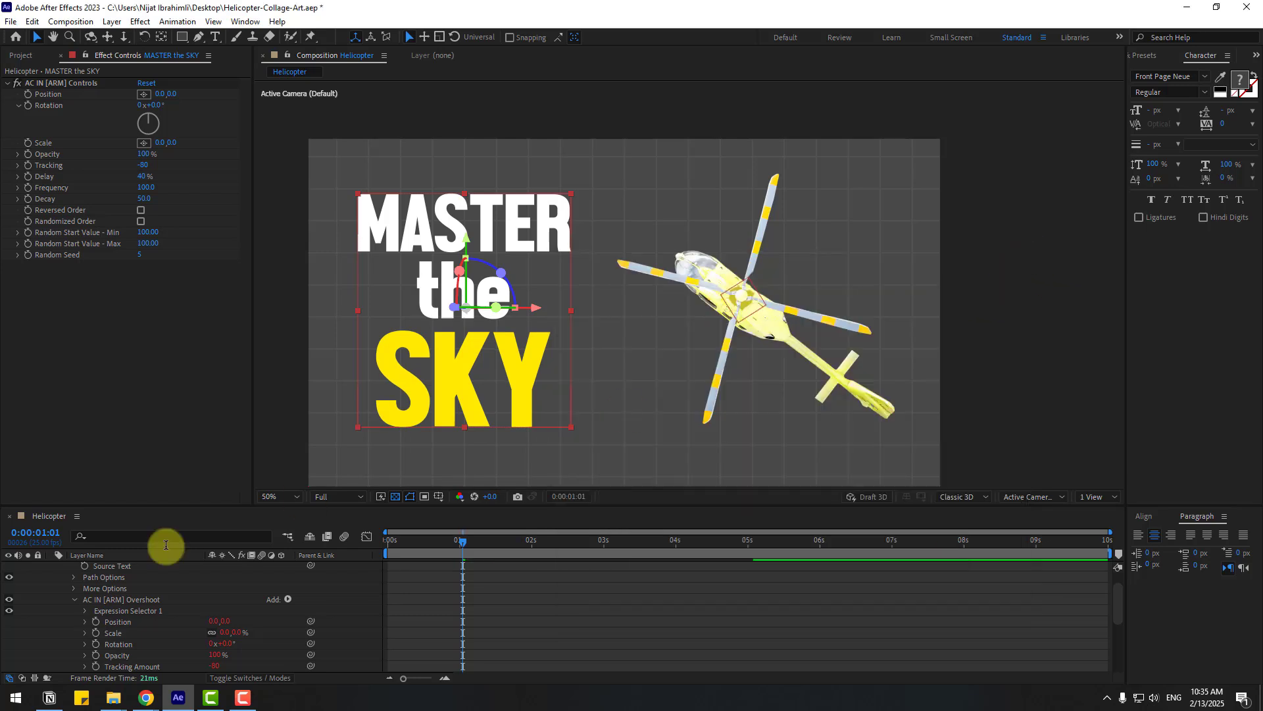
{"action": "scroll", "coordinate": [76, 579], "scroll_direction": "up", "scroll_amount": 2}
{"action": "left_click", "coordinate": [51, 566]}
{"action": "mouse_move", "coordinate": [446, 550]}
{"action": "left_mouse_down"}
{"action": "mouse_move", "coordinate": [384, 547]}
{"action": "mouse_move", "coordinate": [437, 543]}
{"action": "left_mouse_up"}
{"action": "key", "text": "space"}
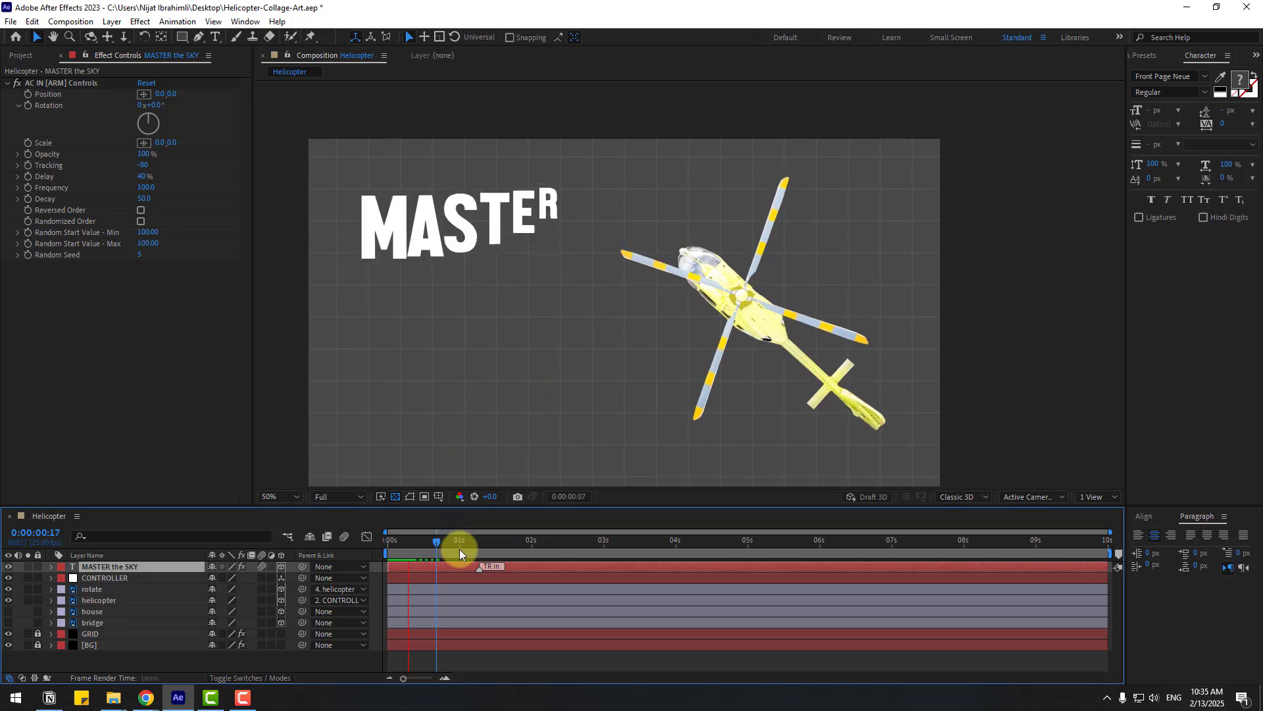
{"action": "key", "text": "space"}
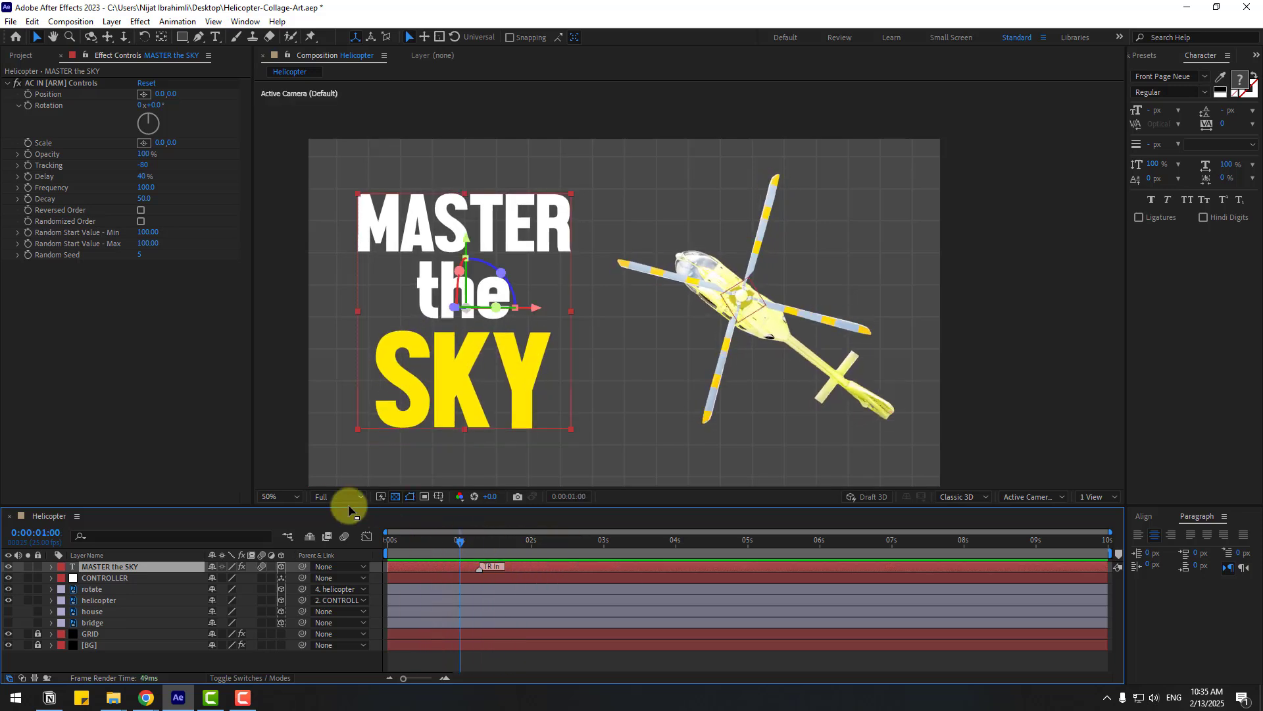
Replay the preview at Quarter resolution, then show the rotate layer's Rotation property.
{"action": "left_click", "coordinate": [336, 497]}
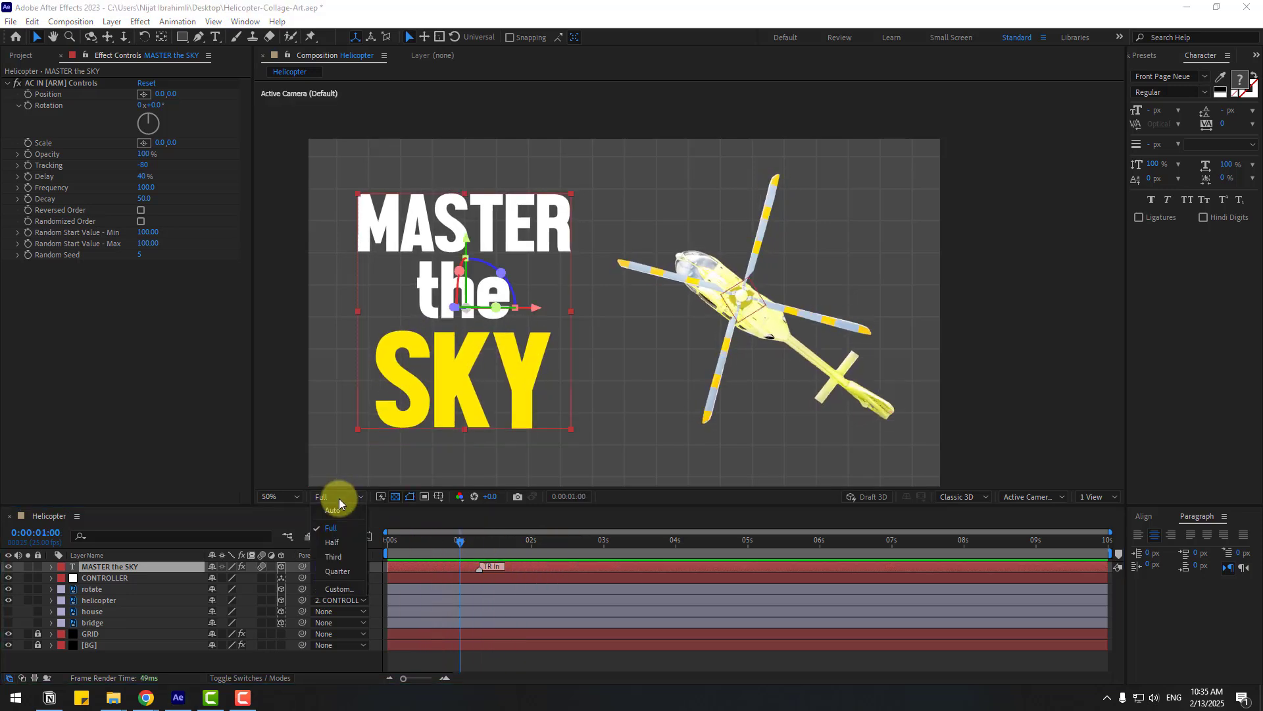
{"action": "left_click", "coordinate": [331, 571]}
{"action": "key", "text": "space"}
{"action": "key", "text": "space"}
{"action": "key", "text": "space"}
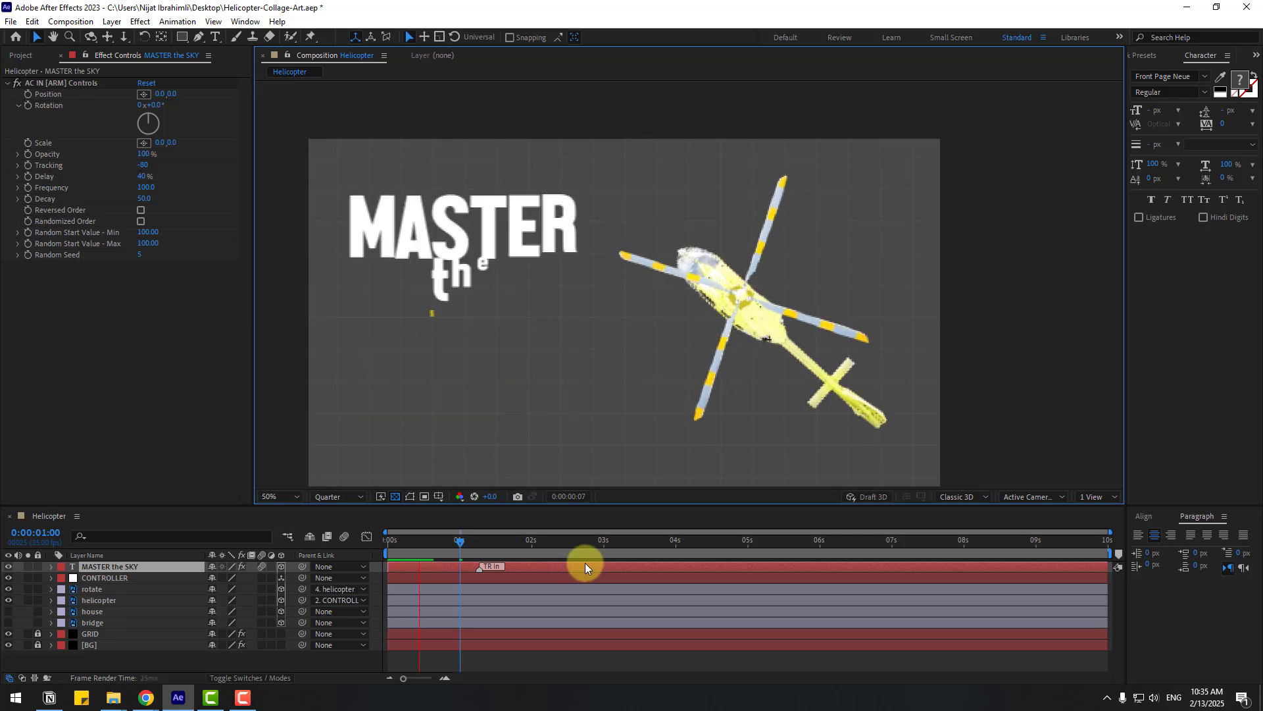
{"action": "key", "text": "space"}
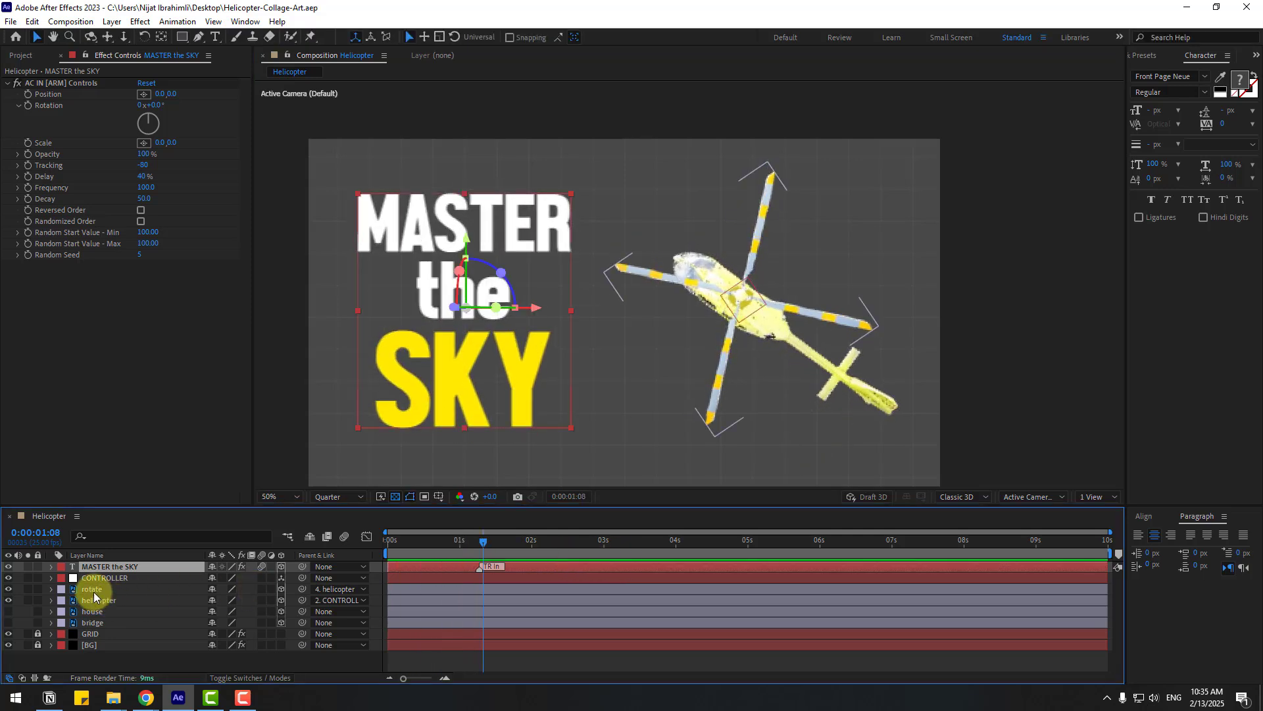
{"action": "left_click", "coordinate": [96, 589]}
{"action": "key", "text": "r"}
{"action": "left_click_drag", "start_coordinate": [475, 543], "coordinate": [359, 562]}
Keyframe the rotor's Z Rotation from 0 seconds and preview the spin, stopping at 0:00:02:05.
{"action": "left_click", "coordinate": [84, 634]}
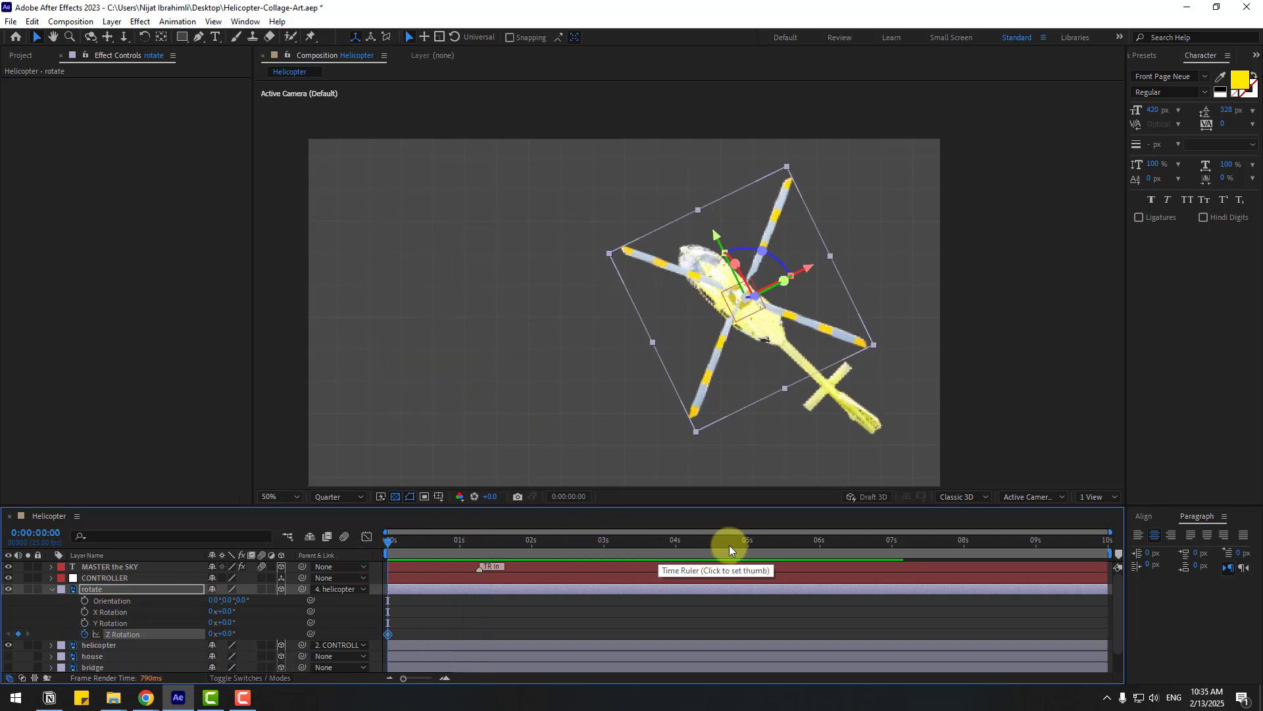
{"action": "left_click", "coordinate": [809, 543]}
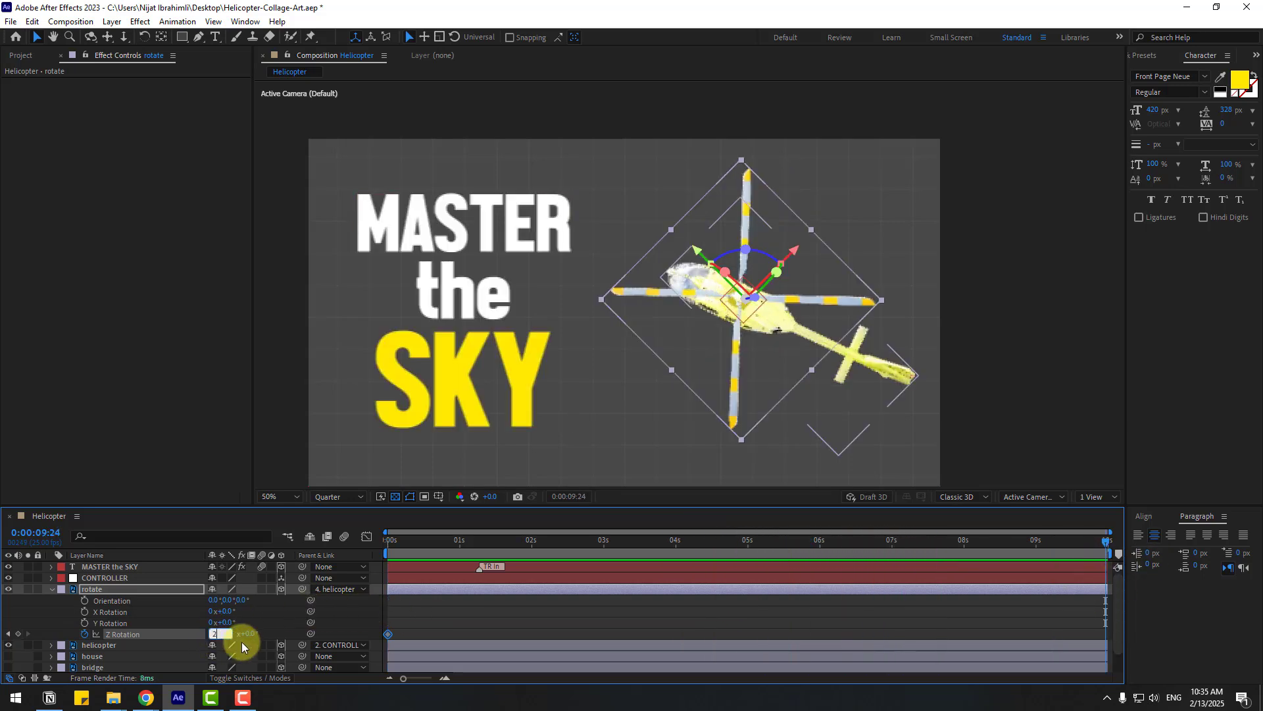
{"action": "key", "text": "space"}
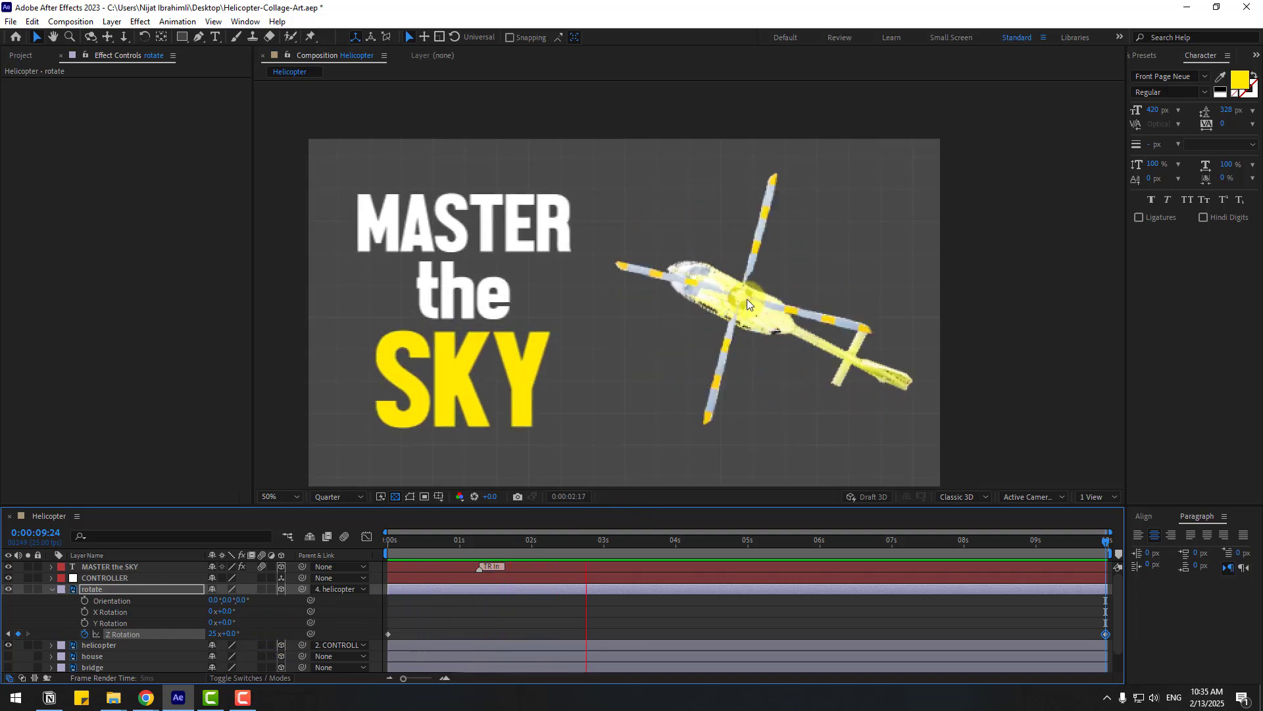
{"action": "left_click", "coordinate": [546, 538]}
Solo the helicopter and rotor layers and switch the rotor layer to 2D.
{"action": "left_click", "coordinate": [28, 589]}
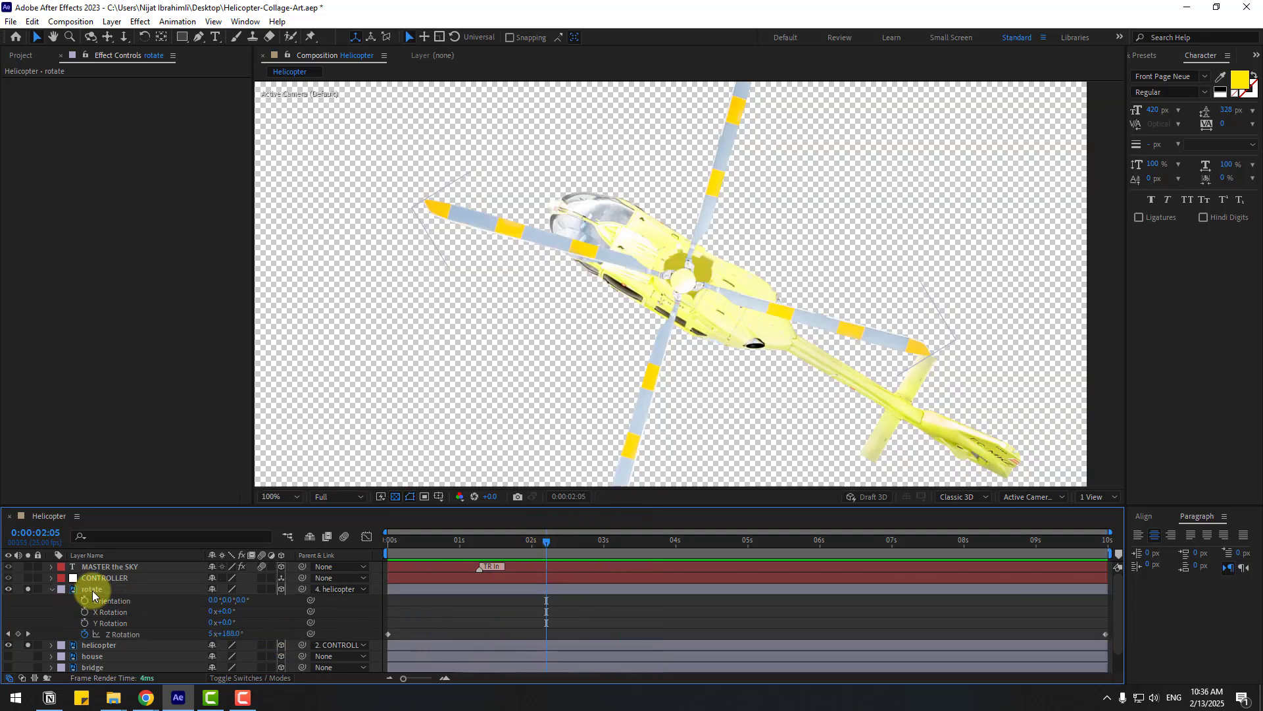
{"action": "left_click", "coordinate": [282, 588]}
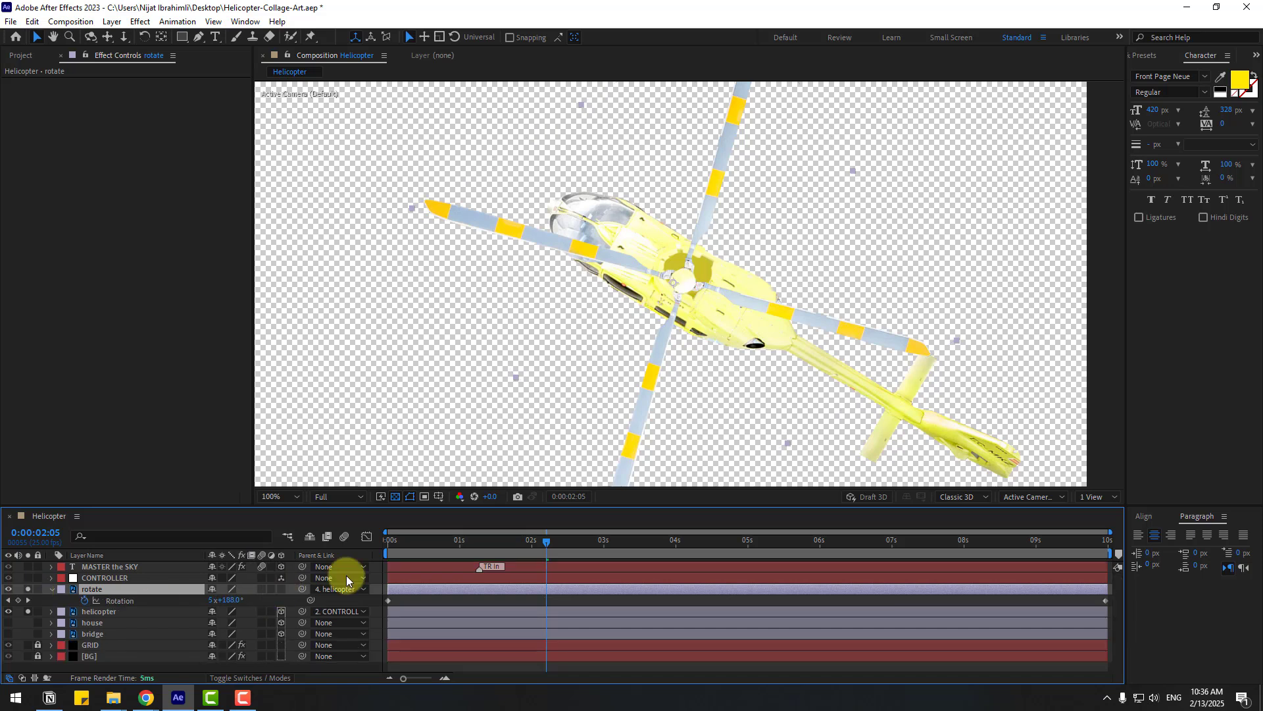
{"action": "scroll", "coordinate": [735, 249], "scroll_direction": "up", "scroll_amount": 2}
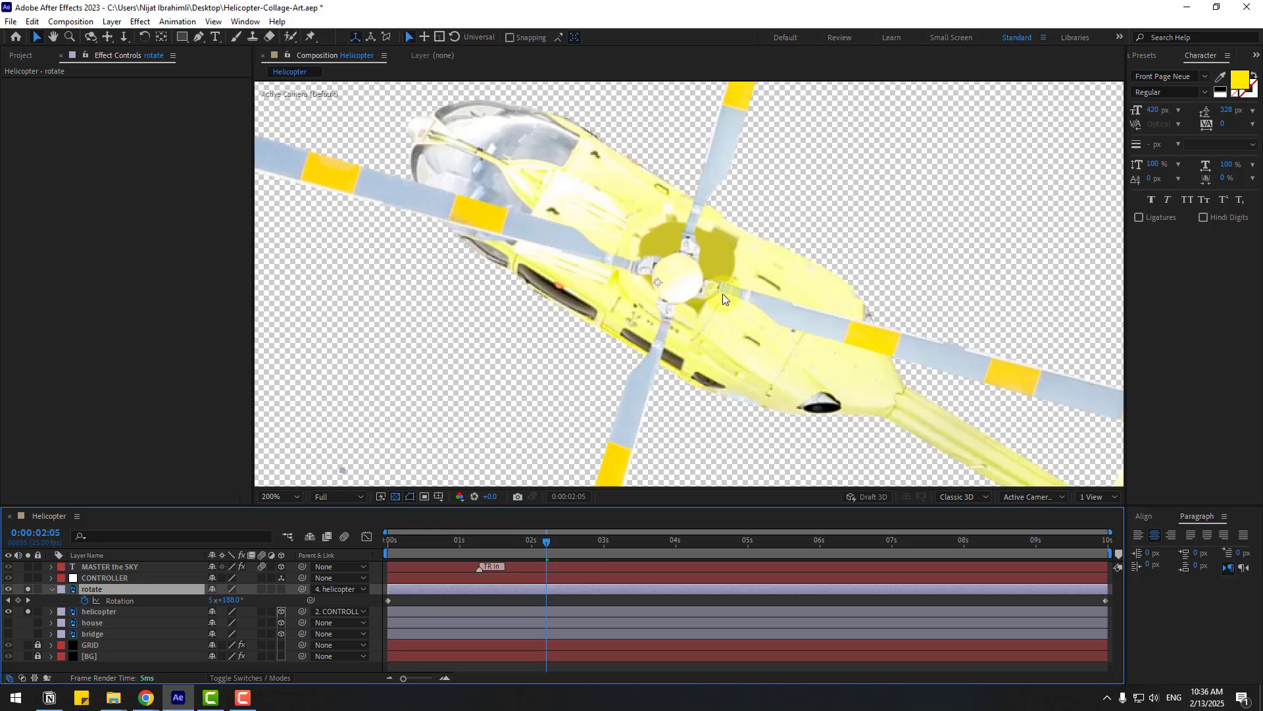
Move the rotor's anchor point onto the hub centre with Pan Behind and preview the spin.
{"action": "left_click", "coordinate": [159, 39]}
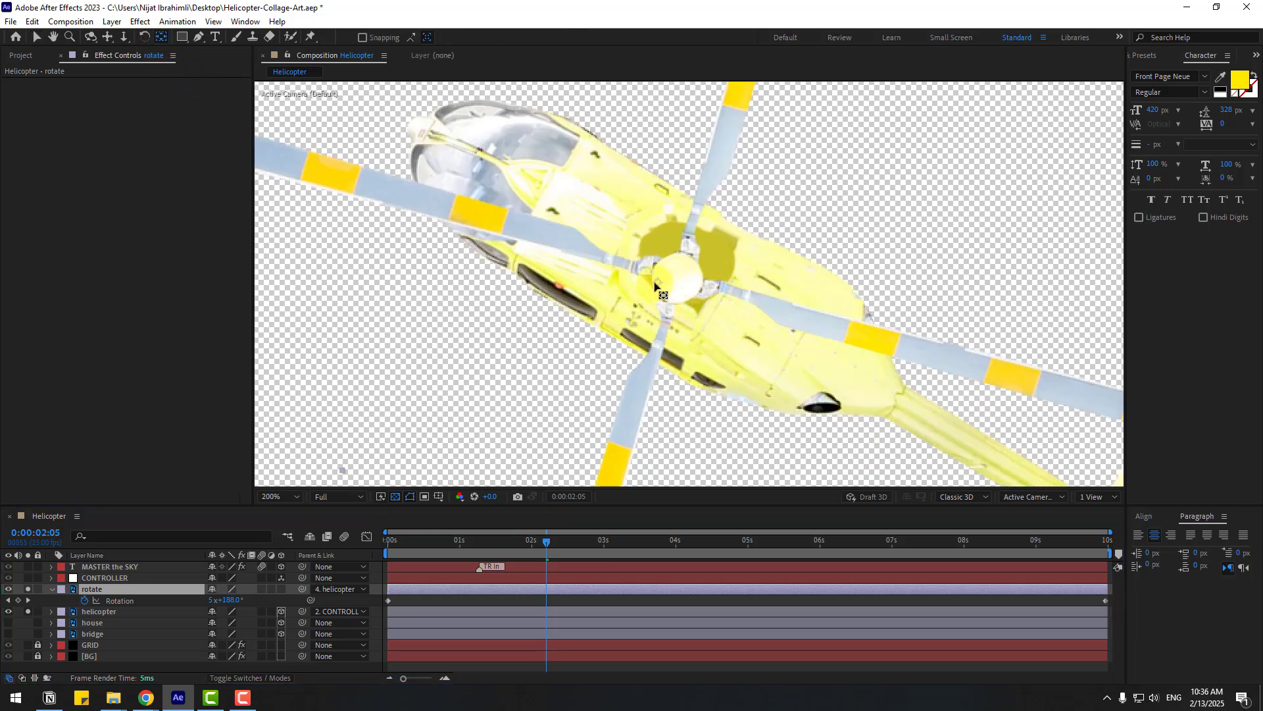
{"action": "left_click_drag", "start_coordinate": [655, 283], "coordinate": [665, 287]}
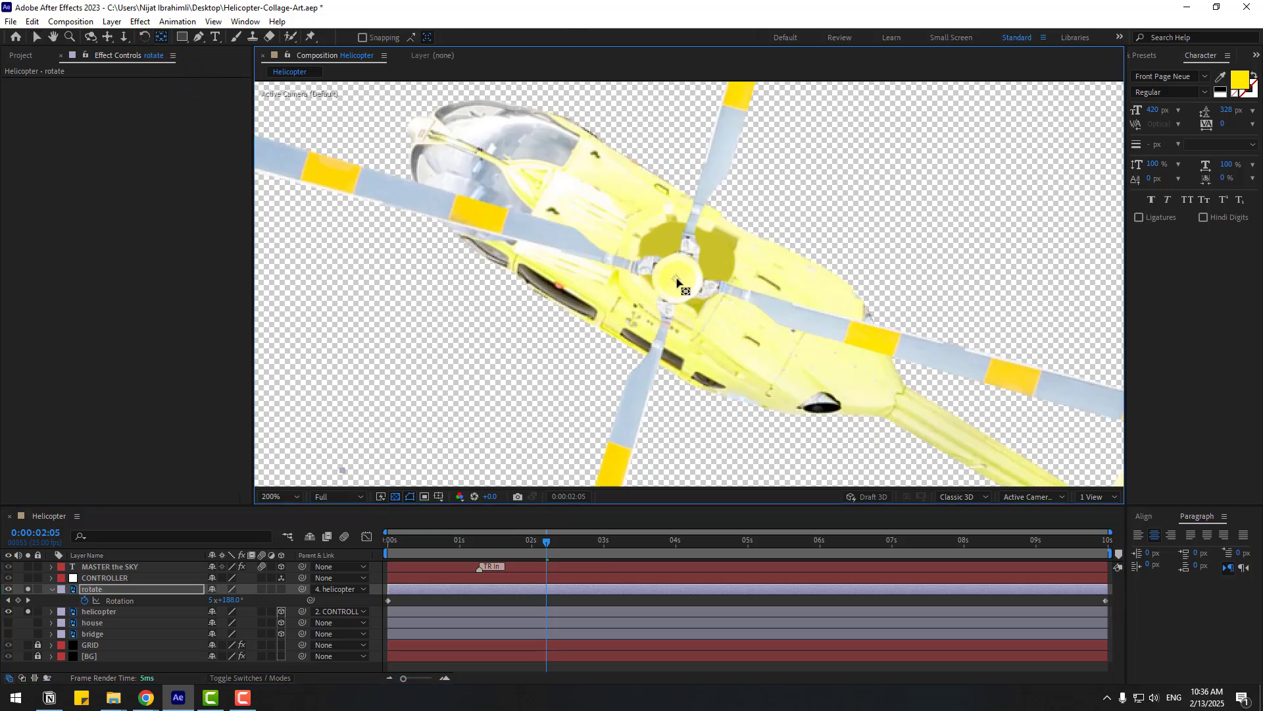
{"action": "key", "text": "space"}
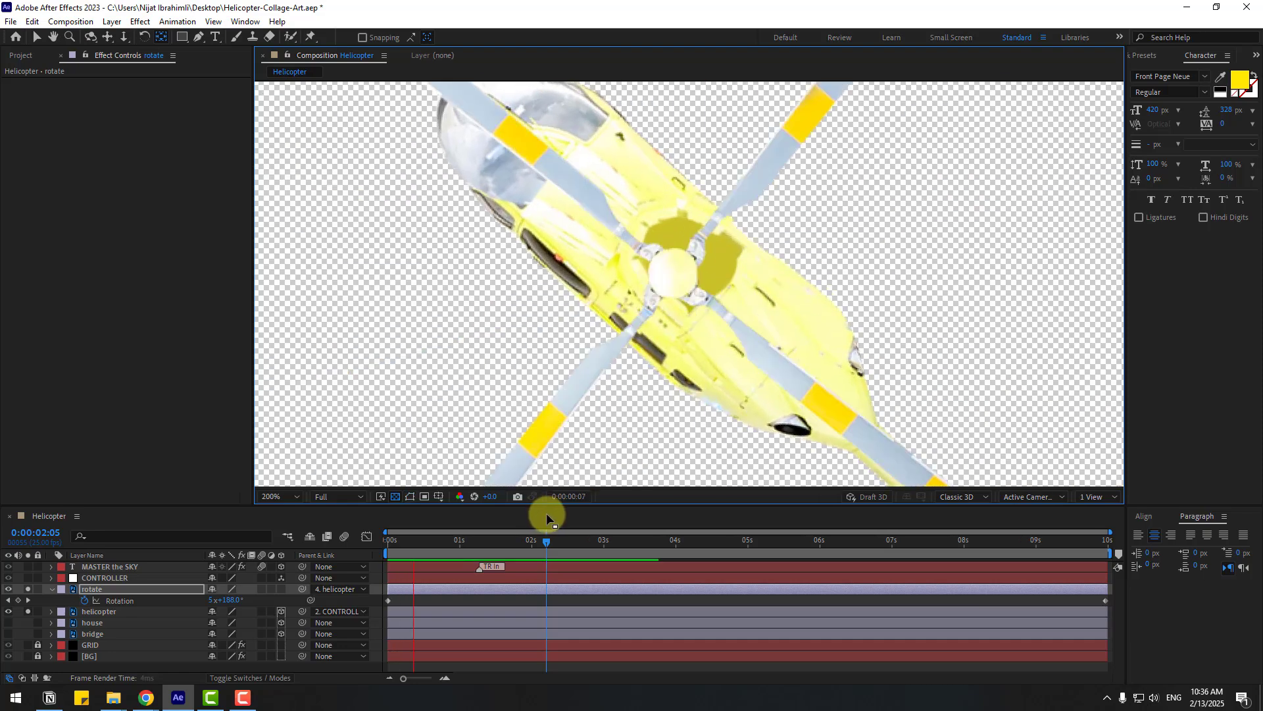
{"action": "scroll", "coordinate": [633, 368], "scroll_direction": "down", "scroll_amount": 4}
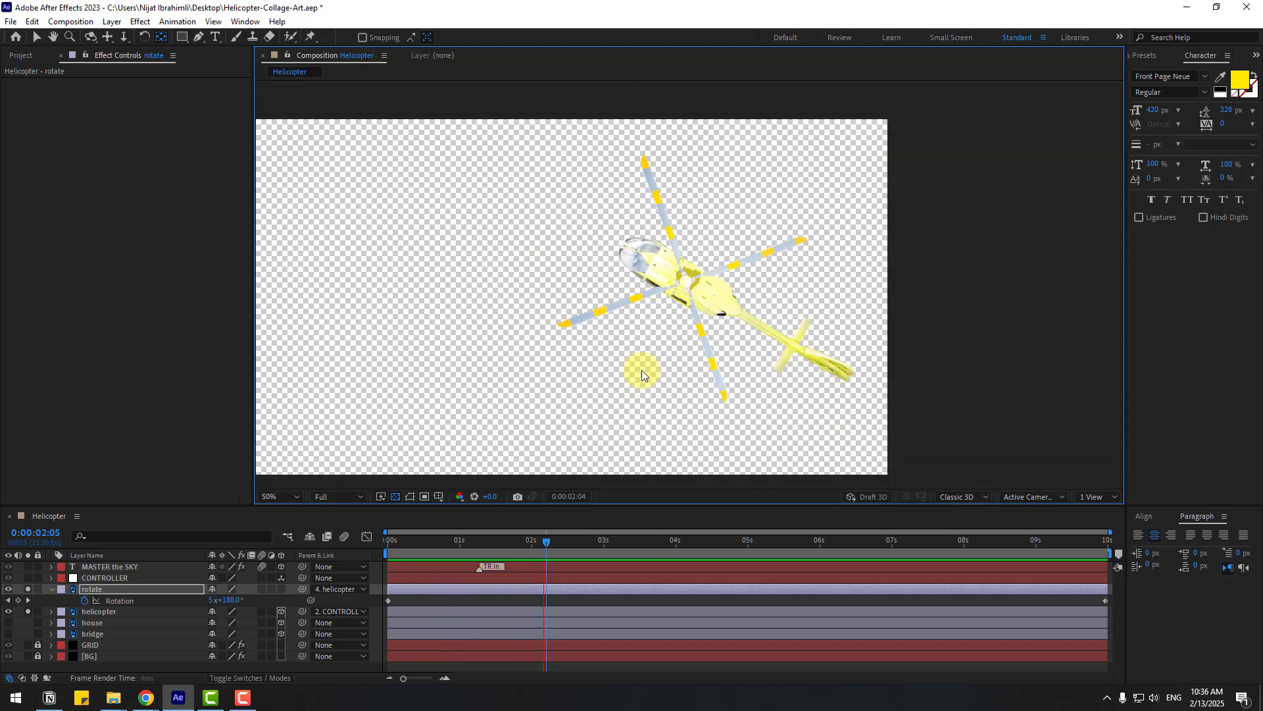
{"action": "key", "text": "space"}
Replay the rotor spin to confirm the blades turn around the hub.
{"action": "scroll", "coordinate": [688, 284], "scroll_direction": "up", "scroll_amount": 4}
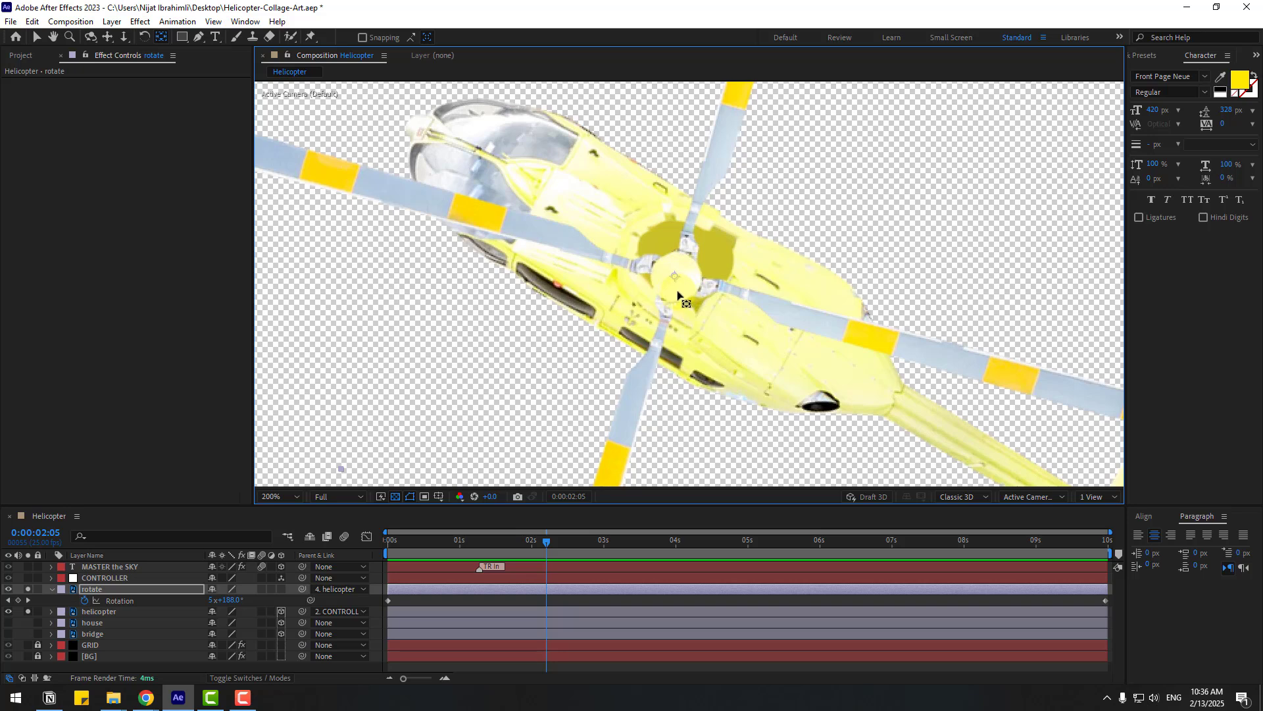
{"action": "key", "text": "space"}
{"action": "scroll", "coordinate": [737, 277], "scroll_direction": "down", "scroll_amount": 2}
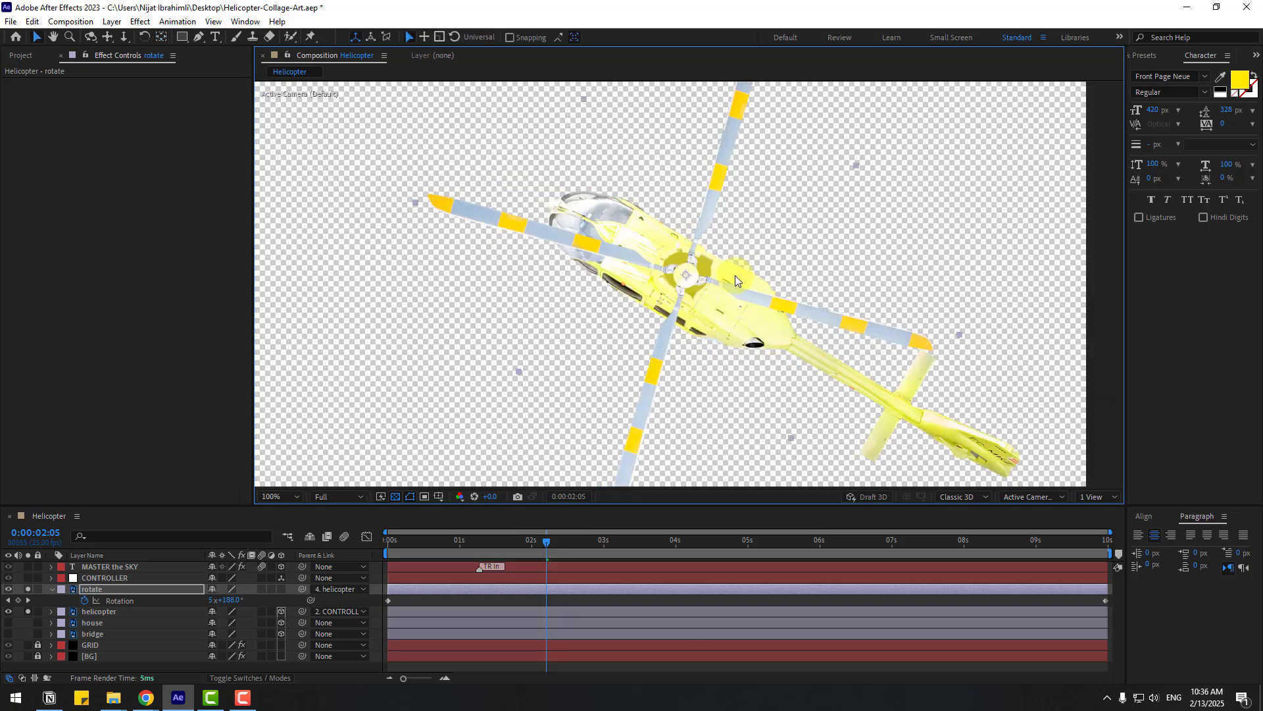
{"action": "scroll", "coordinate": [754, 280], "scroll_direction": "down", "scroll_amount": 2}
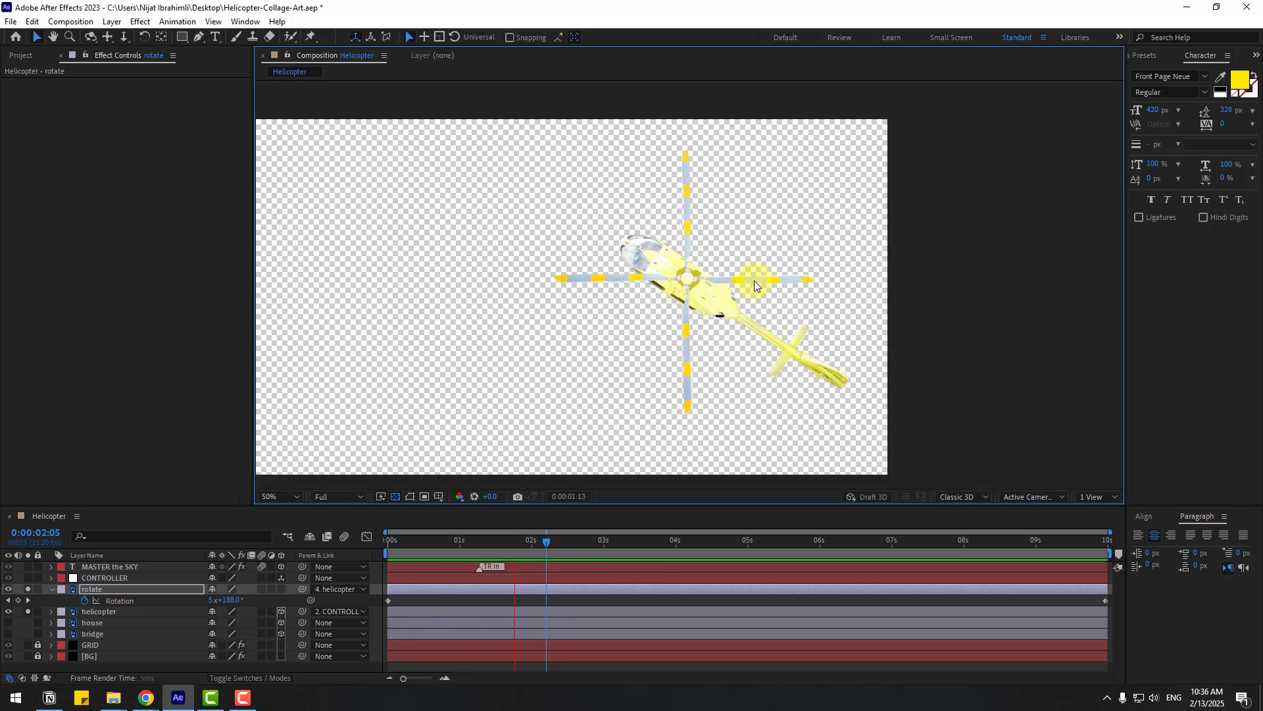
{"action": "key", "text": "space"}
{"action": "scroll", "coordinate": [754, 280], "scroll_direction": "up", "scroll_amount": 4}
{"action": "scroll", "coordinate": [756, 282], "scroll_direction": "up", "scroll_amount": 2}
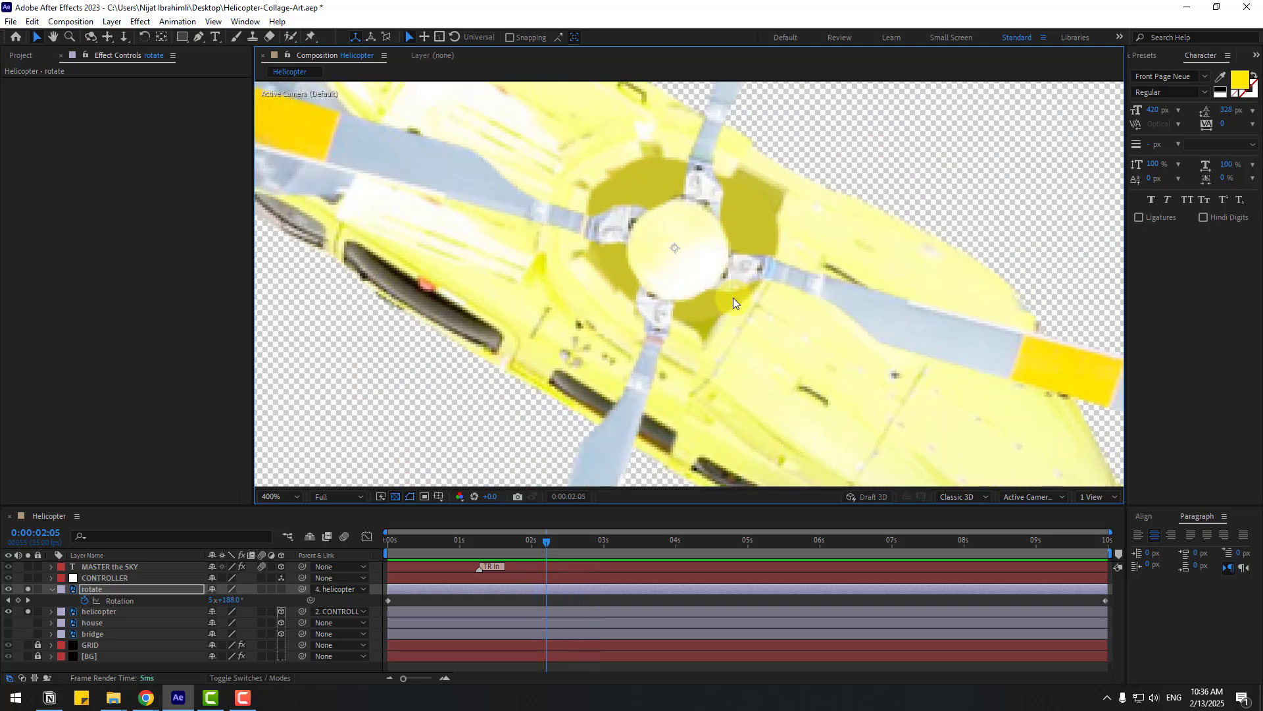
Recheck the pivot with Pan Behind (Y), return to Selection (V), and preview until 0:00:01:13.
{"action": "key", "text": "y"}
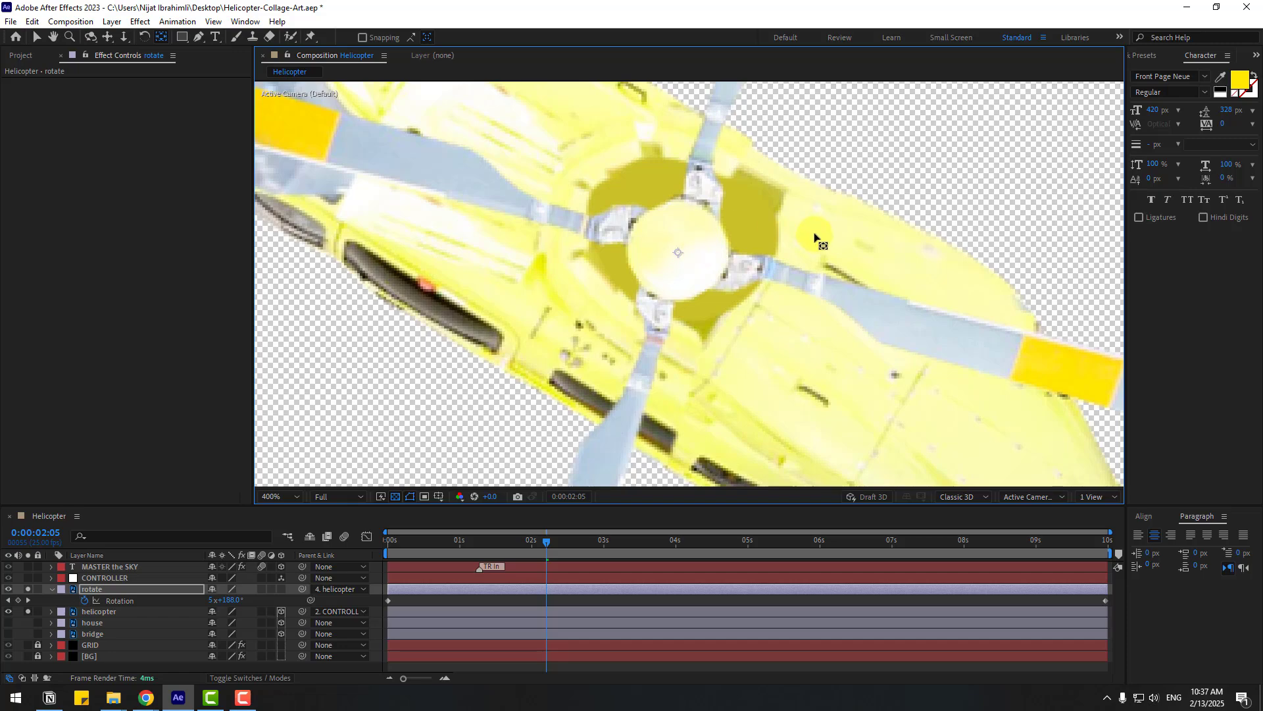
{"action": "scroll", "coordinate": [815, 235], "scroll_direction": "down", "scroll_amount": 4}
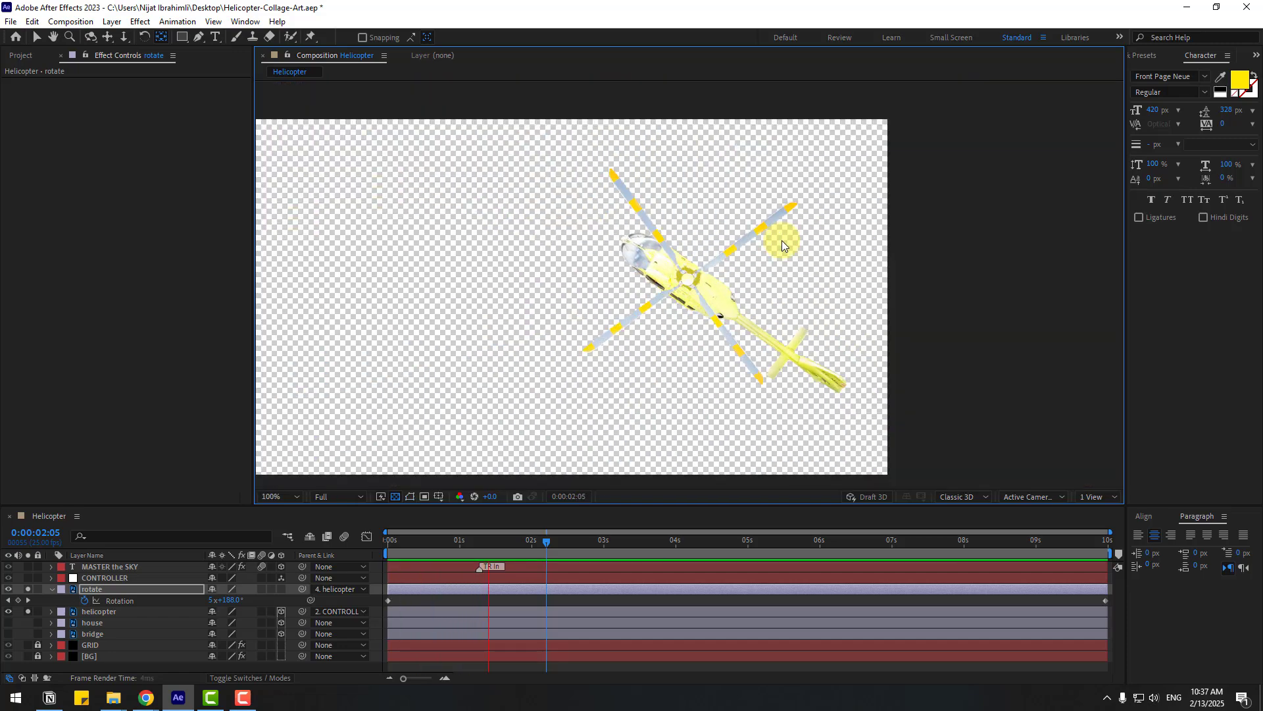
{"action": "key", "text": "v"}
{"action": "key", "text": "space"}
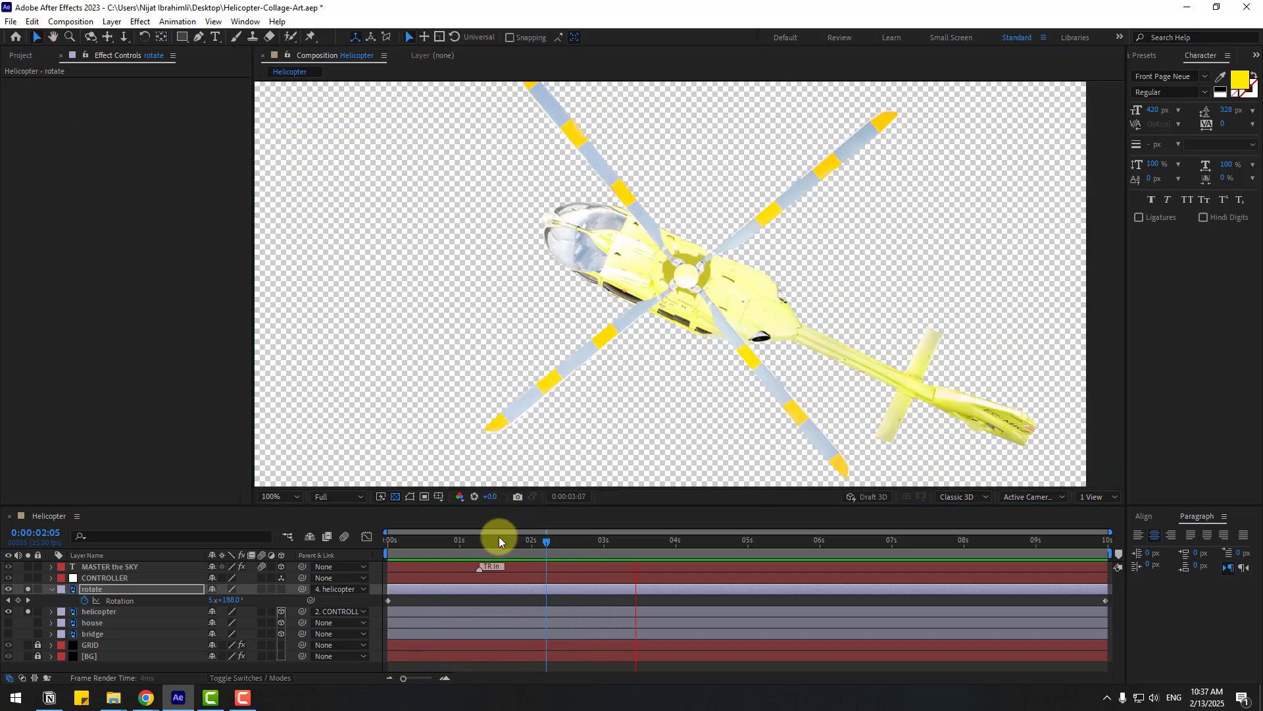
{"action": "left_click", "coordinate": [497, 538]}
Select the rotate layer and turn its 3D switch back on.
{"action": "left_click", "coordinate": [91, 592]}
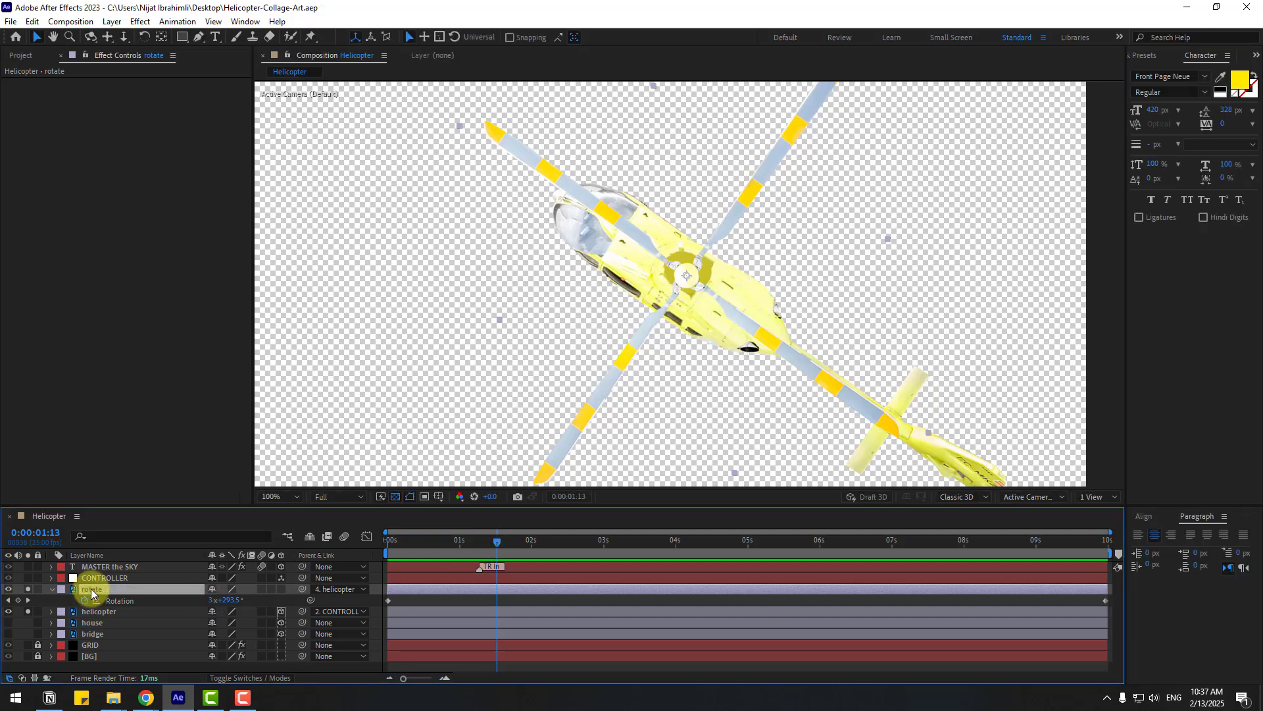
{"action": "left_click", "coordinate": [281, 589]}
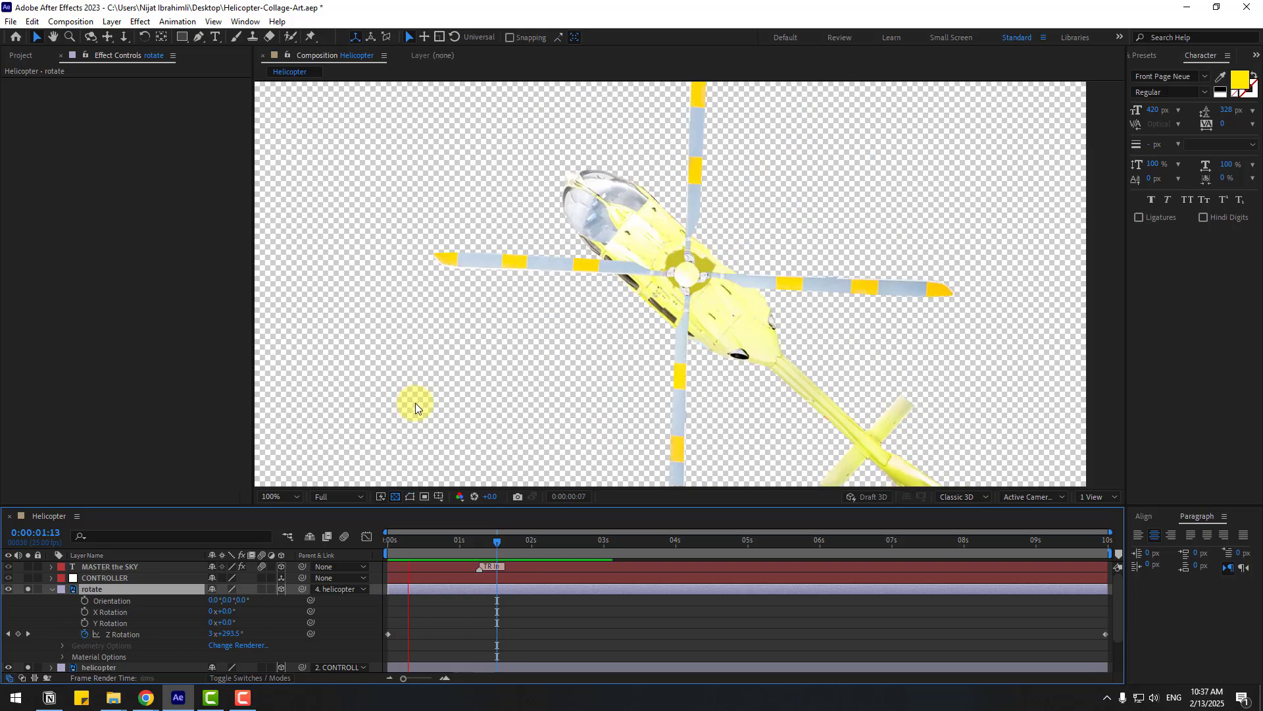
{"action": "scroll", "coordinate": [485, 385], "scroll_direction": "down", "scroll_amount": 2}
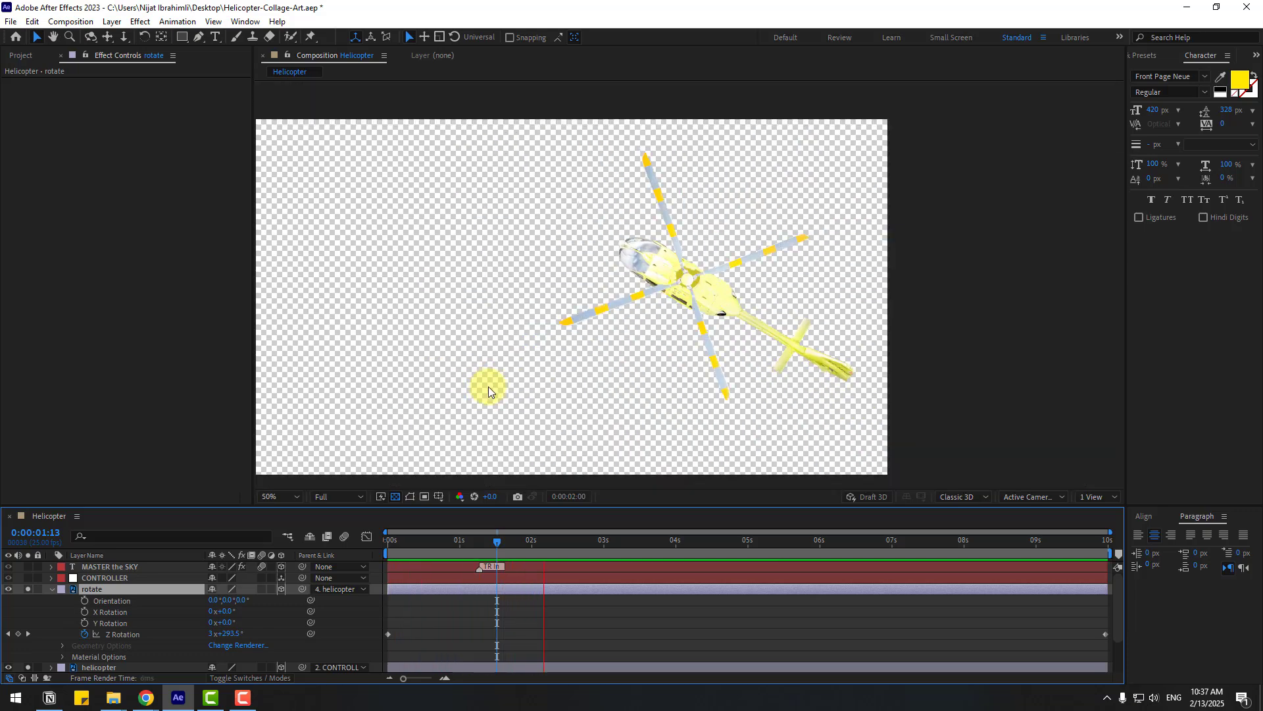
Enable composition and rotor motion blur at 0:00:01:15 and view it on a black background.
{"action": "left_click", "coordinate": [504, 539]}
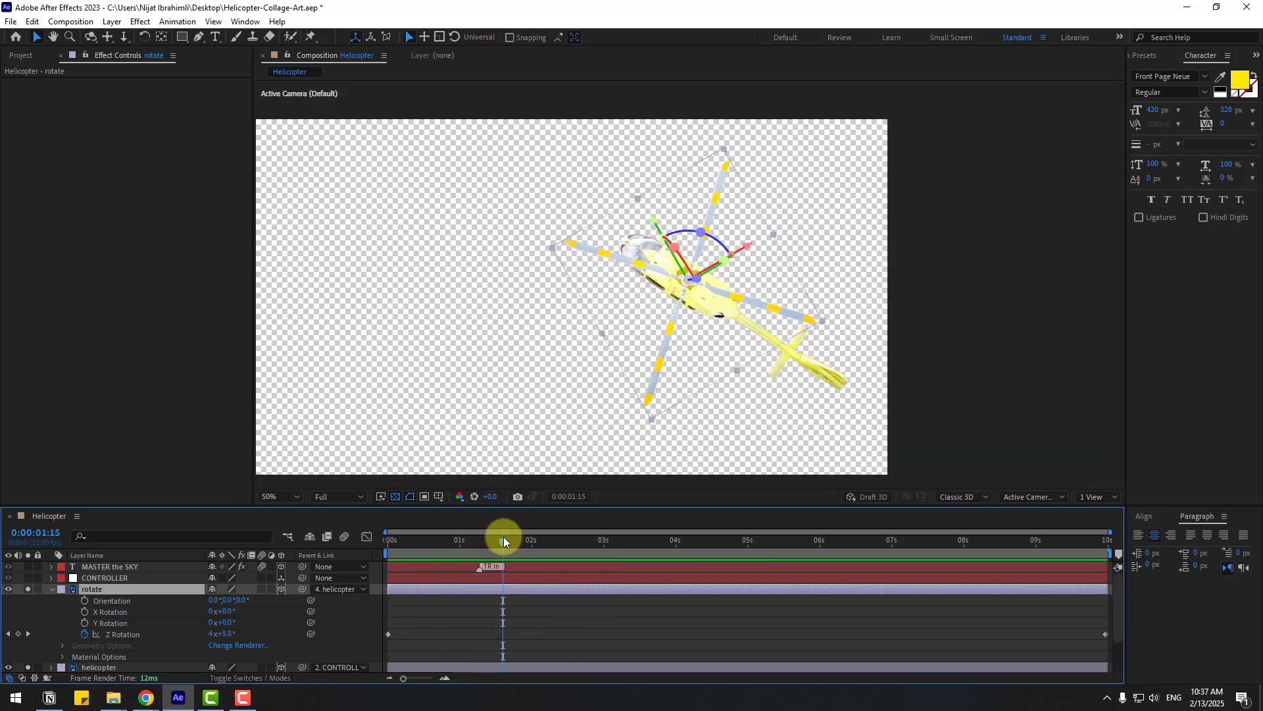
{"action": "left_click", "coordinate": [344, 537]}
{"action": "left_click", "coordinate": [262, 588]}
{"action": "left_click", "coordinate": [480, 398]}
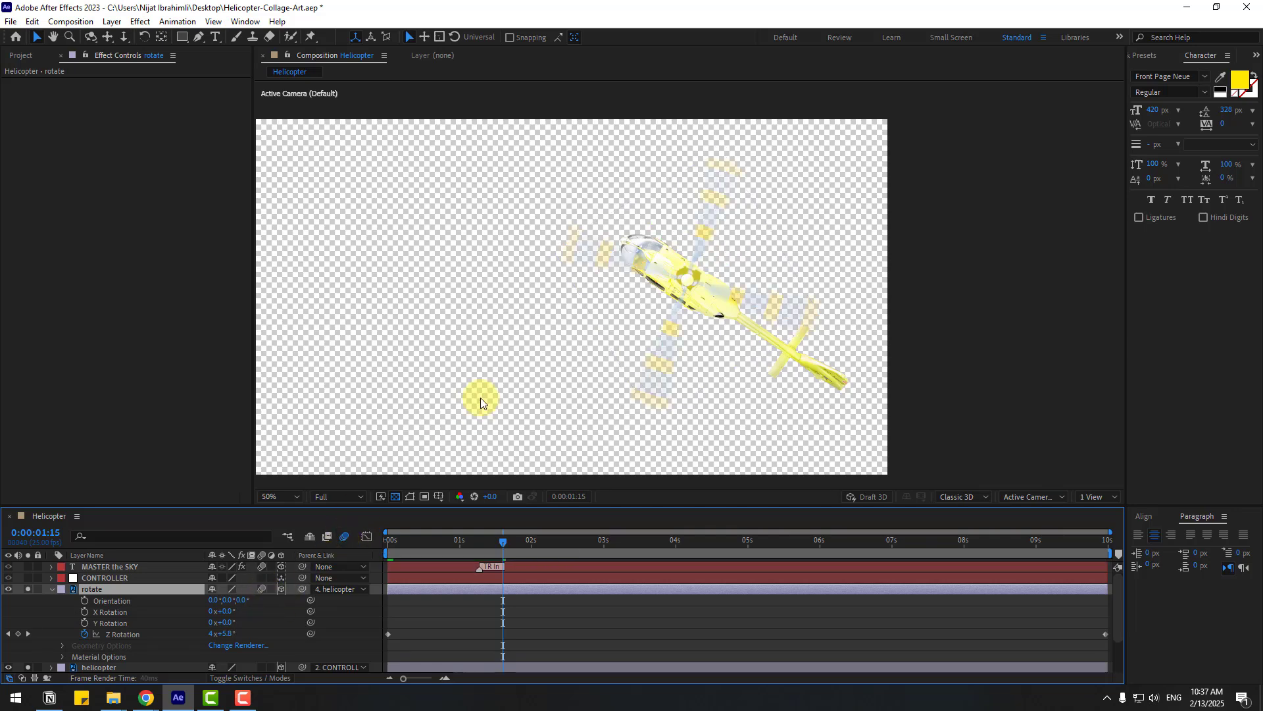
{"action": "left_click", "coordinate": [393, 497]}
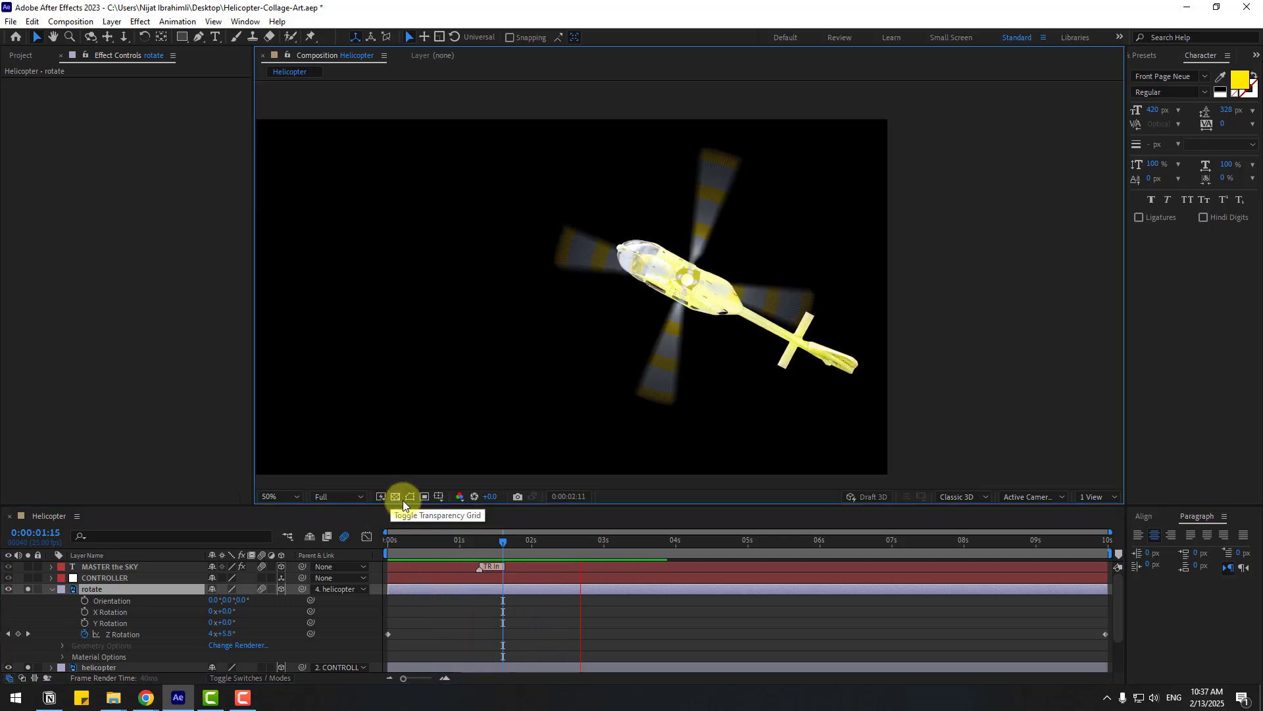
Collapse the rotor properties, unsolo the layers to restore the full scene, and preview it.
{"action": "left_click", "coordinate": [394, 541]}
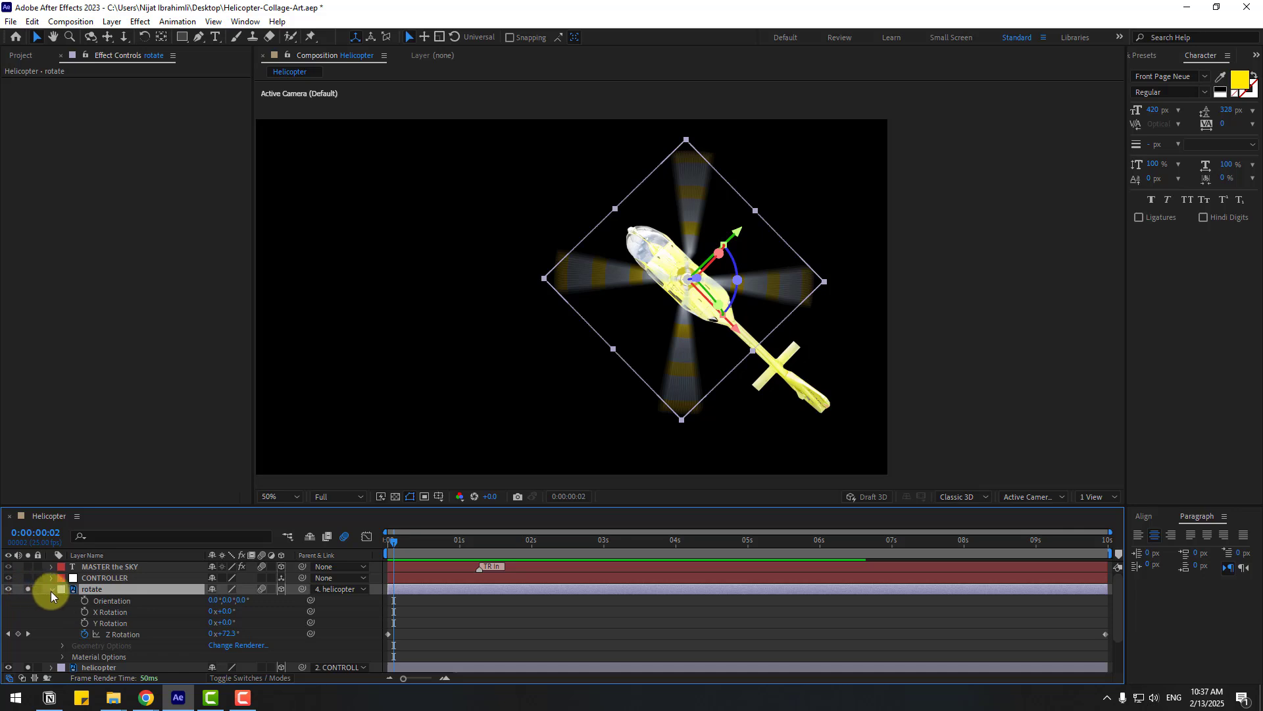
{"action": "left_click", "coordinate": [50, 590]}
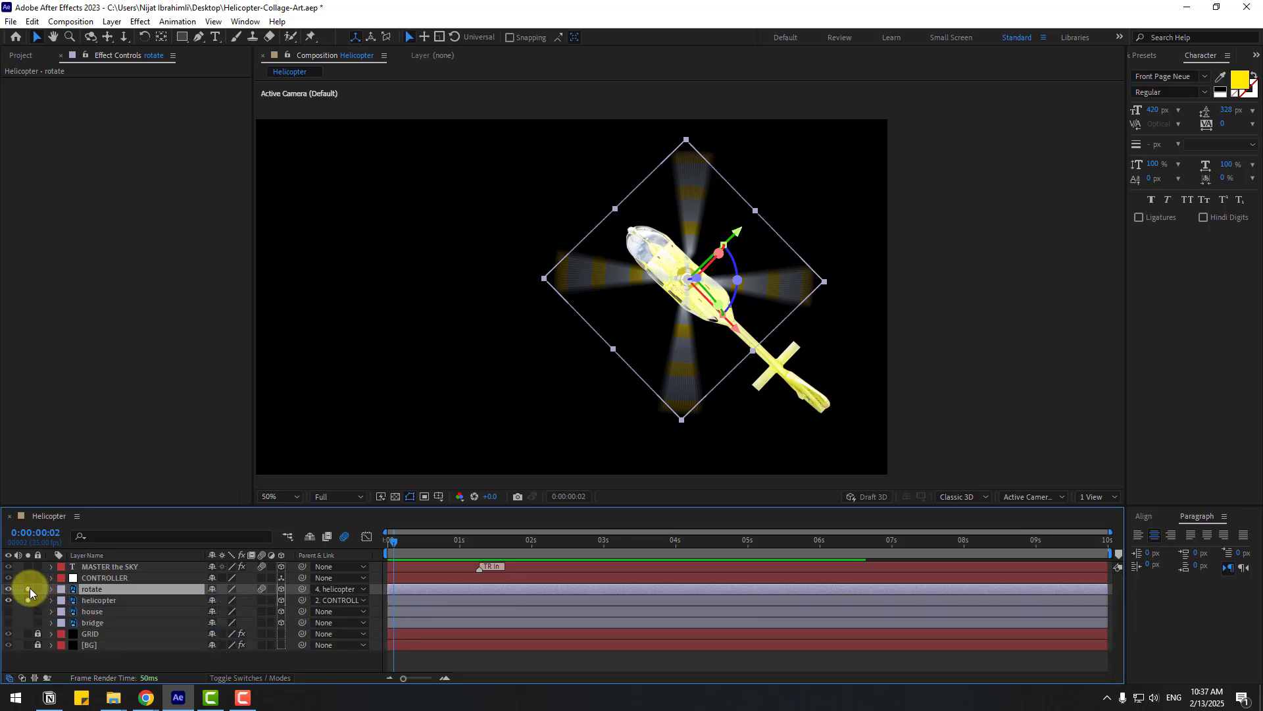
{"action": "left_click", "coordinate": [29, 588]}
{"action": "left_click", "coordinate": [28, 609]}
{"action": "key", "text": "space"}
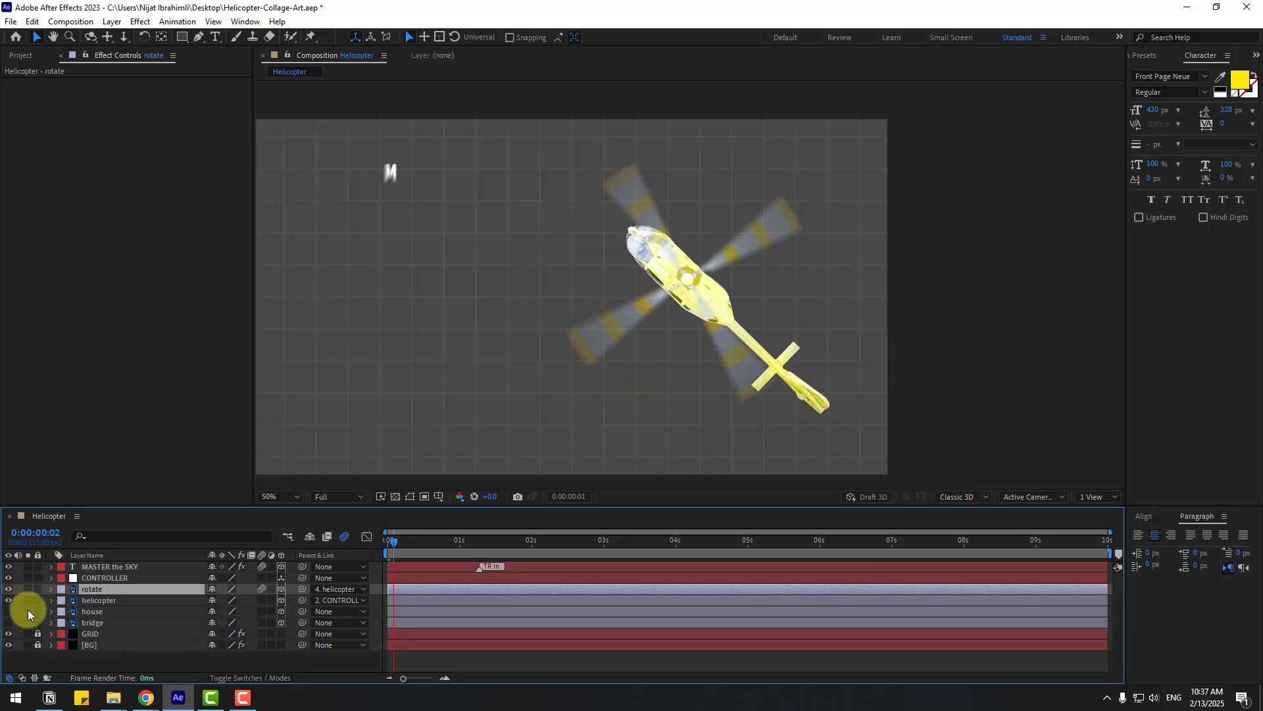
{"action": "left_click", "coordinate": [436, 544]}
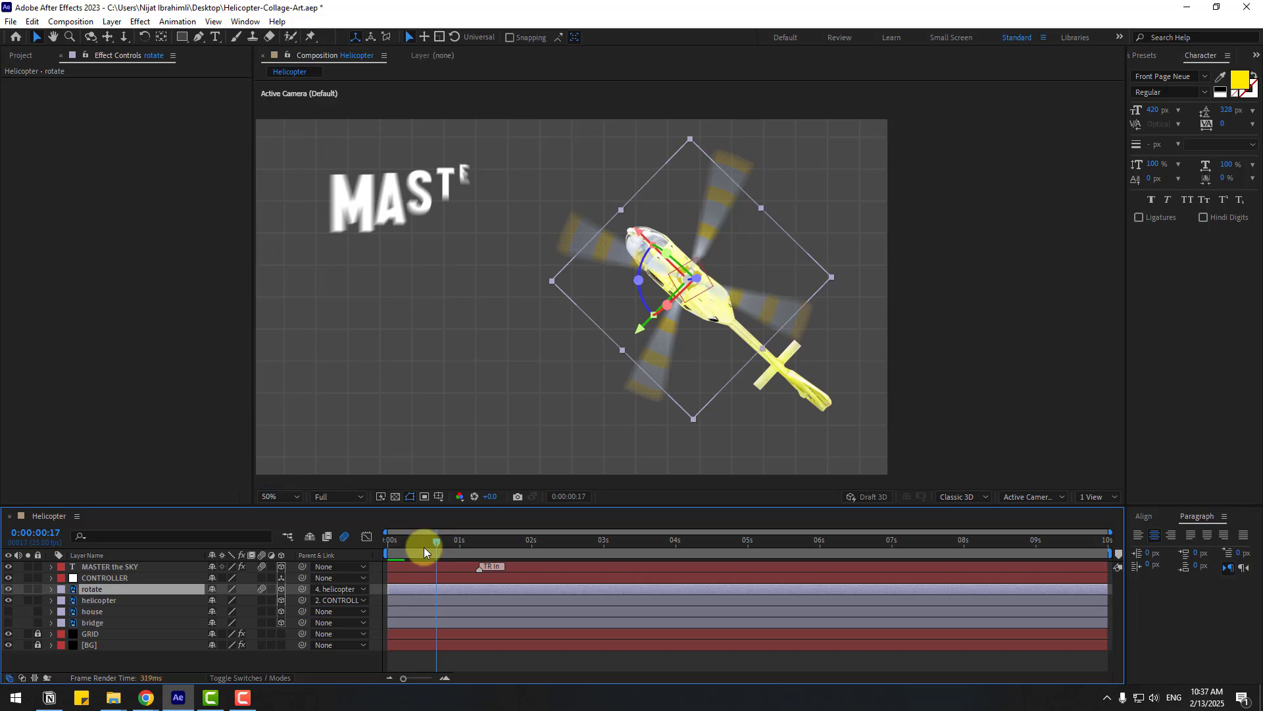
Set preview resolution to Quarter, turn off composition motion blur, and replay from the start.
{"action": "left_click", "coordinate": [346, 498]}
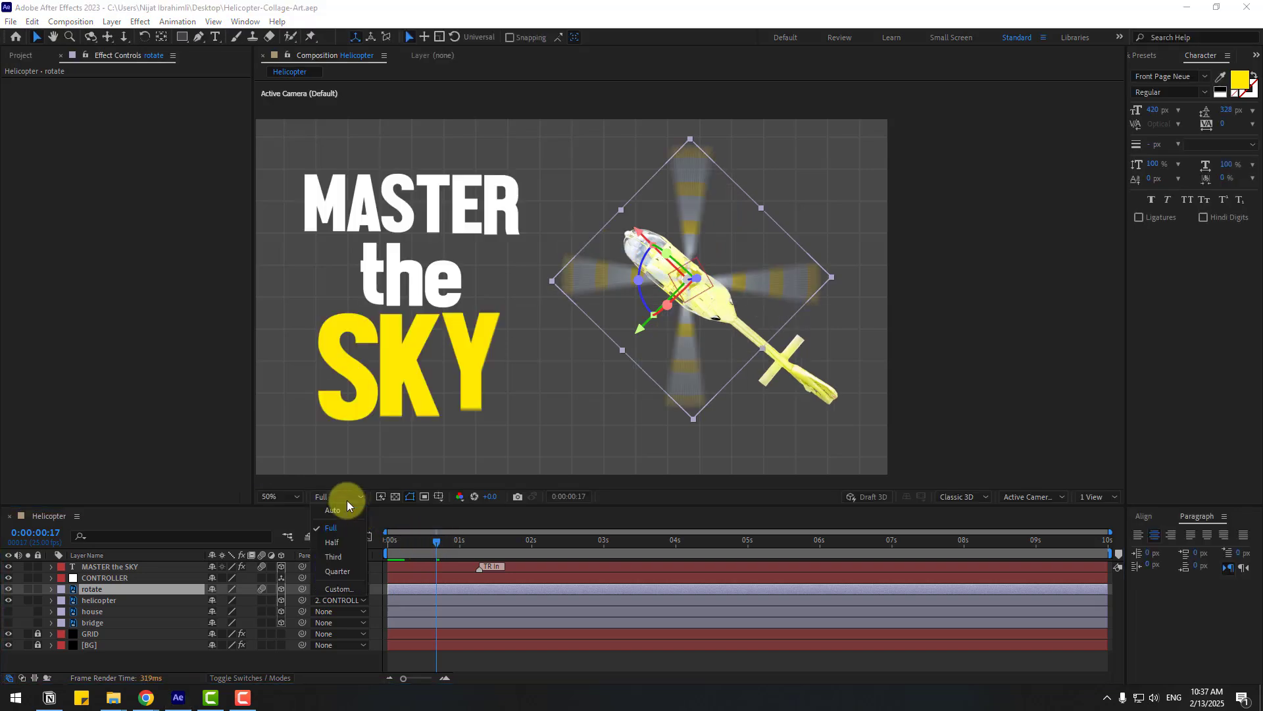
{"action": "left_click", "coordinate": [339, 571]}
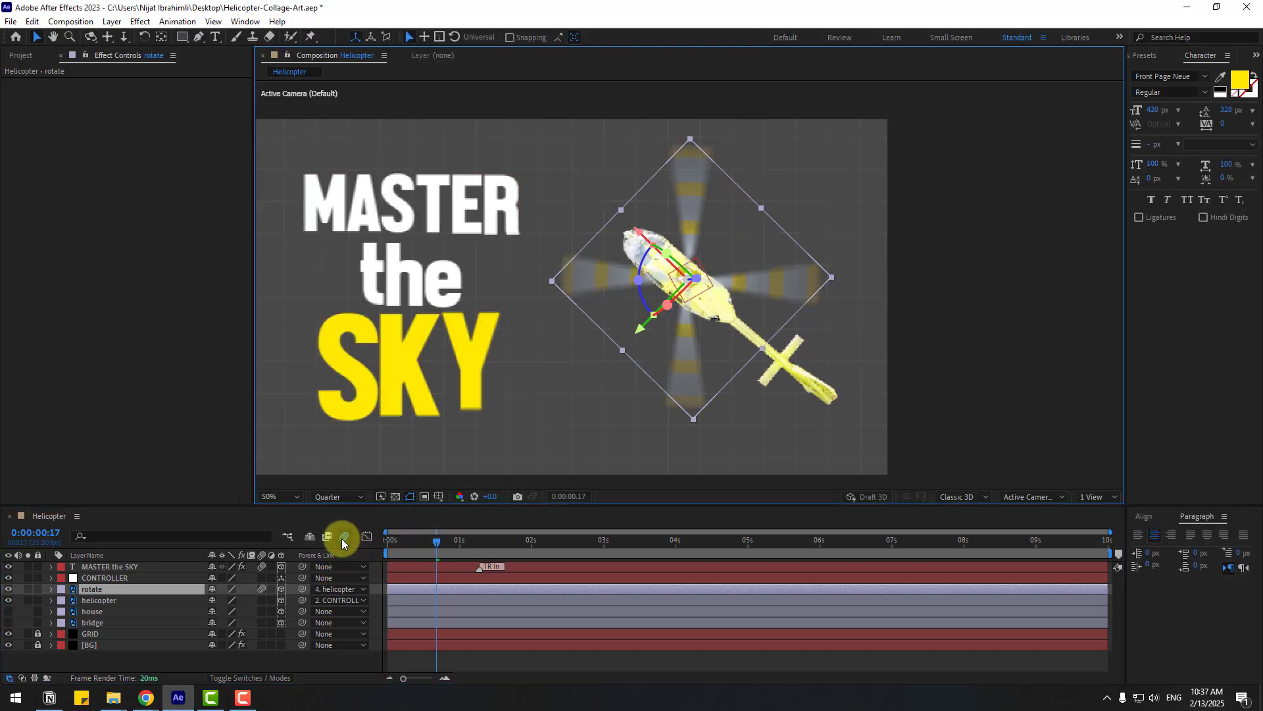
{"action": "left_click", "coordinate": [343, 541]}
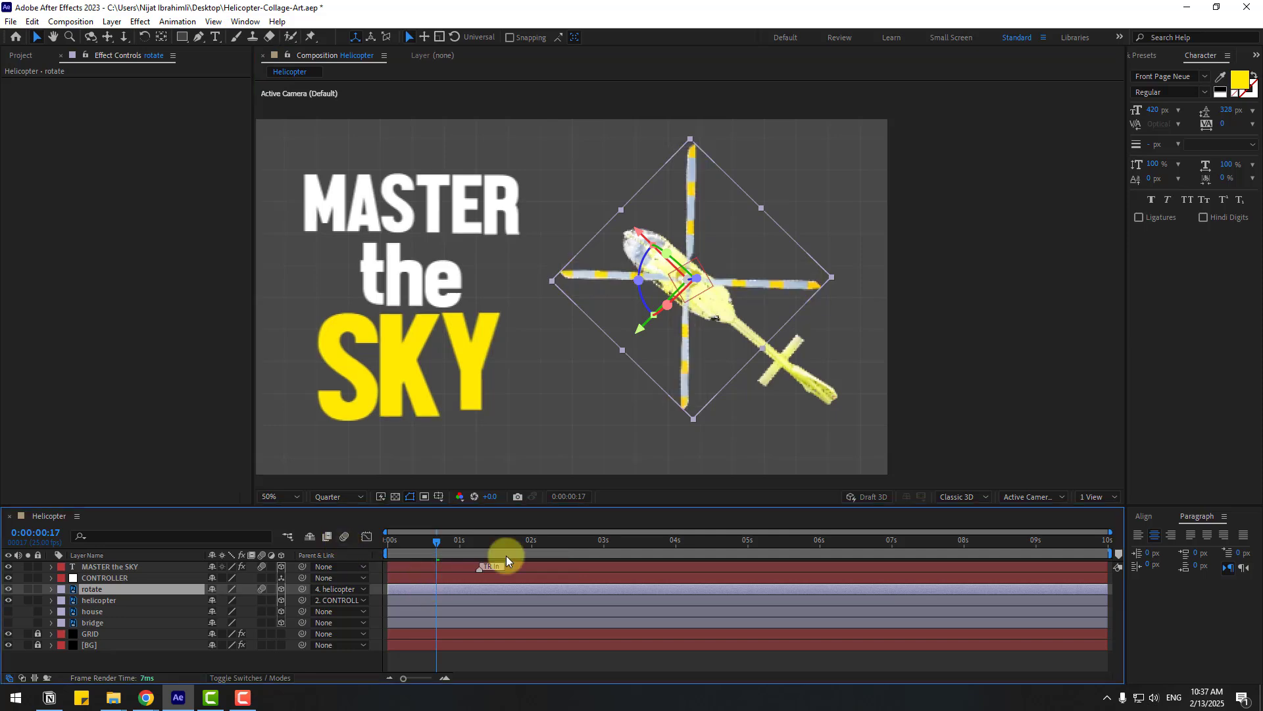
{"action": "key", "text": "space"}
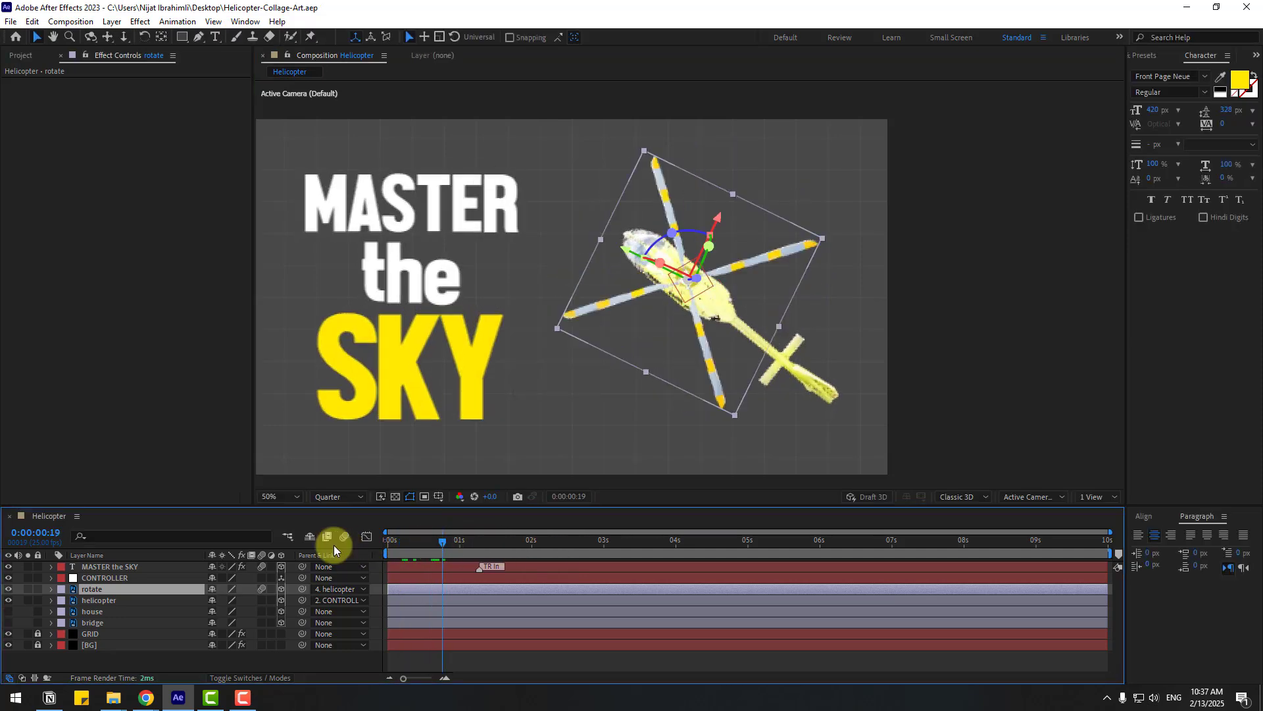
Apply the Black & White effect to both the rotate and helicopter layers.
{"action": "left_click", "coordinate": [517, 540]}
{"action": "left_click", "coordinate": [1162, 58]}
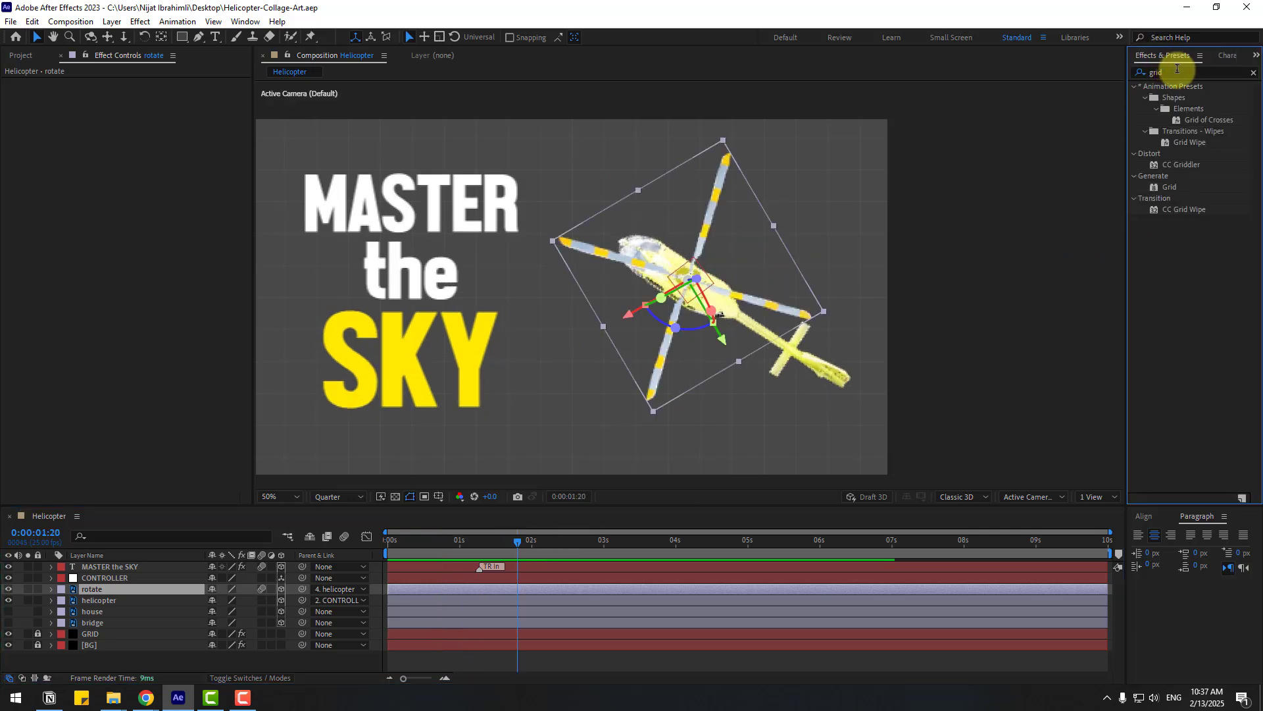
{"action": "left_click", "coordinate": [1136, 70]}
{"action": "type", "text": "black"}
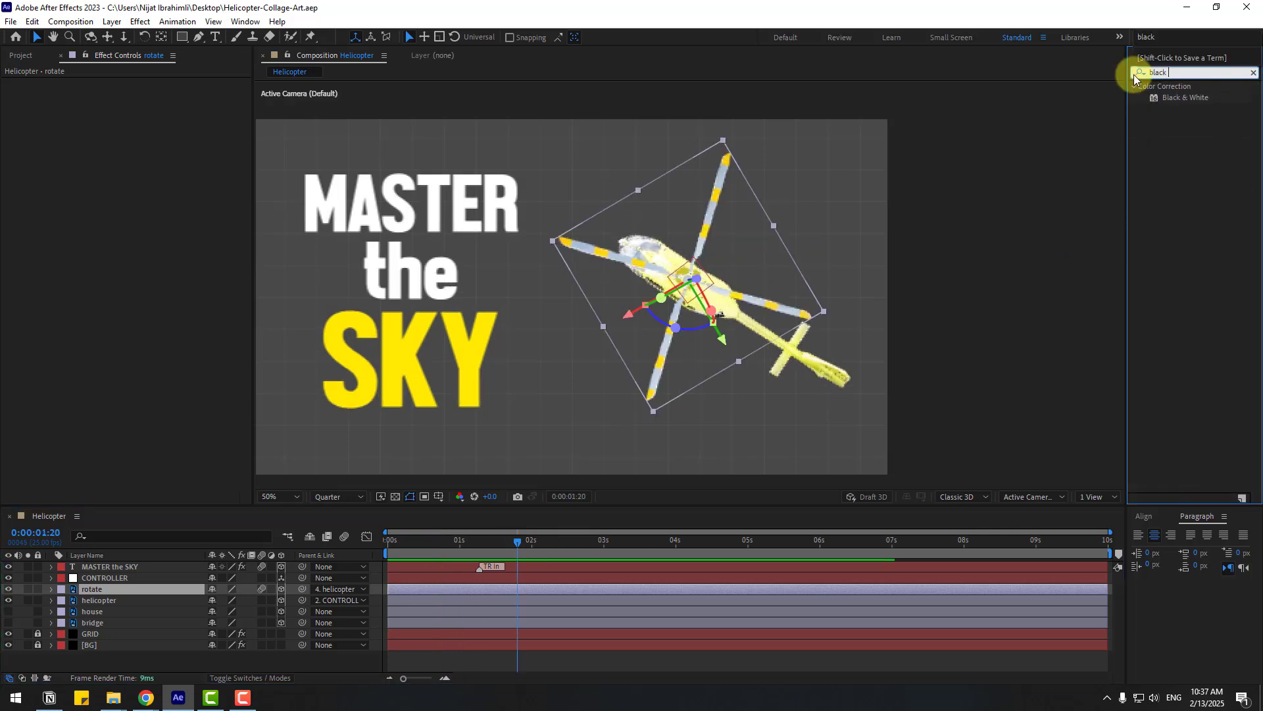
{"action": "left_click_drag", "start_coordinate": [1210, 96], "coordinate": [98, 585]}
{"action": "scroll", "coordinate": [685, 316], "scroll_direction": "up", "scroll_amount": 2}
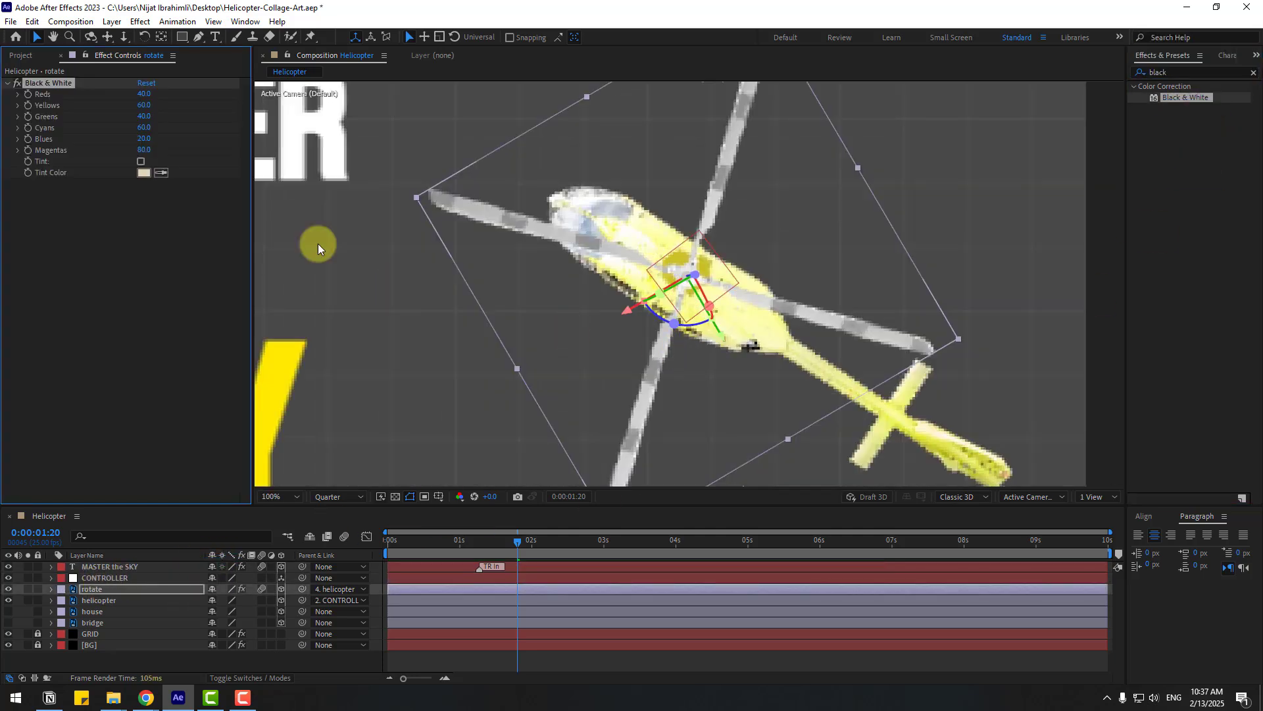
{"action": "left_click_drag", "start_coordinate": [1168, 96], "coordinate": [104, 599]}
{"action": "scroll", "coordinate": [477, 305], "scroll_direction": "down", "scroll_amount": 2}
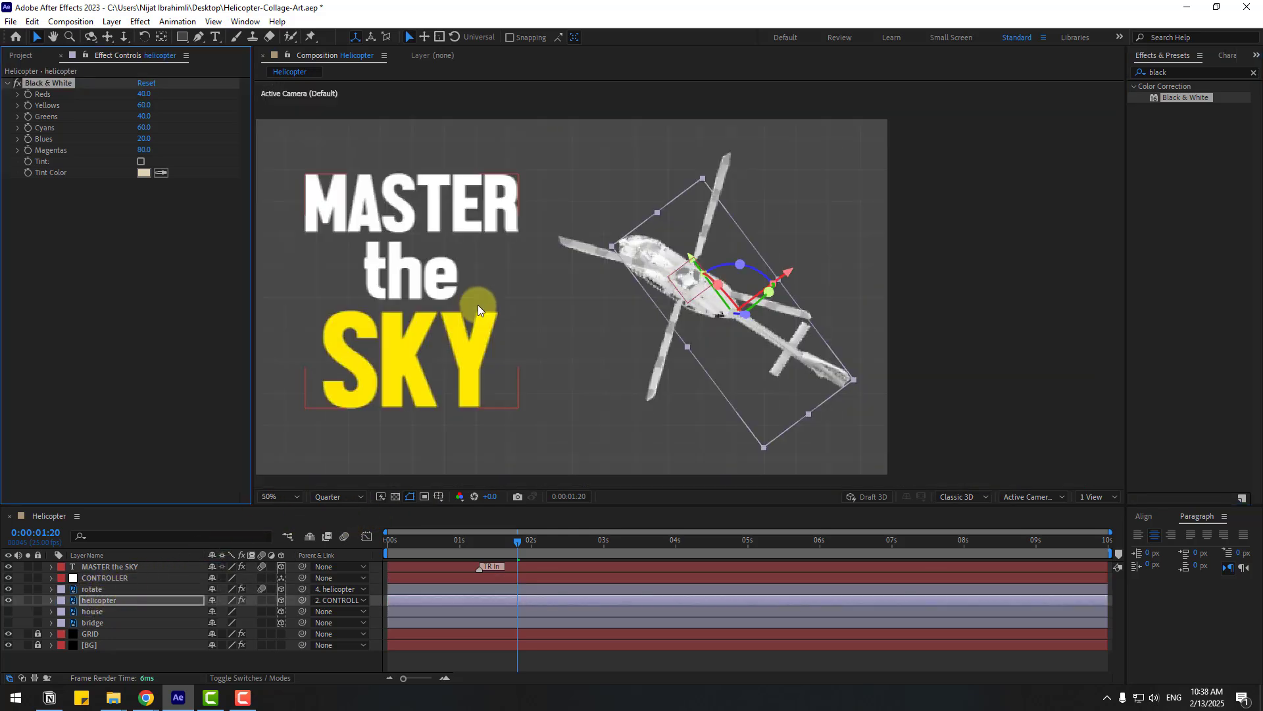
Add Curves to the helicopter layer and shape an S-curve for stronger contrast.
{"action": "left_click", "coordinate": [1133, 76]}
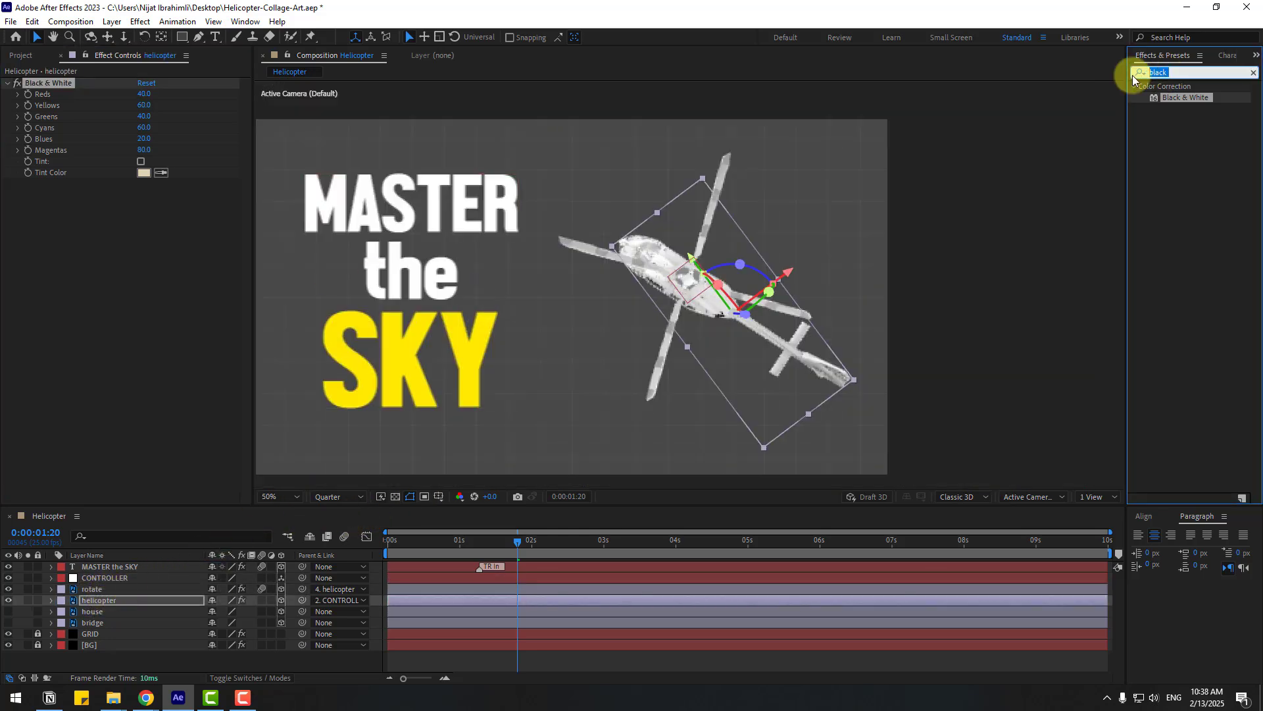
{"action": "type", "text": "cur"}
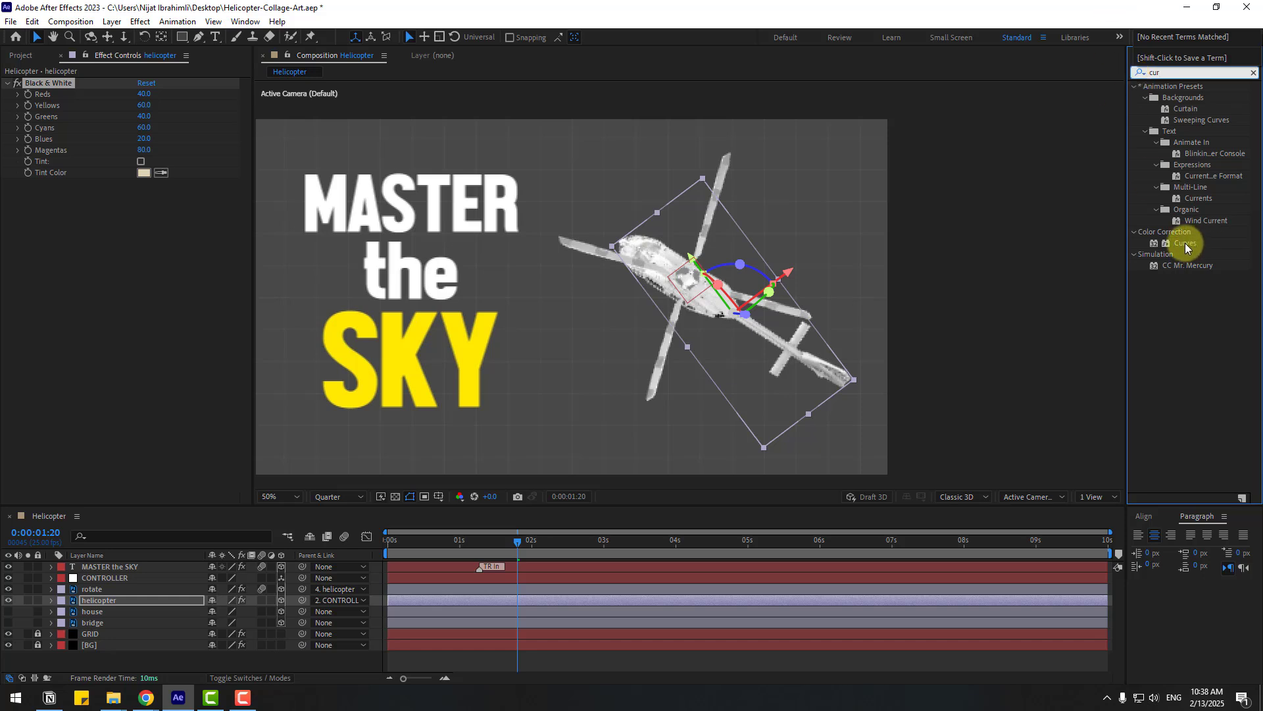
{"action": "left_click_drag", "start_coordinate": [1186, 242], "coordinate": [113, 597]}
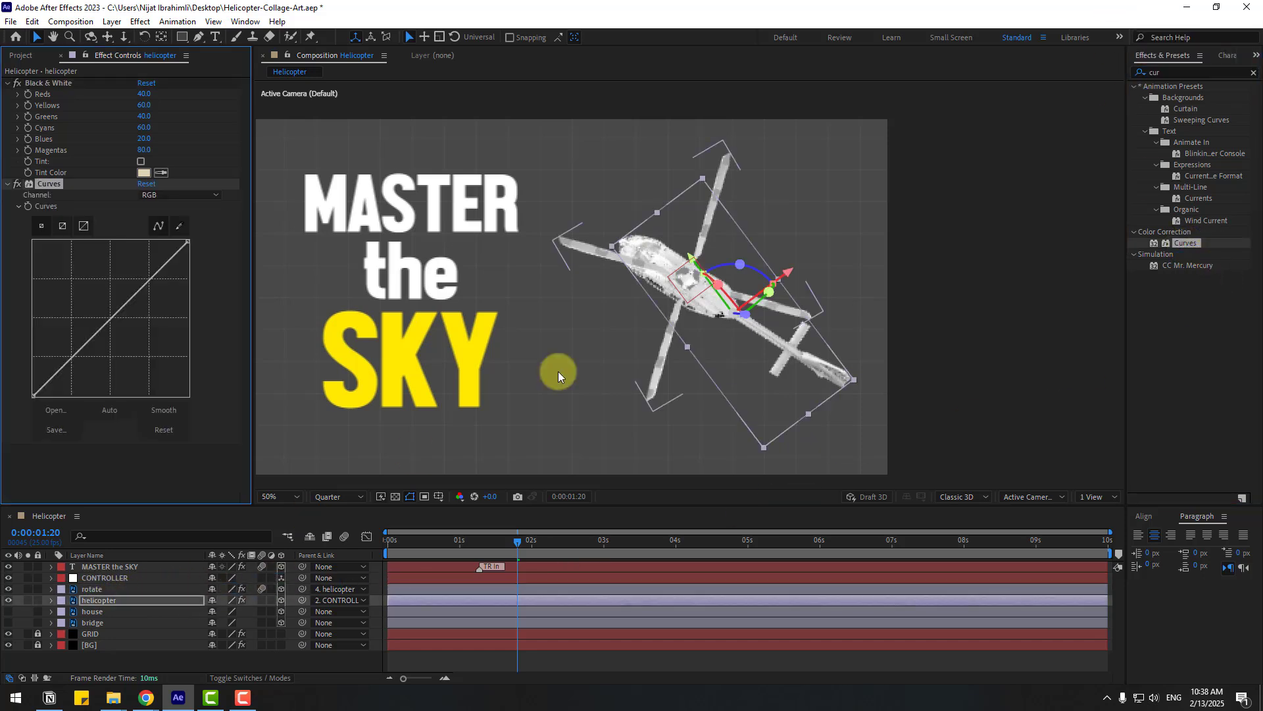
{"action": "left_click_drag", "start_coordinate": [125, 285], "coordinate": [150, 281]}
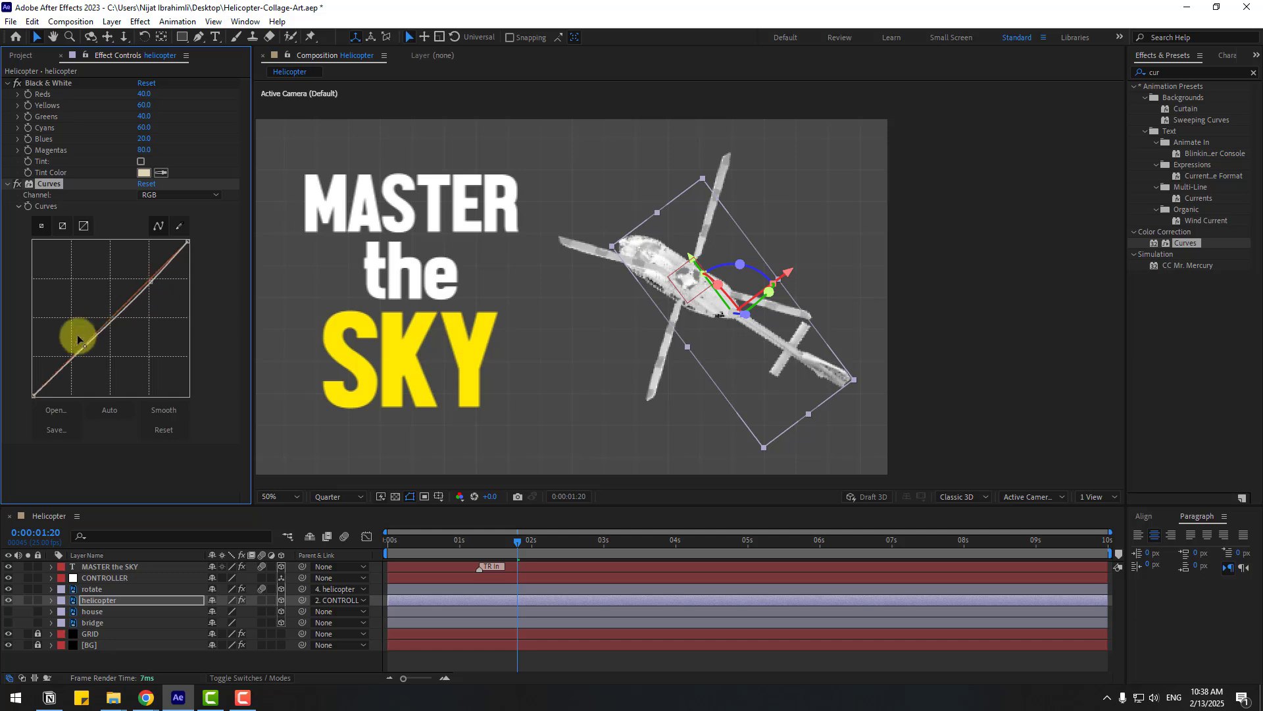
{"action": "left_click_drag", "start_coordinate": [77, 333], "coordinate": [85, 362]}
{"action": "mouse_move", "coordinate": [150, 281]}
{"action": "left_mouse_down"}
{"action": "mouse_move", "coordinate": [161, 273]}
{"action": "mouse_move", "coordinate": [161, 298]}
{"action": "mouse_move", "coordinate": [155, 287]}
{"action": "left_mouse_up"}
{"action": "left_click", "coordinate": [45, 189]}
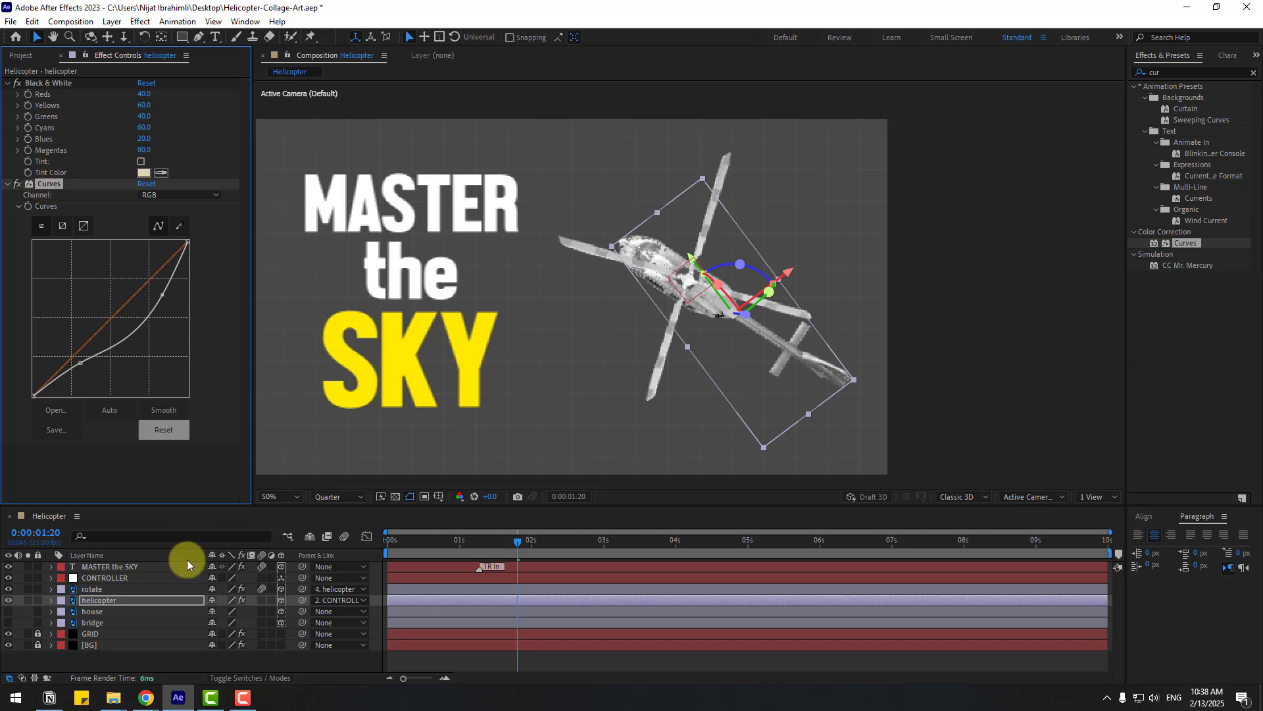
Preview the greyscale helicopter animation from near the start.
{"action": "left_click", "coordinate": [93, 590]}
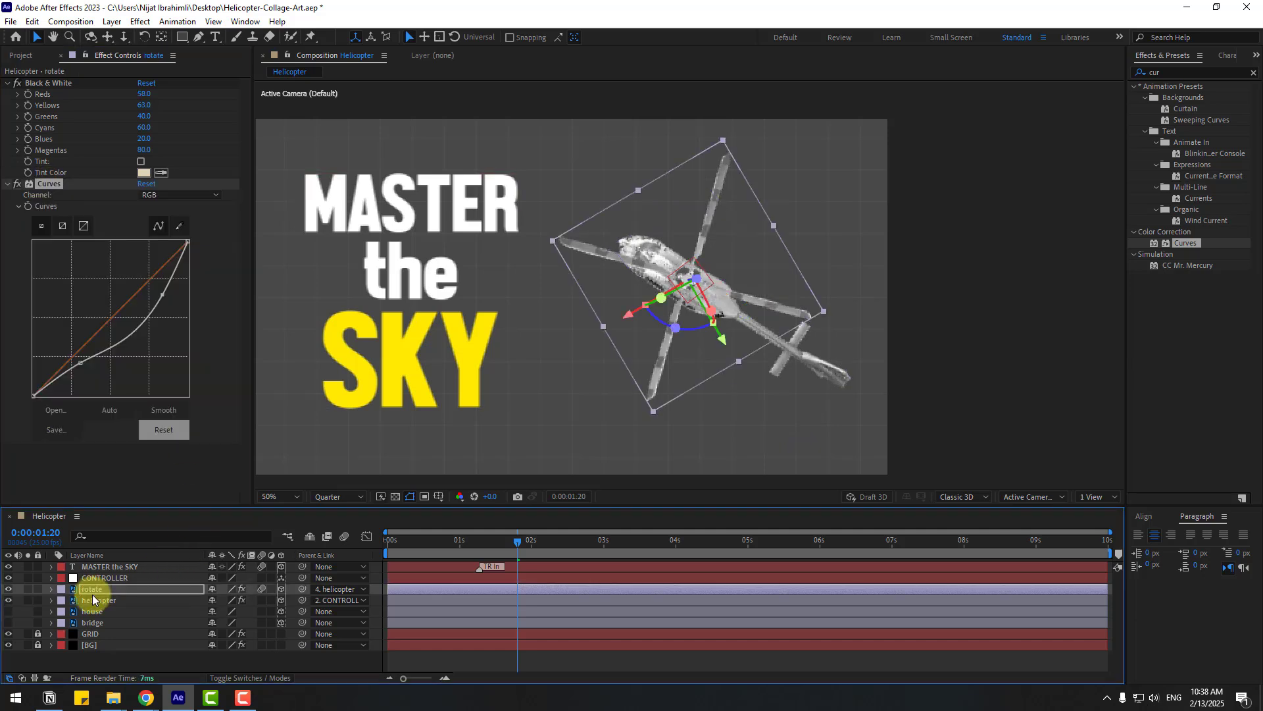
{"action": "key", "text": "space"}
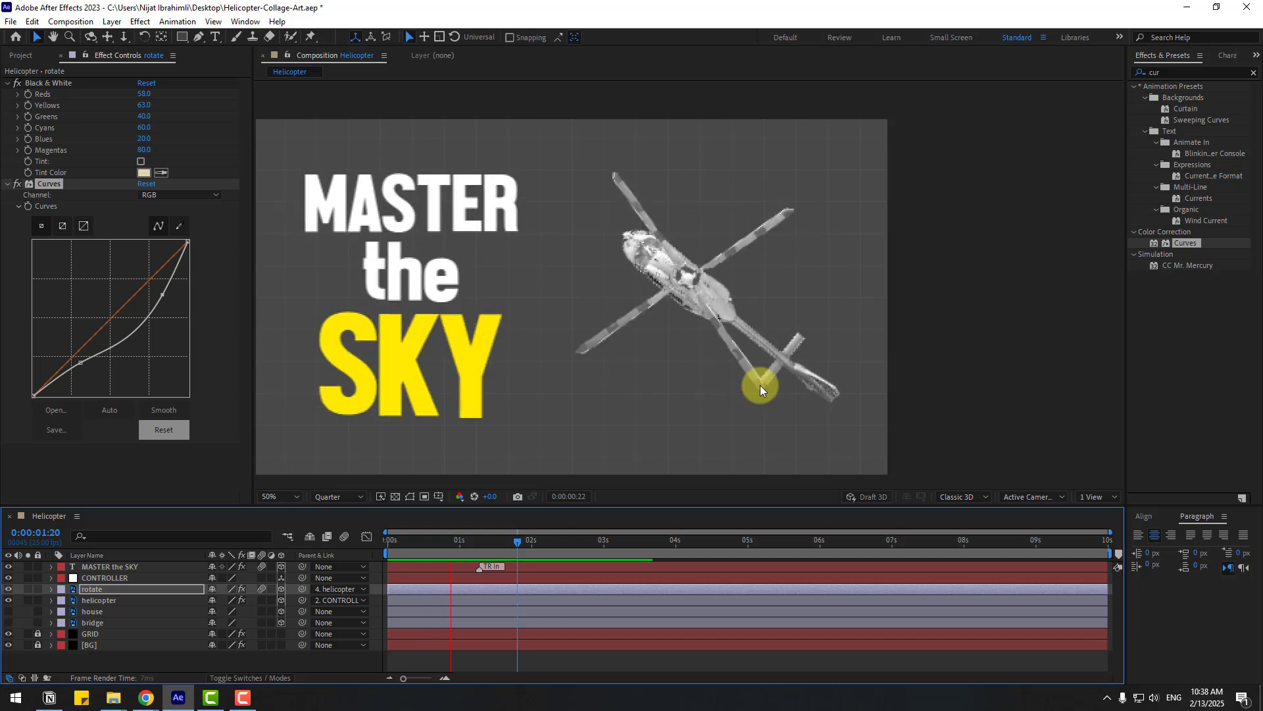
{"action": "left_click_drag", "start_coordinate": [510, 541], "coordinate": [403, 543]}
{"action": "left_click", "coordinate": [108, 657]}
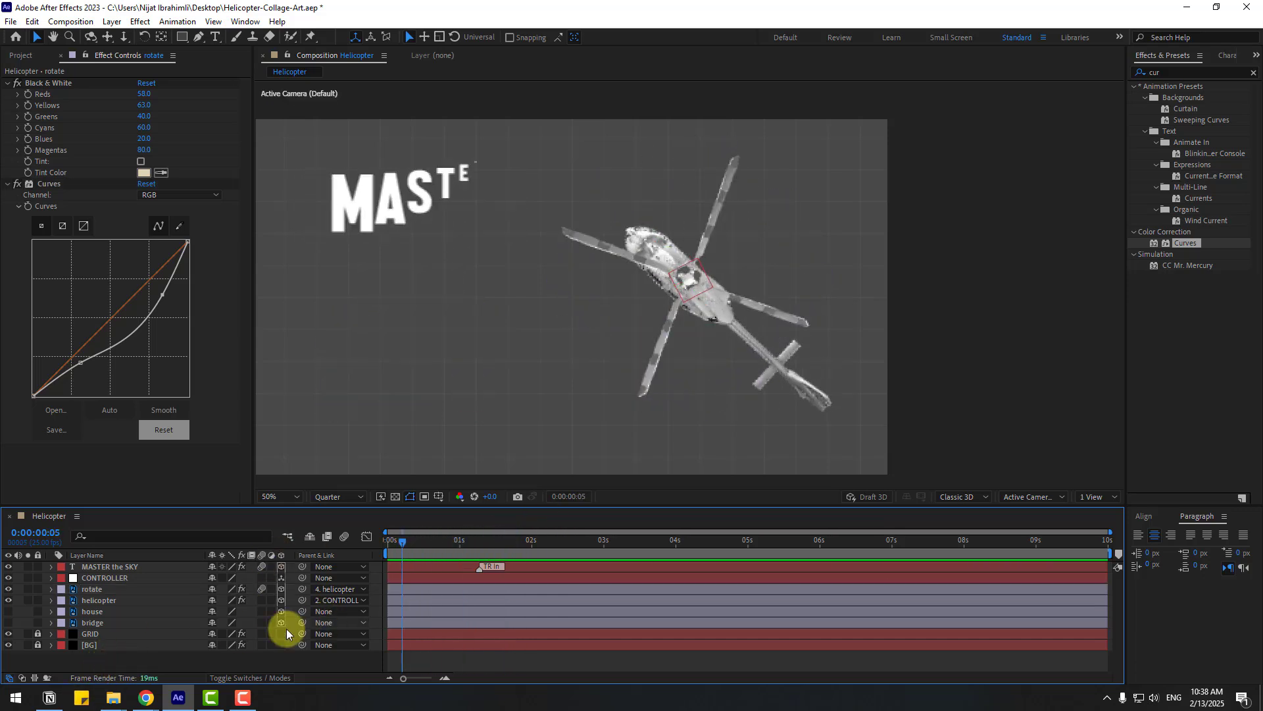
Add a new camera layer, Camera 1, to the composition.
{"action": "right_click", "coordinate": [121, 650]}
{"action": "mouse_move", "coordinate": [244, 498]}
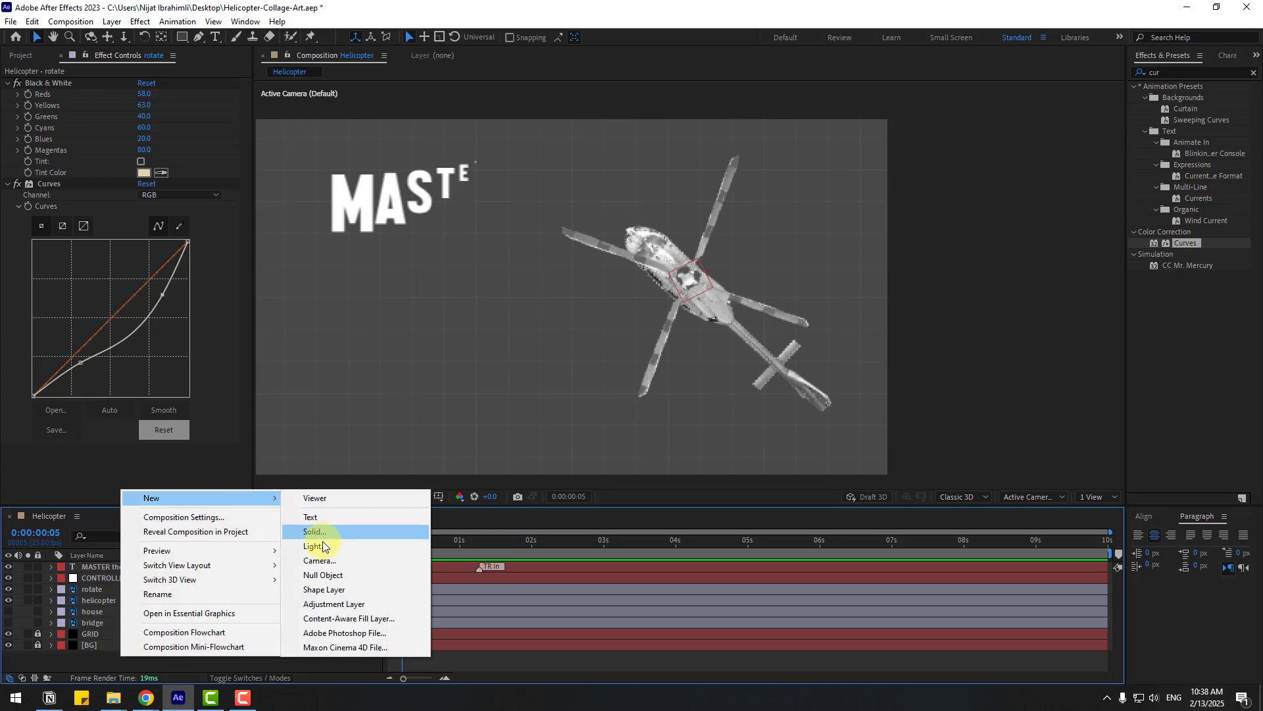
{"action": "left_click", "coordinate": [322, 566]}
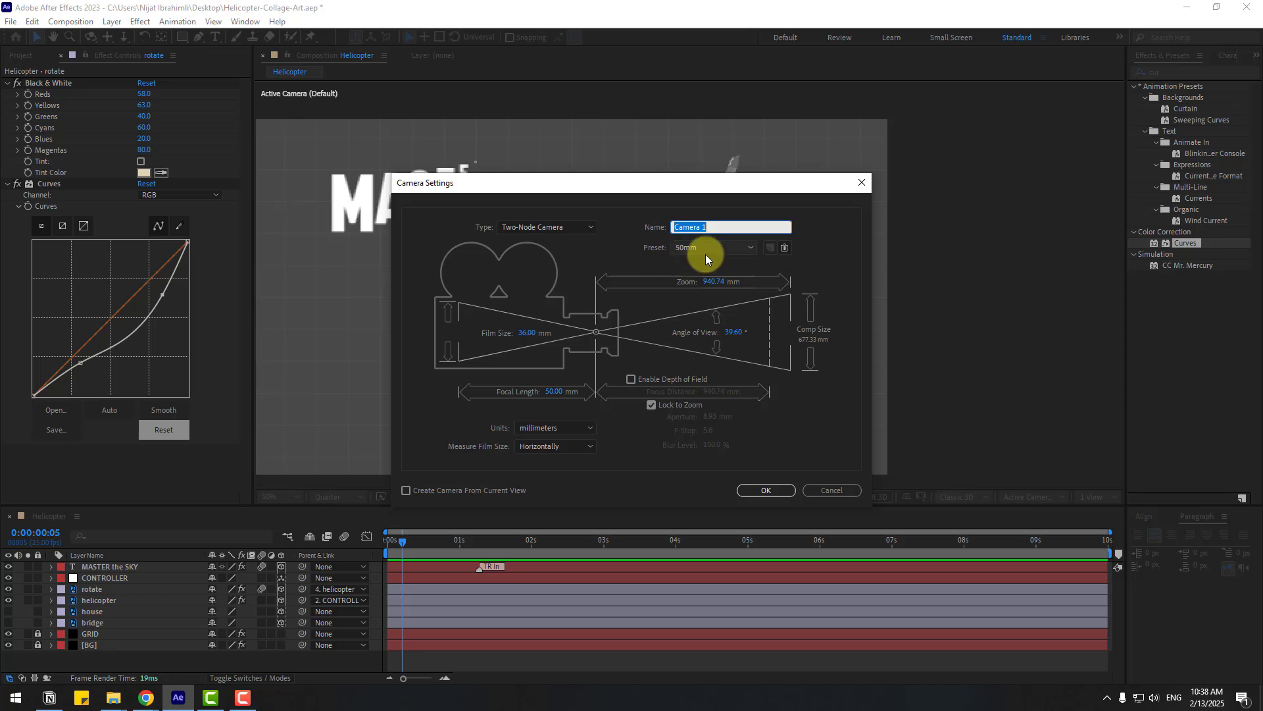
{"action": "left_click", "coordinate": [748, 491]}
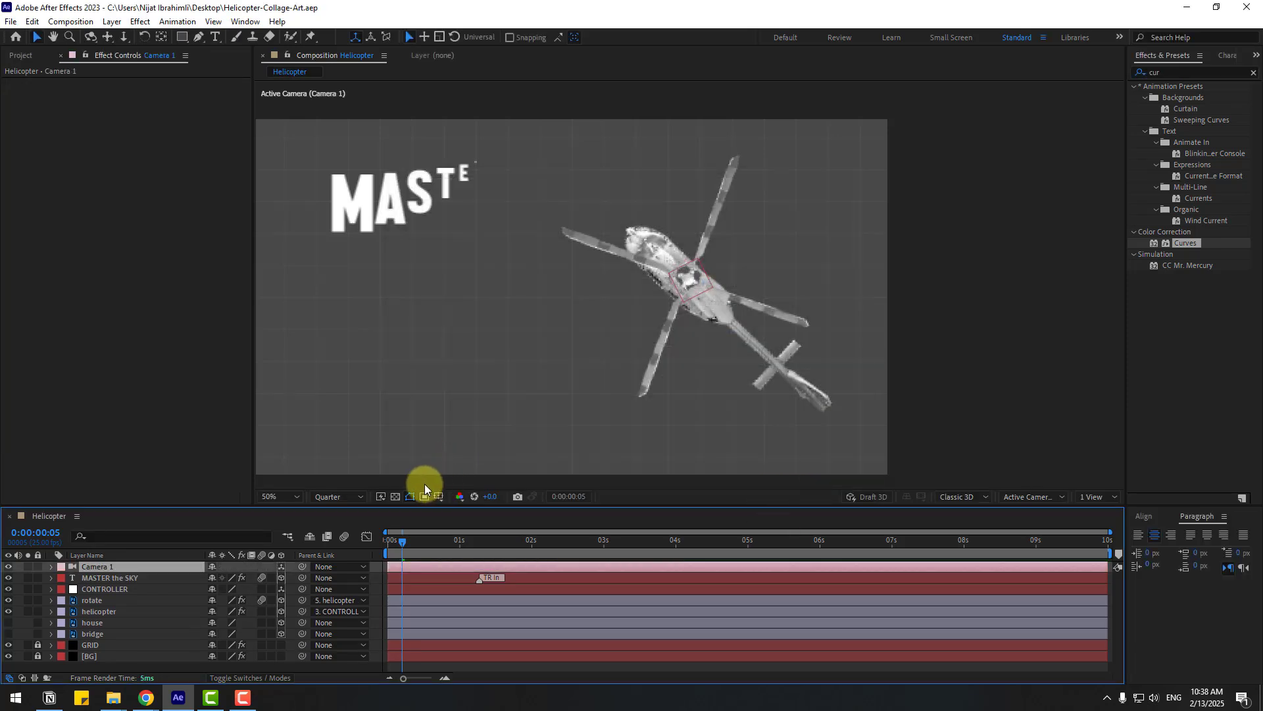
Create an orbit null for Camera 1.
{"action": "right_click", "coordinate": [106, 567]}
{"action": "mouse_move", "coordinate": [217, 473]}
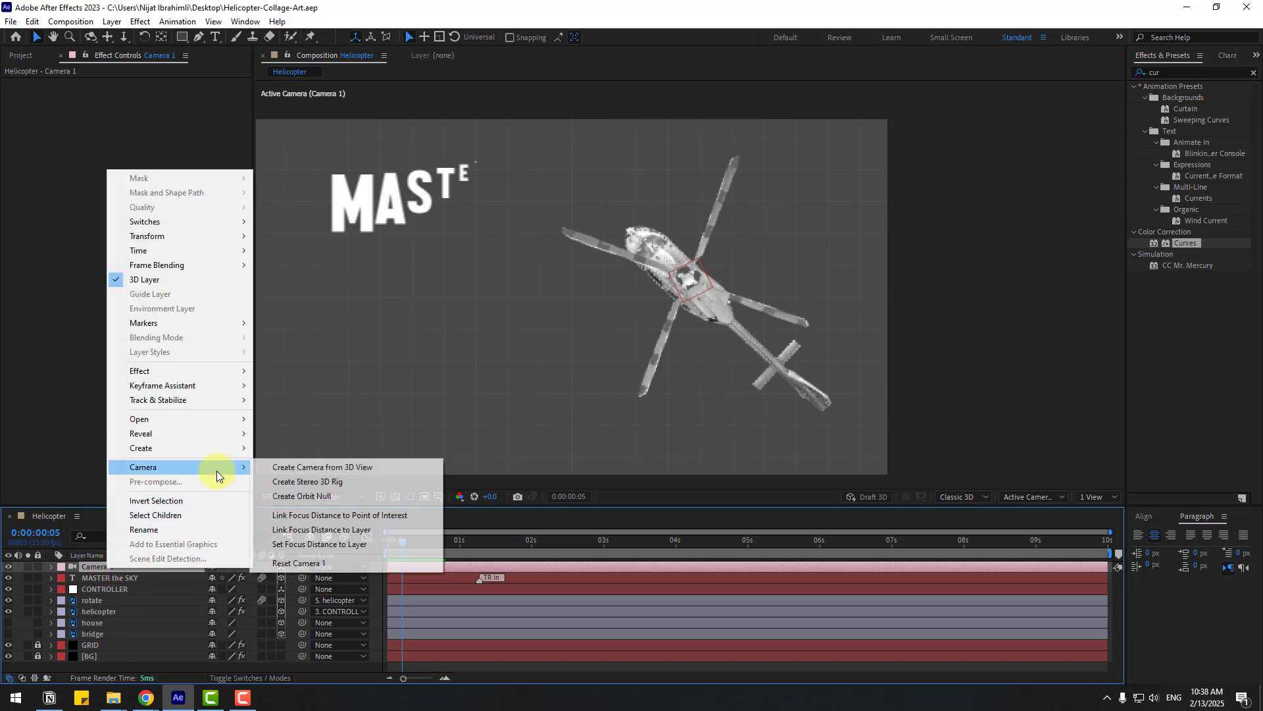
{"action": "left_click", "coordinate": [313, 496]}
{"action": "left_click", "coordinate": [587, 315]}
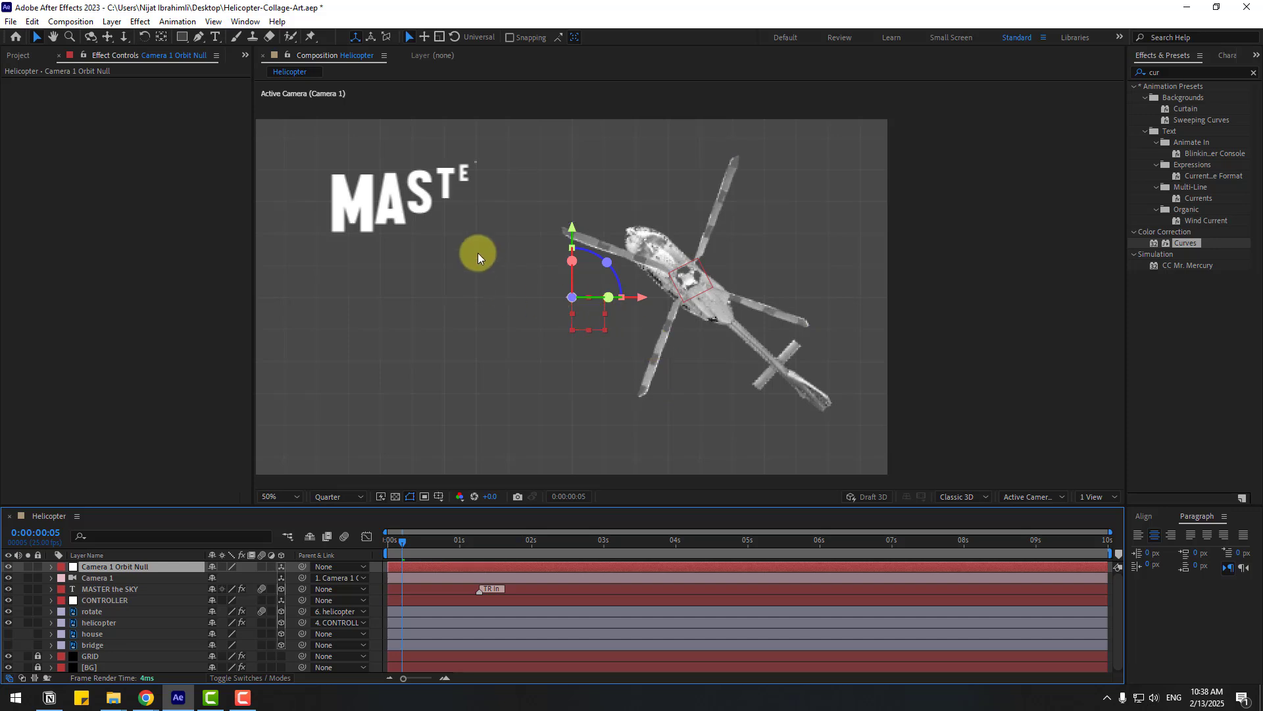
{"action": "left_click", "coordinate": [162, 37]}
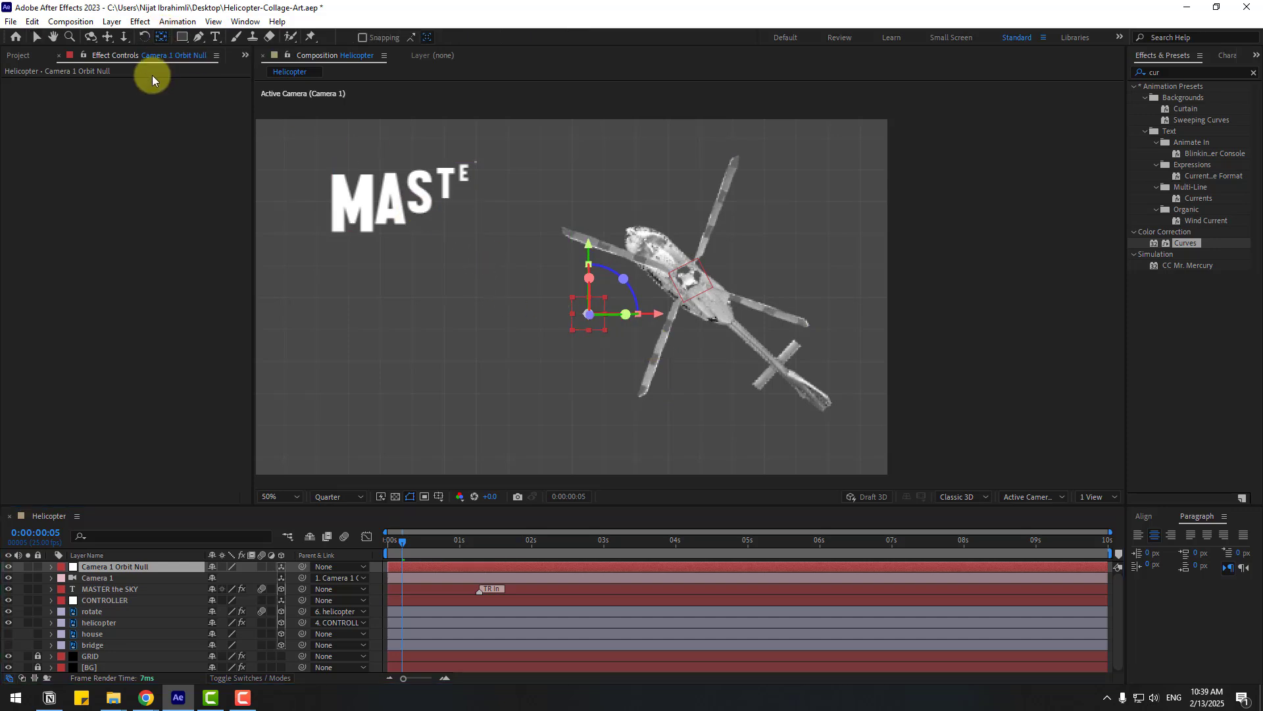
{"action": "left_click", "coordinate": [43, 39]}
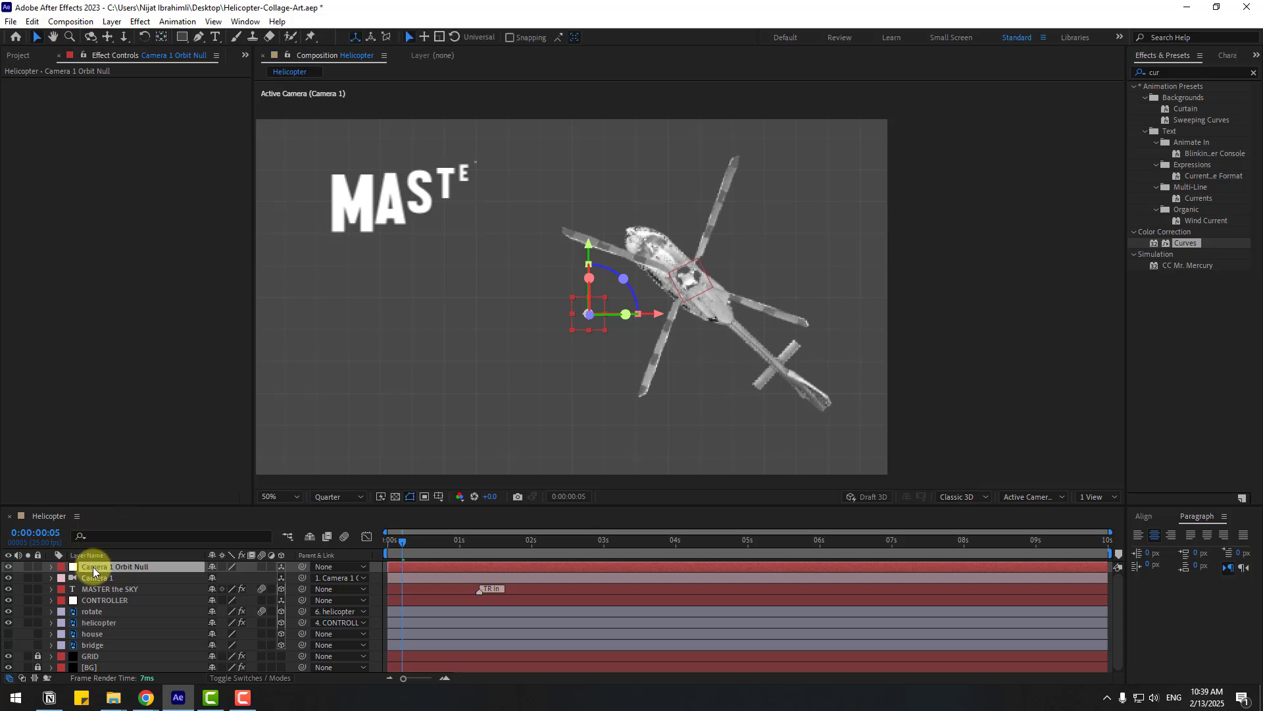
Keyframe the orbit null's Position at one second and raise X to 1950 at three seconds.
{"action": "key", "text": "p"}
{"action": "left_click_drag", "start_coordinate": [399, 544], "coordinate": [479, 535]}
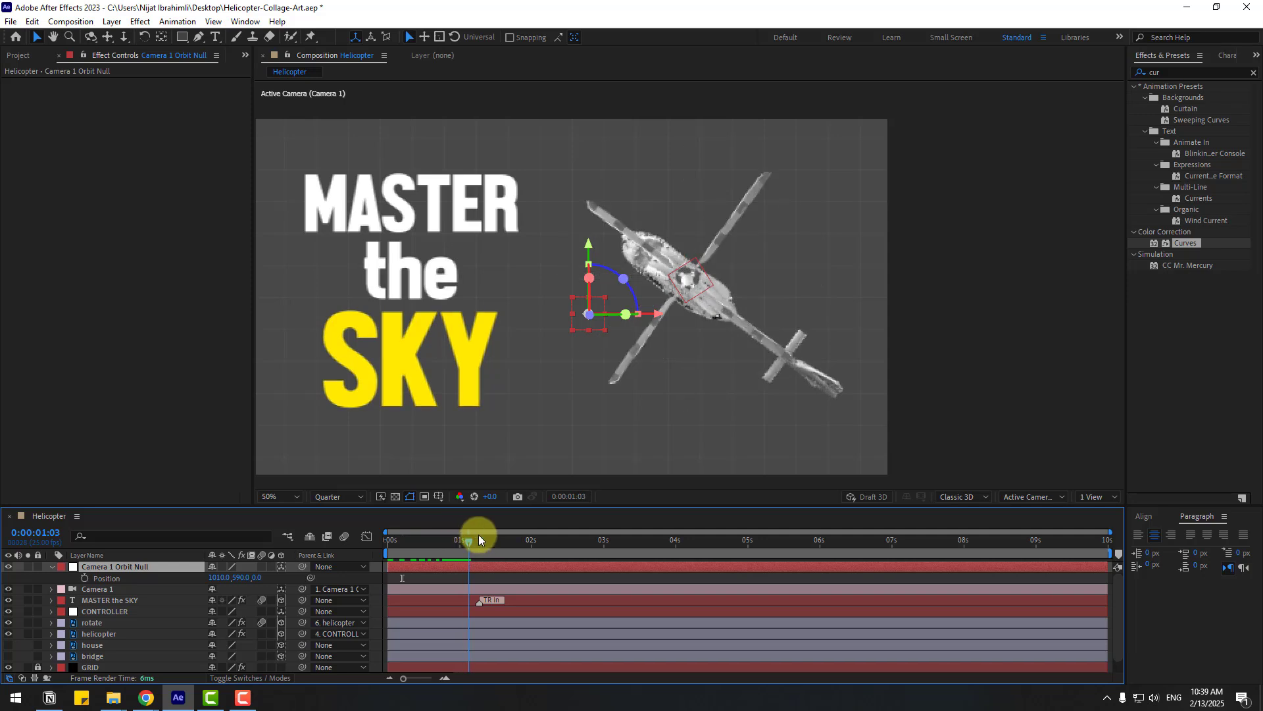
{"action": "left_click", "coordinate": [85, 578]}
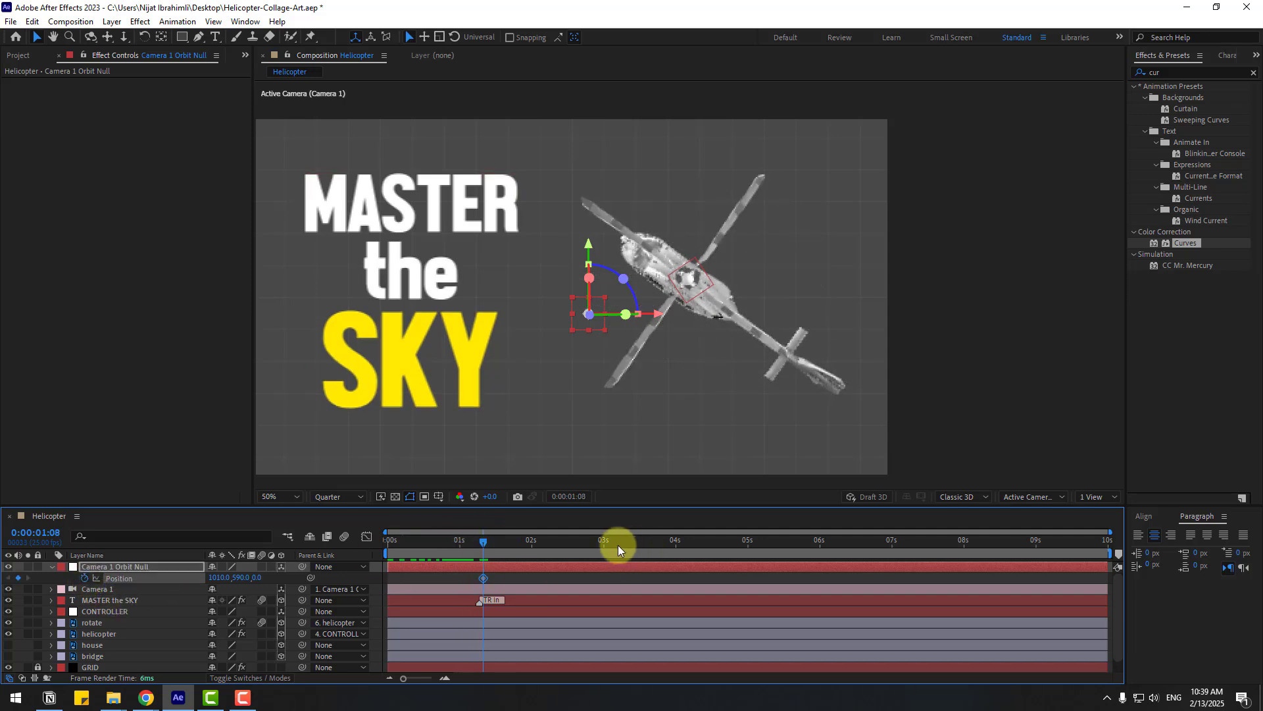
{"action": "left_click_drag", "start_coordinate": [522, 545], "coordinate": [601, 550]}
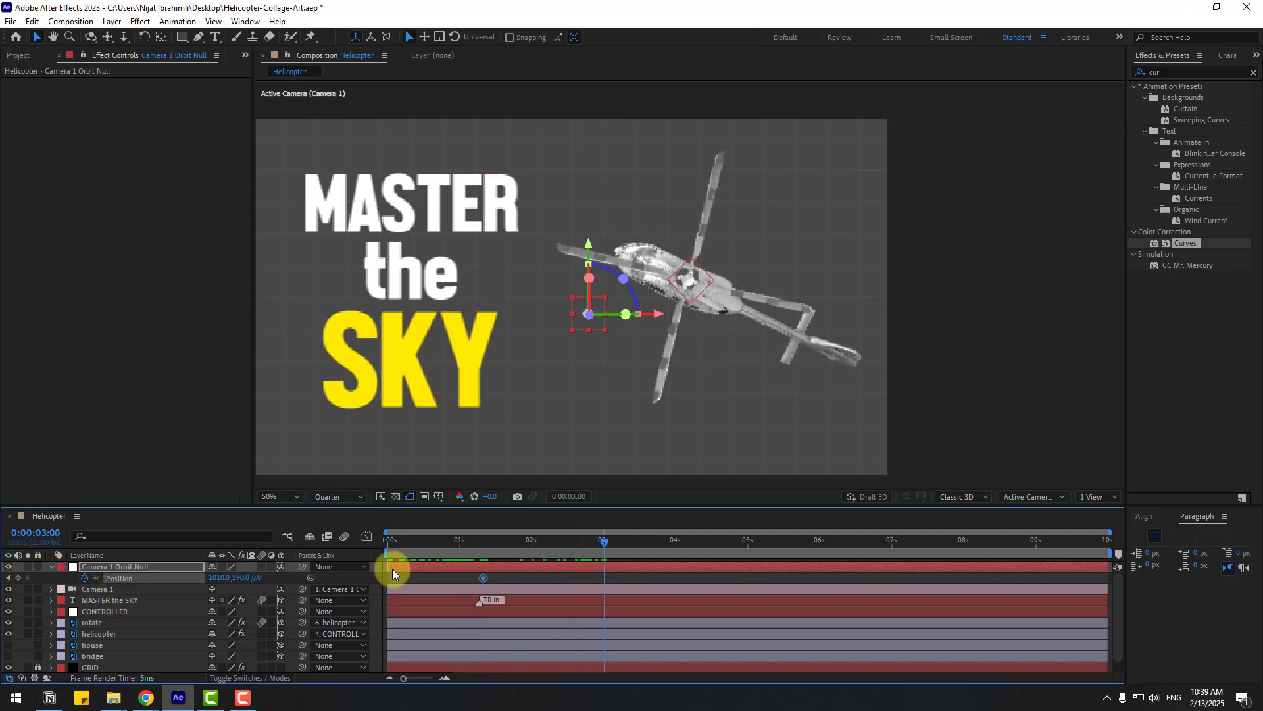
{"action": "left_click_drag", "start_coordinate": [223, 585], "coordinate": [385, 572]}
Push the null's X Position to 4210, Easy Ease both keyframes, and steepen the speed curve.
{"action": "key", "text": "comma"}
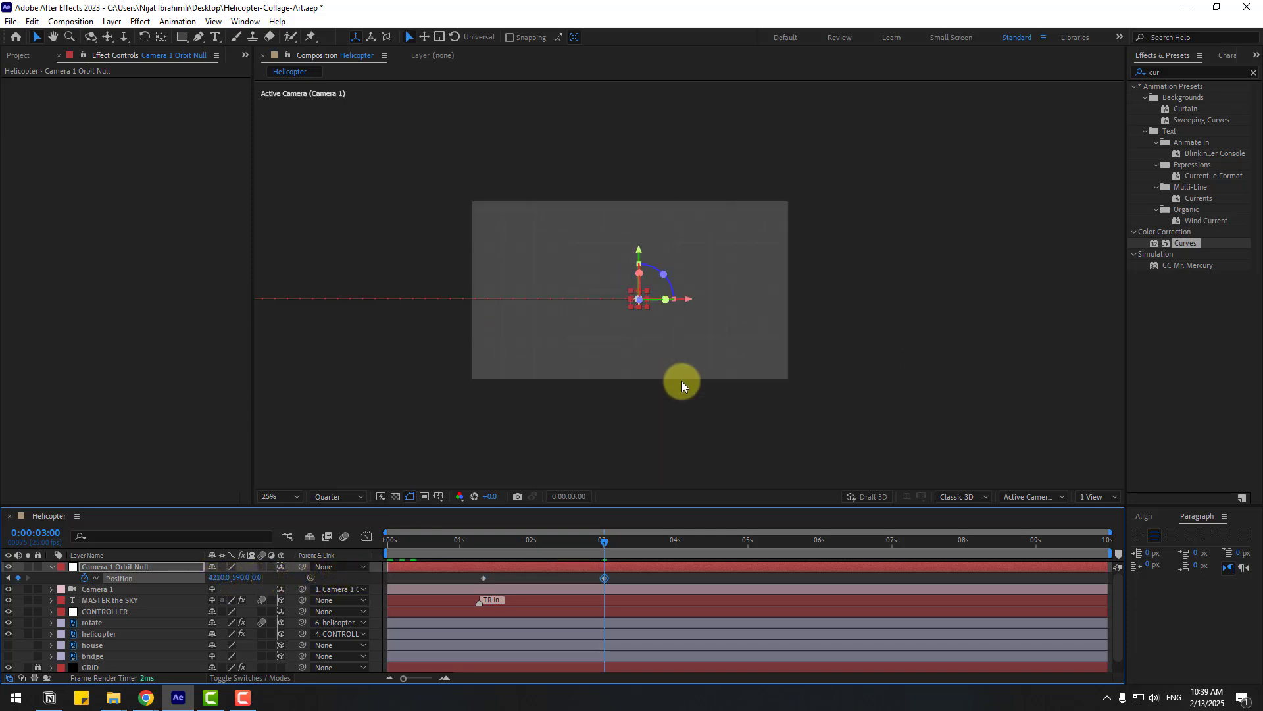
{"action": "right_click", "coordinate": [484, 577]}
{"action": "mouse_move", "coordinate": [573, 571]}
{"action": "left_click", "coordinate": [678, 614]}
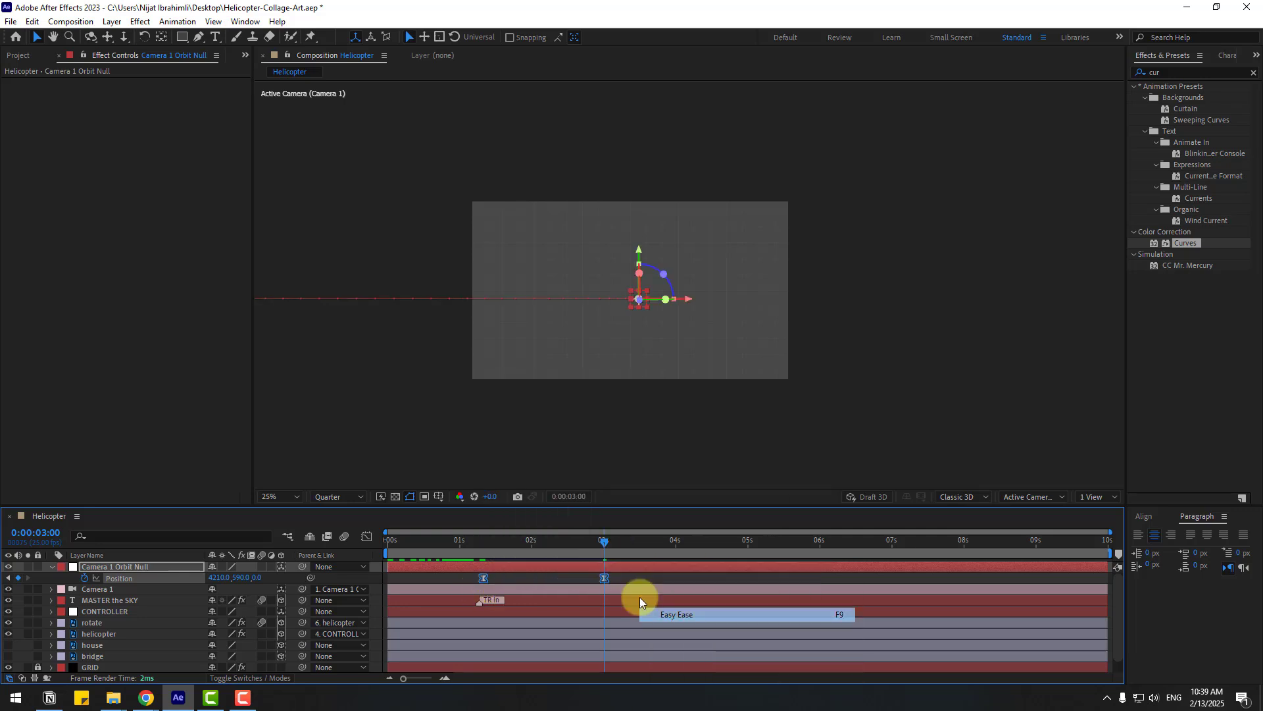
{"action": "left_click", "coordinate": [366, 537]}
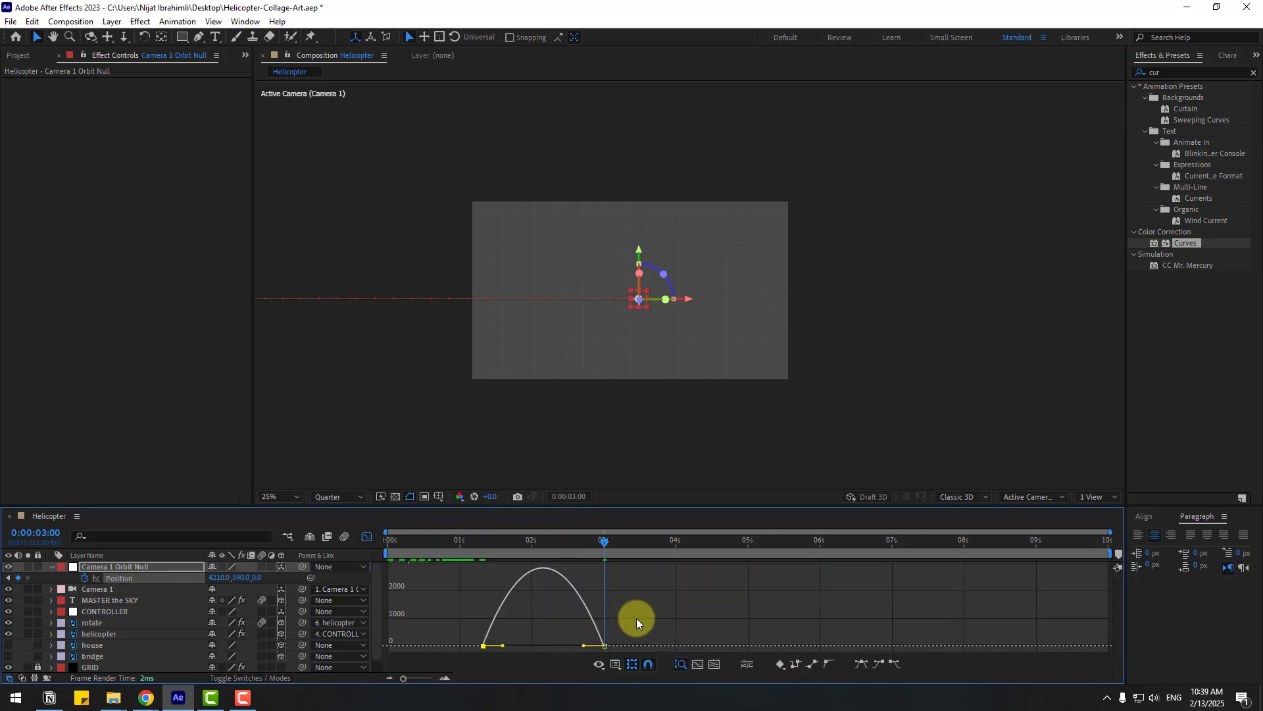
{"action": "left_click_drag", "start_coordinate": [583, 645], "coordinate": [516, 644]}
{"action": "key", "text": "space"}
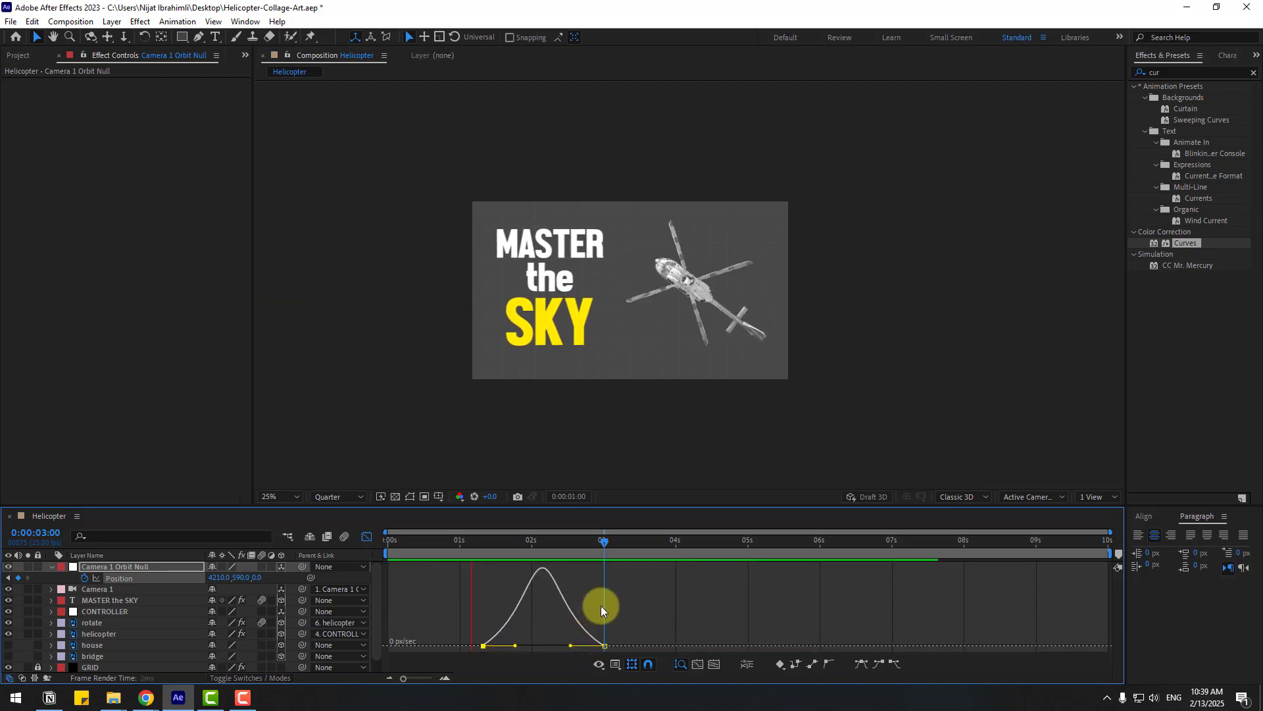
{"action": "left_click", "coordinate": [361, 540]}
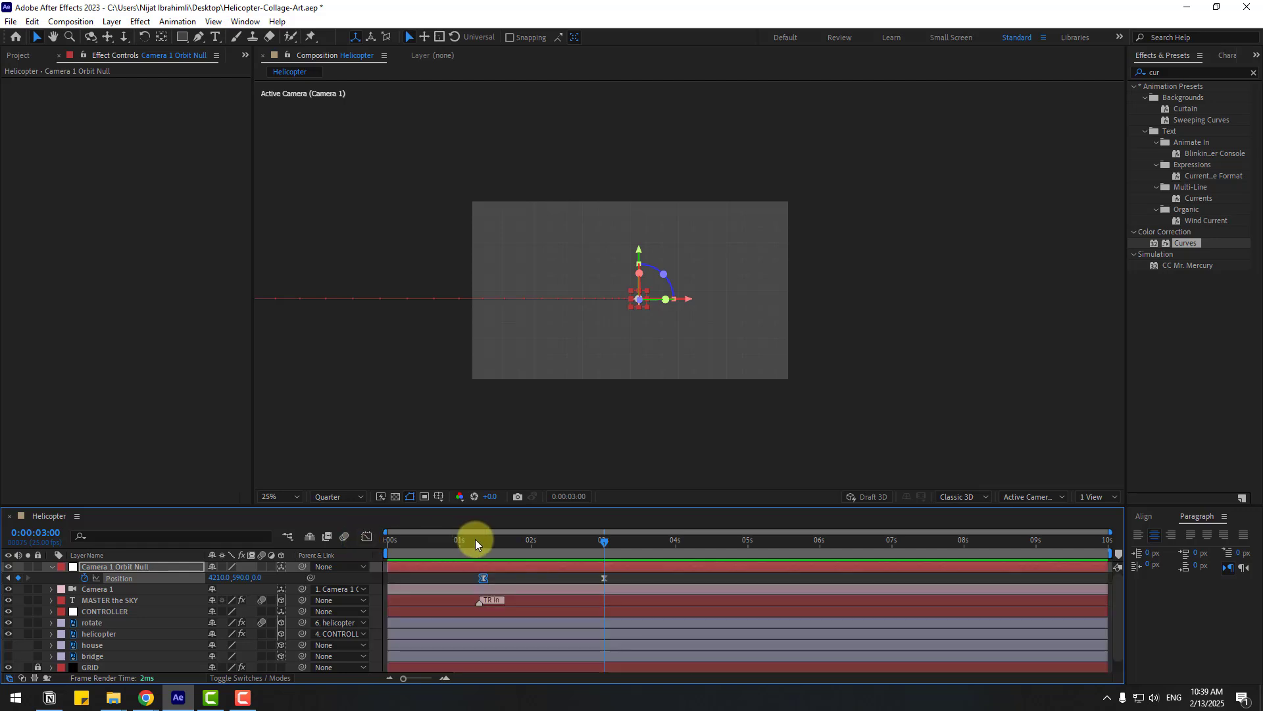
Move the first Position keyframe earlier and the second later, then preview.
{"action": "left_click", "coordinate": [475, 539]}
{"action": "left_click", "coordinate": [485, 577]}
{"action": "left_click_drag", "start_coordinate": [483, 578], "coordinate": [451, 579]}
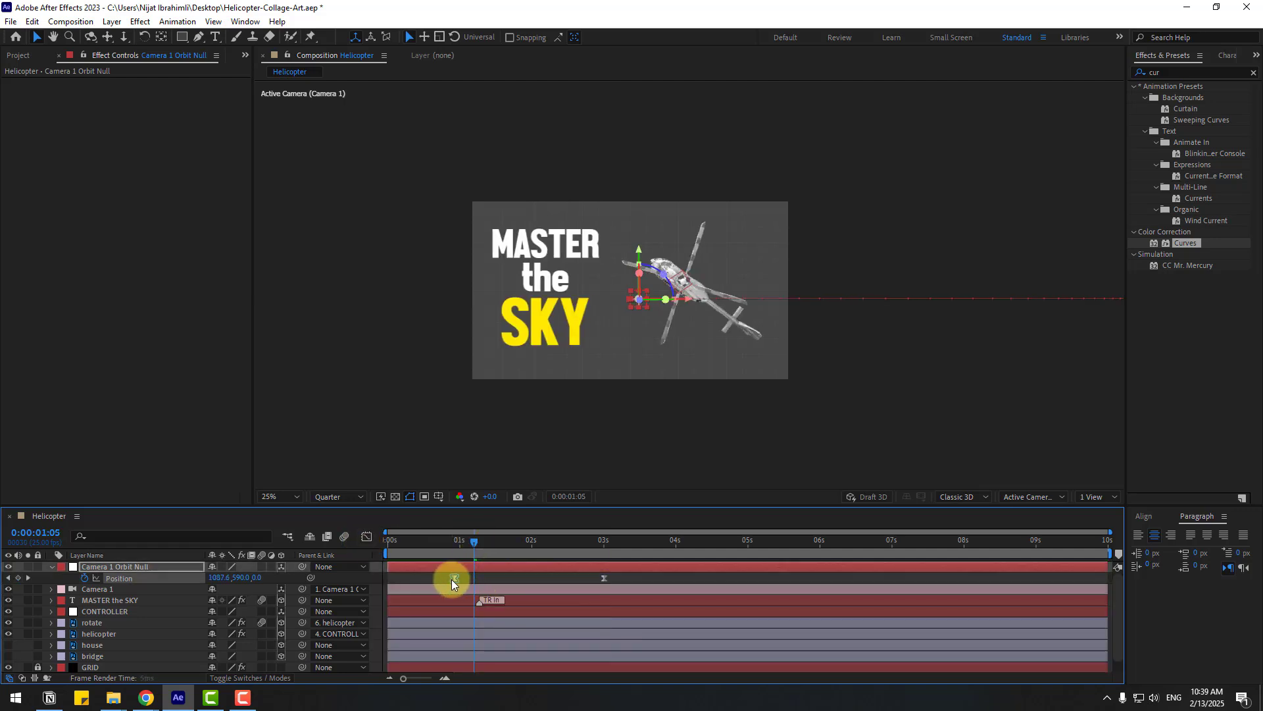
{"action": "left_click_drag", "start_coordinate": [604, 579], "coordinate": [626, 580]}
{"action": "key", "text": "space"}
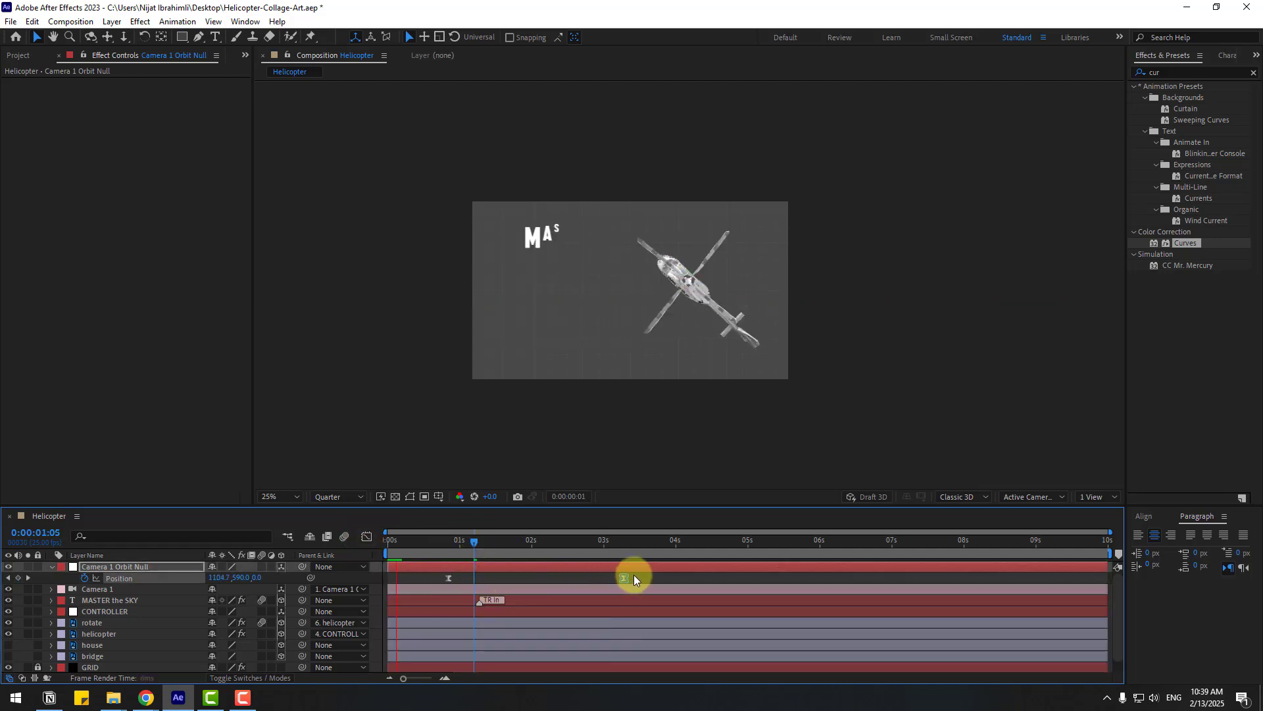
Shift both Position keyframes later together and preview the orbit timing.
{"action": "left_click", "coordinate": [625, 577], "text": "shift"}
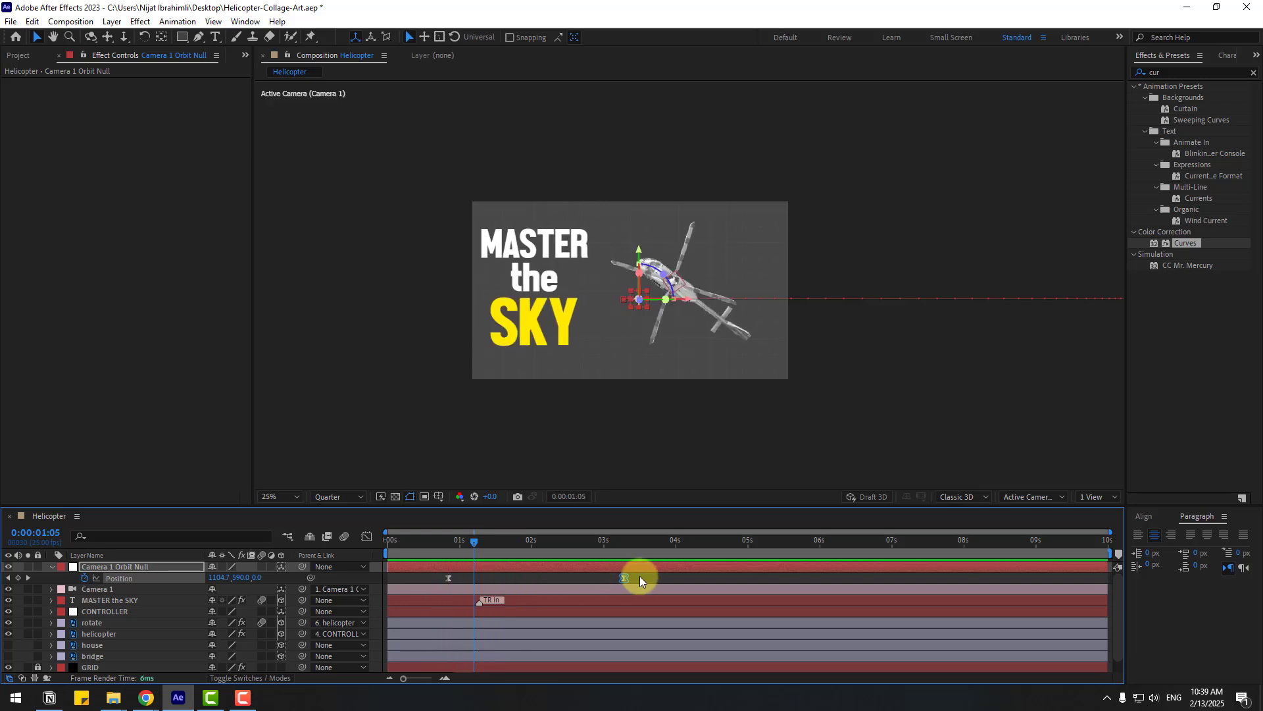
{"action": "left_click_drag", "start_coordinate": [449, 578], "coordinate": [496, 579]}
{"action": "key", "text": "space"}
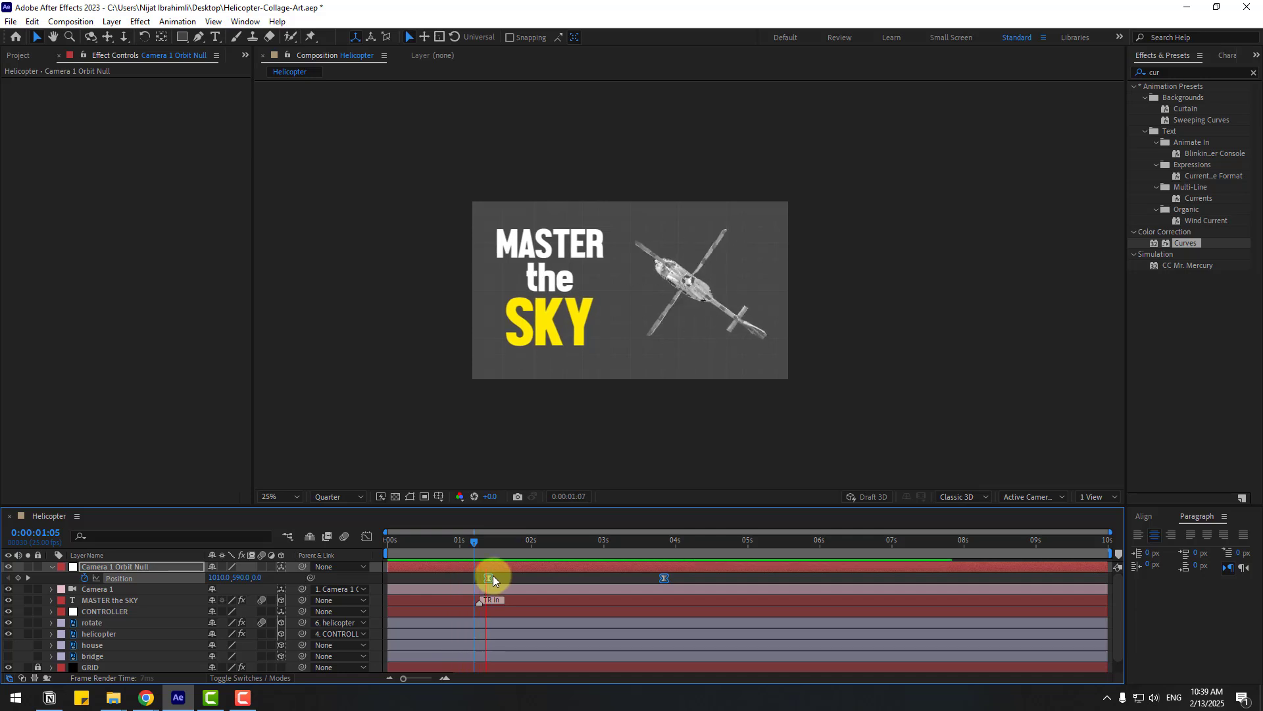
{"action": "key", "text": "space"}
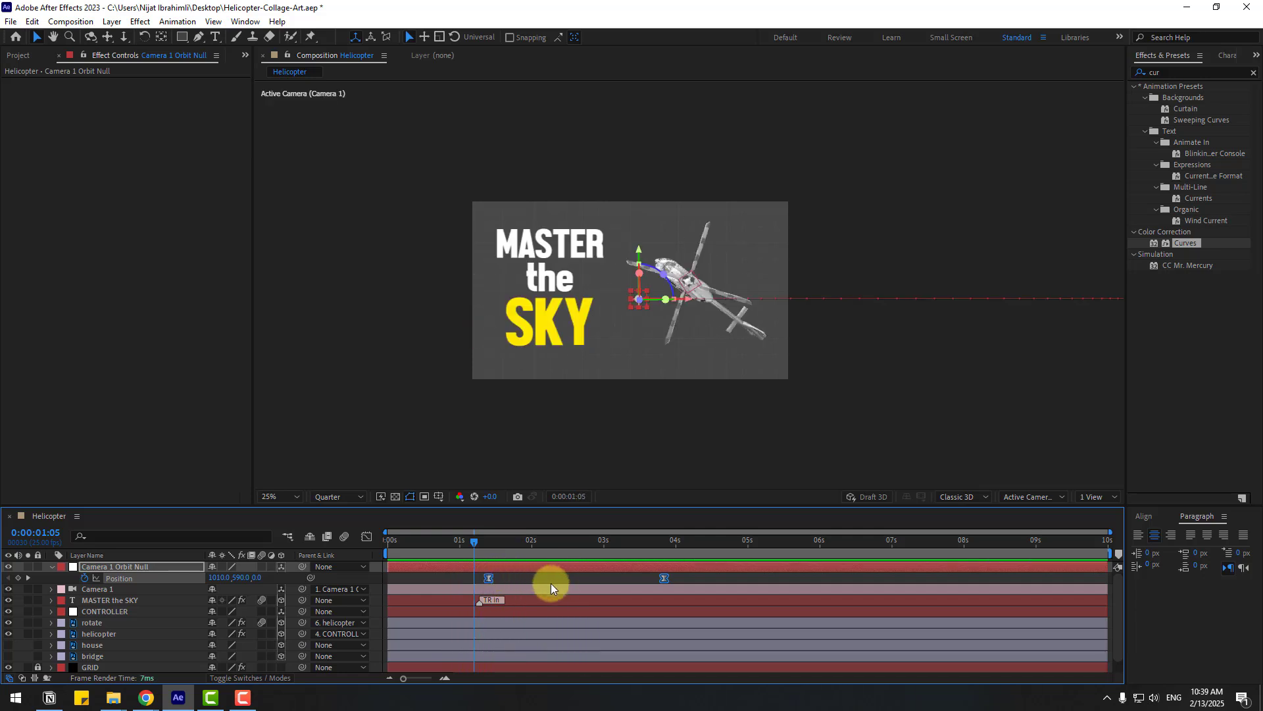
{"action": "left_click", "coordinate": [550, 582]}
Unlock the GRID layer and apply the CC RepeTile effect to it.
{"action": "left_click", "coordinate": [58, 569]}
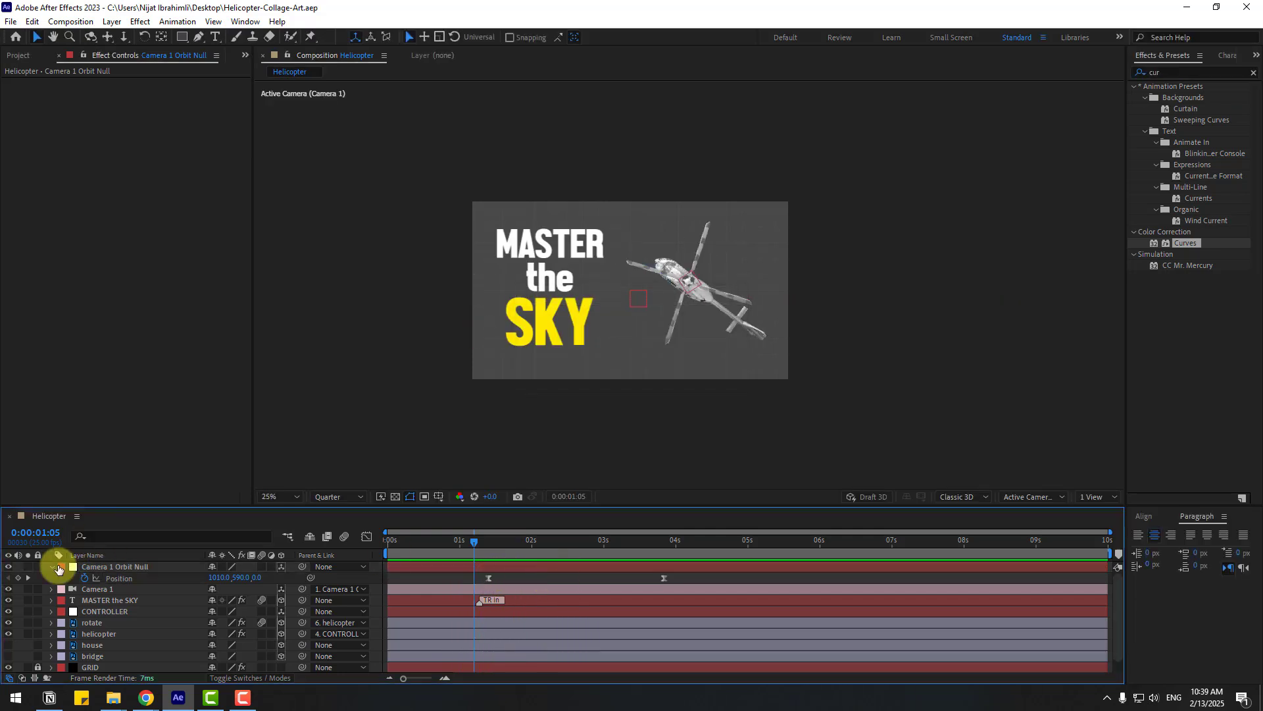
{"action": "left_click", "coordinate": [52, 567]}
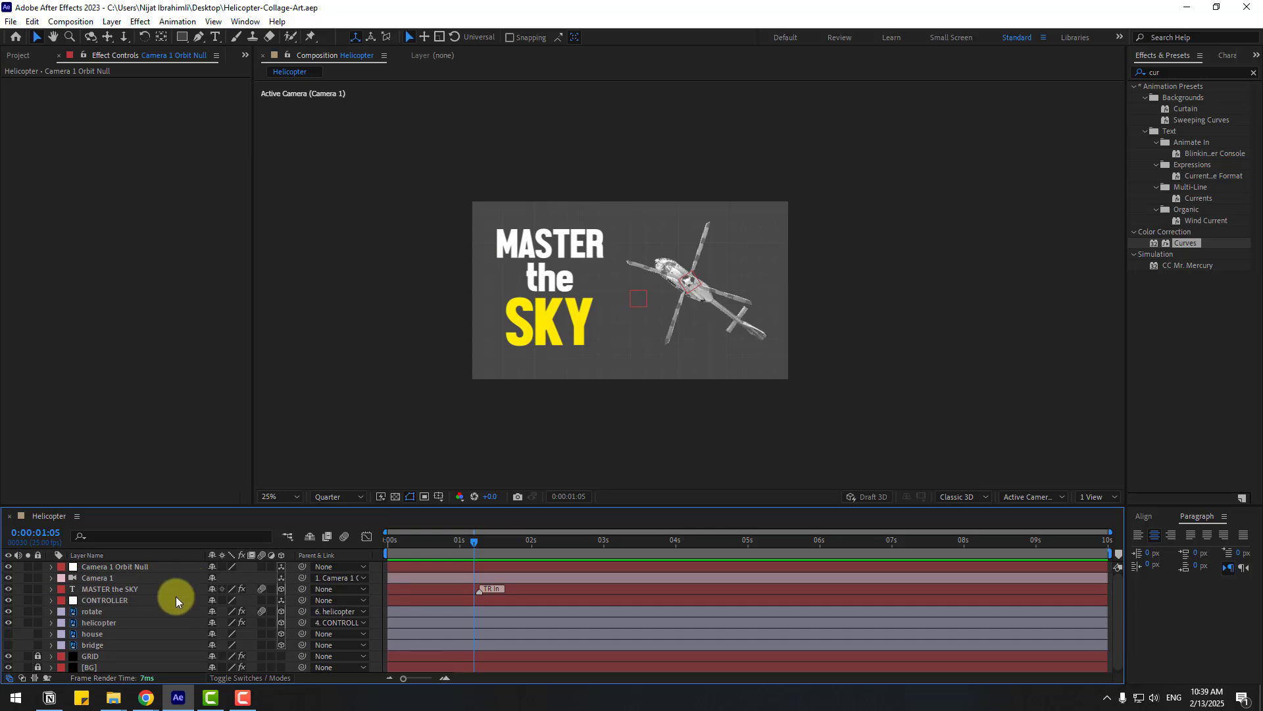
{"action": "left_click", "coordinate": [38, 654]}
{"action": "left_click", "coordinate": [87, 657]}
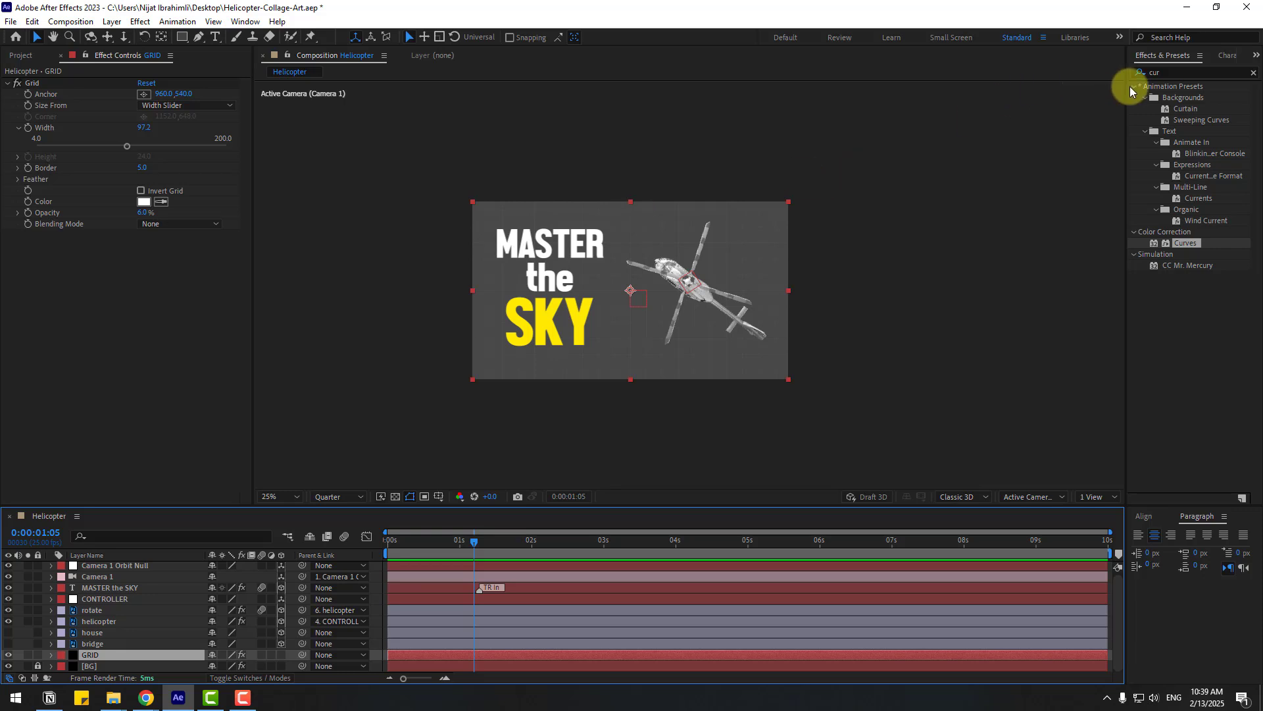
{"action": "left_click", "coordinate": [1163, 70]}
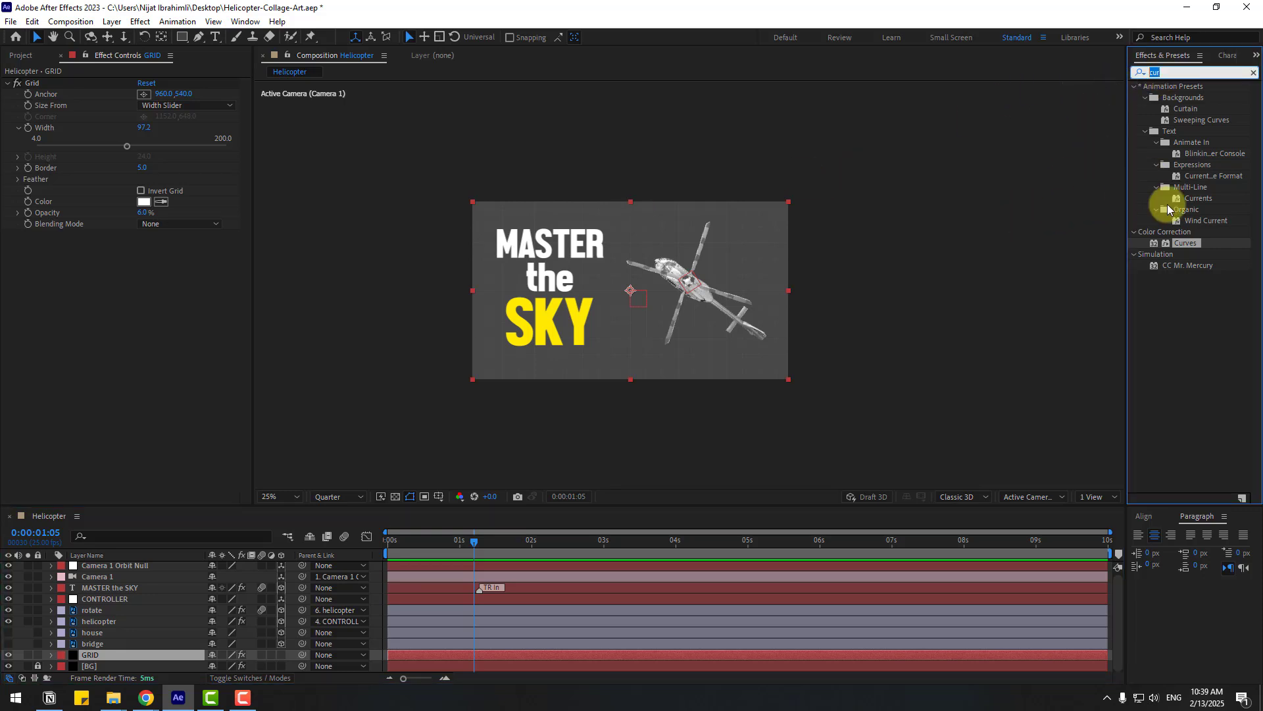
{"action": "type", "text": "rep"}
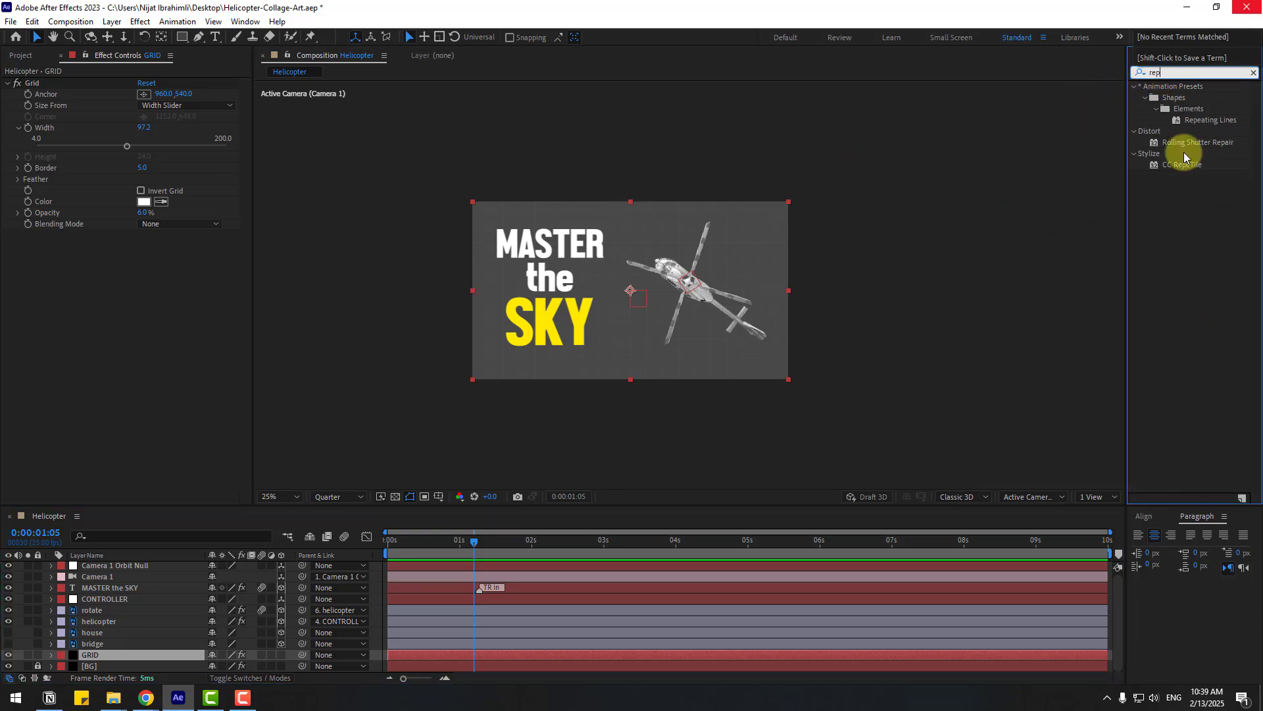
{"action": "left_click_drag", "start_coordinate": [1182, 168], "coordinate": [92, 654]}
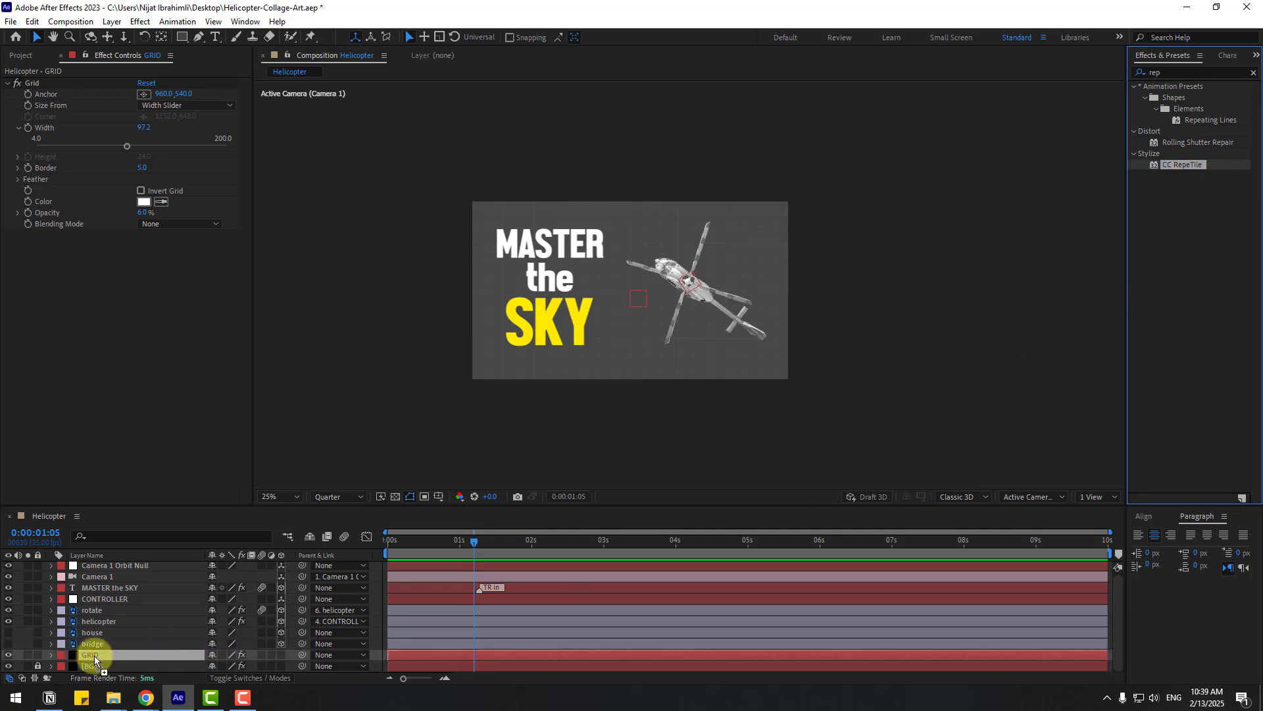
Show the orbit null's Position keyframes at 01:03, fit the composition in the viewer, and select GRID.
{"action": "left_click", "coordinate": [467, 542]}
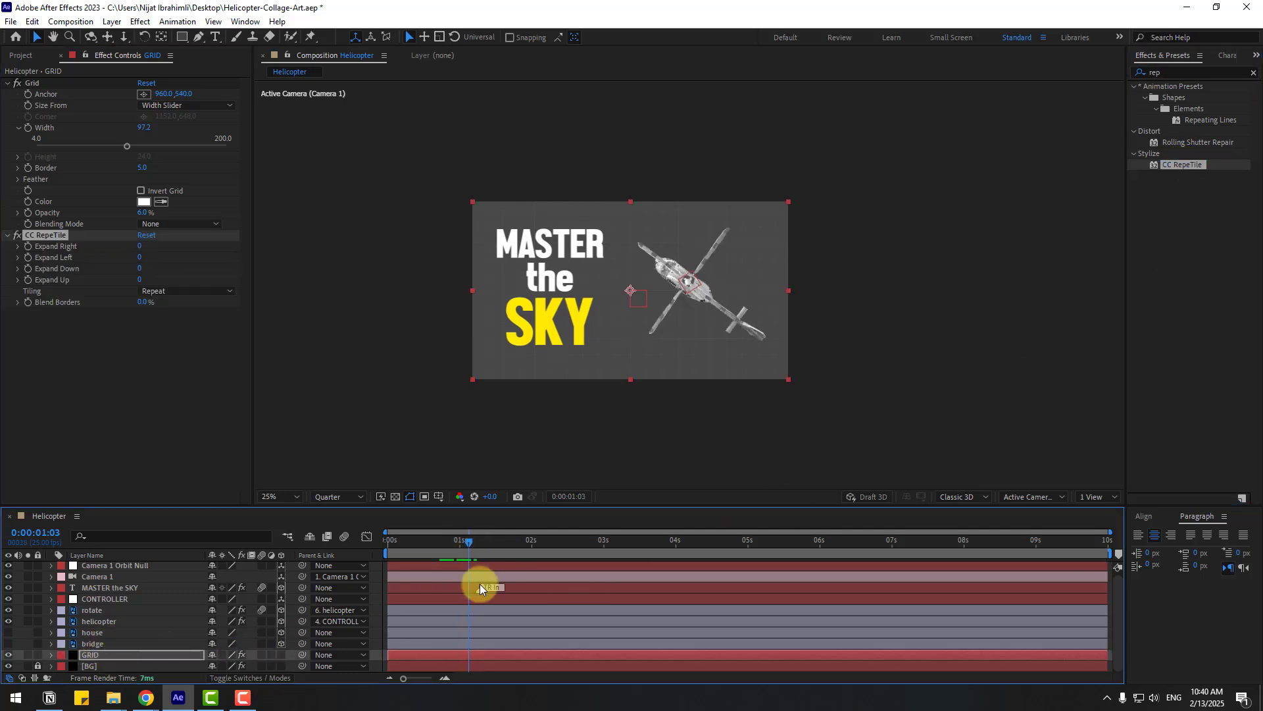
{"action": "left_click", "coordinate": [97, 567]}
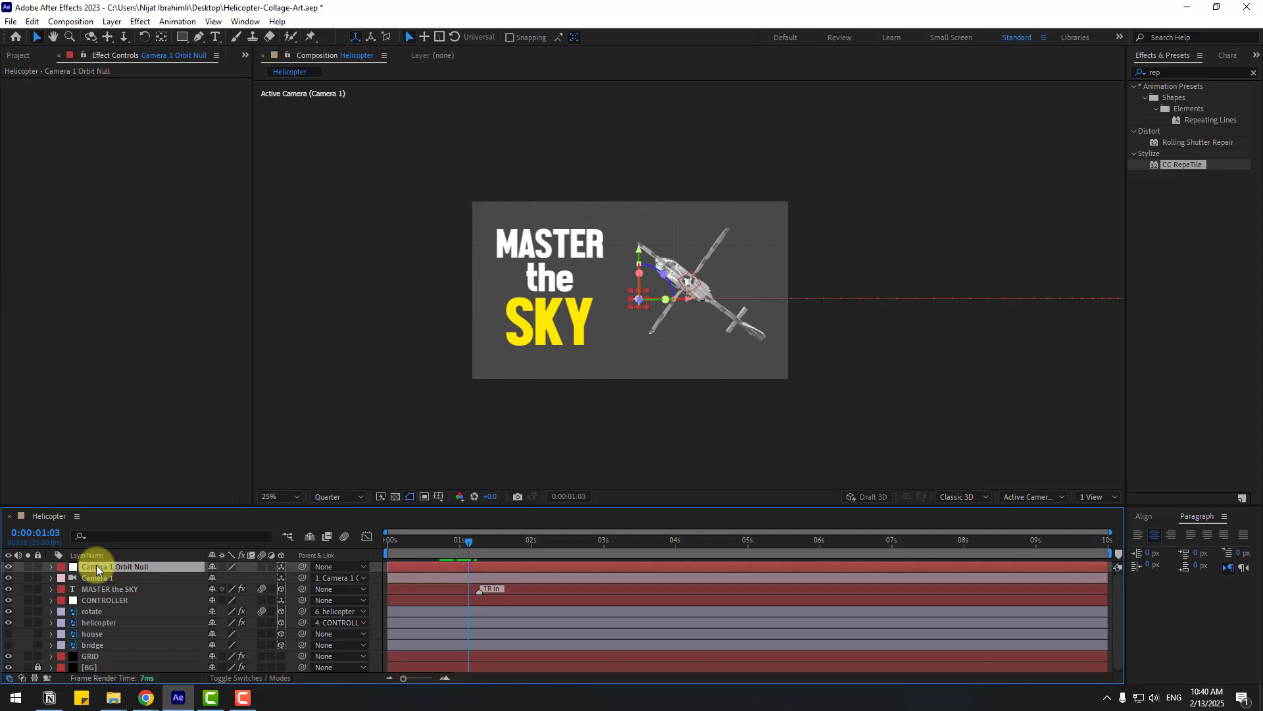
{"action": "key", "text": "p"}
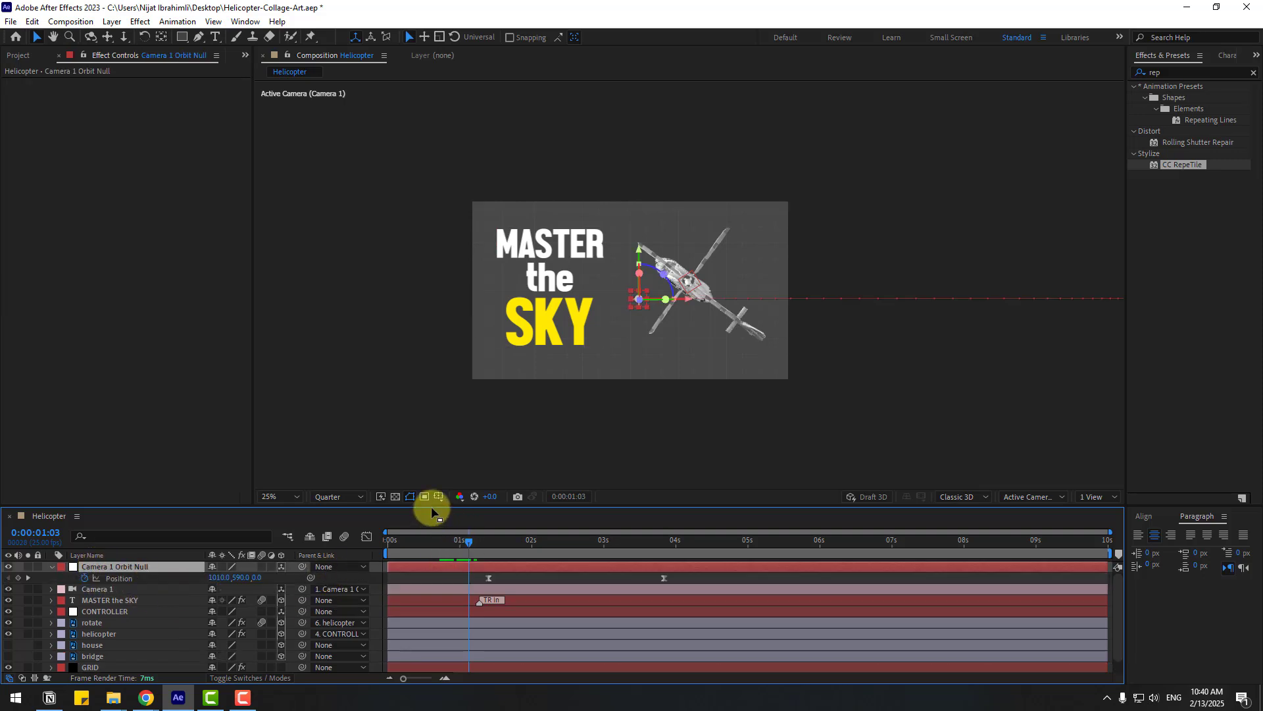
{"action": "left_click", "coordinate": [275, 496]}
{"action": "left_click", "coordinate": [296, 276]}
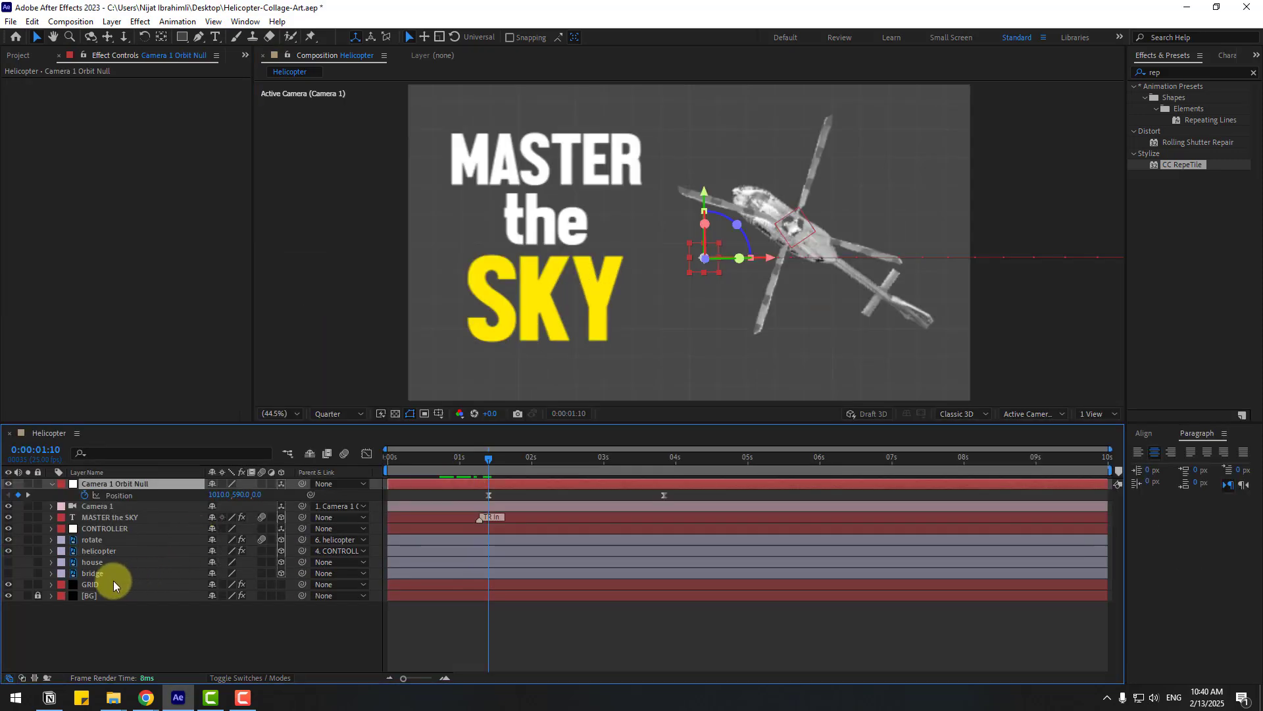
{"action": "left_click", "coordinate": [89, 587]}
Keyframe GRID's Position, slide it to X -60 near 04s, and extend RepeTile tiling right.
{"action": "key", "text": "p"}
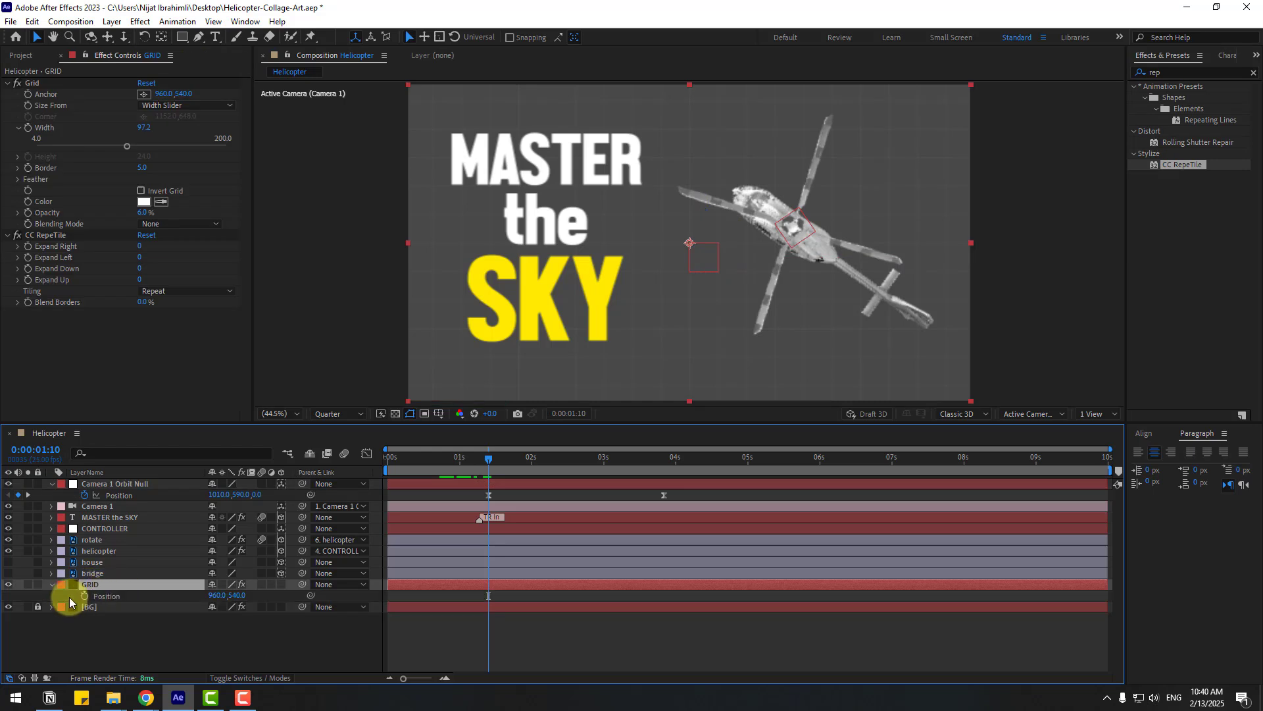
{"action": "left_click", "coordinate": [84, 596]}
{"action": "left_click_drag", "start_coordinate": [657, 461], "coordinate": [665, 461]}
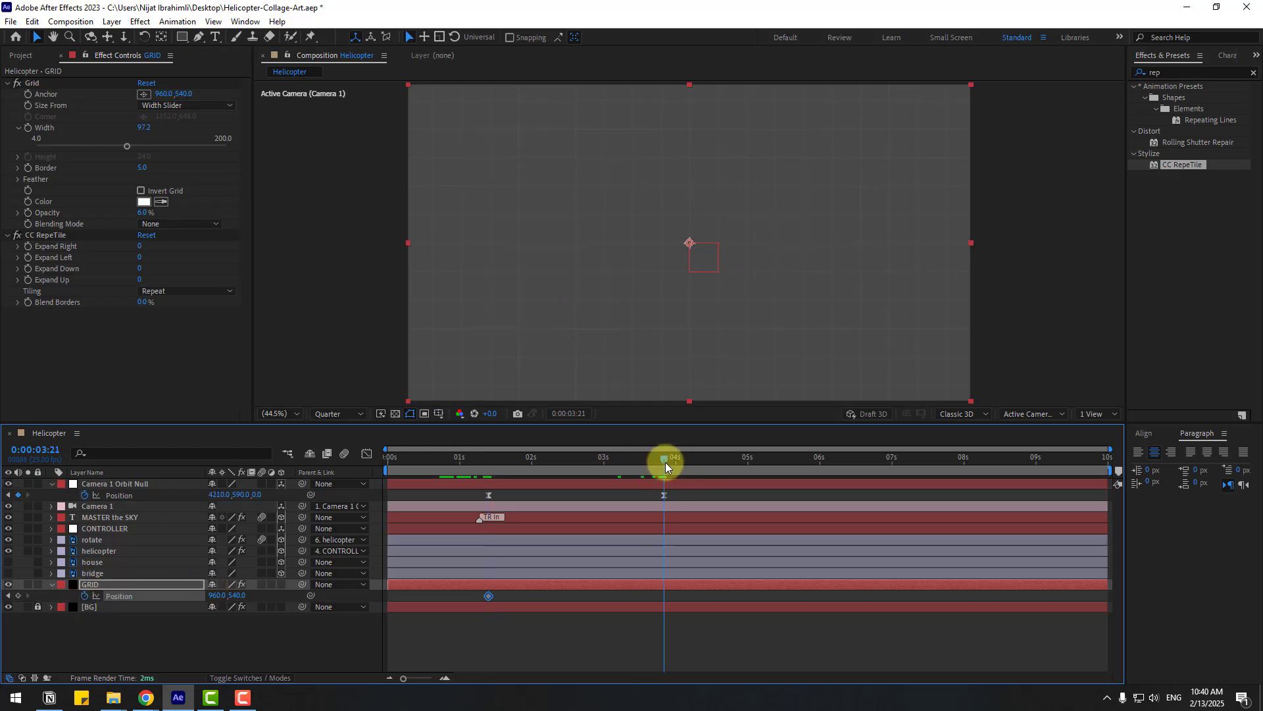
{"action": "left_click_drag", "start_coordinate": [220, 597], "coordinate": [148, 597]}
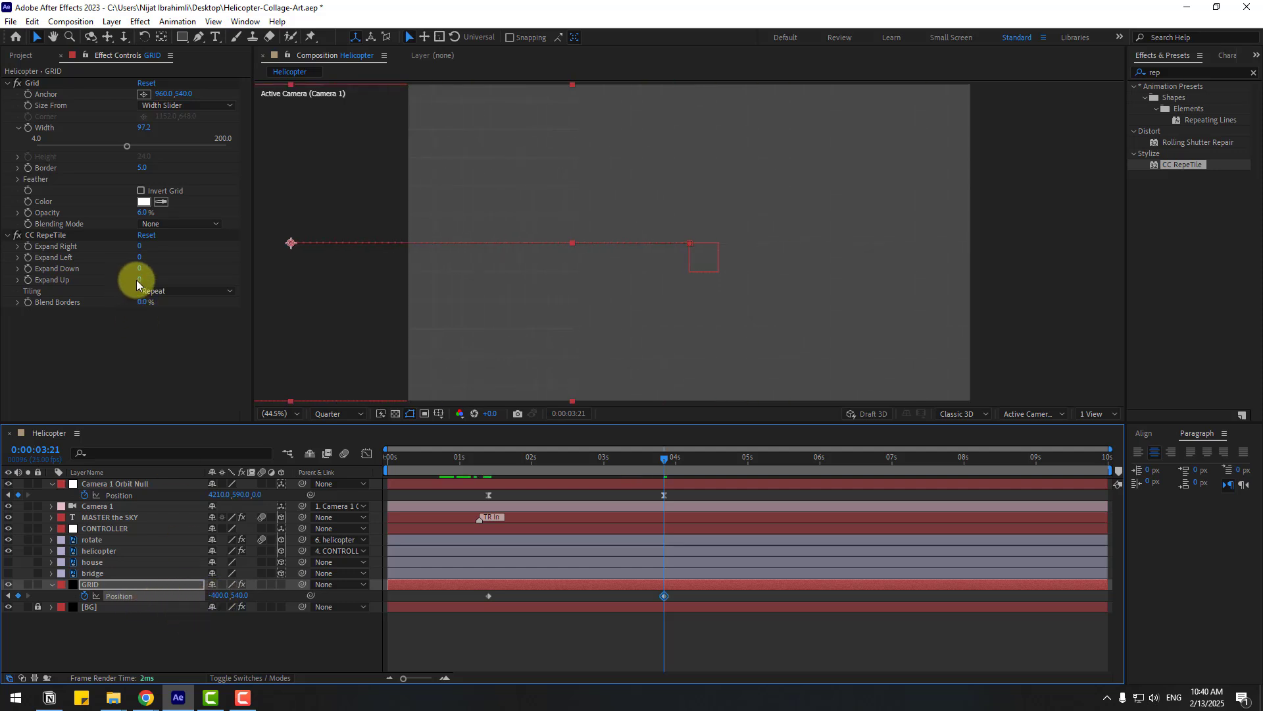
{"action": "left_click_drag", "start_coordinate": [139, 253], "coordinate": [1070, 248]}
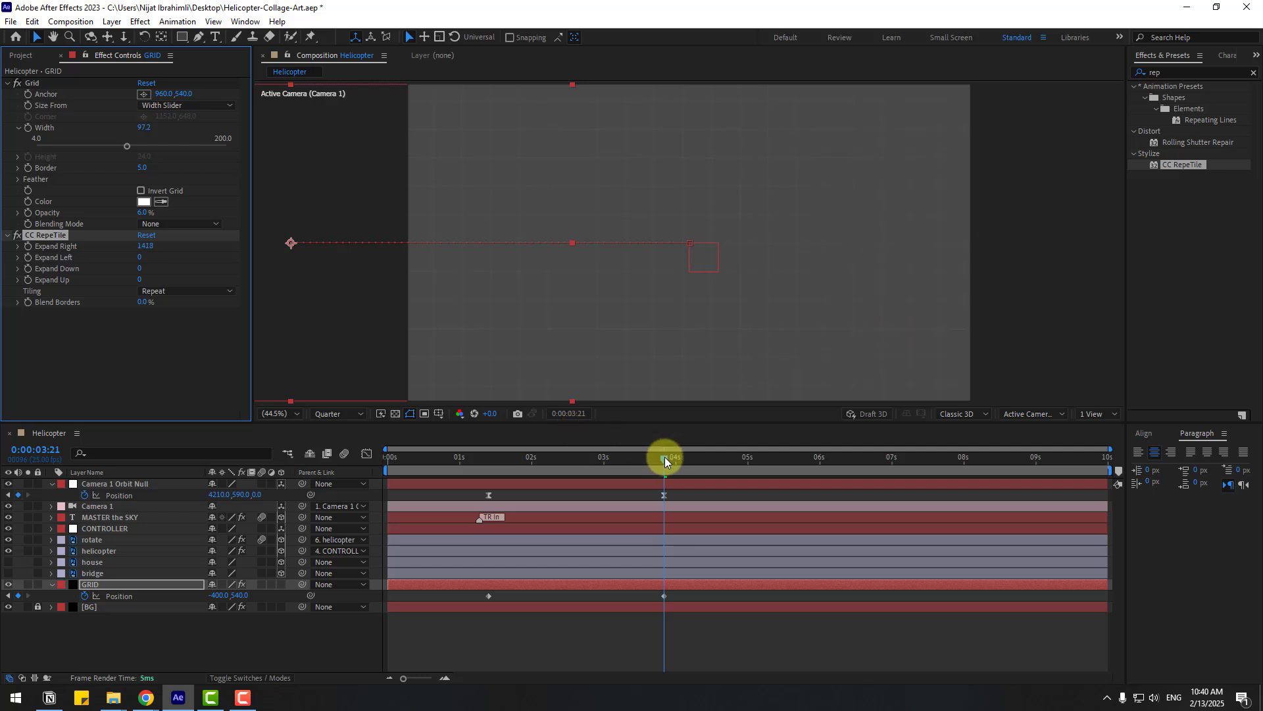
{"action": "left_click_drag", "start_coordinate": [664, 457], "coordinate": [516, 472]}
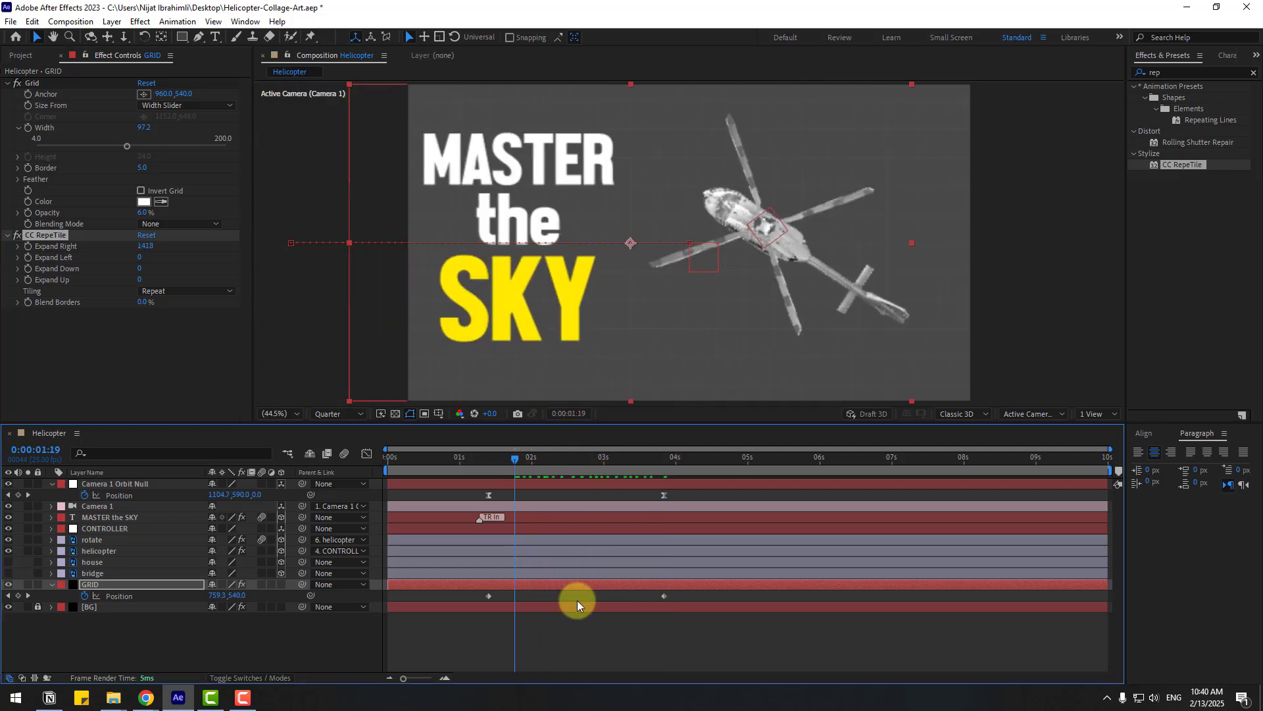
Apply Easy Ease to both GRID Position keyframes and preview the motion.
{"action": "left_click_drag", "start_coordinate": [665, 594], "coordinate": [503, 594]}
{"action": "right_click", "coordinate": [488, 599]}
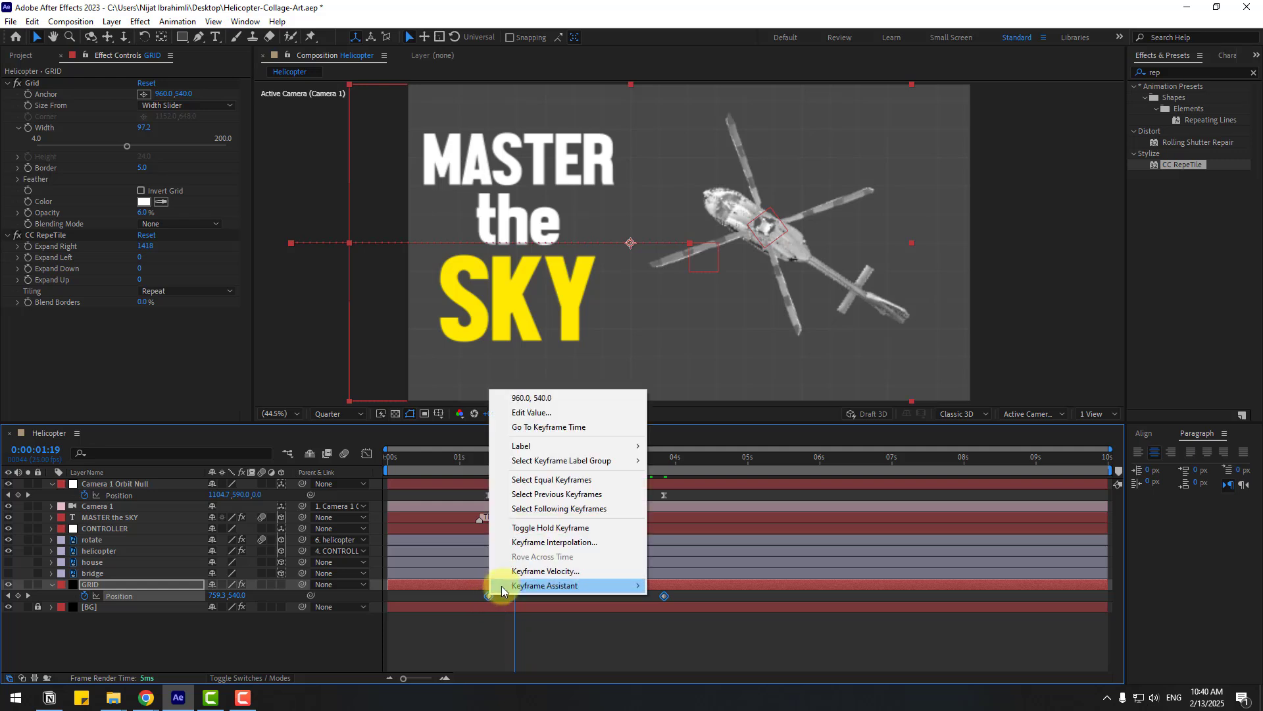
{"action": "mouse_move", "coordinate": [502, 584]}
{"action": "left_click", "coordinate": [752, 497]}
{"action": "key", "text": "space"}
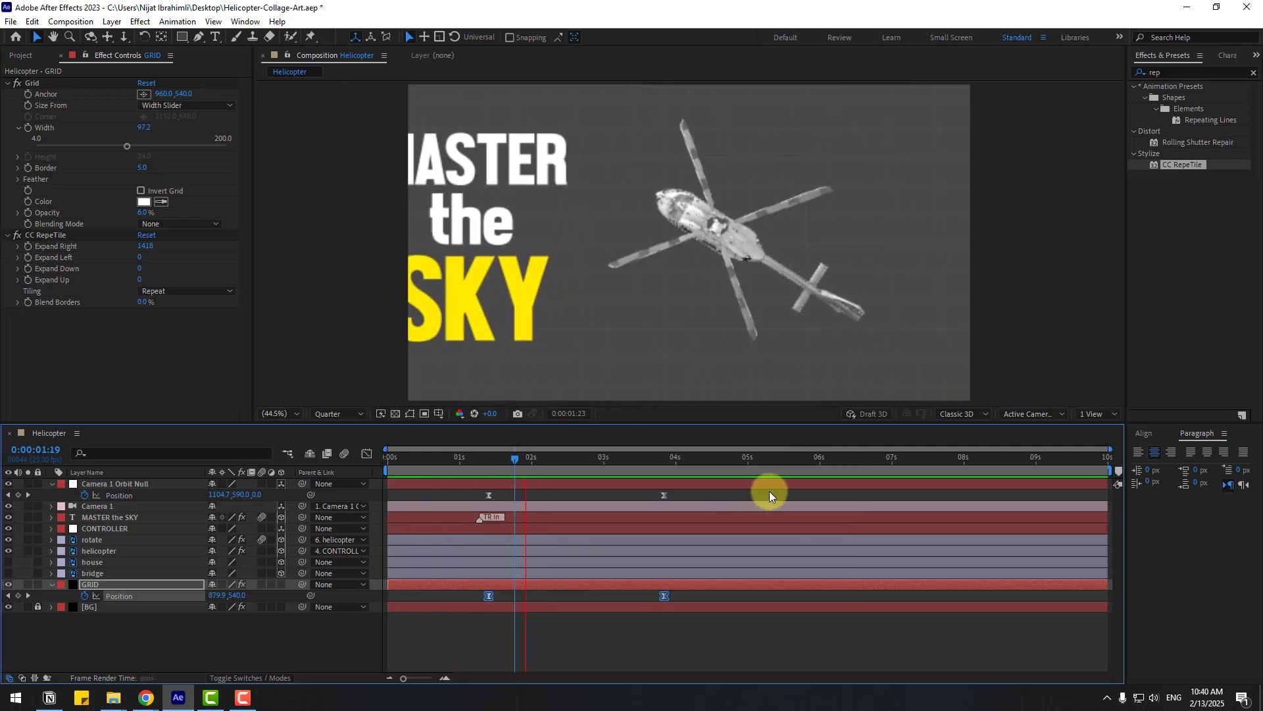
{"action": "key", "text": "space"}
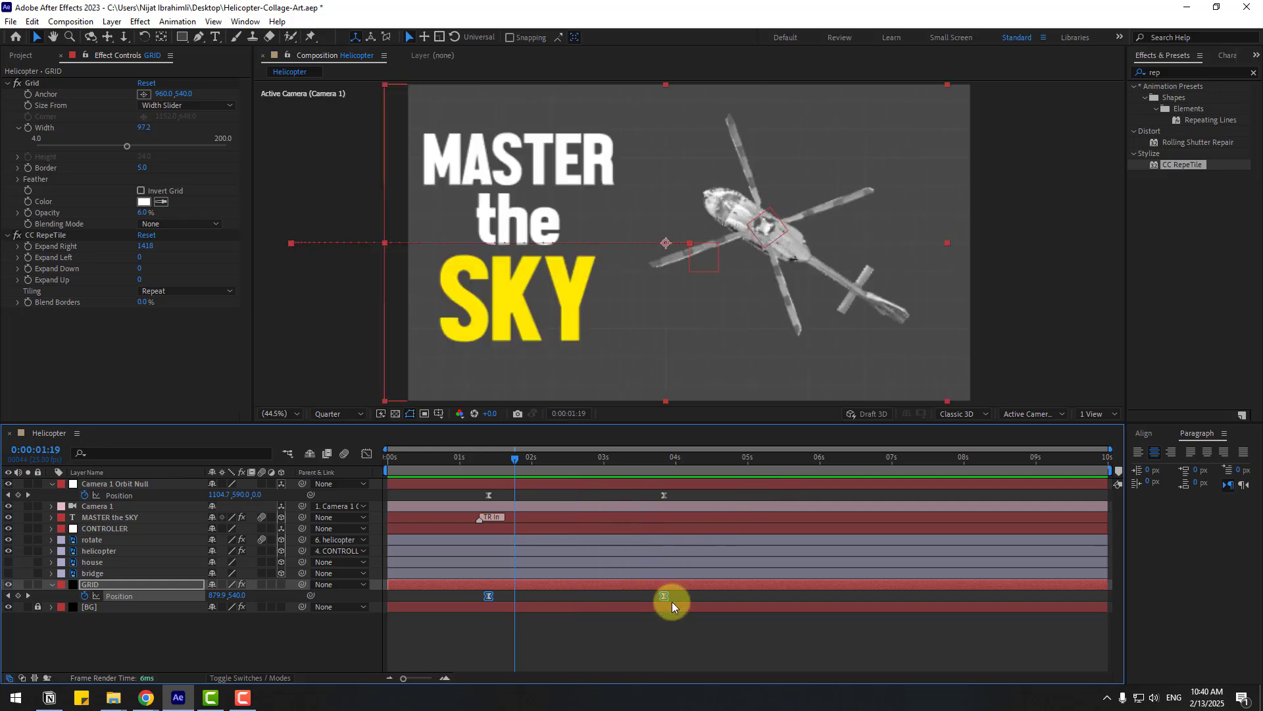
Strengthen the ease in and out in the speed graph and preview the result.
{"action": "left_click", "coordinate": [368, 453]}
{"action": "mouse_move", "coordinate": [638, 639]}
{"action": "left_mouse_down"}
{"action": "mouse_move", "coordinate": [634, 654]}
{"action": "mouse_move", "coordinate": [614, 640]}
{"action": "left_mouse_up"}
{"action": "left_click_drag", "start_coordinate": [518, 640], "coordinate": [537, 633]}
{"action": "key", "text": "space"}
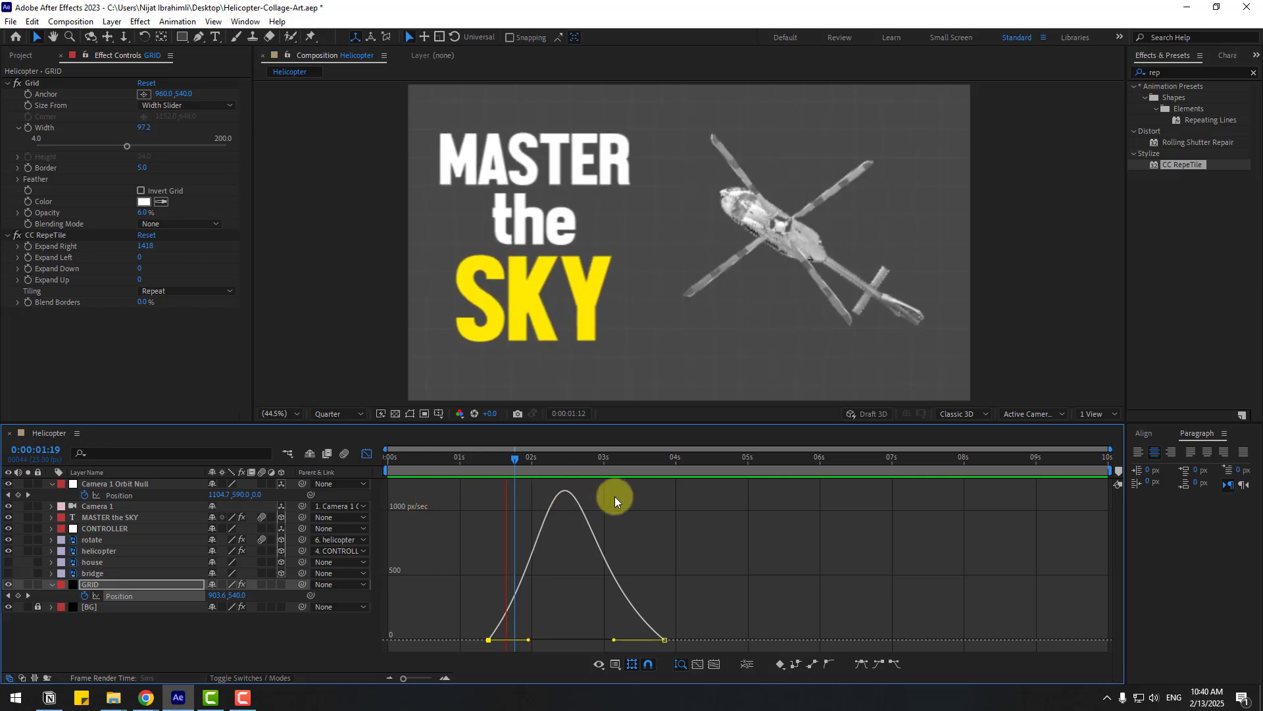
{"action": "key", "text": "space"}
{"action": "left_click", "coordinate": [365, 455]}
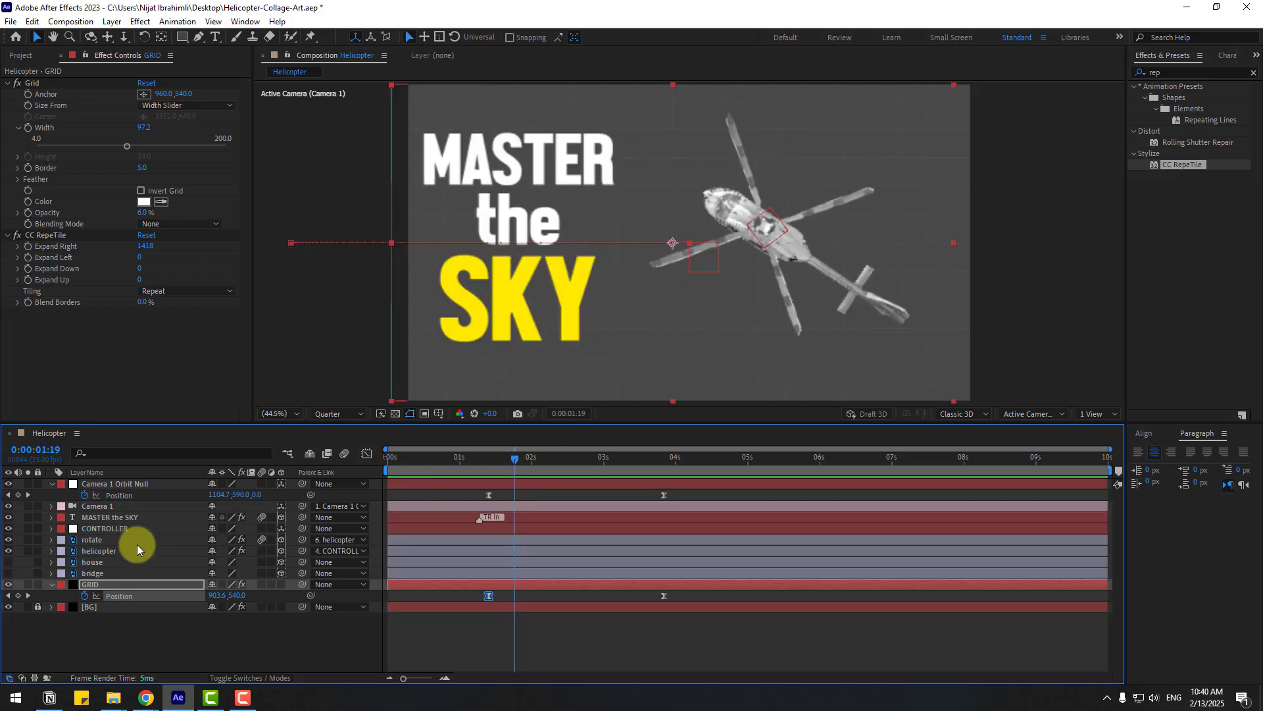
Keyframe CONTROLLER's Position from 01:12 and push the helicopter right to X 6235 near 03s.
{"action": "left_click", "coordinate": [112, 530]}
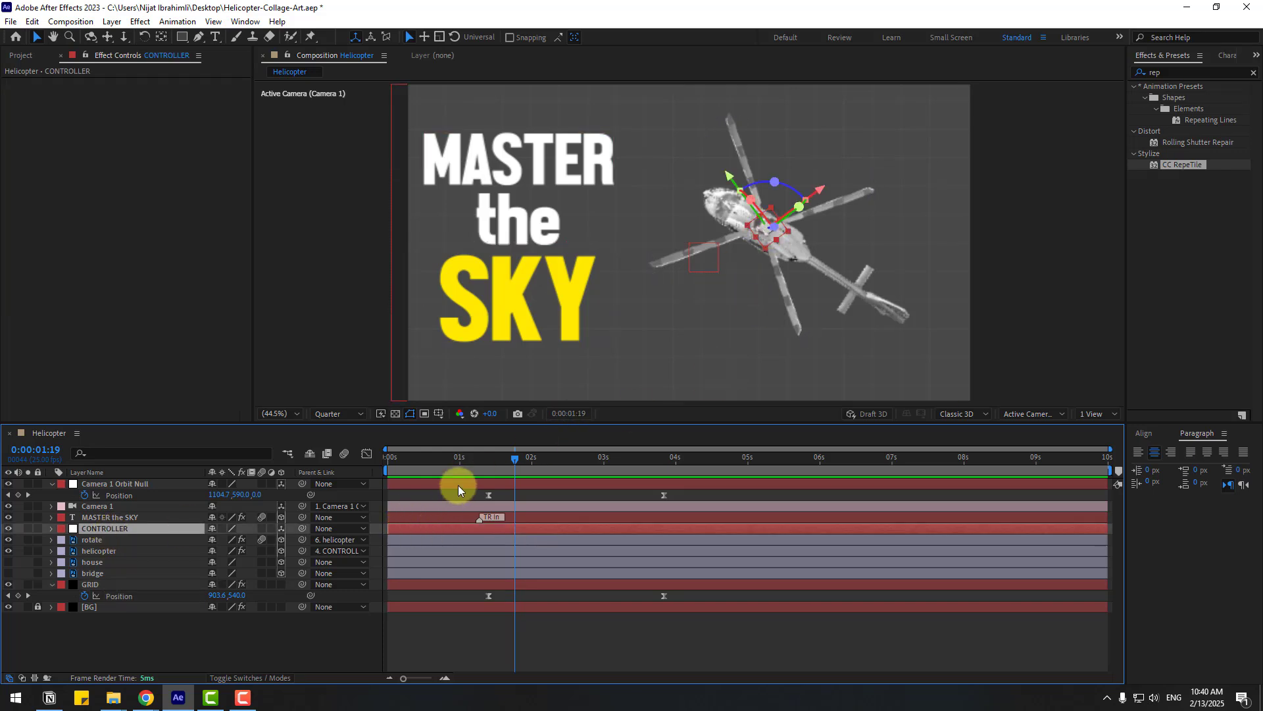
{"action": "key", "text": "p"}
{"action": "key", "text": "shift+r"}
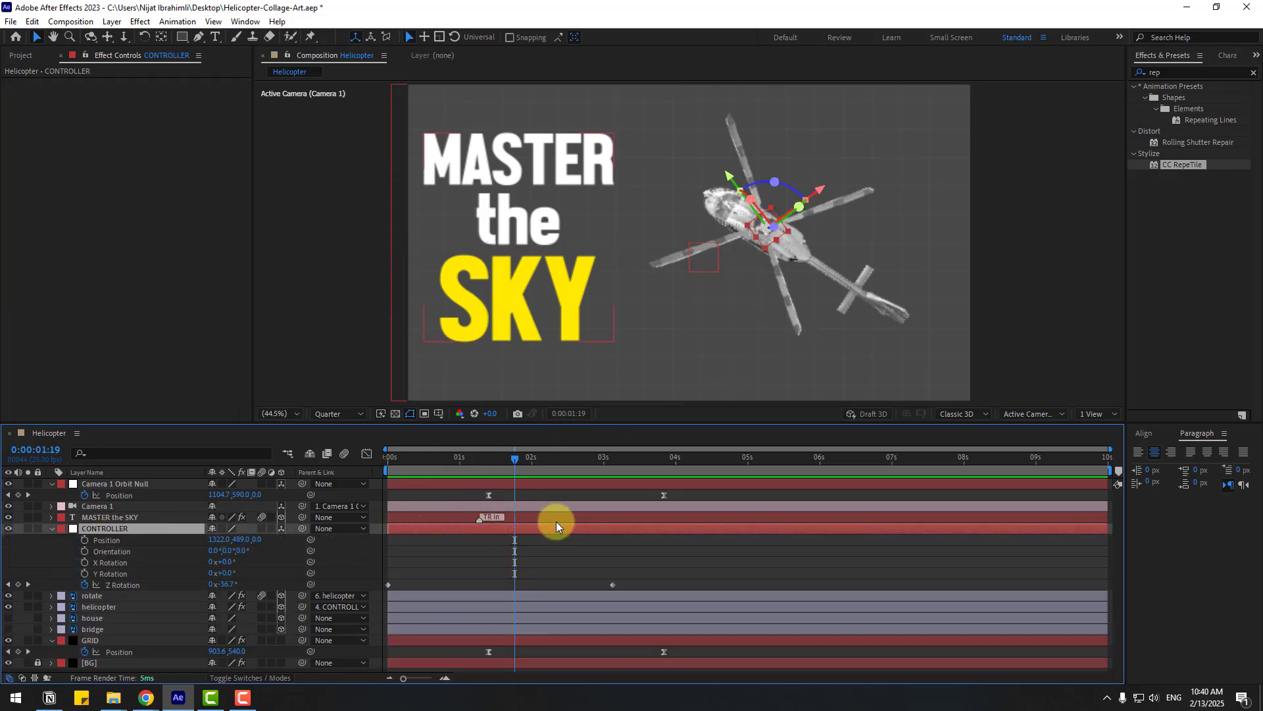
{"action": "left_click_drag", "start_coordinate": [514, 471], "coordinate": [494, 471]}
{"action": "left_click", "coordinate": [84, 540]}
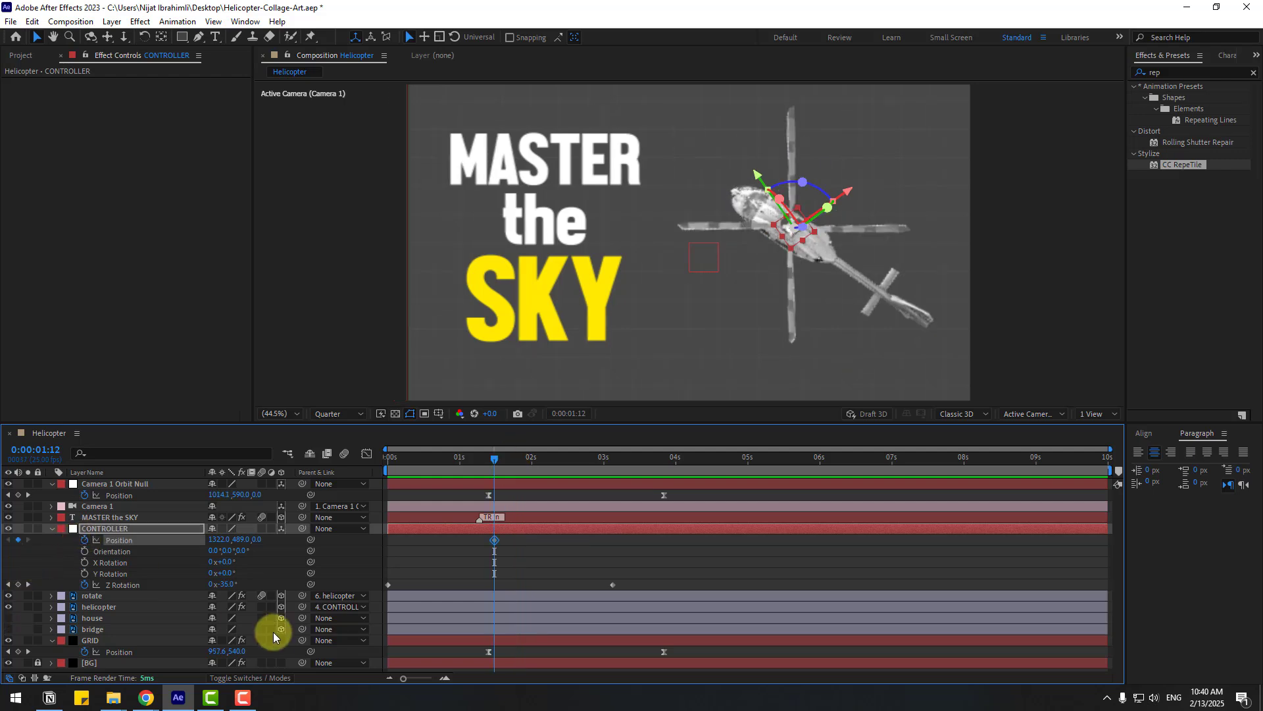
{"action": "left_click_drag", "start_coordinate": [569, 461], "coordinate": [662, 460]}
{"action": "left_click_drag", "start_coordinate": [220, 539], "coordinate": [671, 476]}
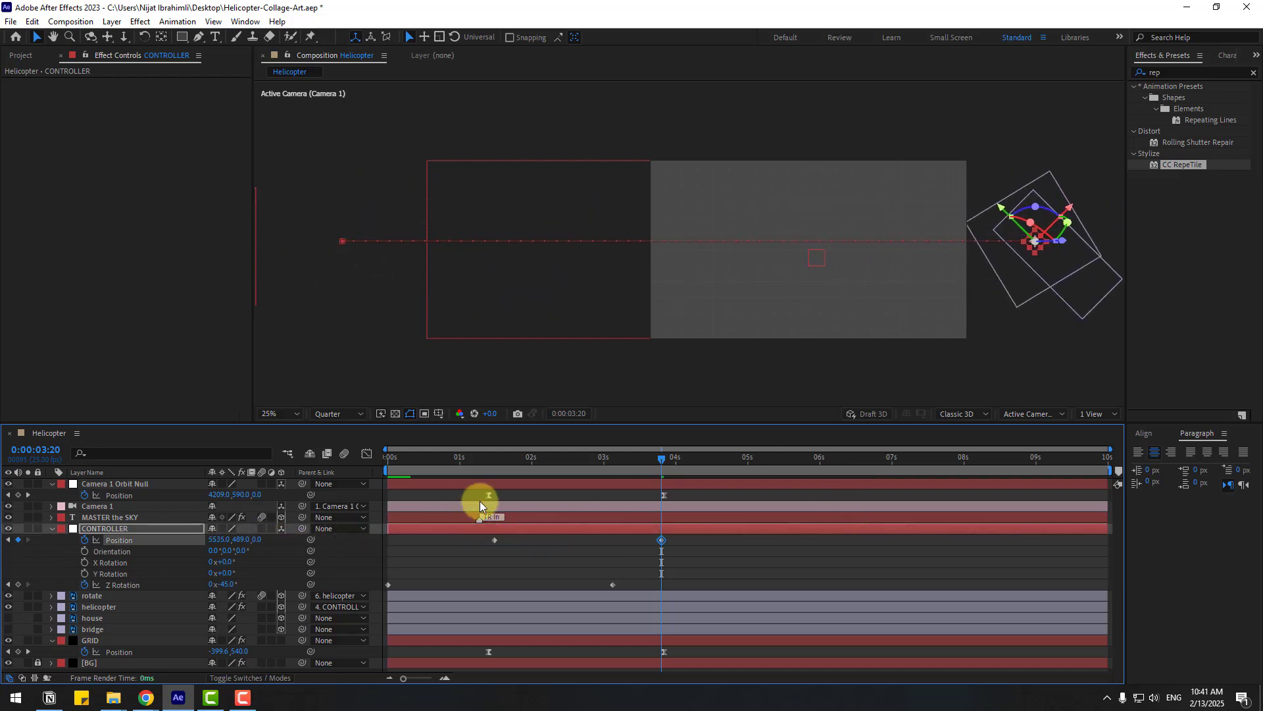
Fit the composition in view, Easy Ease the CONTROLLER Position keyframes, and scrub to check.
{"action": "left_click_drag", "start_coordinate": [475, 456], "coordinate": [518, 459]}
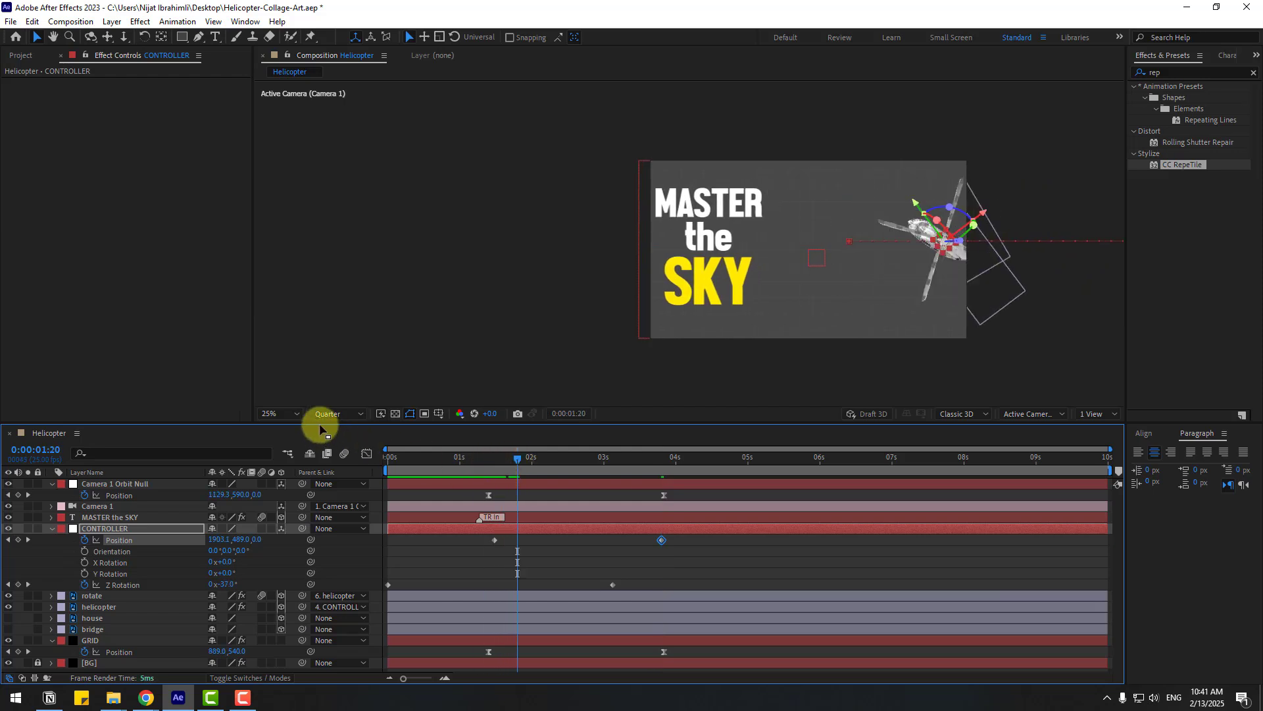
{"action": "left_click", "coordinate": [283, 414]}
{"action": "left_click", "coordinate": [285, 432]}
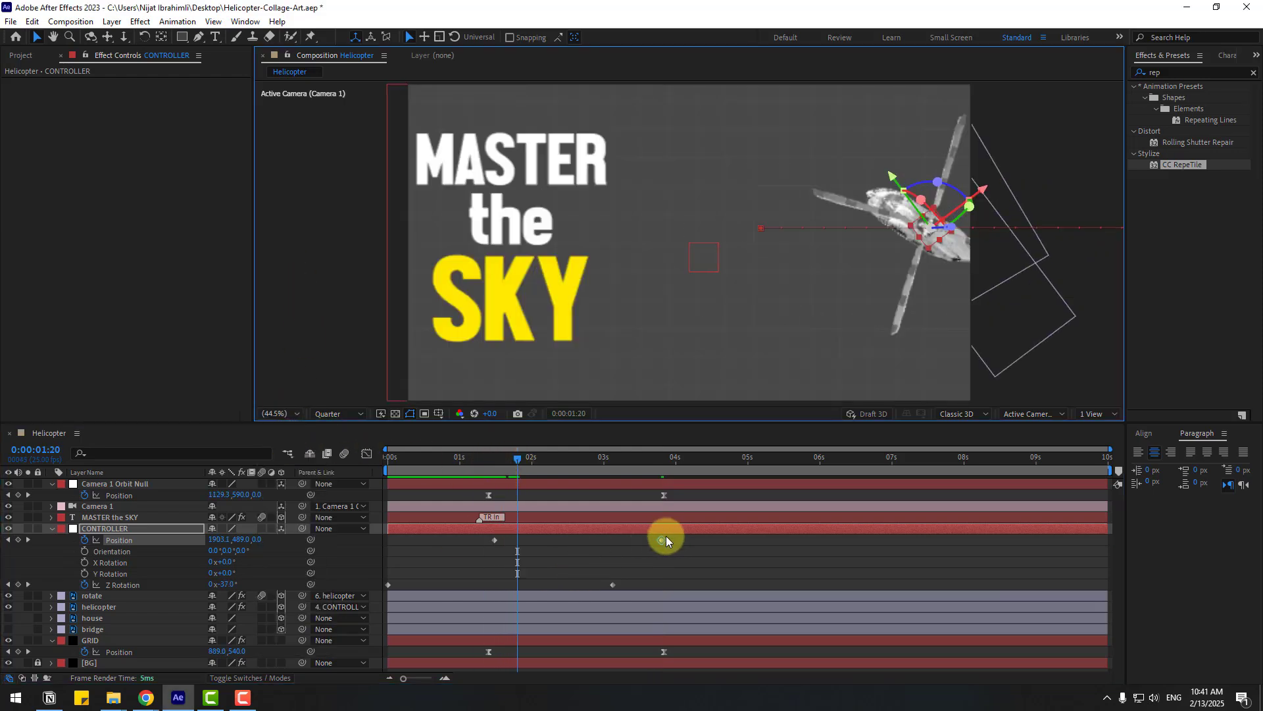
{"action": "right_click", "coordinate": [494, 539]}
{"action": "mouse_move", "coordinate": [502, 531]}
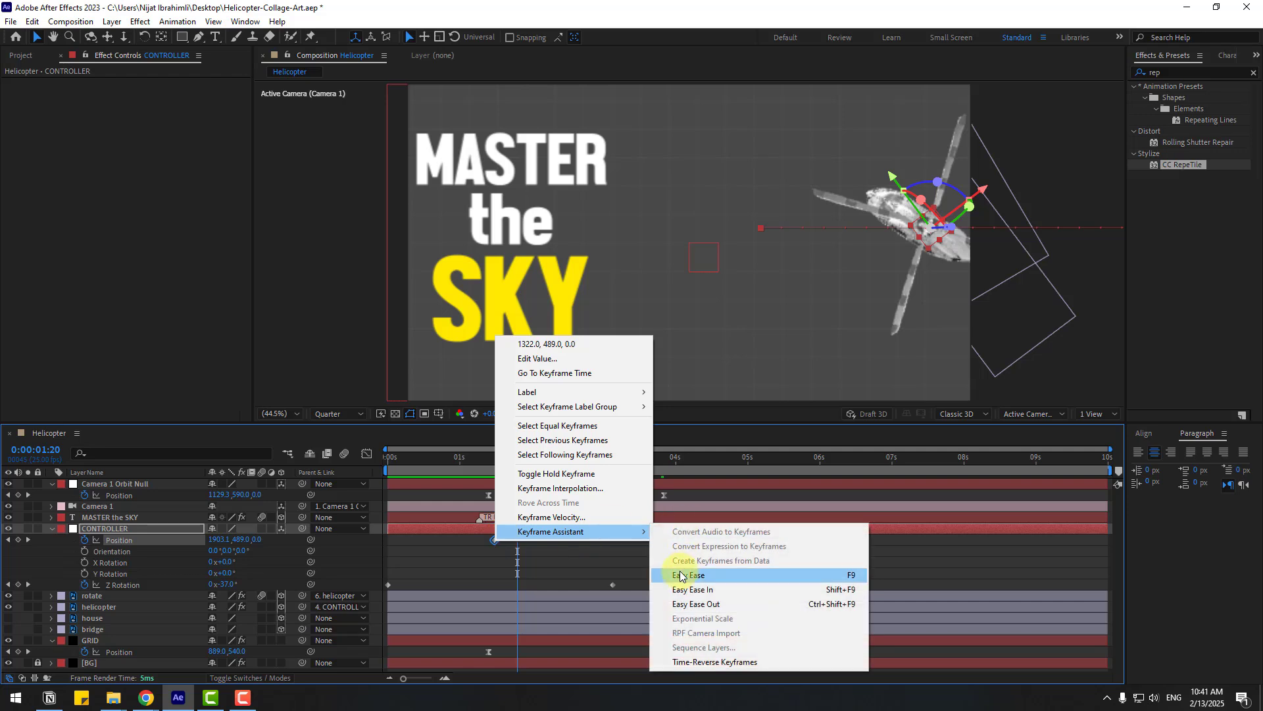
{"action": "left_click", "coordinate": [681, 575]}
{"action": "left_click_drag", "start_coordinate": [484, 457], "coordinate": [540, 463]}
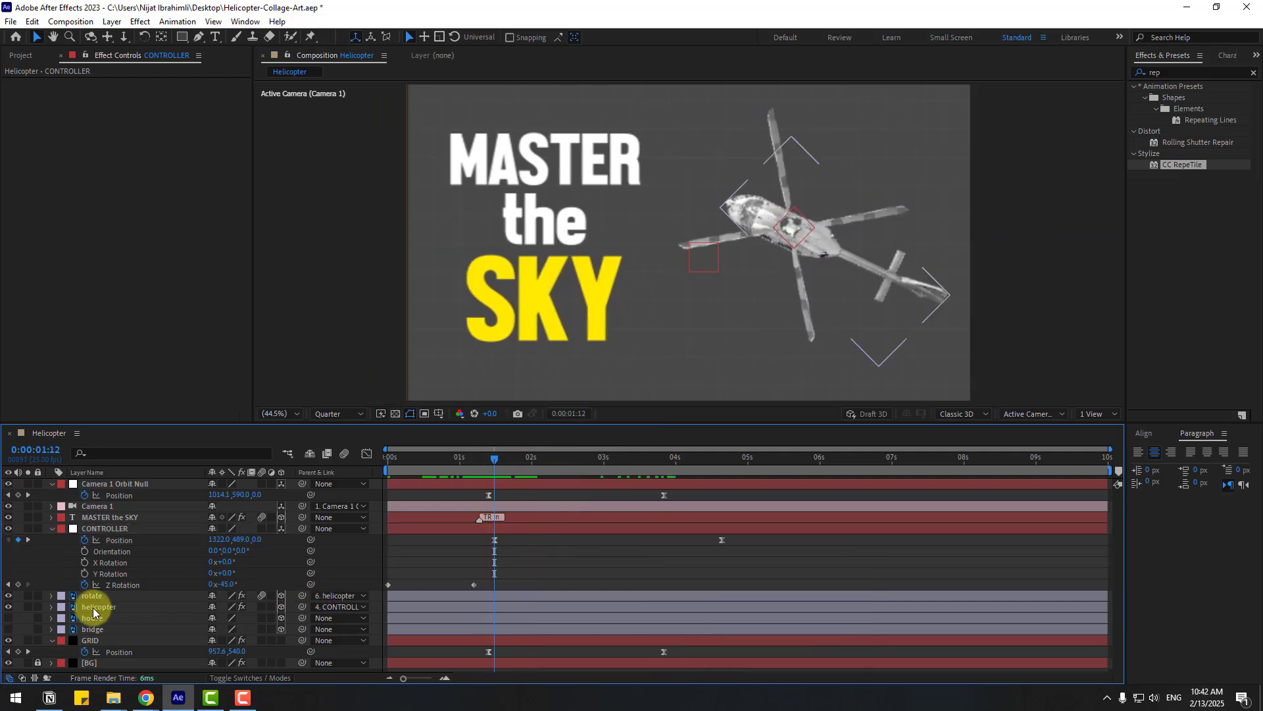
Flip the helicopter layer horizontally.
{"action": "left_click", "coordinate": [95, 608]}
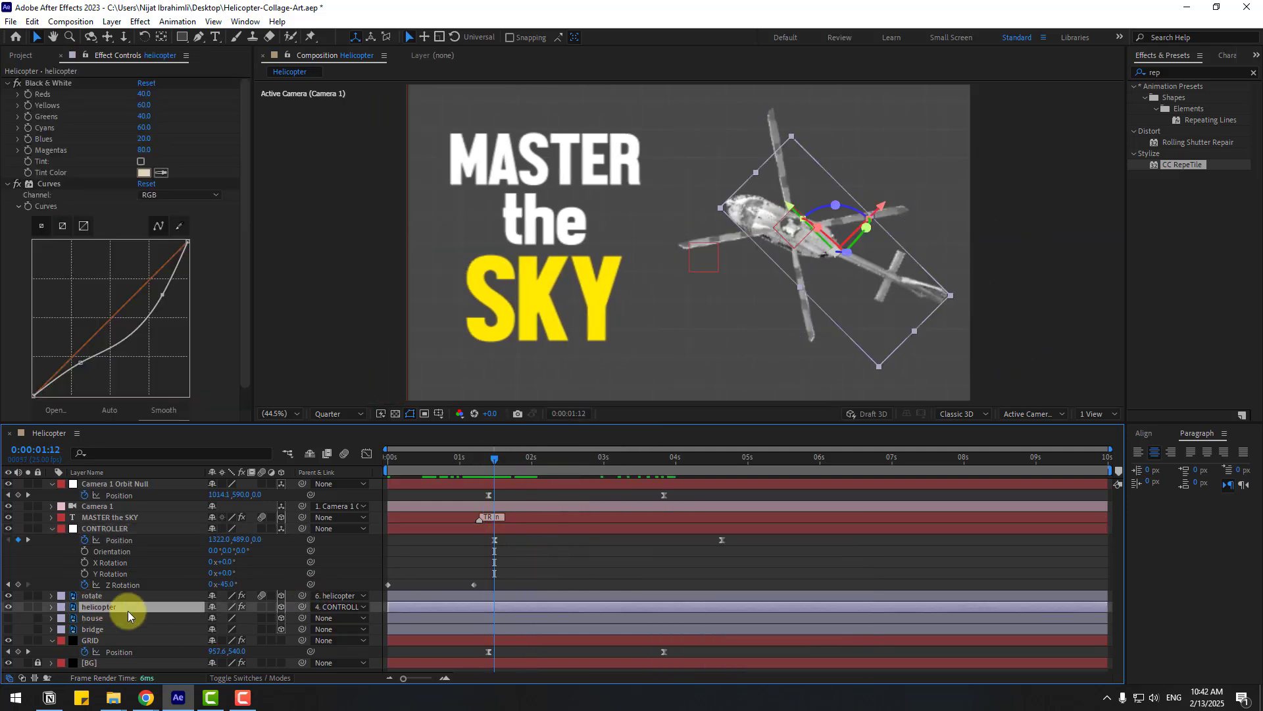
{"action": "right_click", "coordinate": [99, 609]}
{"action": "mouse_move", "coordinate": [215, 275]}
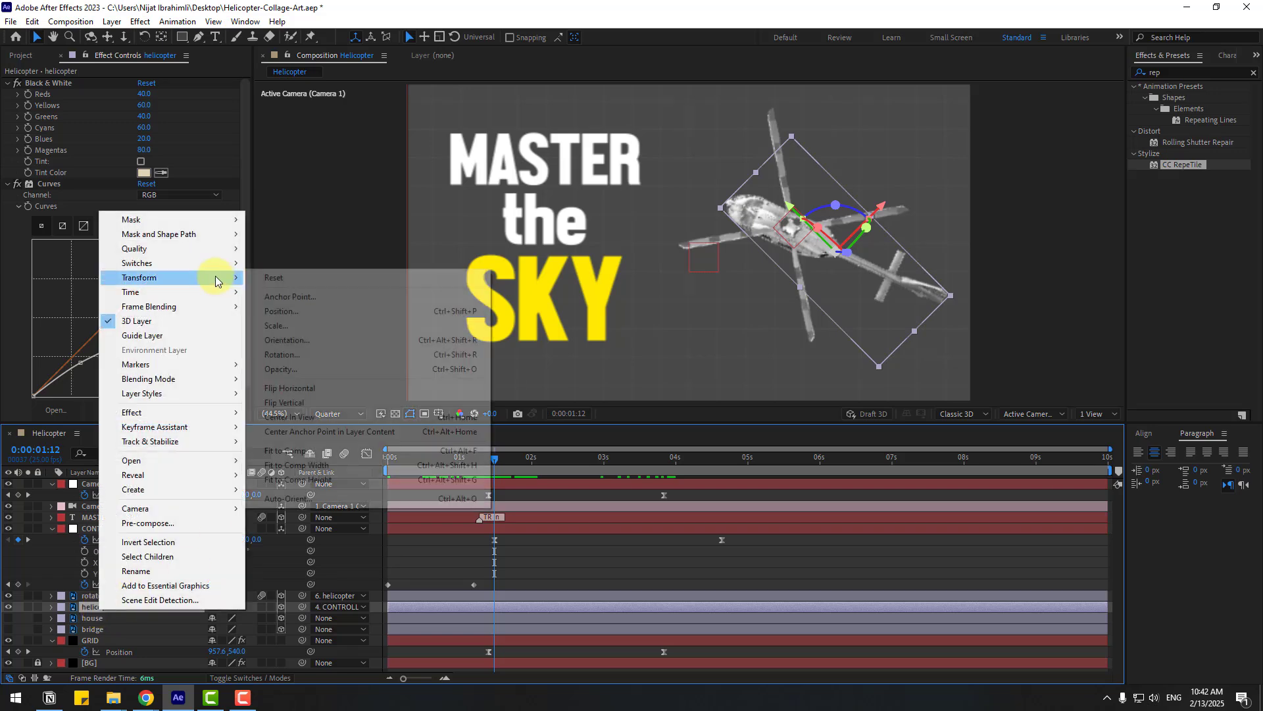
{"action": "left_click", "coordinate": [301, 390]}
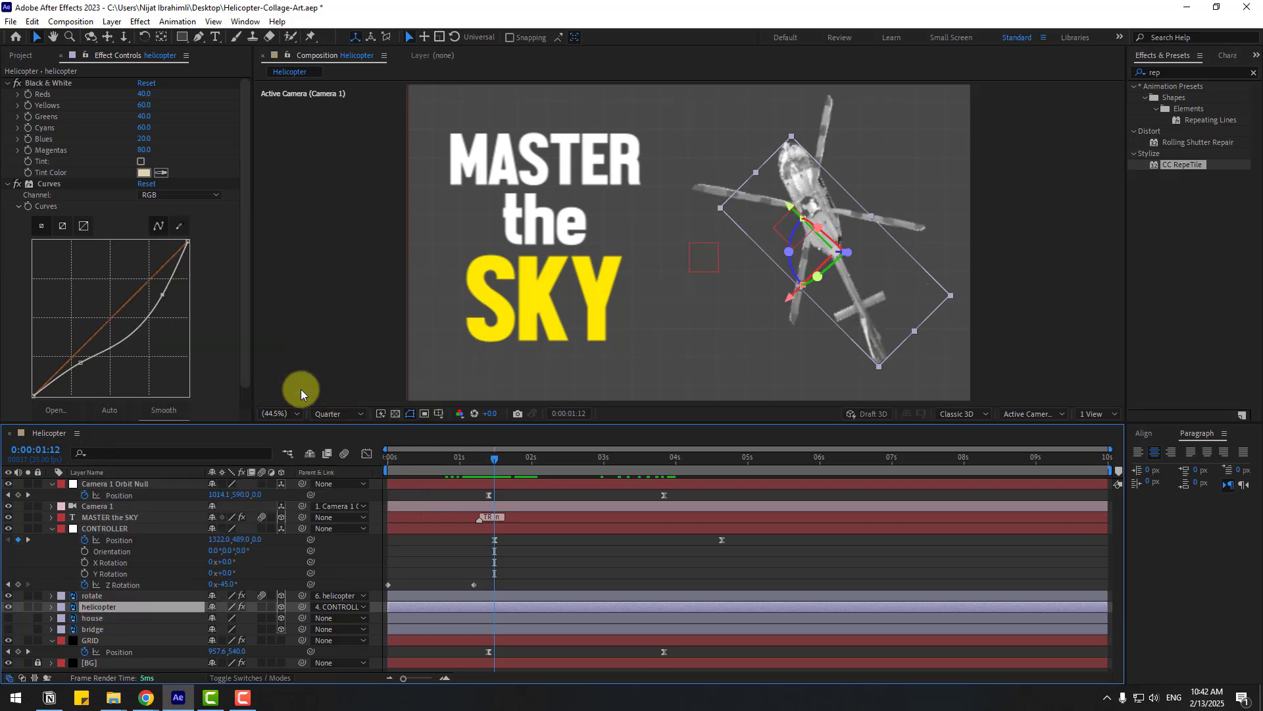
{"action": "left_click", "coordinate": [563, 540]}
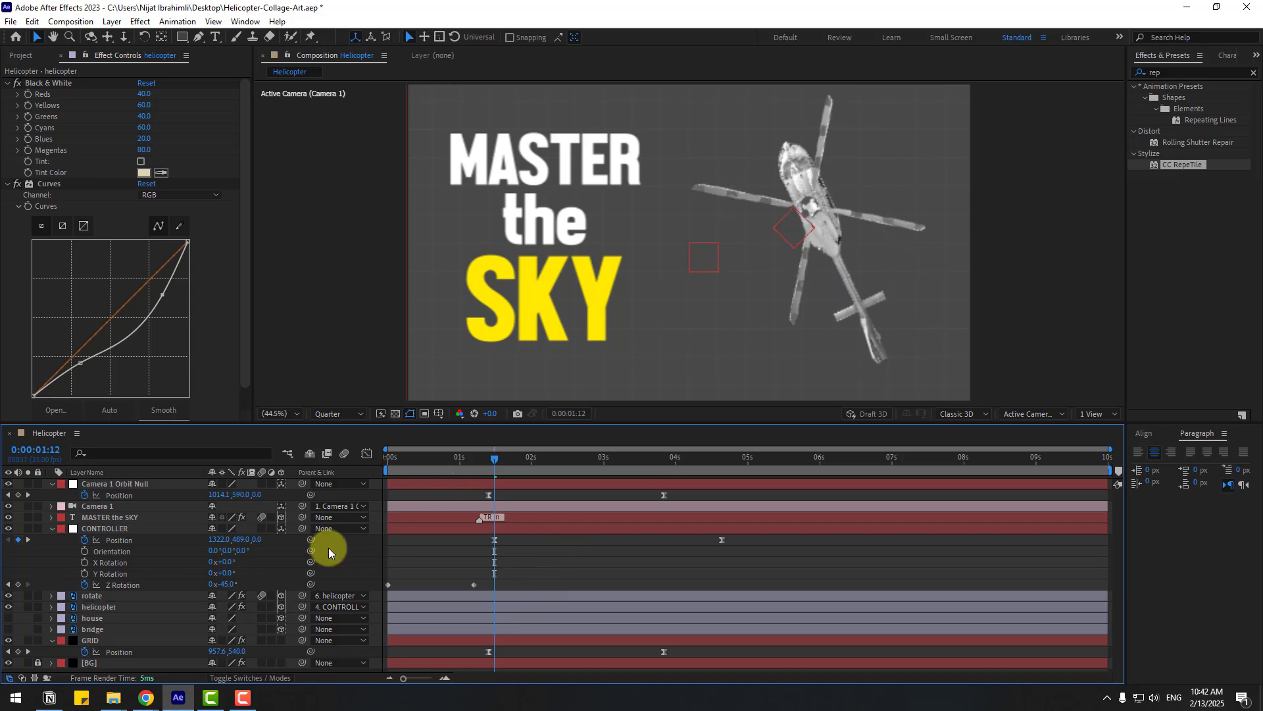
Keyframe the CONTROLLER's Z Rotation at the start and at 1:12.
{"action": "left_click", "coordinate": [474, 583]}
{"action": "key", "text": "Delete"}
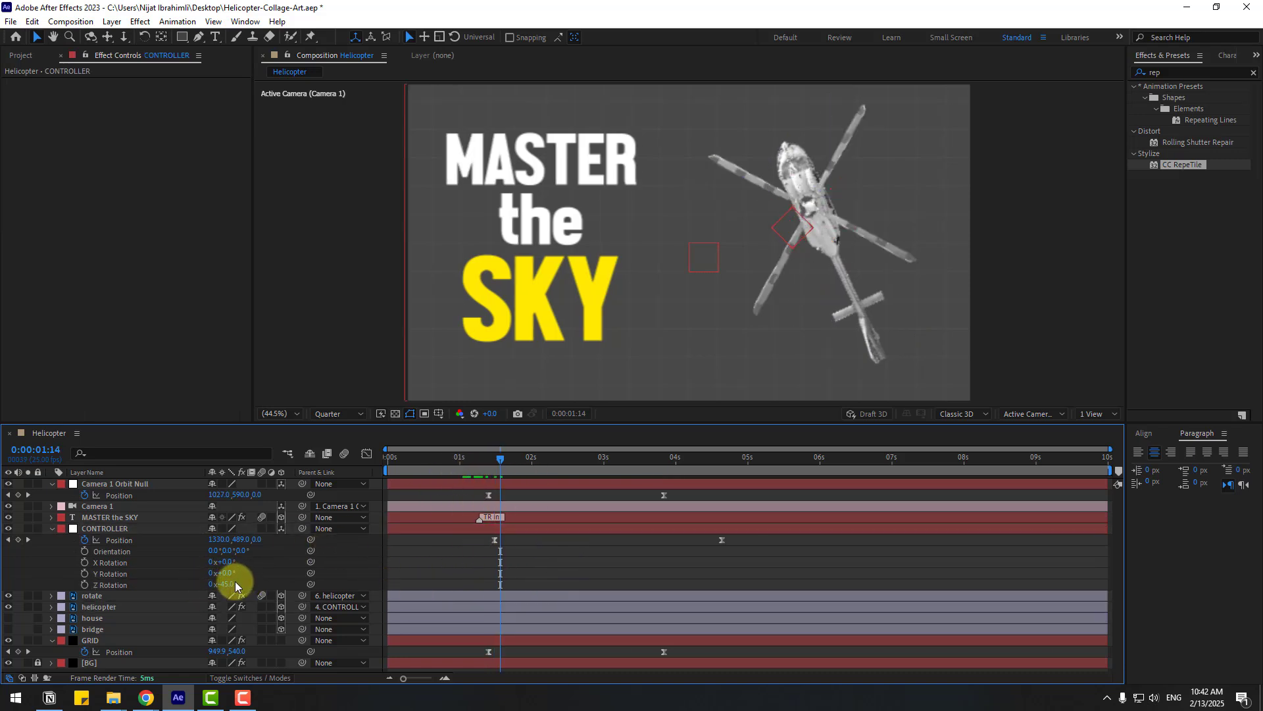
{"action": "left_click_drag", "start_coordinate": [234, 584], "coordinate": [294, 577]}
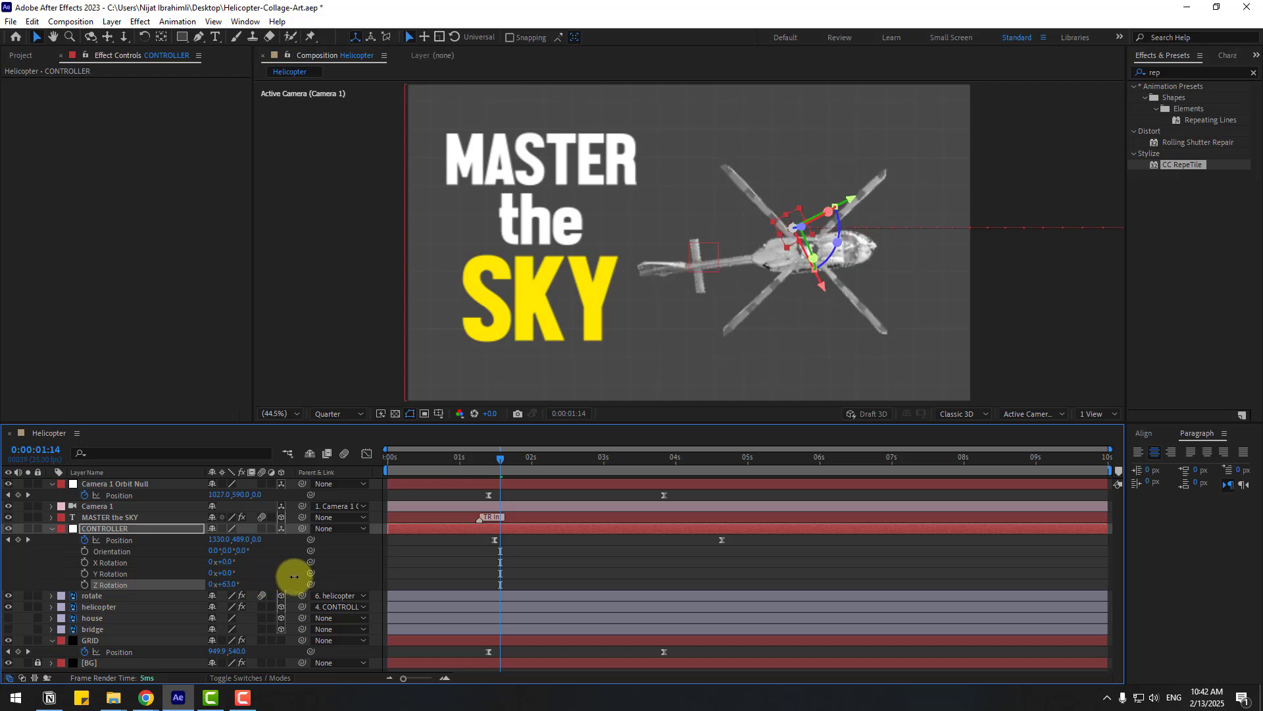
{"action": "key", "text": "Home"}
{"action": "left_click", "coordinate": [83, 584]}
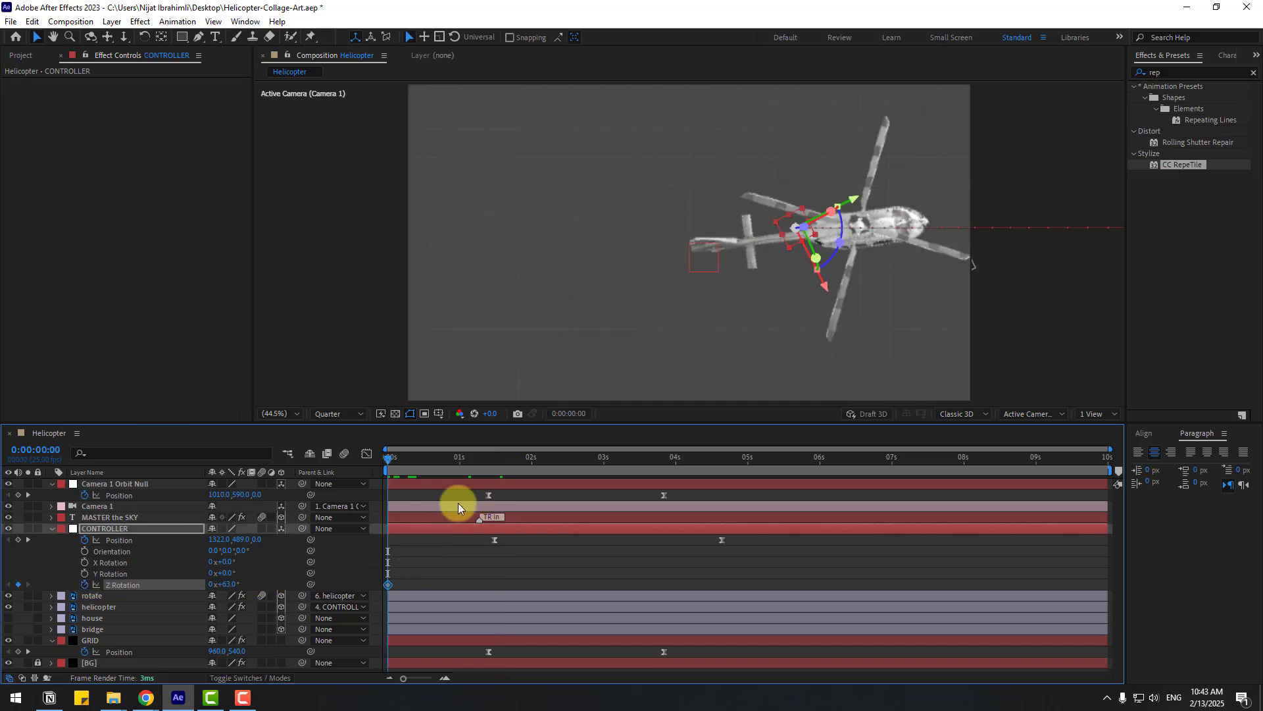
{"action": "left_click_drag", "start_coordinate": [417, 465], "coordinate": [496, 466]}
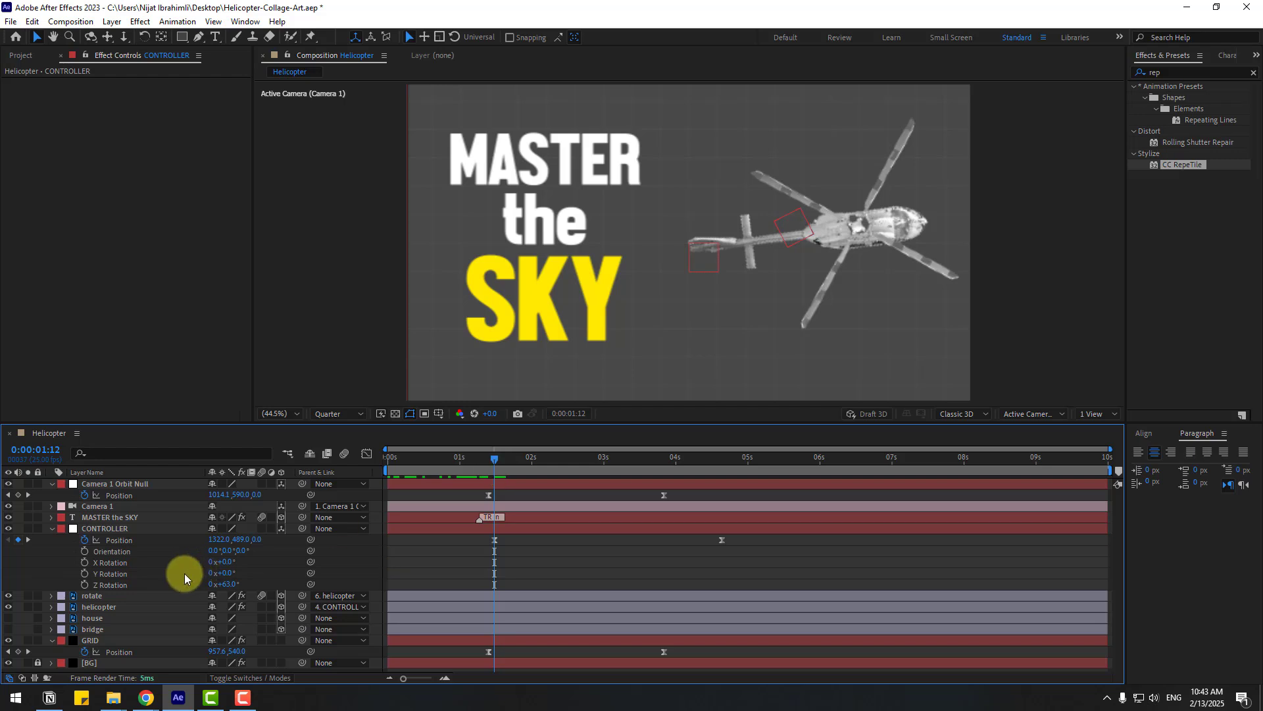
{"action": "left_click", "coordinate": [84, 584]}
Set the starting Z Rotation to 126°, nudge the helicopter up, and preview.
{"action": "key", "text": "Home"}
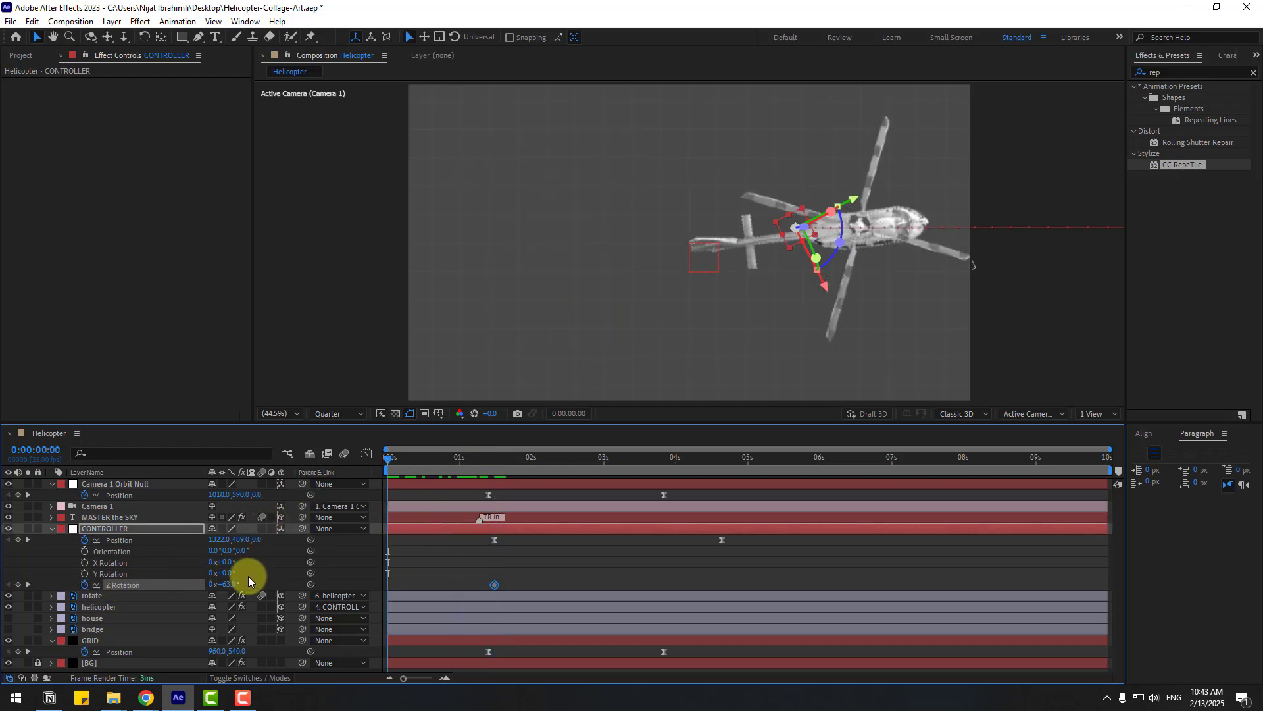
{"action": "left_click_drag", "start_coordinate": [227, 585], "coordinate": [265, 584]}
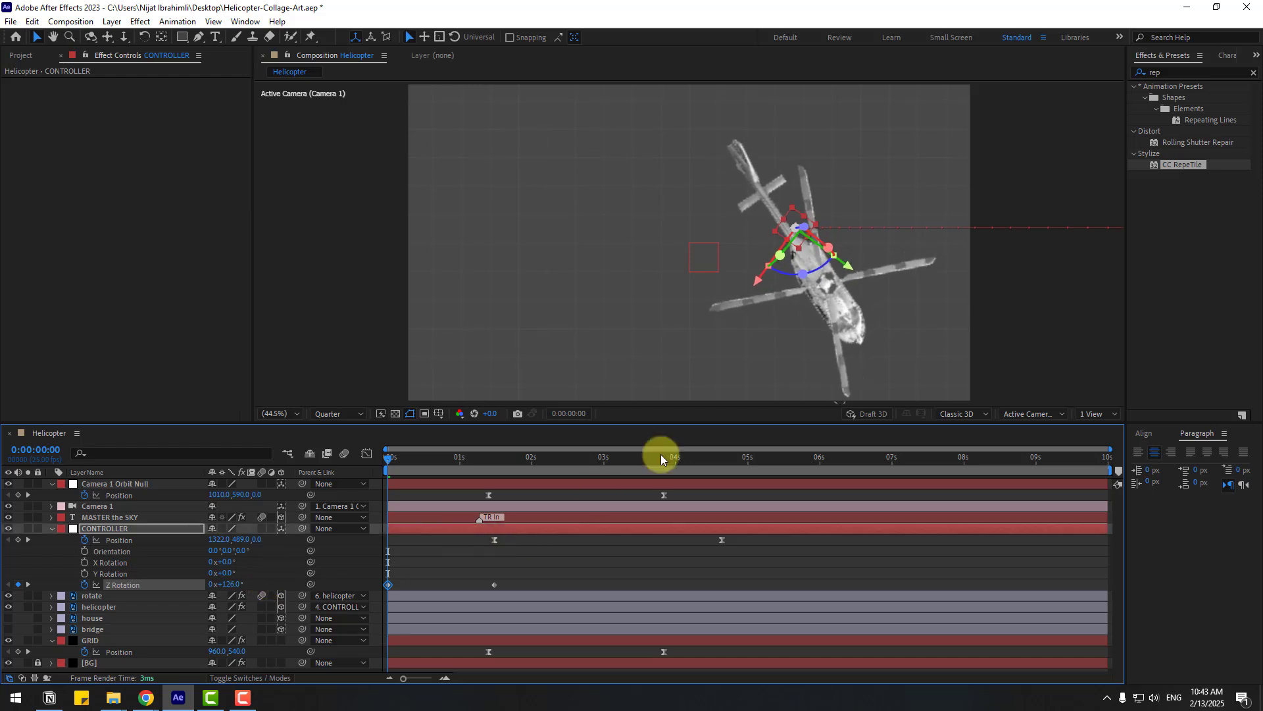
{"action": "left_click", "coordinate": [793, 259]}
{"action": "left_click_drag", "start_coordinate": [793, 258], "coordinate": [787, 202]}
{"action": "key", "text": "space"}
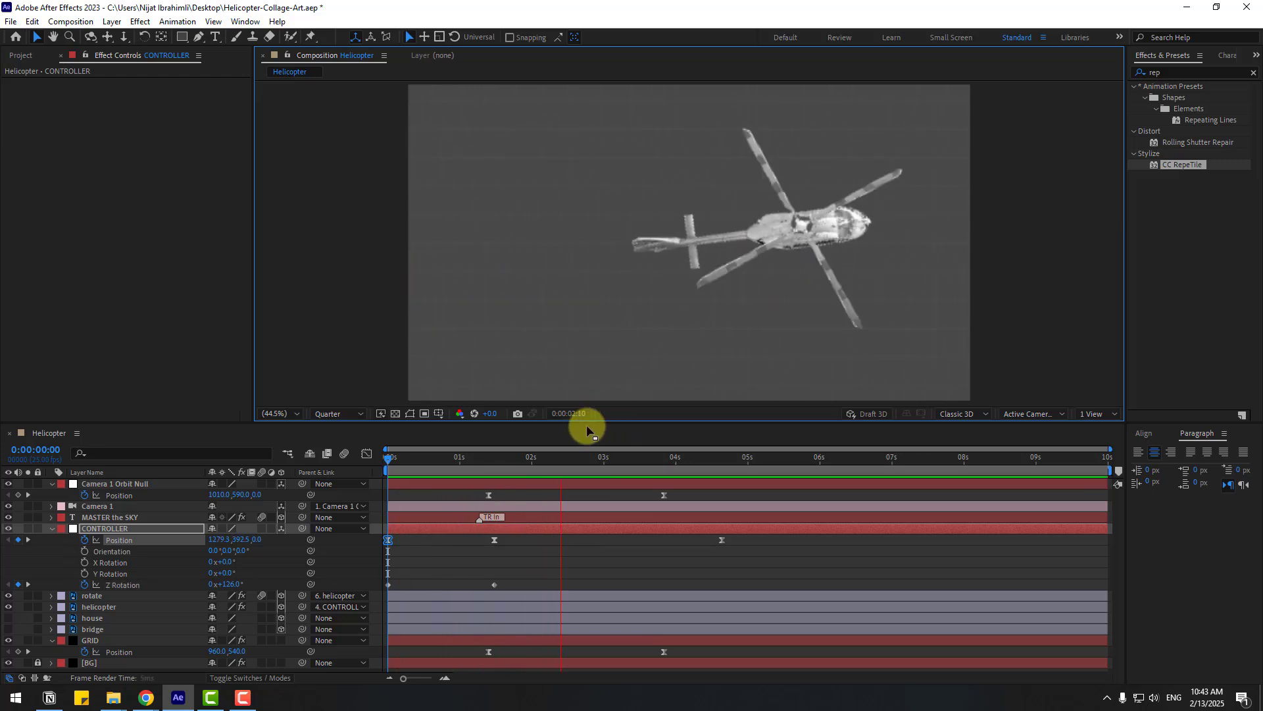
{"action": "left_click", "coordinate": [515, 456]}
Apply Easy Ease to the Z Rotation keyframes.
{"action": "left_click_drag", "start_coordinate": [509, 582], "coordinate": [398, 586]}
{"action": "right_click", "coordinate": [388, 587]}
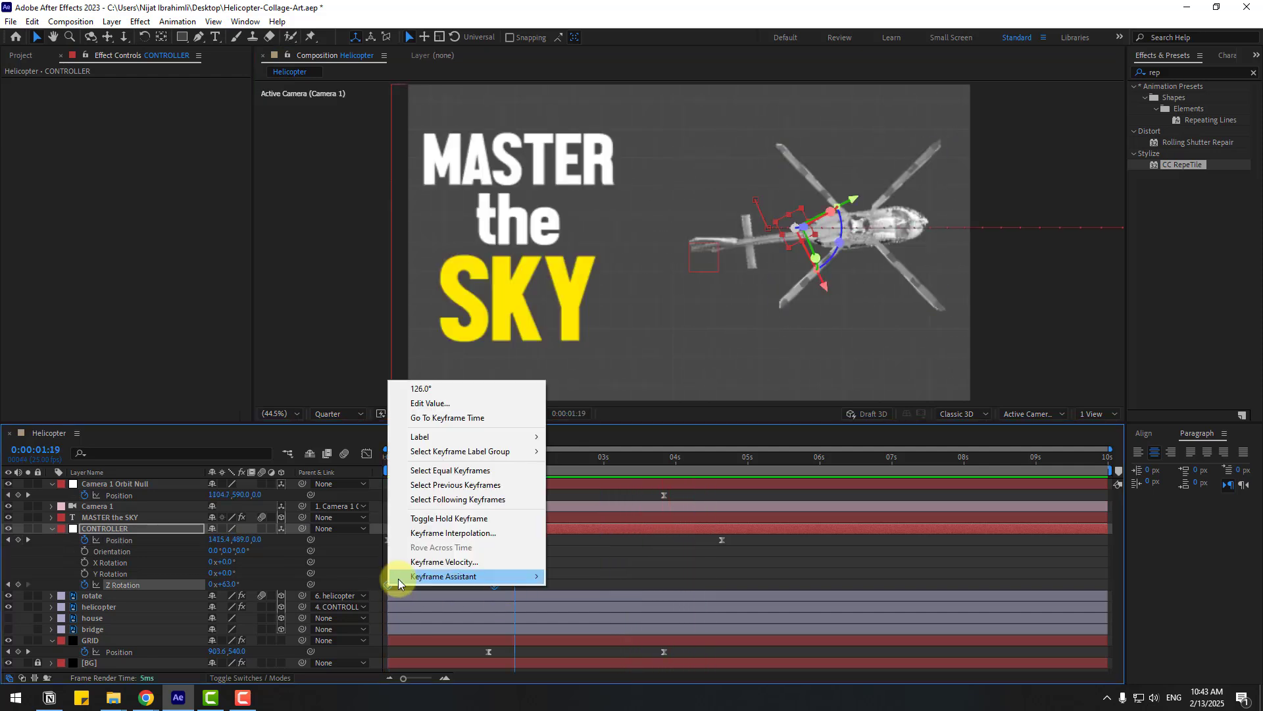
{"action": "mouse_move", "coordinate": [454, 572]}
{"action": "left_click", "coordinate": [566, 487]}
Add later Z Rotation keyframes (about 74° at 2:18, final at 3:23), preview, and save.
{"action": "left_click_drag", "start_coordinate": [450, 461], "coordinate": [585, 459]}
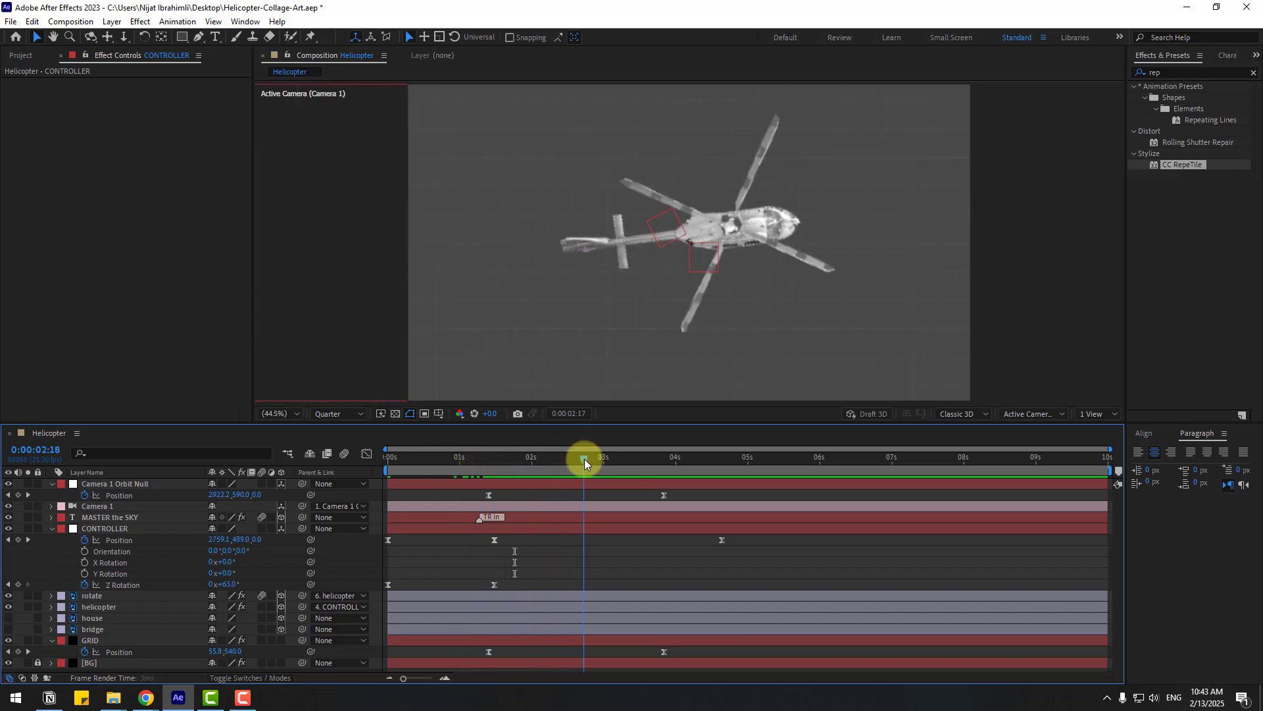
{"action": "mouse_move", "coordinate": [226, 584]}
{"action": "left_mouse_down"}
{"action": "mouse_move", "coordinate": [244, 584]}
{"action": "mouse_move", "coordinate": [219, 590]}
{"action": "left_mouse_up"}
{"action": "left_click", "coordinate": [670, 456]}
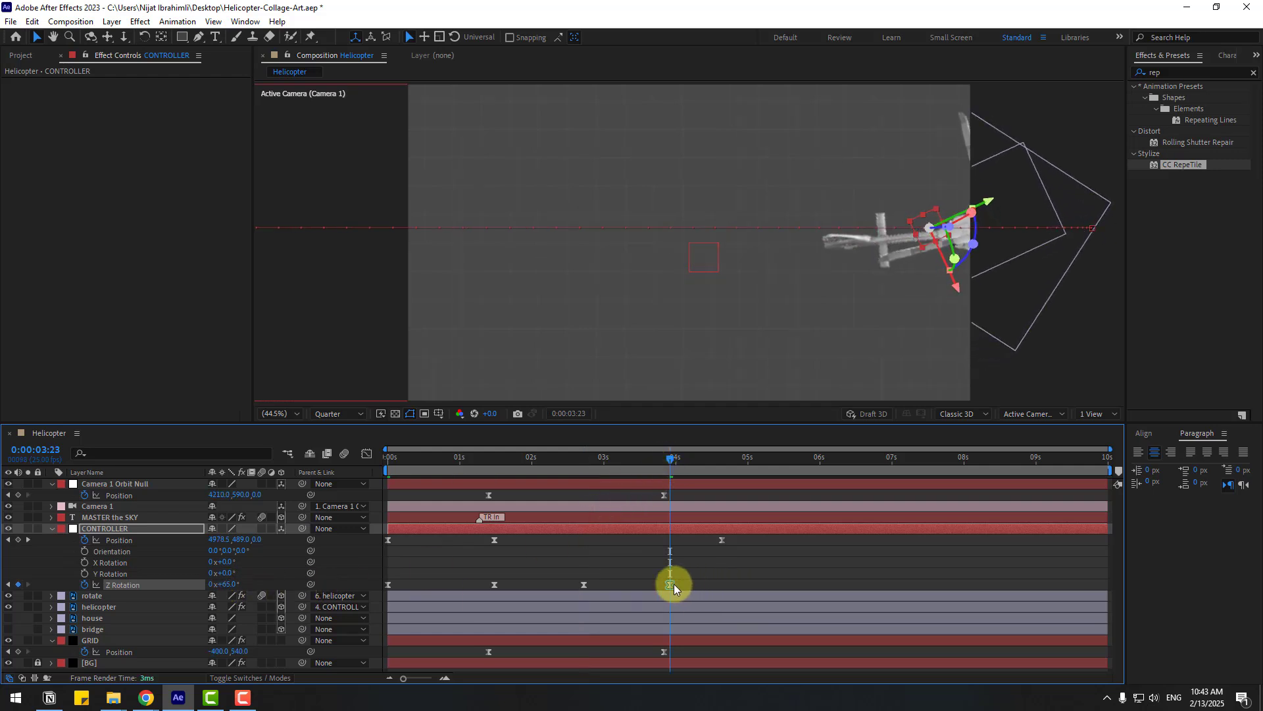
{"action": "left_click_drag", "start_coordinate": [669, 585], "coordinate": [678, 584]}
{"action": "key", "text": "space"}
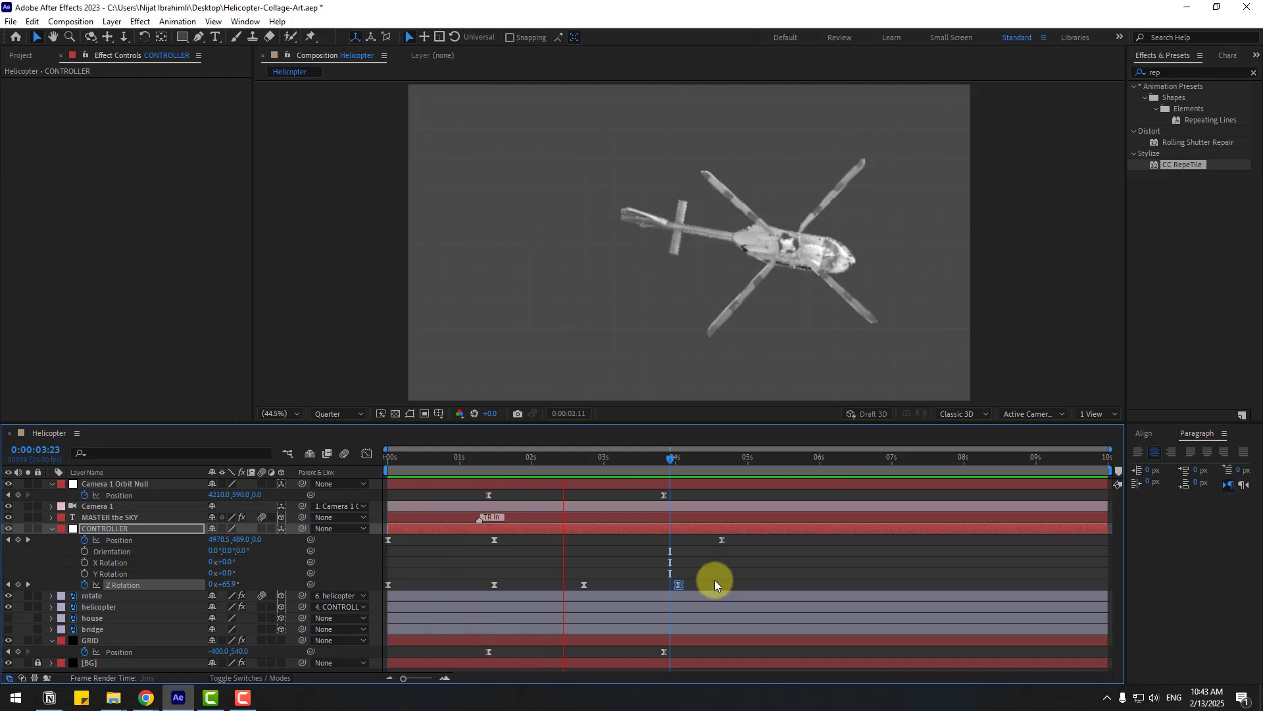
{"action": "left_click", "coordinate": [762, 562]}
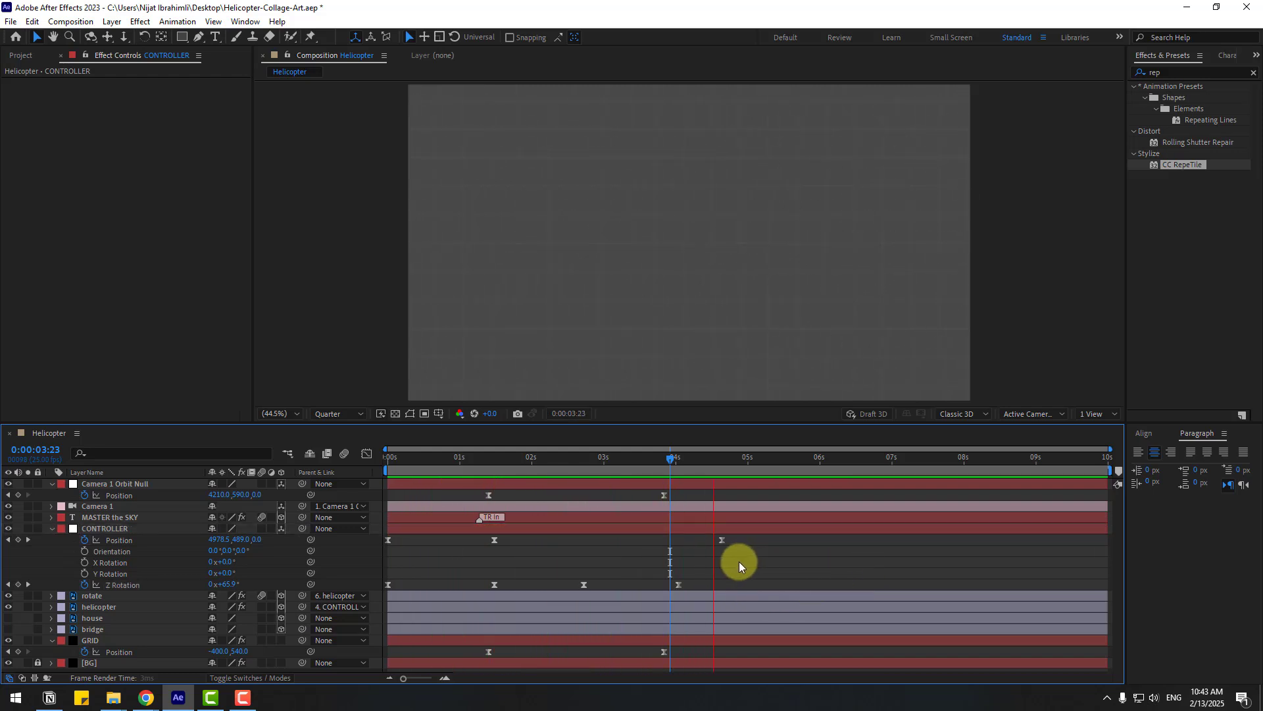
{"action": "key", "text": "ctrl+s"}
{"action": "left_click", "coordinate": [52, 528]}
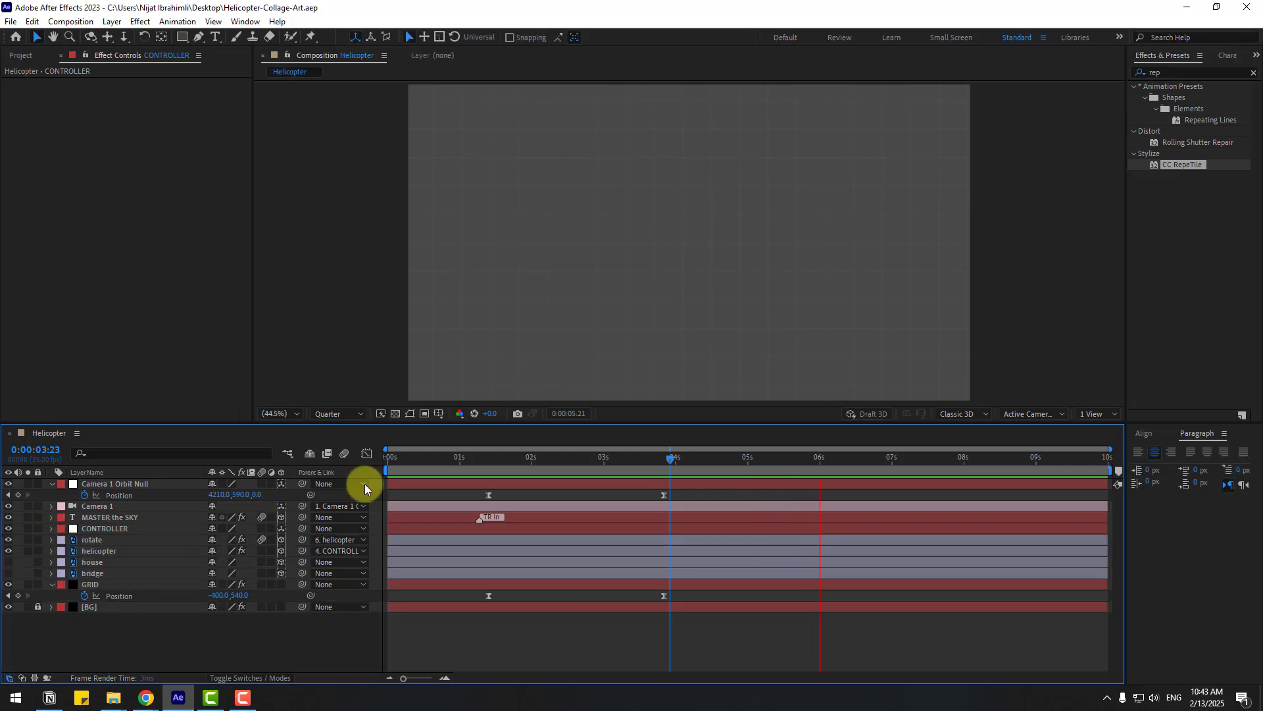
At 3:10, parent the house layer to the bridge layer.
{"action": "left_click", "coordinate": [633, 454]}
{"action": "left_click", "coordinate": [91, 574]}
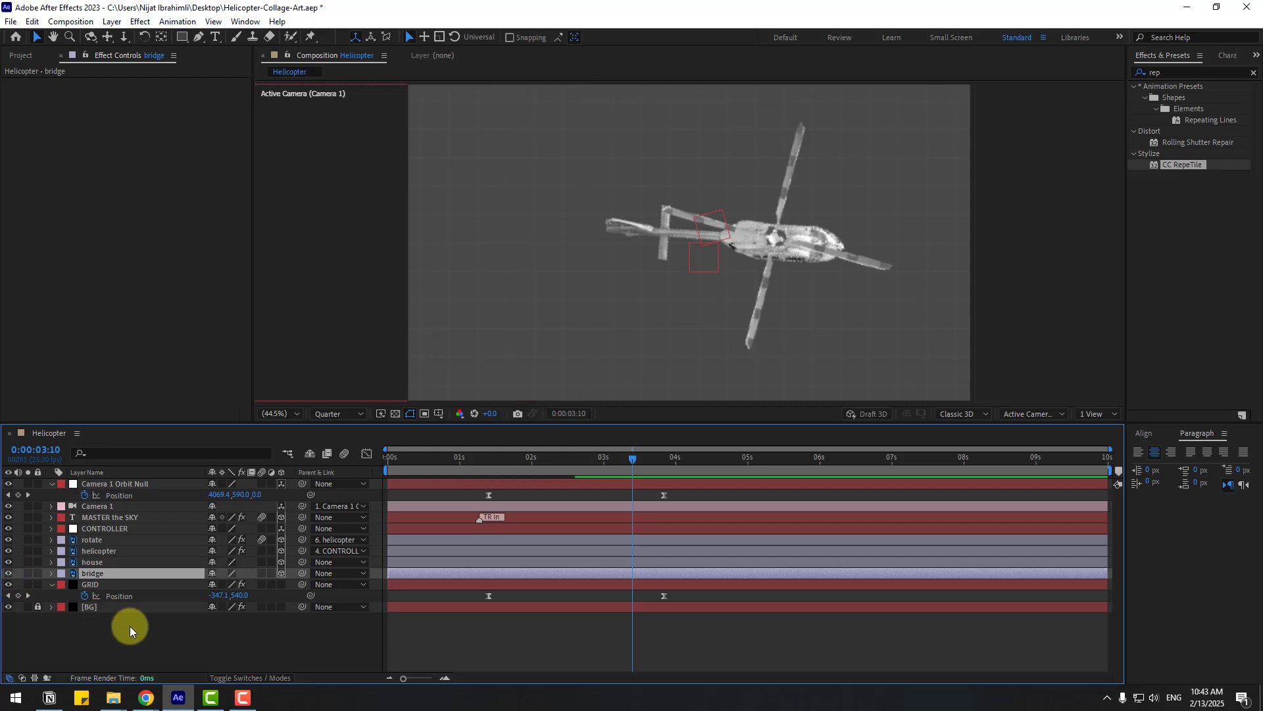
{"action": "left_click", "coordinate": [94, 563]}
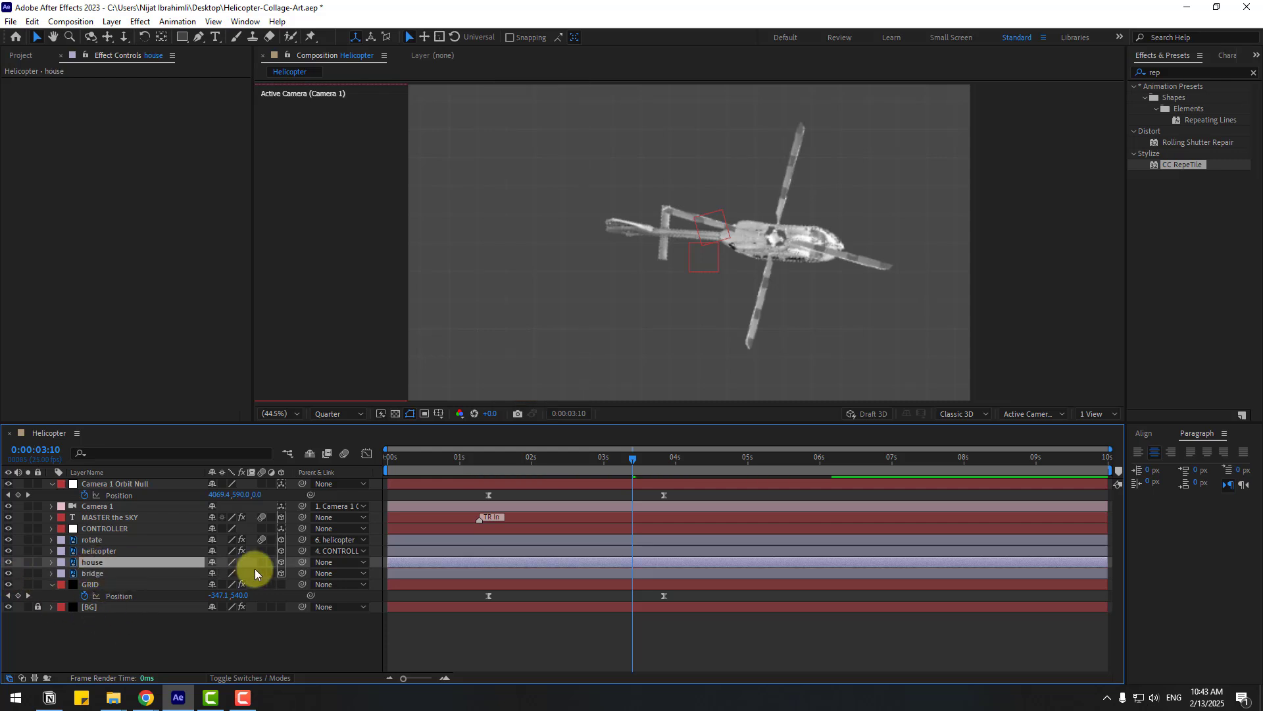
{"action": "left_click_drag", "start_coordinate": [104, 571], "coordinate": [99, 574]}
Slide the bridge photo into the composition frame and check its overlap.
{"action": "left_click", "coordinate": [96, 575]}
{"action": "scroll", "coordinate": [767, 274], "scroll_direction": "down", "scroll_amount": 2}
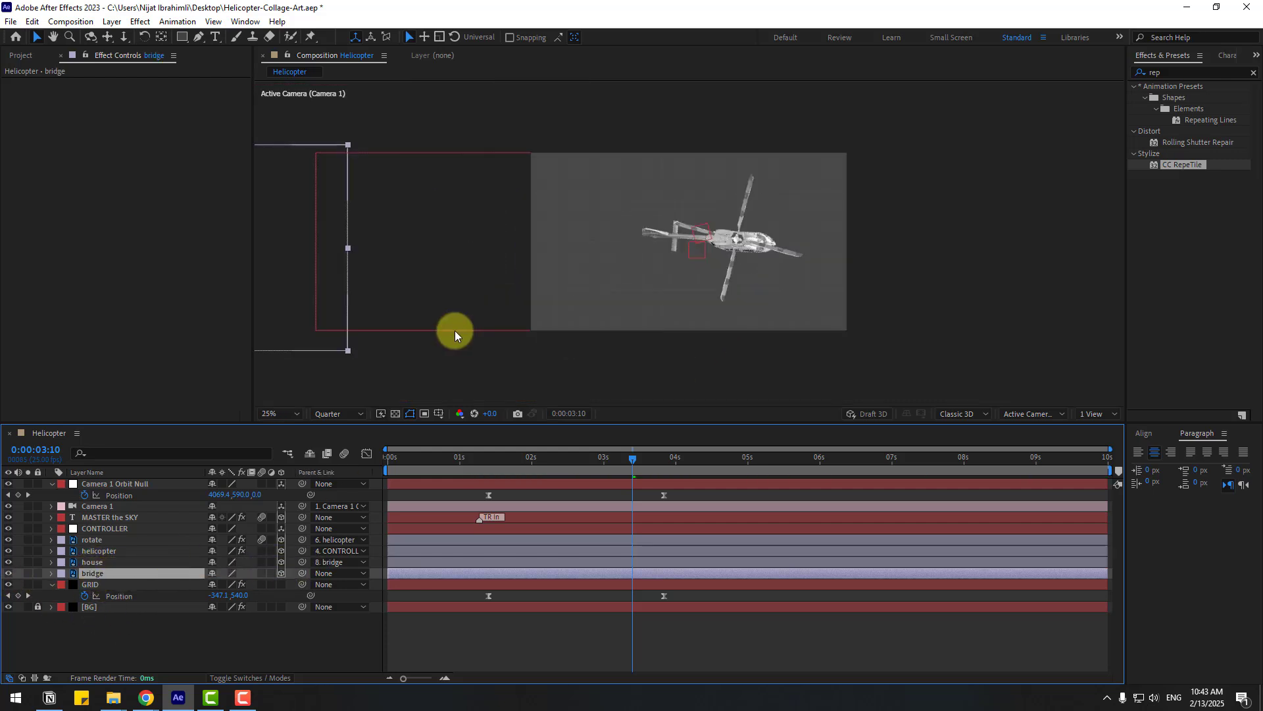
{"action": "left_click_drag", "start_coordinate": [307, 327], "coordinate": [803, 318]}
{"action": "scroll", "coordinate": [803, 319], "scroll_direction": "up", "scroll_amount": 2}
{"action": "left_click_drag", "start_coordinate": [500, 455], "coordinate": [603, 448]}
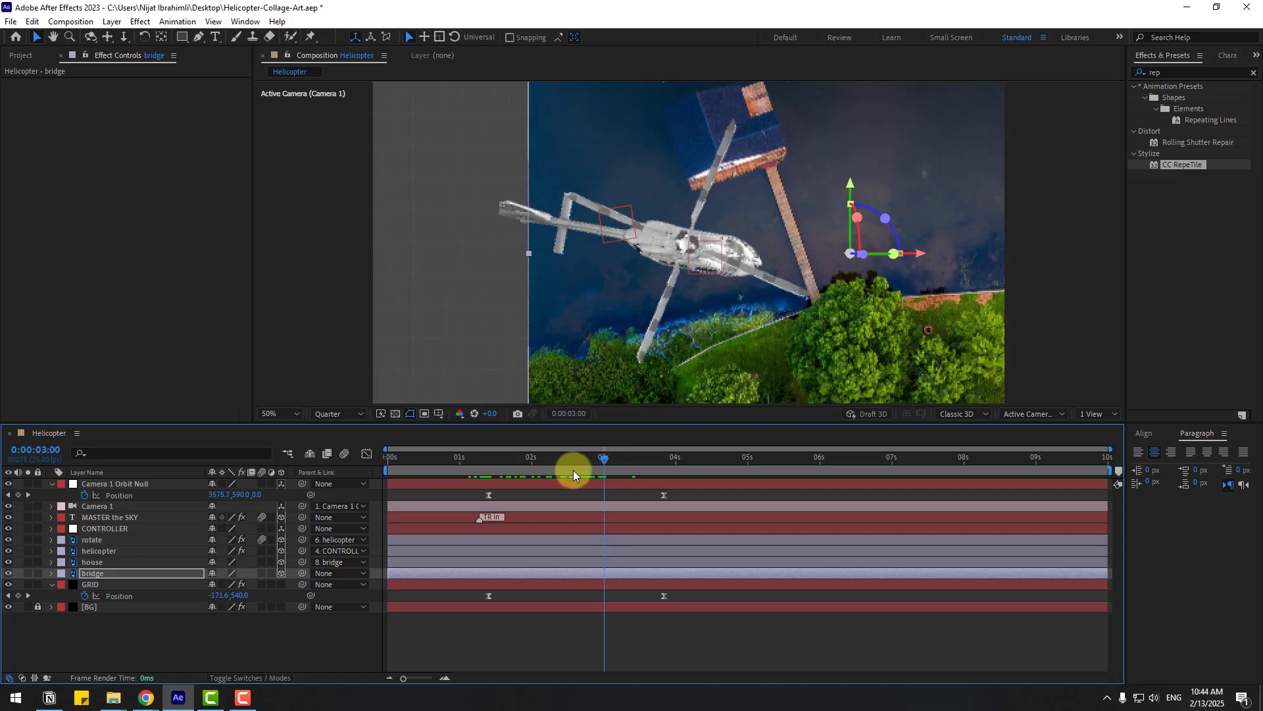
{"action": "left_click", "coordinate": [97, 576]}
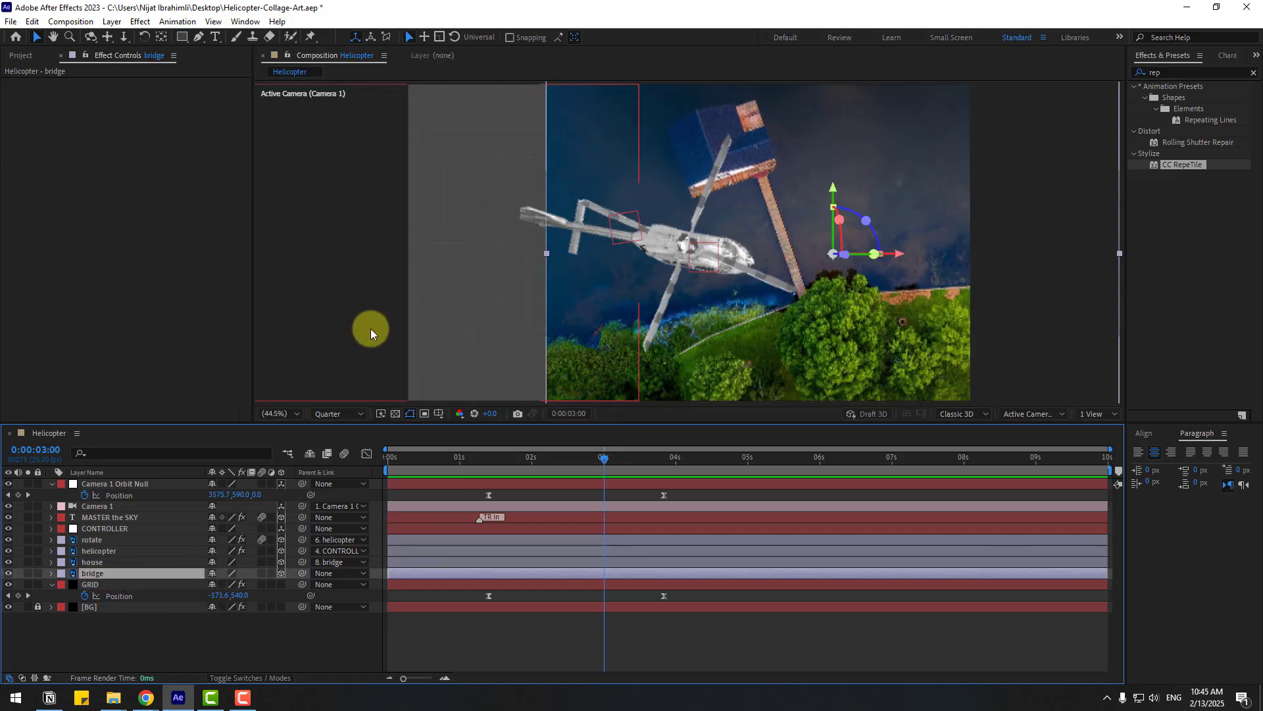
{"action": "left_click", "coordinate": [184, 38]}
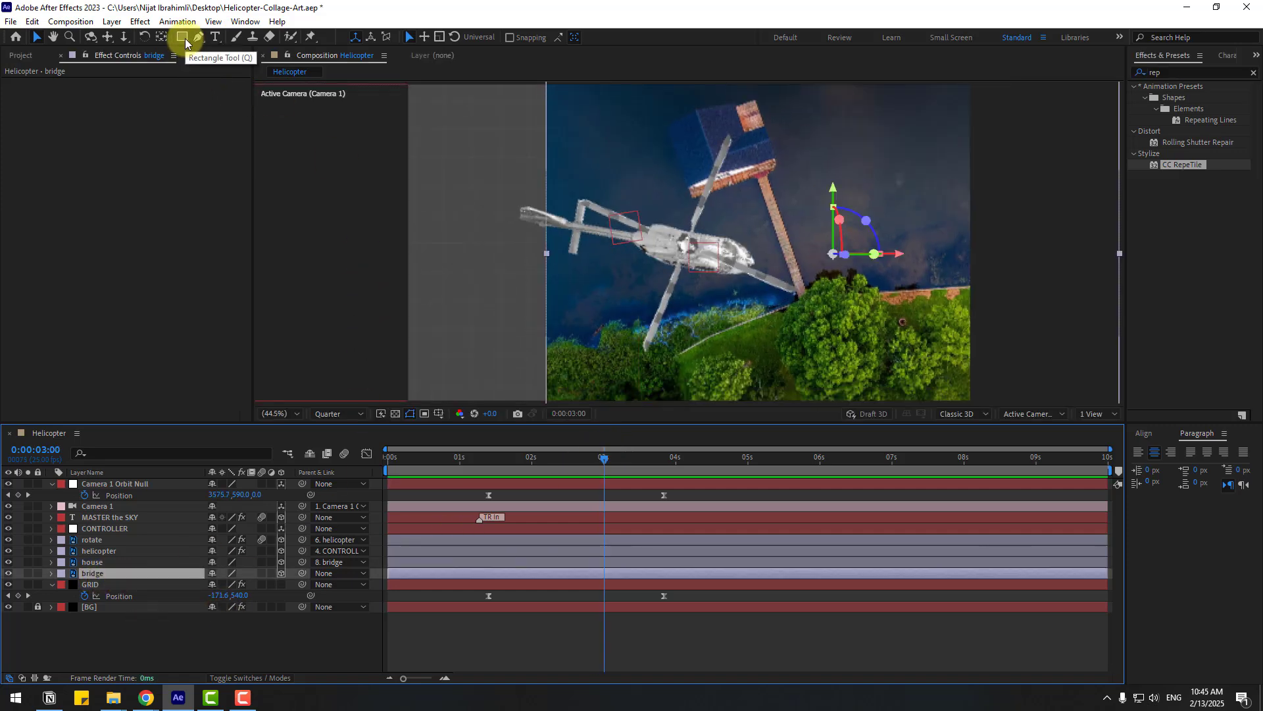
Draw an inverted rectangular mask on the bridge photo and feather its edge.
{"action": "scroll", "coordinate": [572, 198], "scroll_direction": "down", "scroll_amount": 2}
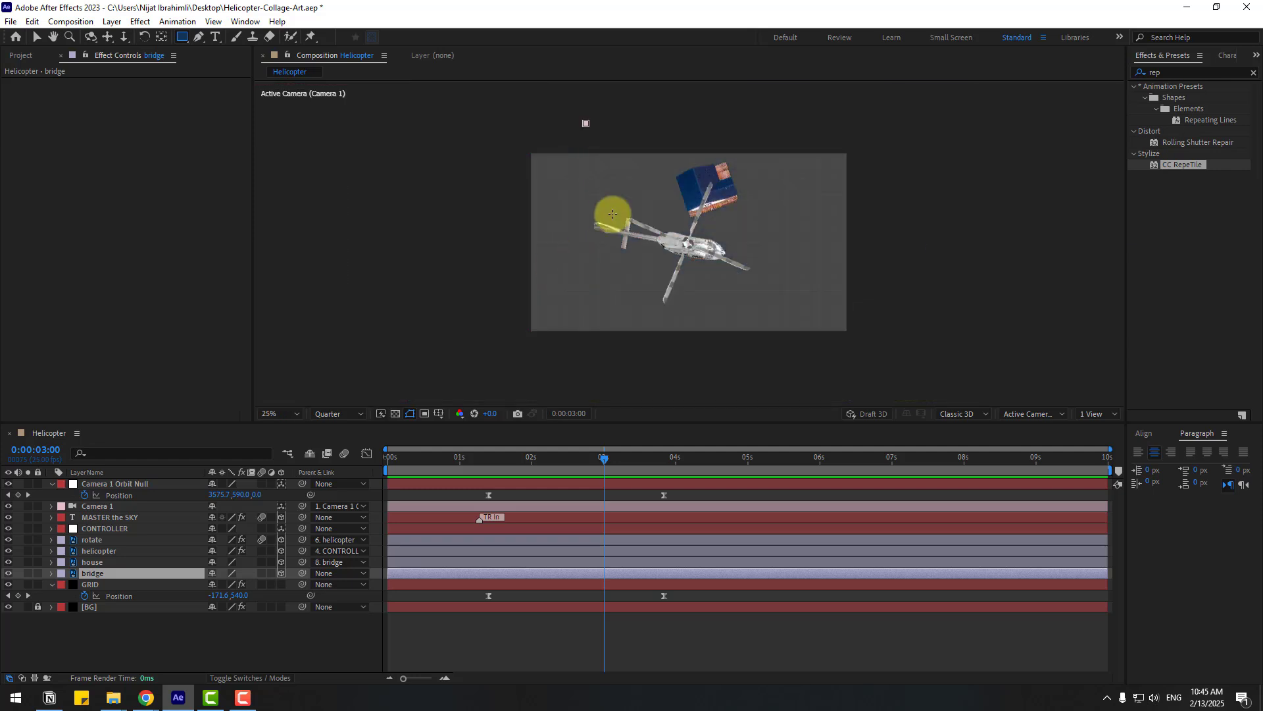
{"action": "left_click_drag", "start_coordinate": [586, 124], "coordinate": [658, 359]}
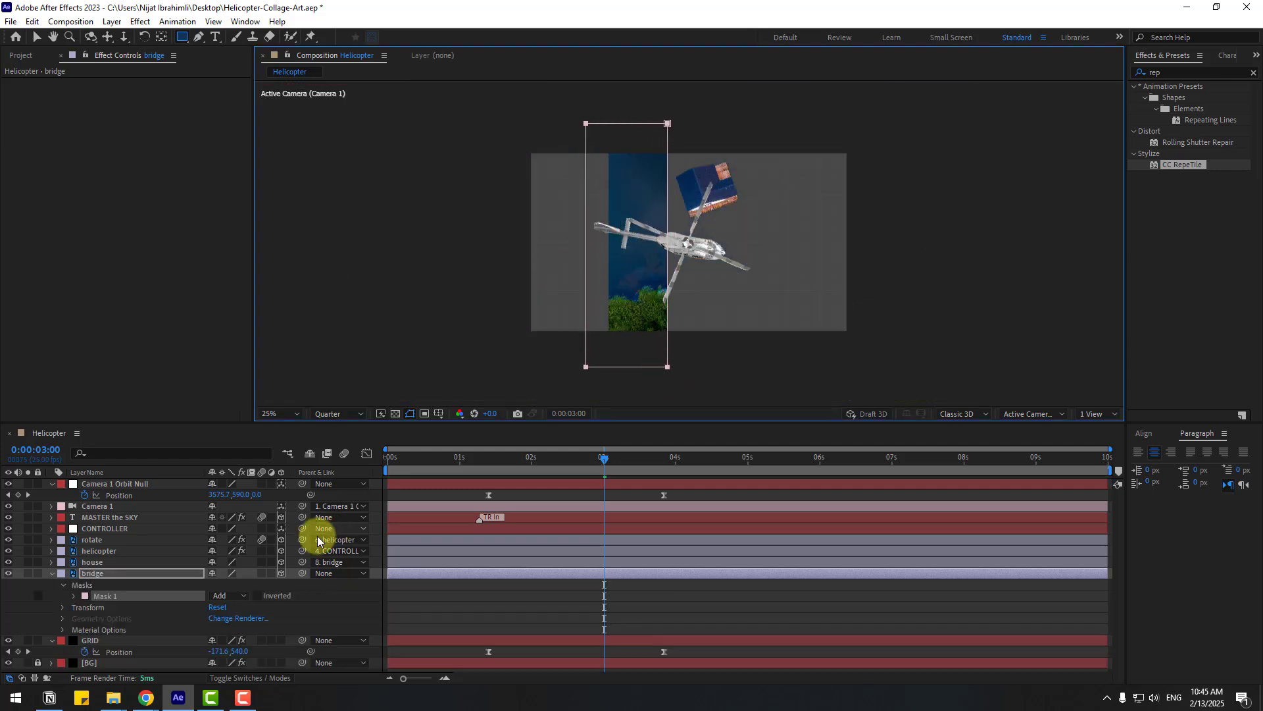
{"action": "left_click", "coordinate": [257, 595]}
{"action": "scroll", "coordinate": [502, 338], "scroll_direction": "up", "scroll_amount": 2}
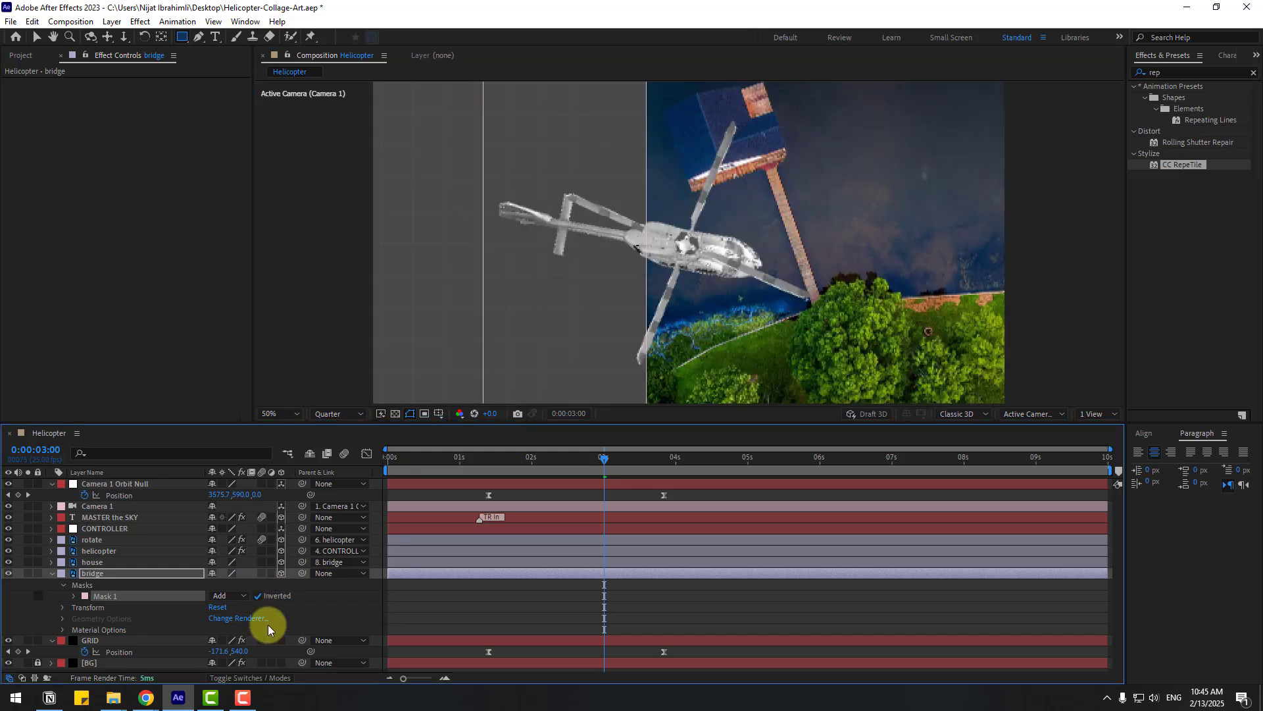
{"action": "left_click", "coordinate": [73, 597]}
{"action": "left_click_drag", "start_coordinate": [237, 617], "coordinate": [508, 592]}
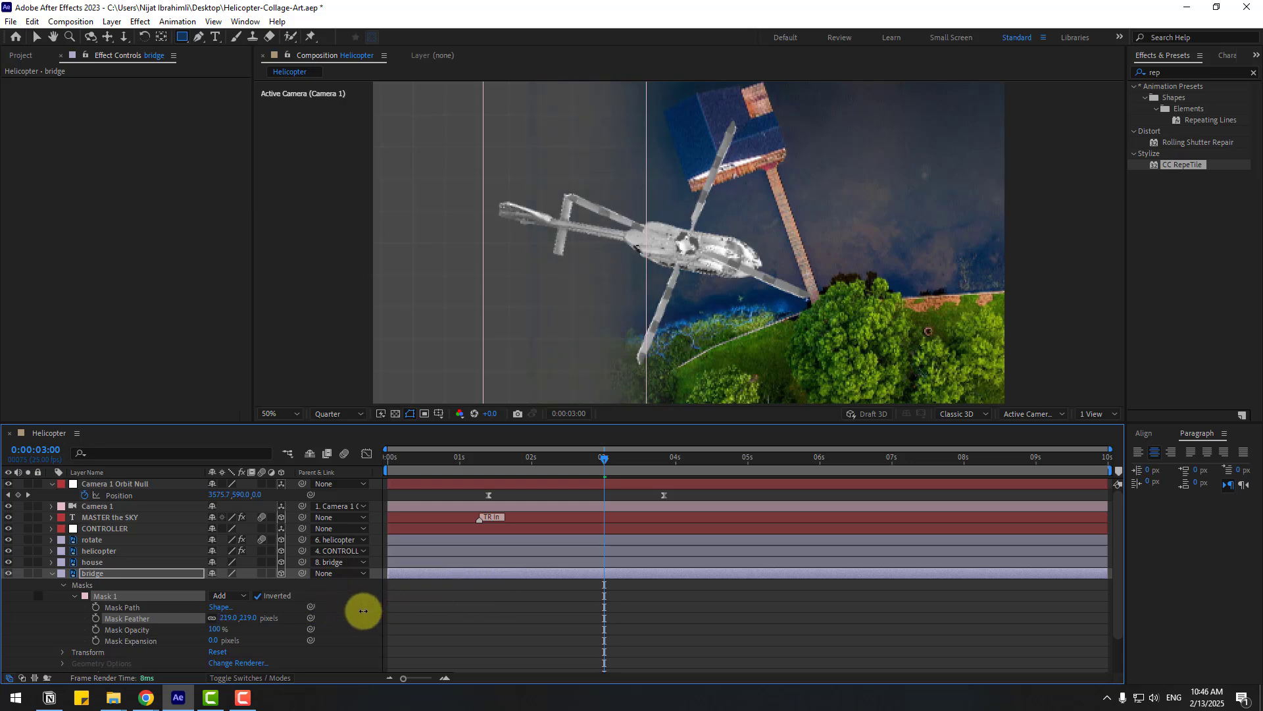
{"action": "key", "text": "v"}
{"action": "left_click", "coordinate": [722, 630]}
Review the transition, fit the composition in the viewer, and collapse the mask properties.
{"action": "left_click_drag", "start_coordinate": [472, 463], "coordinate": [604, 486]}
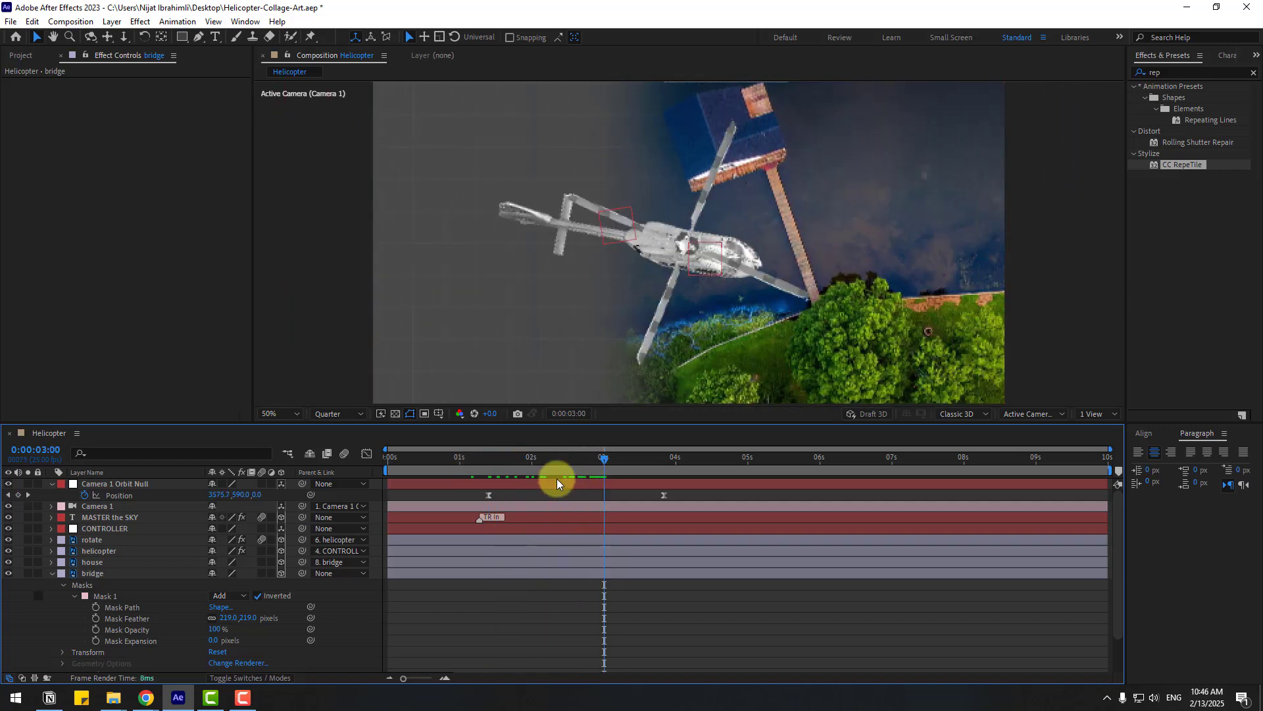
{"action": "left_click", "coordinate": [276, 410]}
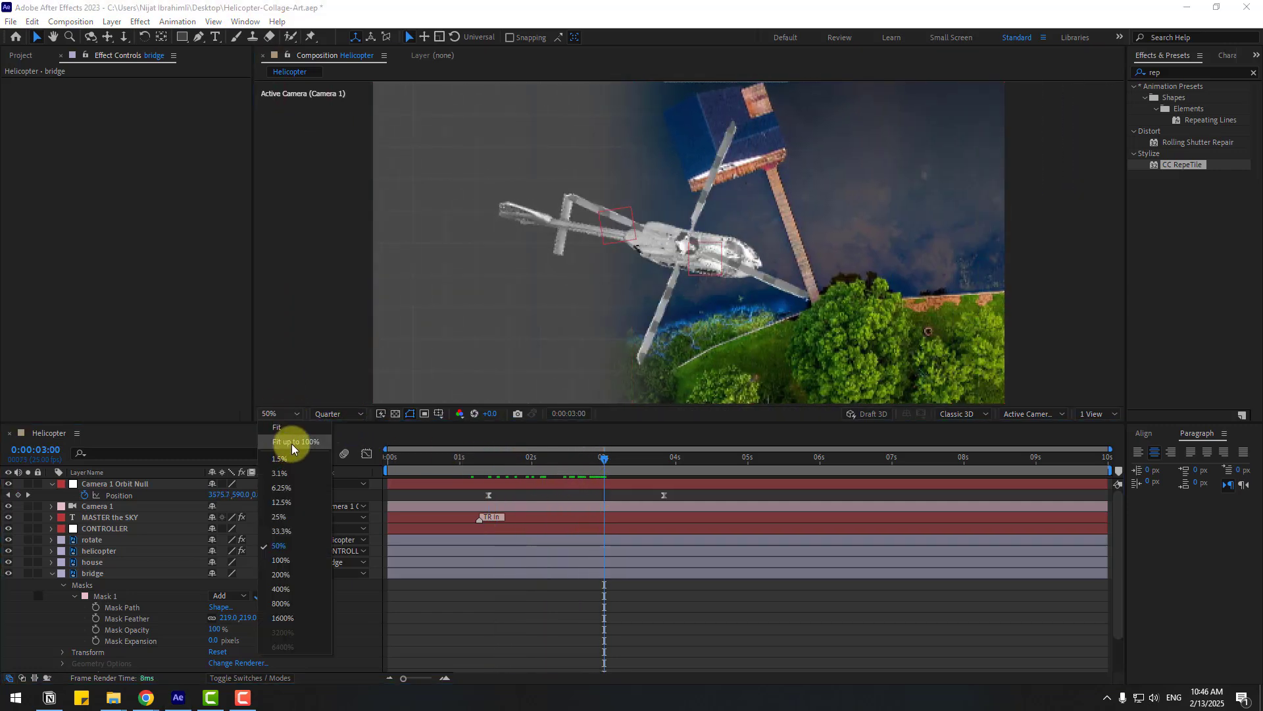
{"action": "left_click", "coordinate": [291, 443]}
{"action": "left_click", "coordinate": [52, 573]}
Save, then add cloud_002.png through cloud_007.png to the Helicopter composition.
{"action": "key", "text": "ctrl+s"}
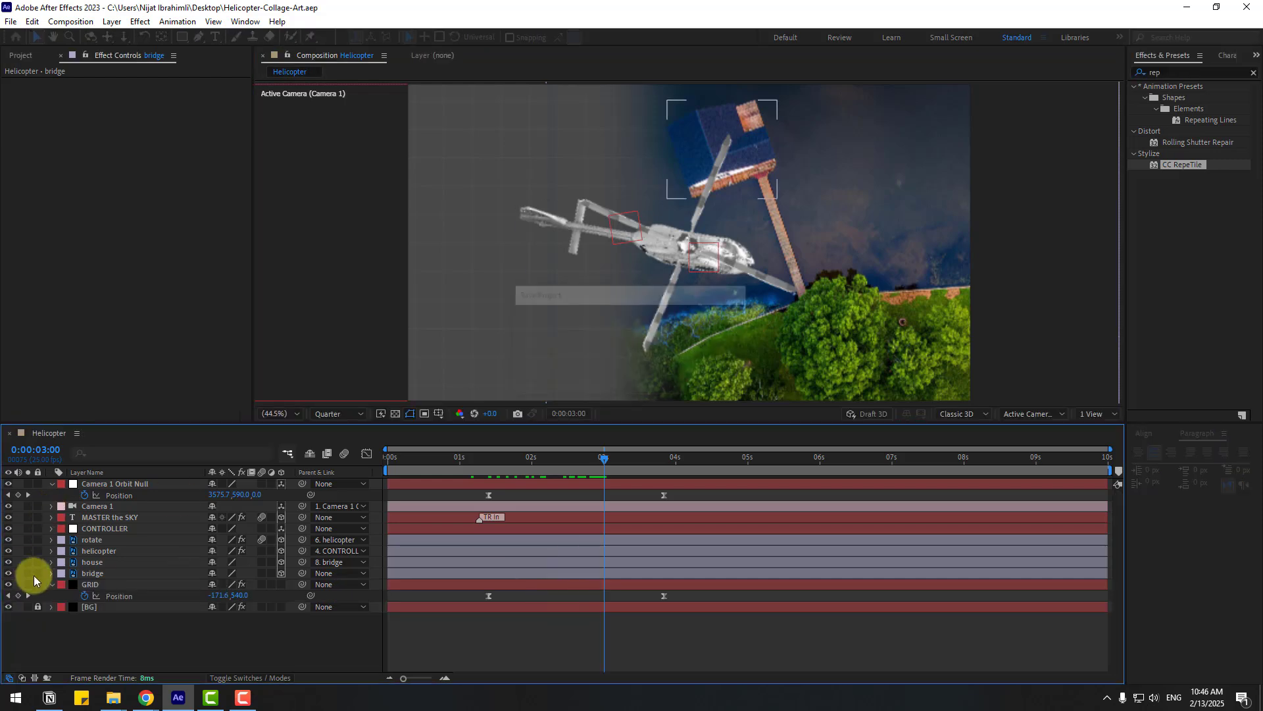
{"action": "left_click", "coordinate": [51, 583]}
{"action": "left_click", "coordinate": [20, 55]}
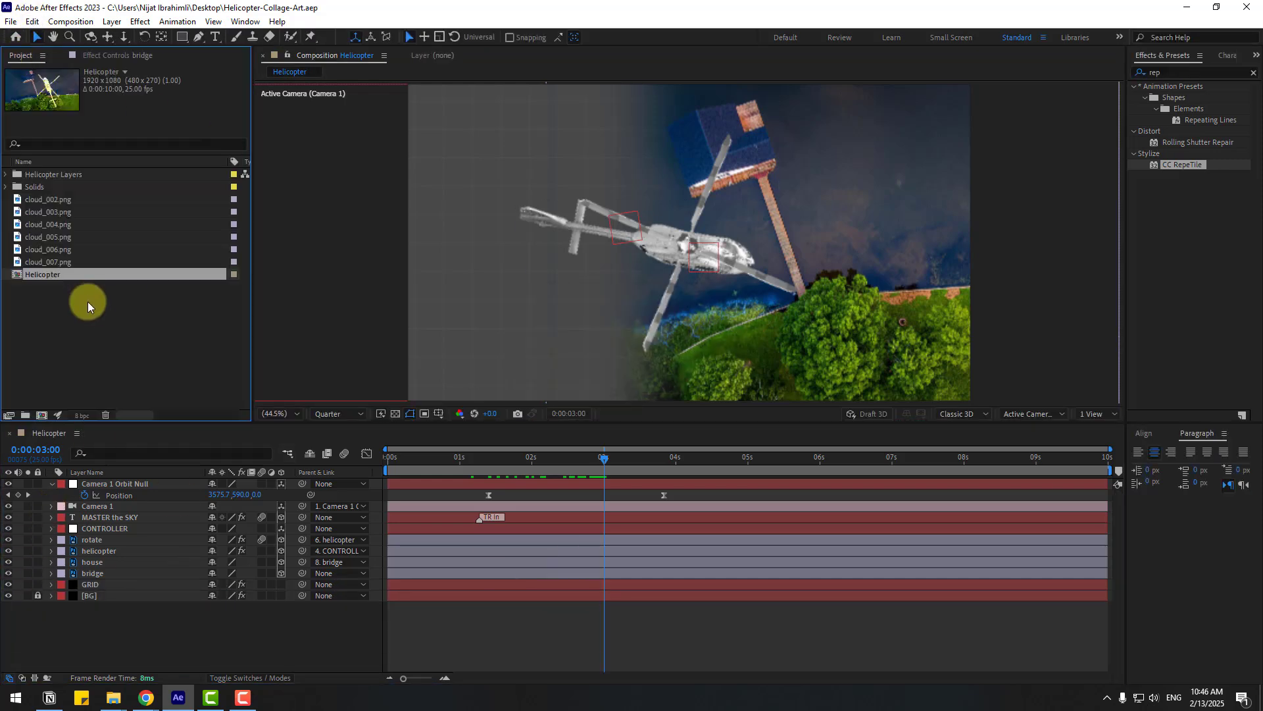
{"action": "left_click", "coordinate": [106, 327]}
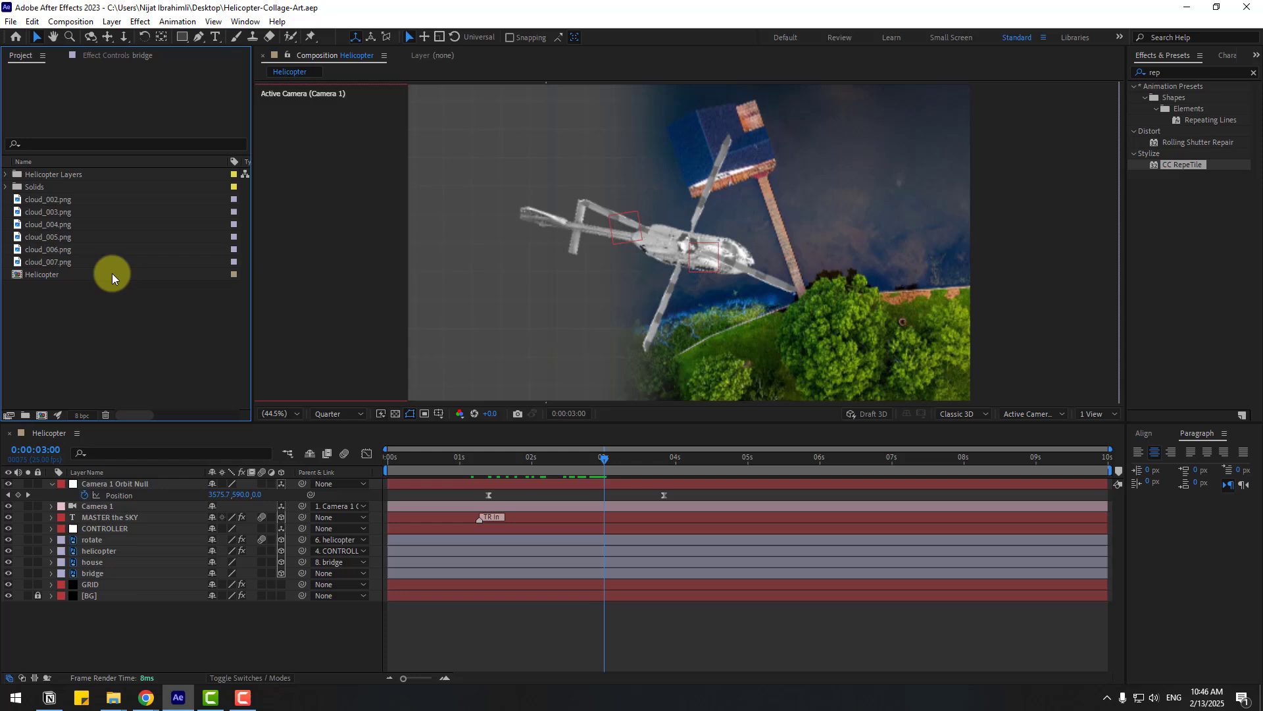
{"action": "left_click", "coordinate": [54, 200]}
{"action": "left_click", "coordinate": [157, 262], "text": "shift"}
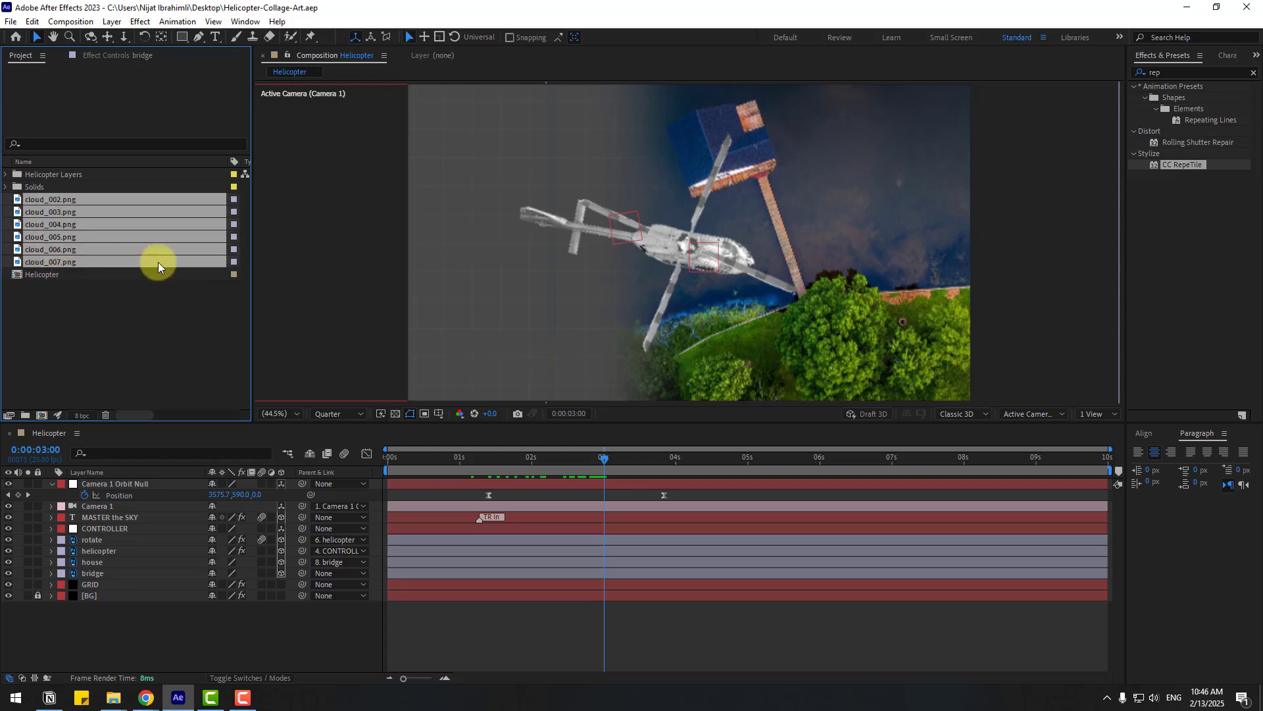
{"action": "left_click_drag", "start_coordinate": [60, 251], "coordinate": [116, 481]}
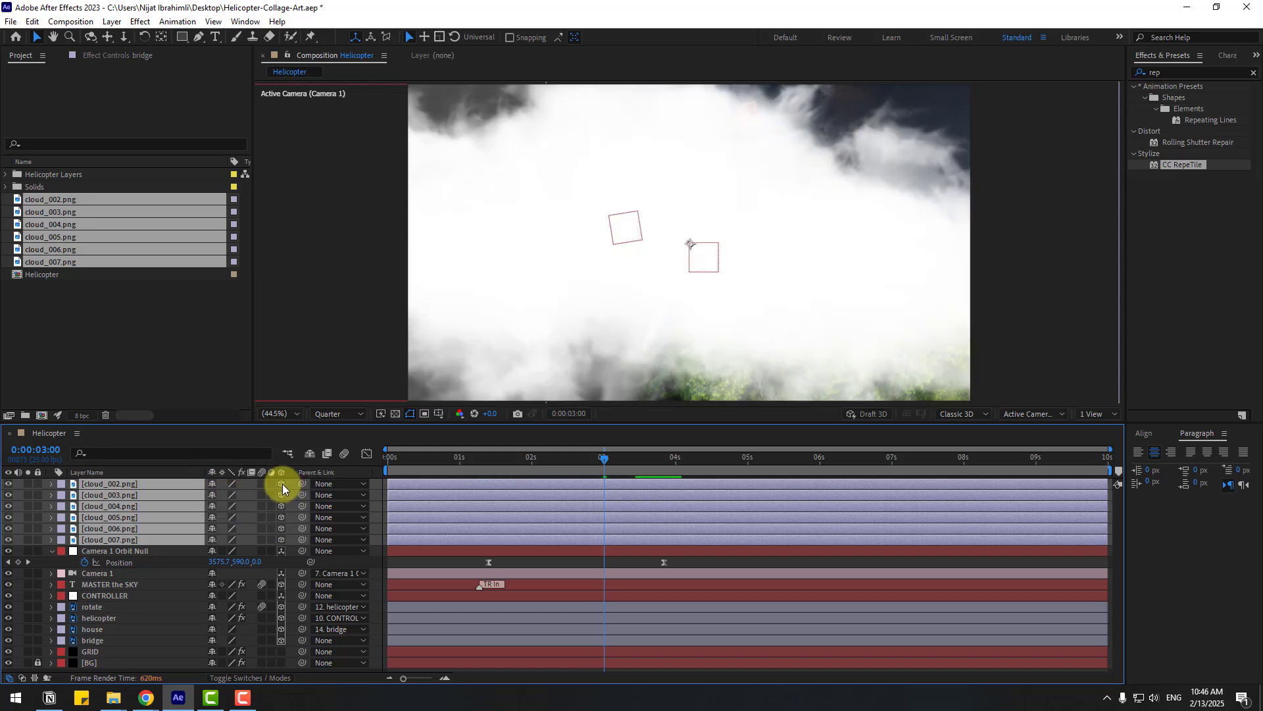
Make the six cloud layers 3D and scale them down to 57%.
{"action": "left_click", "coordinate": [281, 484]}
{"action": "scroll", "coordinate": [583, 318], "scroll_direction": "down", "scroll_amount": 2}
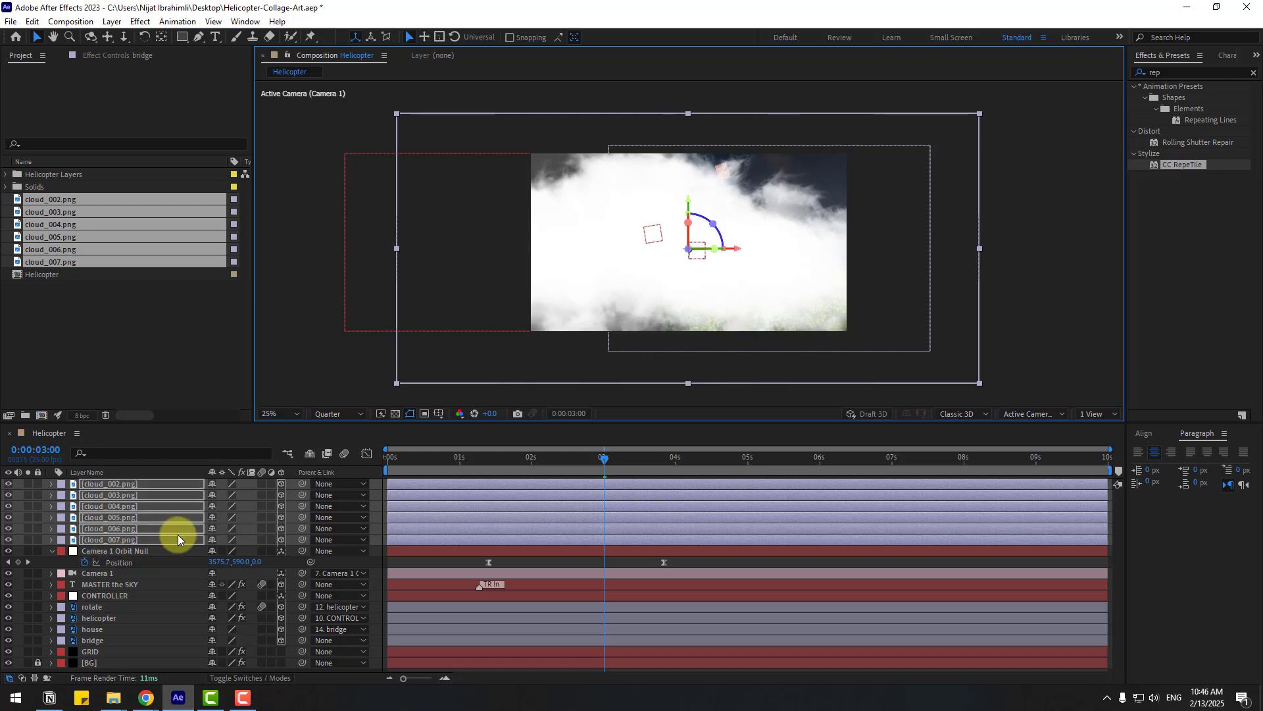
{"action": "key", "text": "s"}
{"action": "left_click_drag", "start_coordinate": [228, 499], "coordinate": [189, 493]}
{"action": "key", "text": "s"}
{"action": "key", "text": "F2"}
Reposition cloud_002, cloud_003 and cloud_004 around the frame.
{"action": "left_click", "coordinate": [115, 484]}
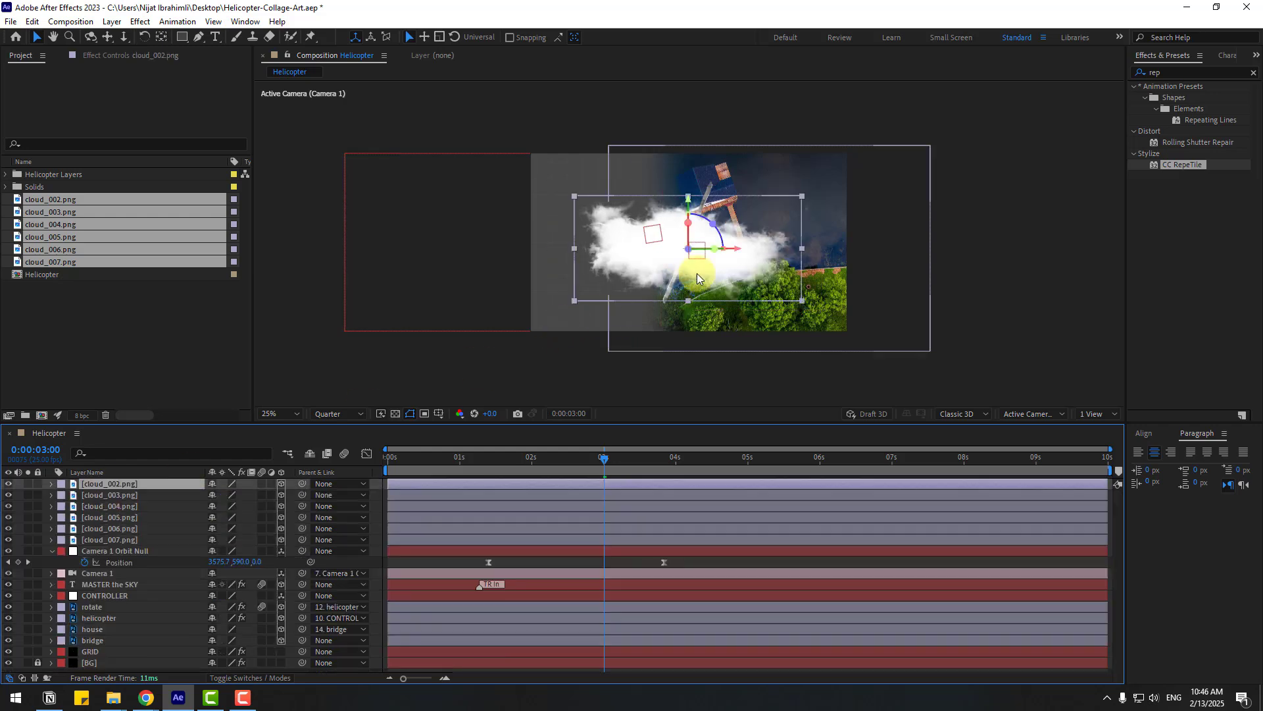
{"action": "left_click_drag", "start_coordinate": [446, 254], "coordinate": [446, 217]}
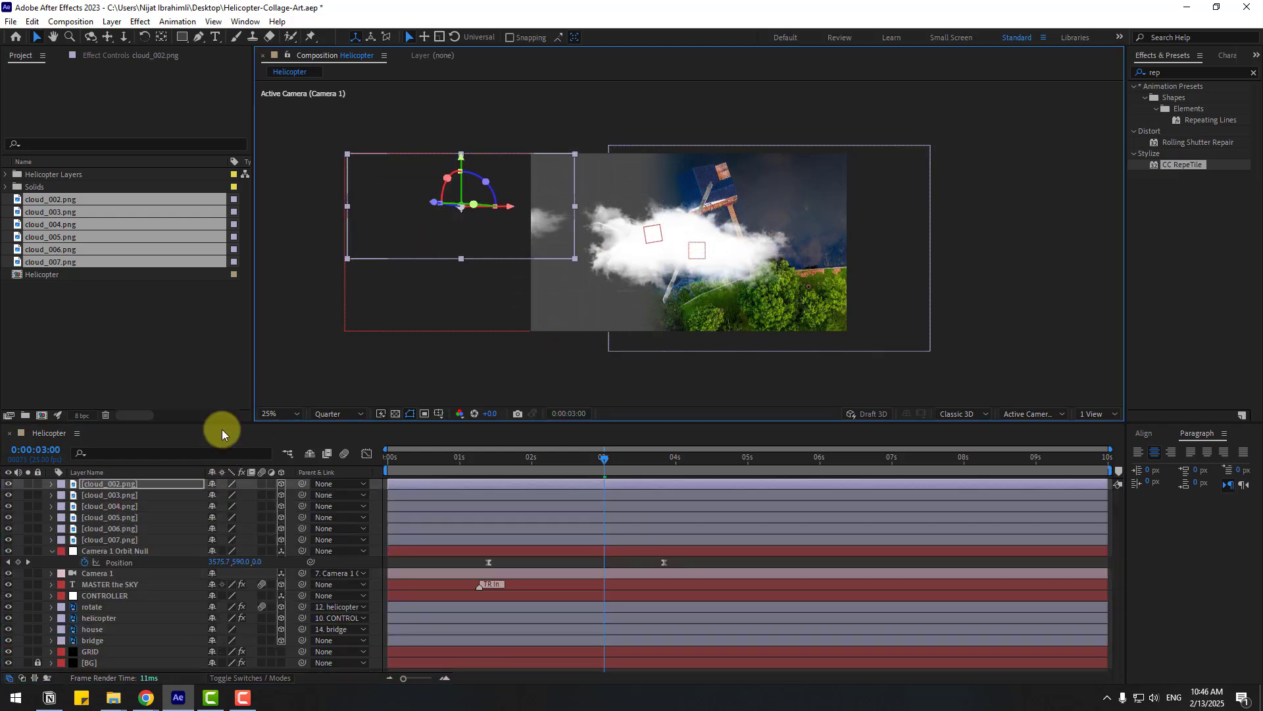
{"action": "left_click", "coordinate": [108, 495]}
{"action": "left_click_drag", "start_coordinate": [495, 342], "coordinate": [479, 353]}
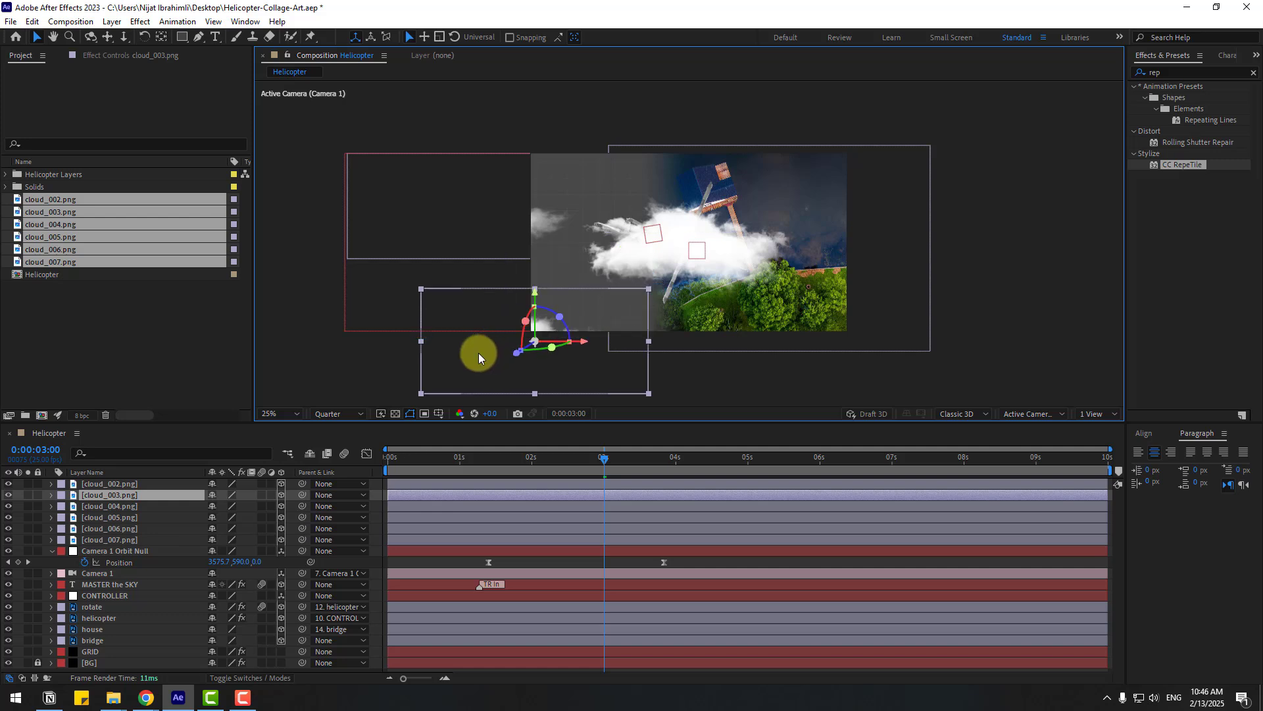
{"action": "left_click", "coordinate": [112, 505]}
{"action": "left_click_drag", "start_coordinate": [677, 255], "coordinate": [909, 171]}
Move cloud_005 to the lower right, cloud_006 to the top, cloud_007 over the trees.
{"action": "left_click_drag", "start_coordinate": [623, 459], "coordinate": [668, 457]}
{"action": "left_click", "coordinate": [116, 514]}
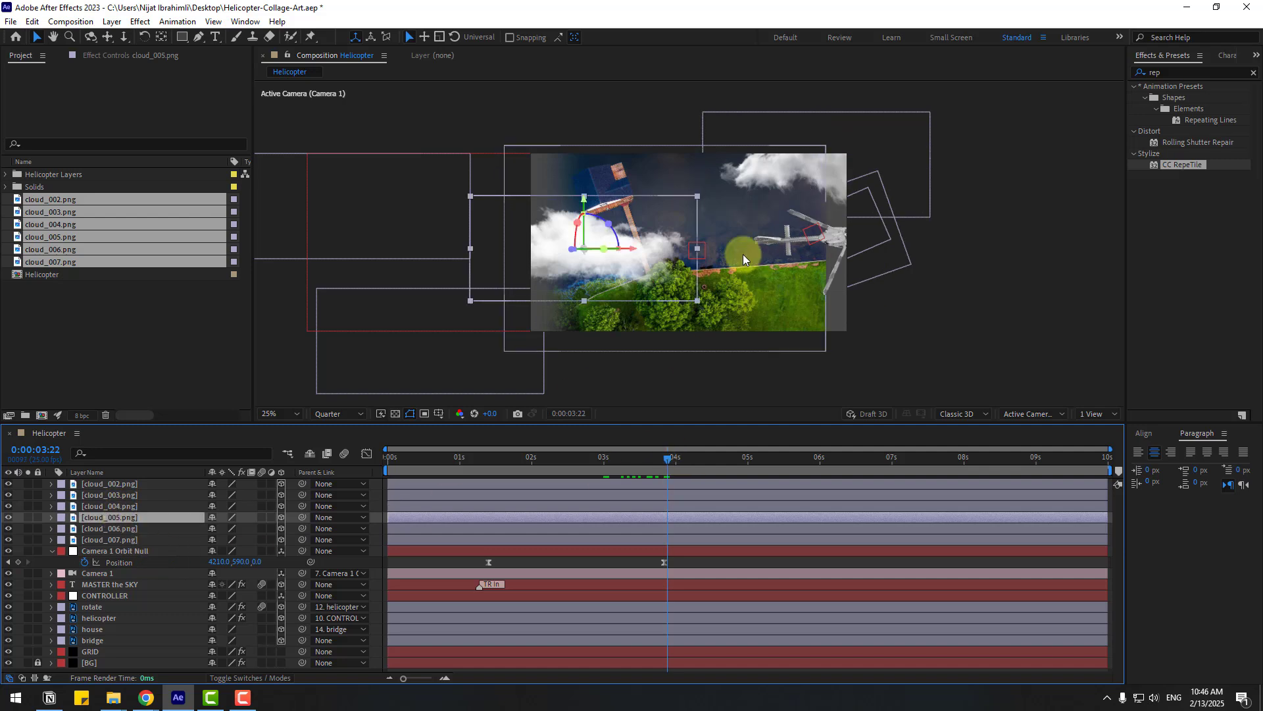
{"action": "left_click_drag", "start_coordinate": [665, 281], "coordinate": [847, 347]}
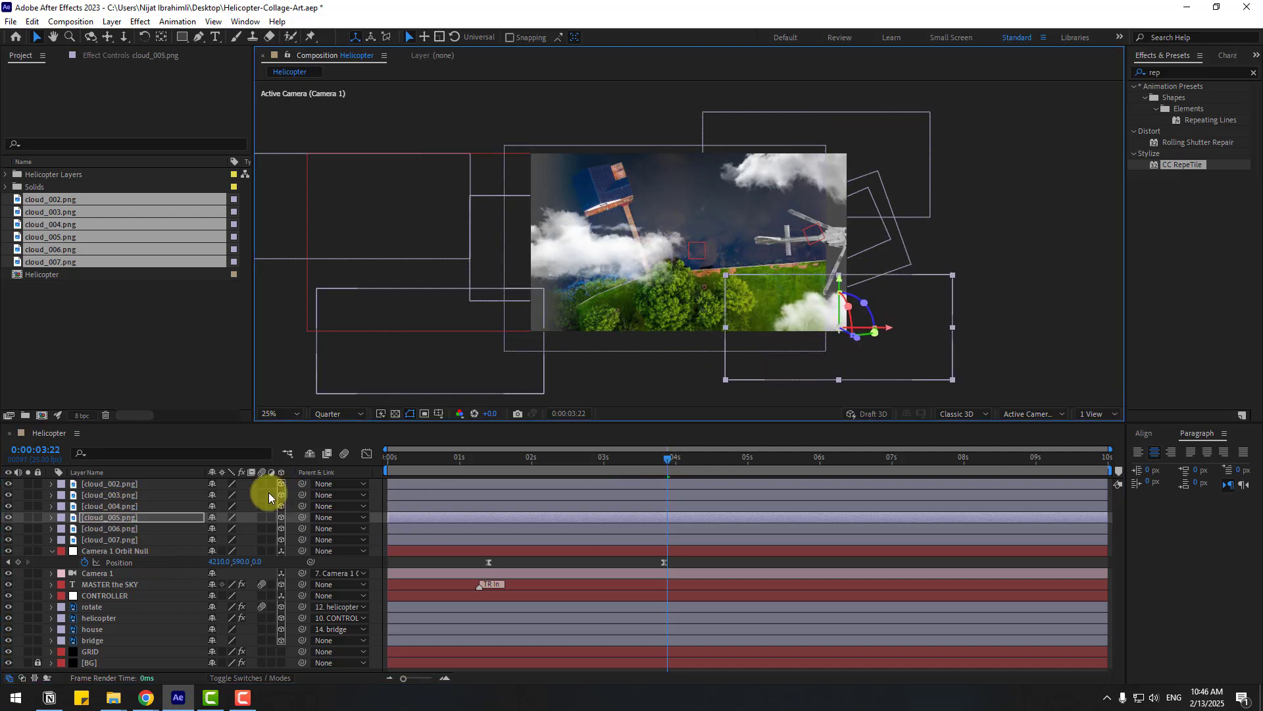
{"action": "left_click", "coordinate": [127, 528]}
{"action": "left_click_drag", "start_coordinate": [633, 268], "coordinate": [660, 159]}
{"action": "left_click", "coordinate": [127, 539]}
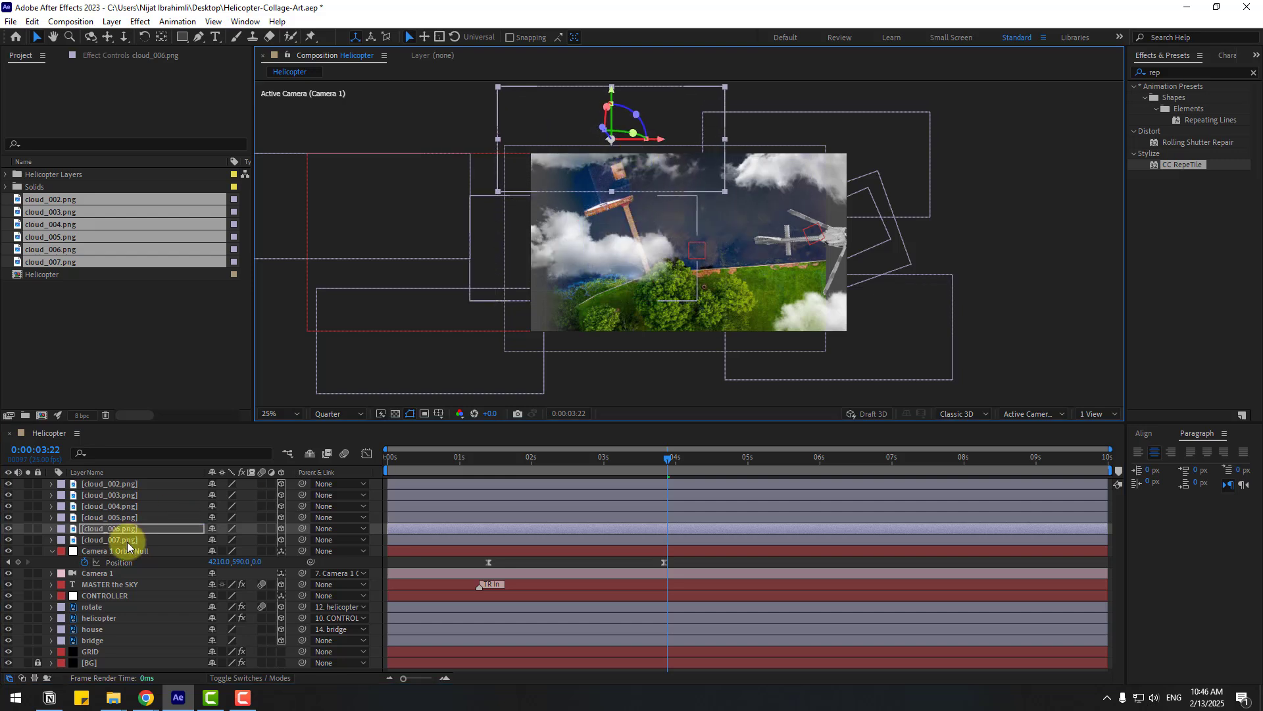
{"action": "left_click_drag", "start_coordinate": [601, 315], "coordinate": [643, 301]}
Scale cloud_007 to 25%, nudge it lower, and return to the title.
{"action": "left_click", "coordinate": [123, 572]}
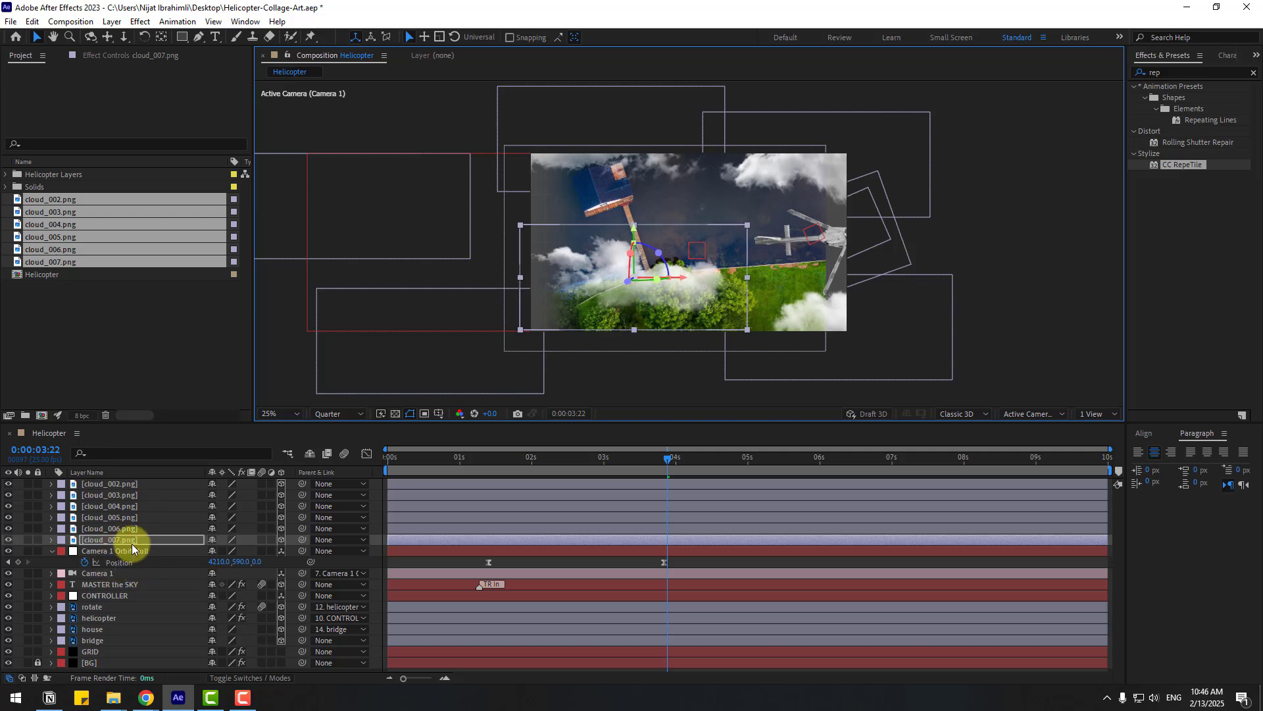
{"action": "key", "text": "s"}
{"action": "left_click", "coordinate": [223, 551]}
{"action": "type", "text": "25"}
{"action": "key", "text": "Return"}
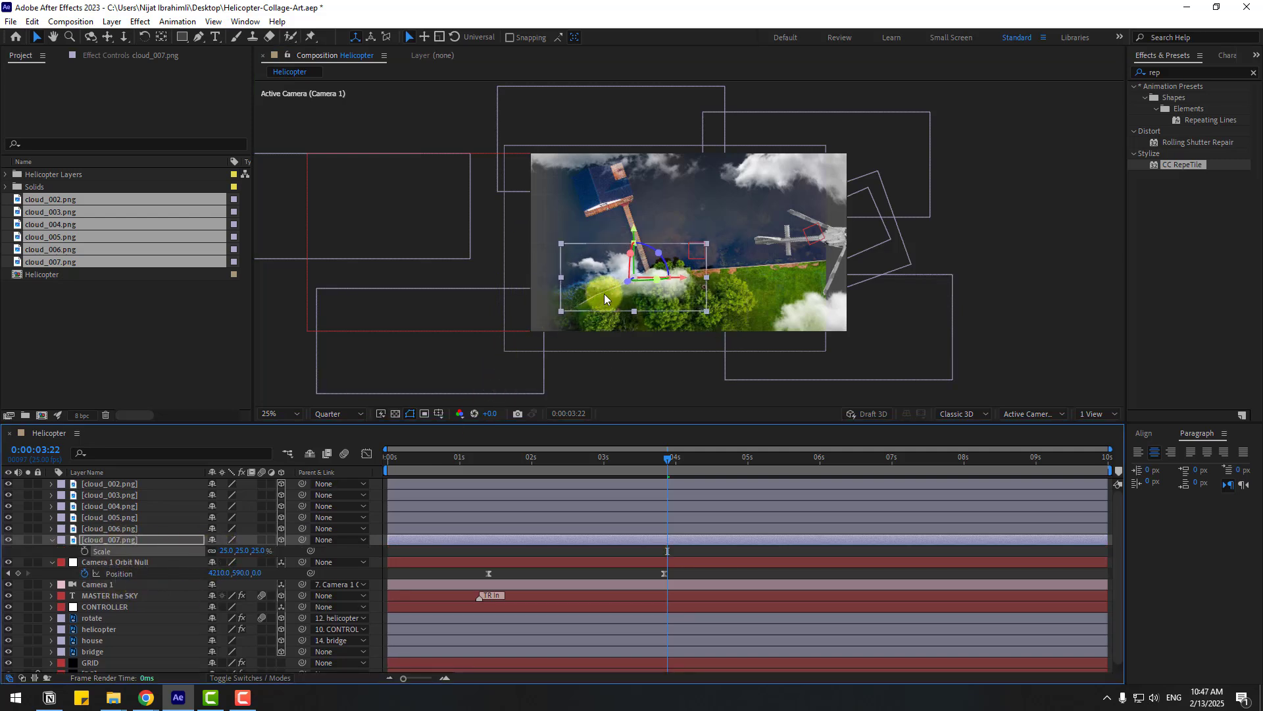
{"action": "left_click_drag", "start_coordinate": [604, 293], "coordinate": [618, 309]}
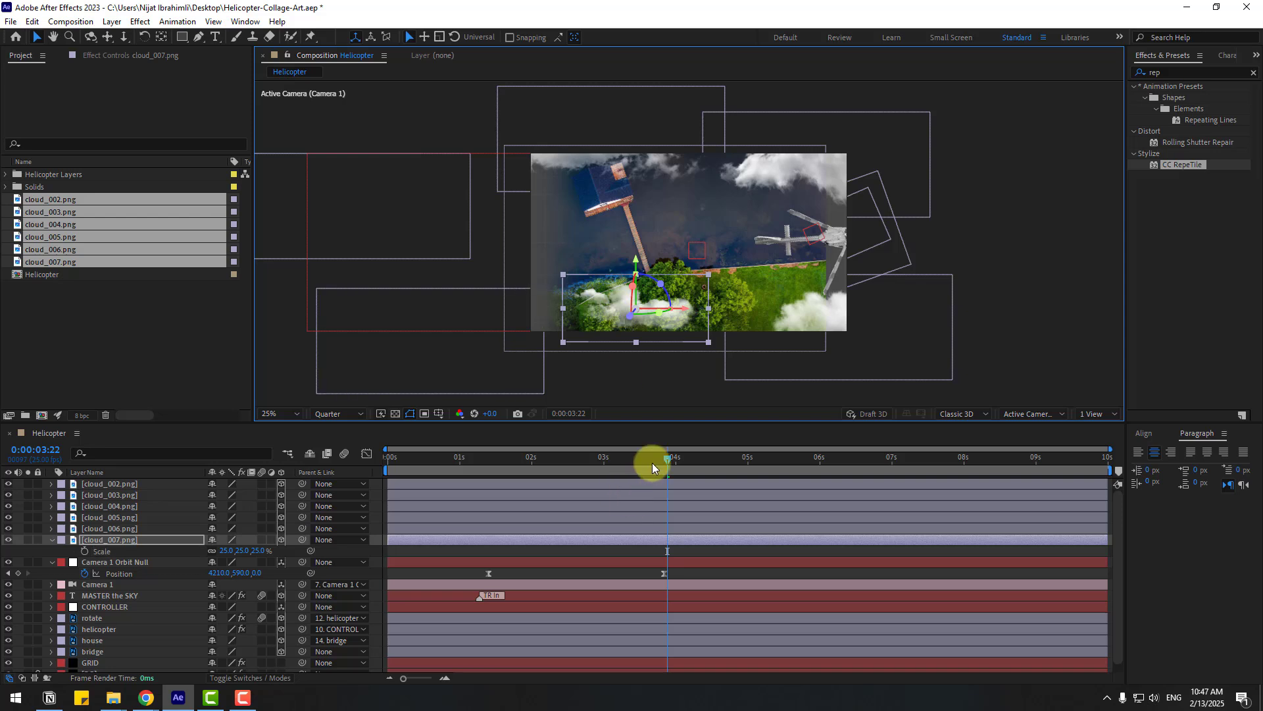
{"action": "left_click_drag", "start_coordinate": [652, 463], "coordinate": [467, 477]}
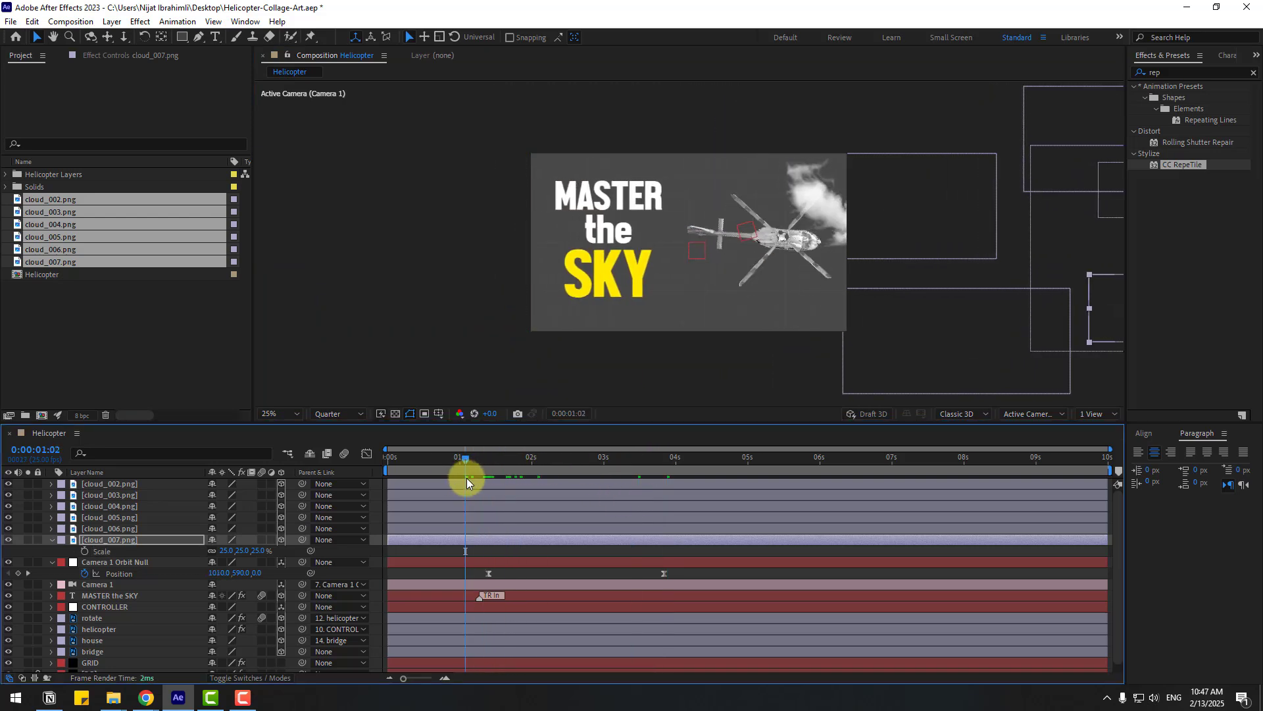
Push cloud_002 further right, clear of the MASTER the SKY title.
{"action": "left_click", "coordinate": [807, 198]}
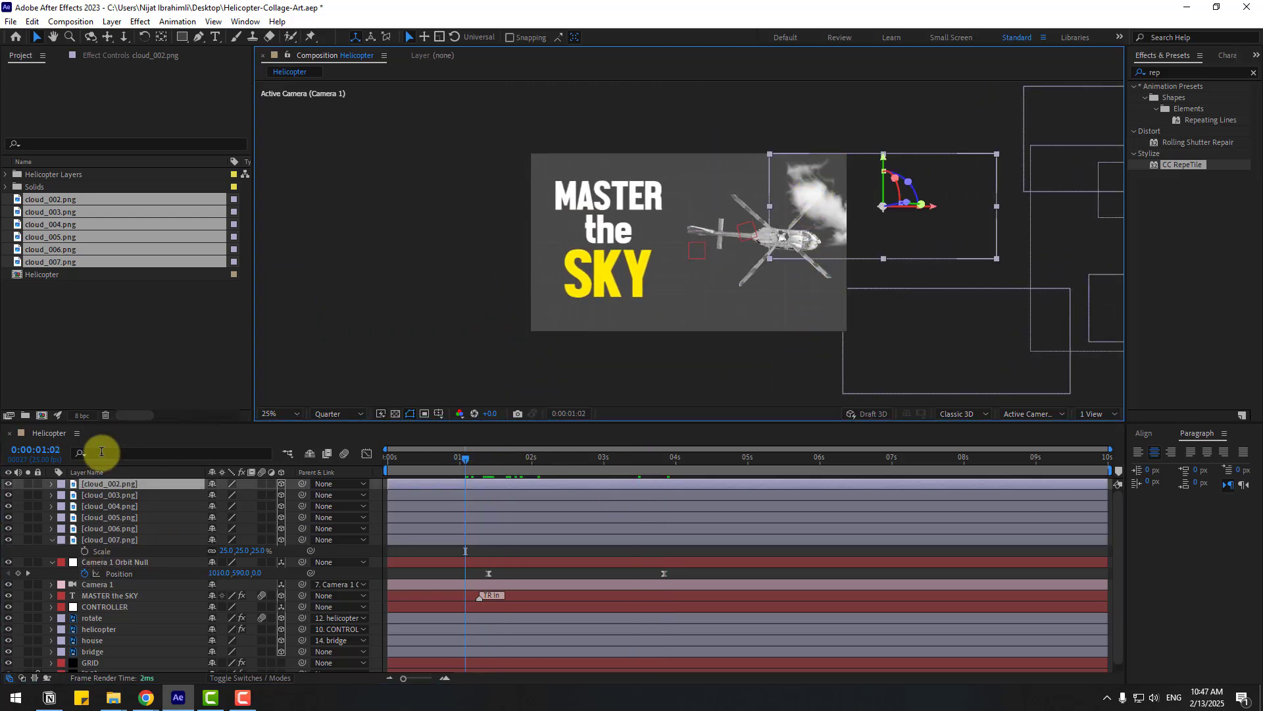
{"action": "left_click", "coordinate": [9, 484]}
{"action": "left_click", "coordinate": [10, 484]}
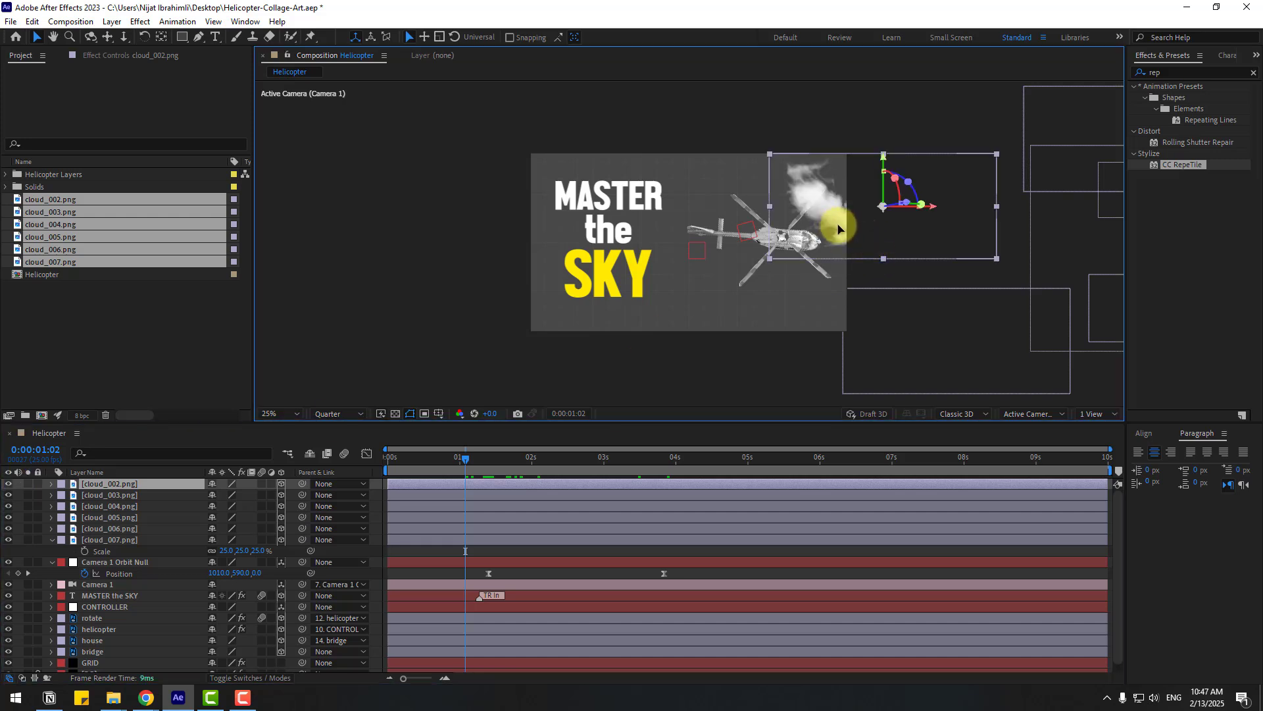
{"action": "left_click_drag", "start_coordinate": [837, 226], "coordinate": [902, 220]}
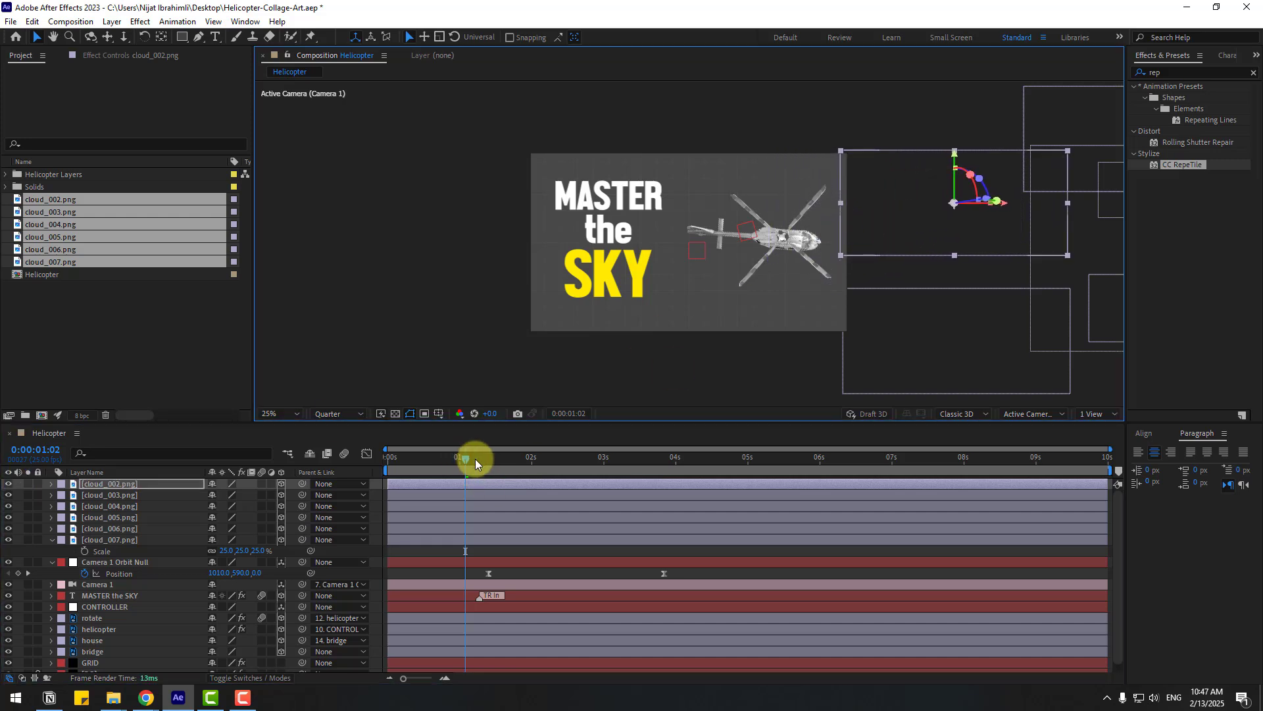
{"action": "left_click_drag", "start_coordinate": [475, 459], "coordinate": [653, 453]}
Fit the composition in the viewer and preview the animation.
{"action": "left_click", "coordinate": [287, 412]}
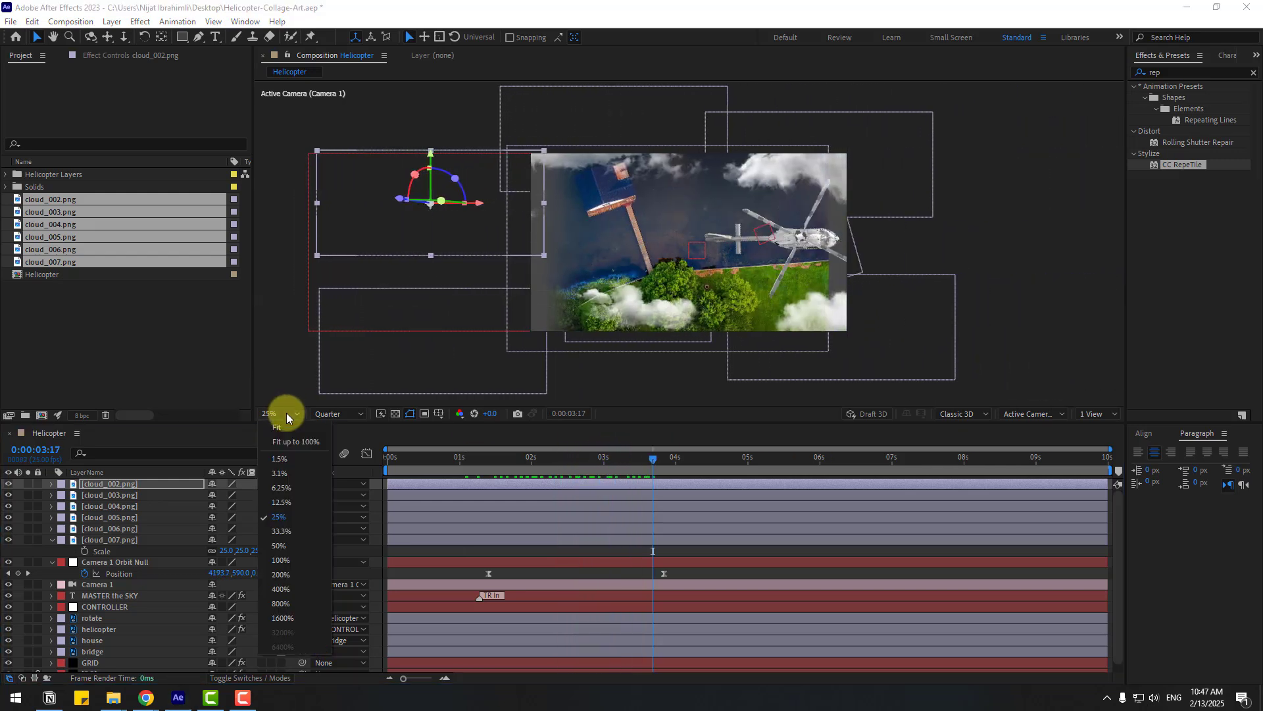
{"action": "left_click", "coordinate": [290, 445]}
{"action": "key", "text": "space"}
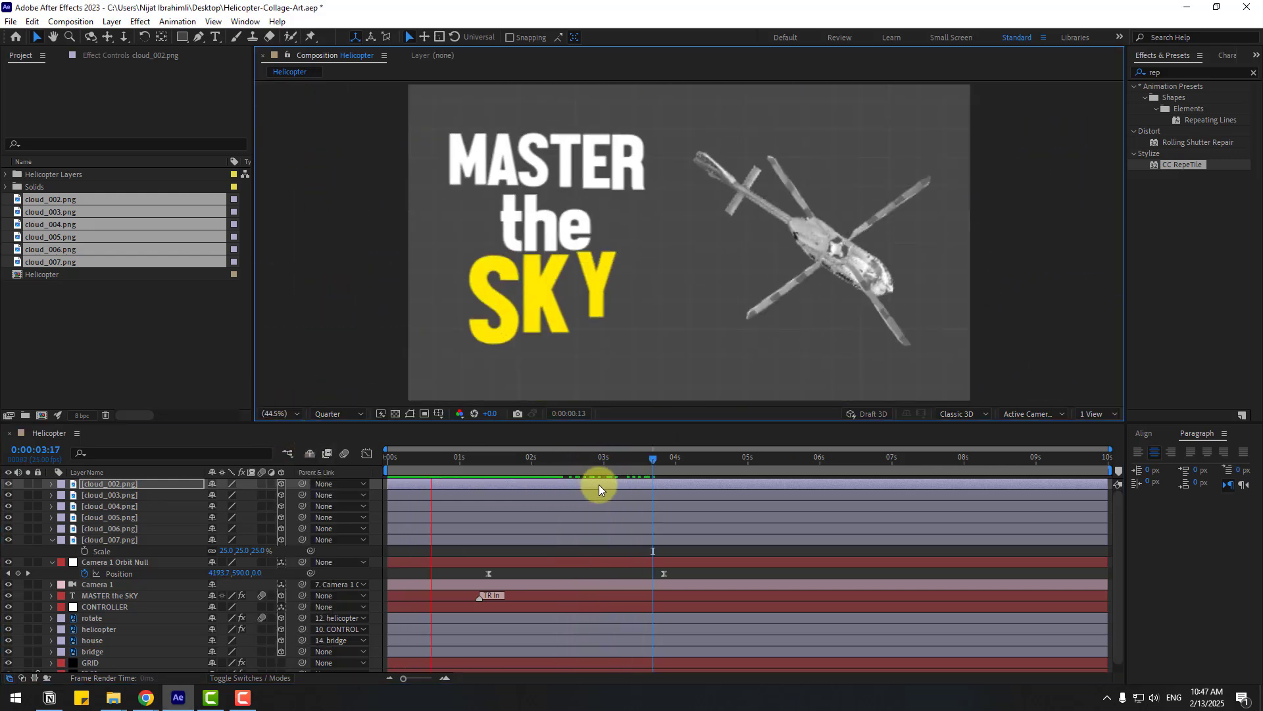
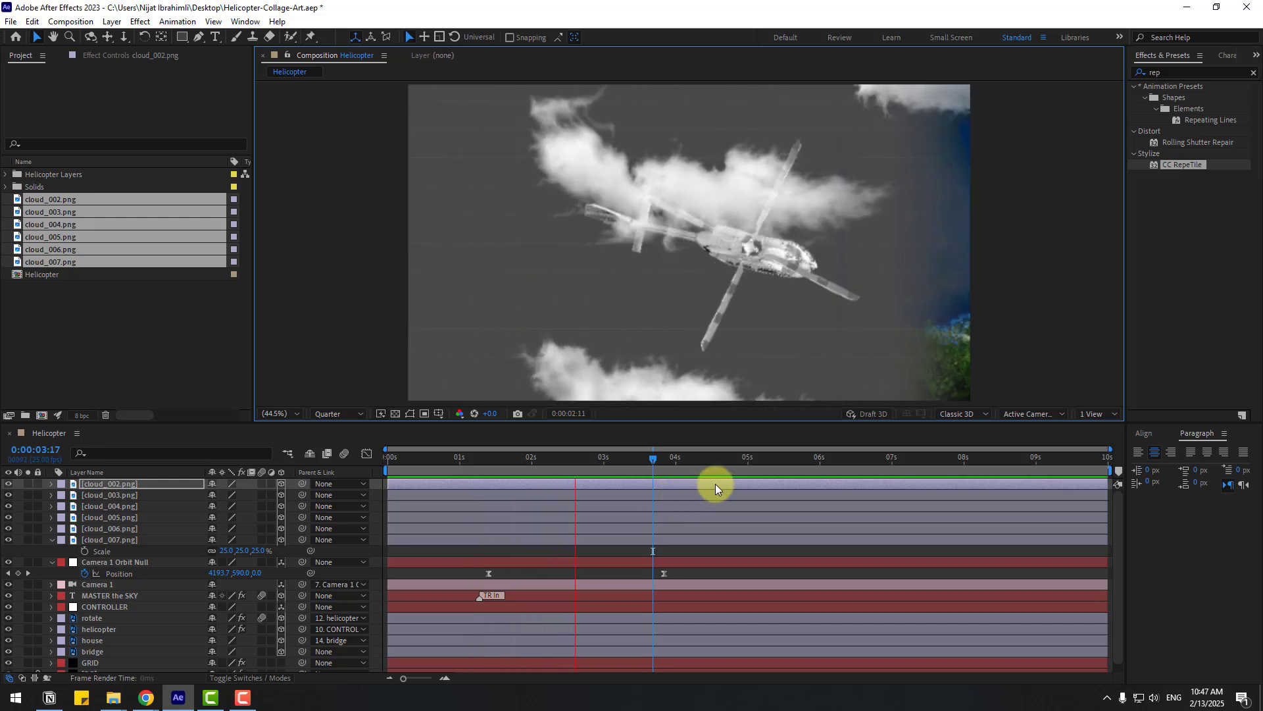
Apply the Black & White effect to the bridge layer and scrub near 2:23 to check the grayscale.
{"action": "key", "text": "ctrl+5"}
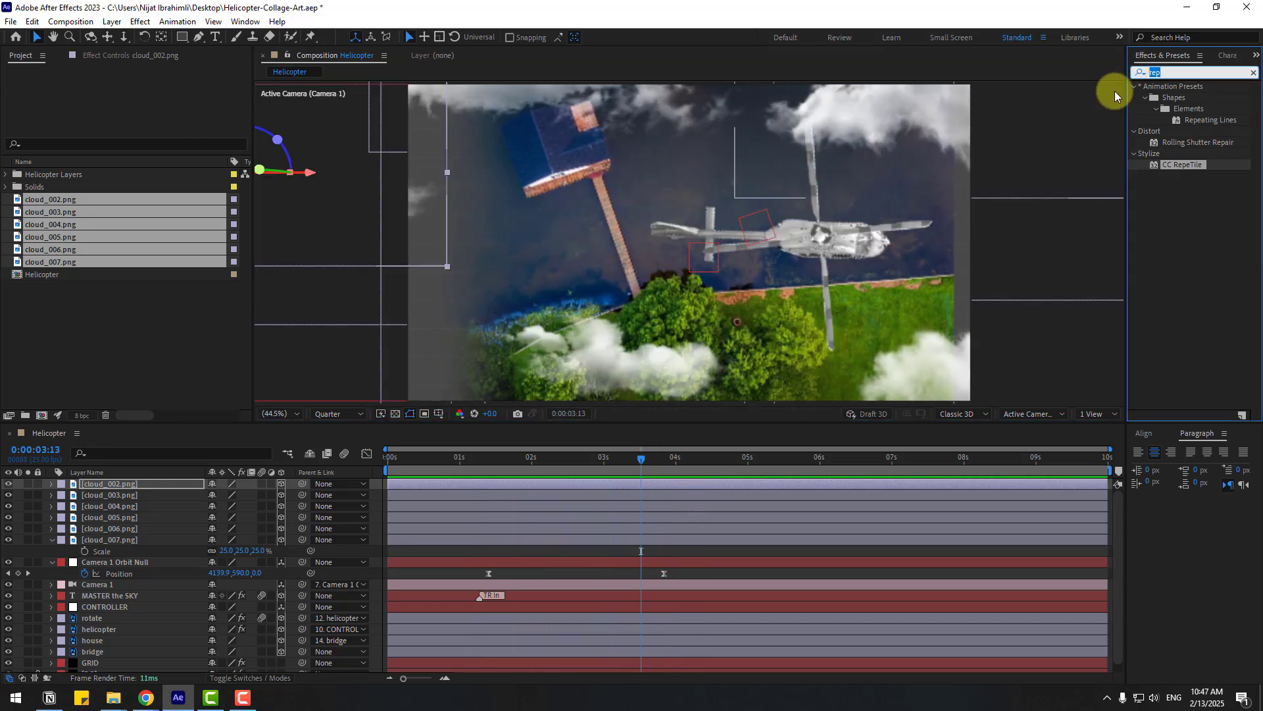
{"action": "type", "text": "black"}
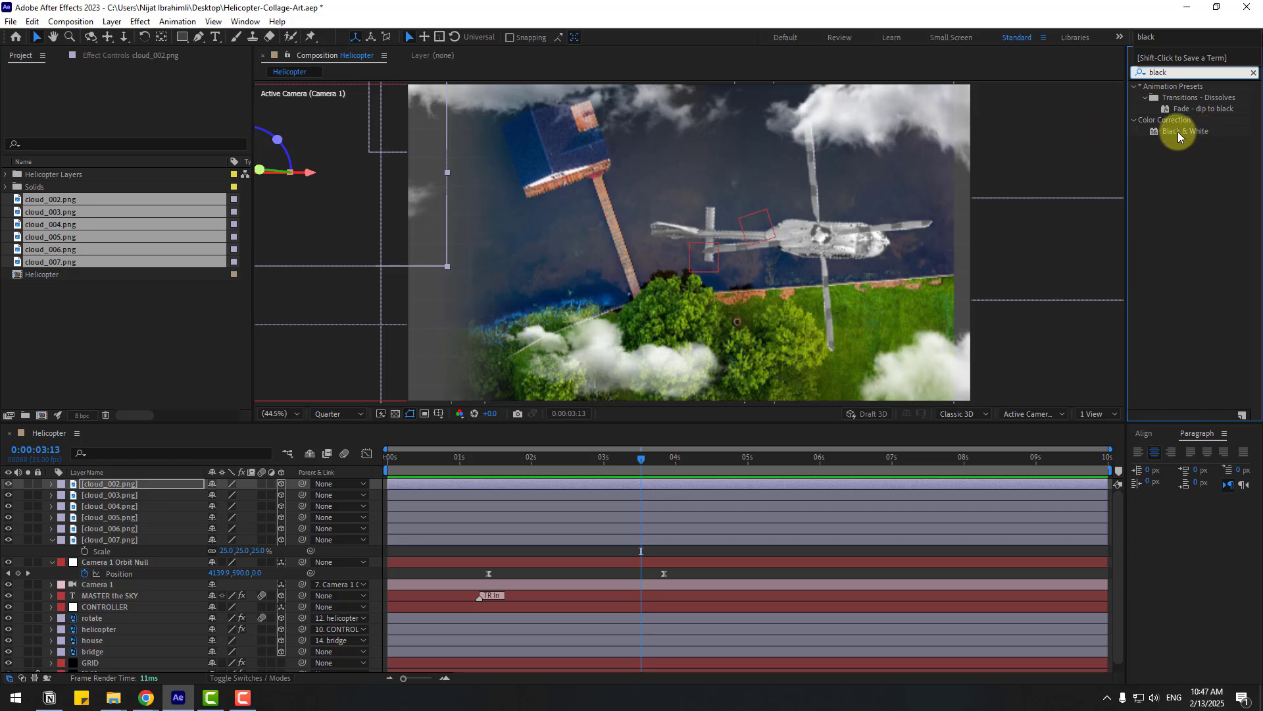
{"action": "left_click_drag", "start_coordinate": [1180, 131], "coordinate": [91, 652]}
{"action": "left_click_drag", "start_coordinate": [530, 466], "coordinate": [597, 462]}
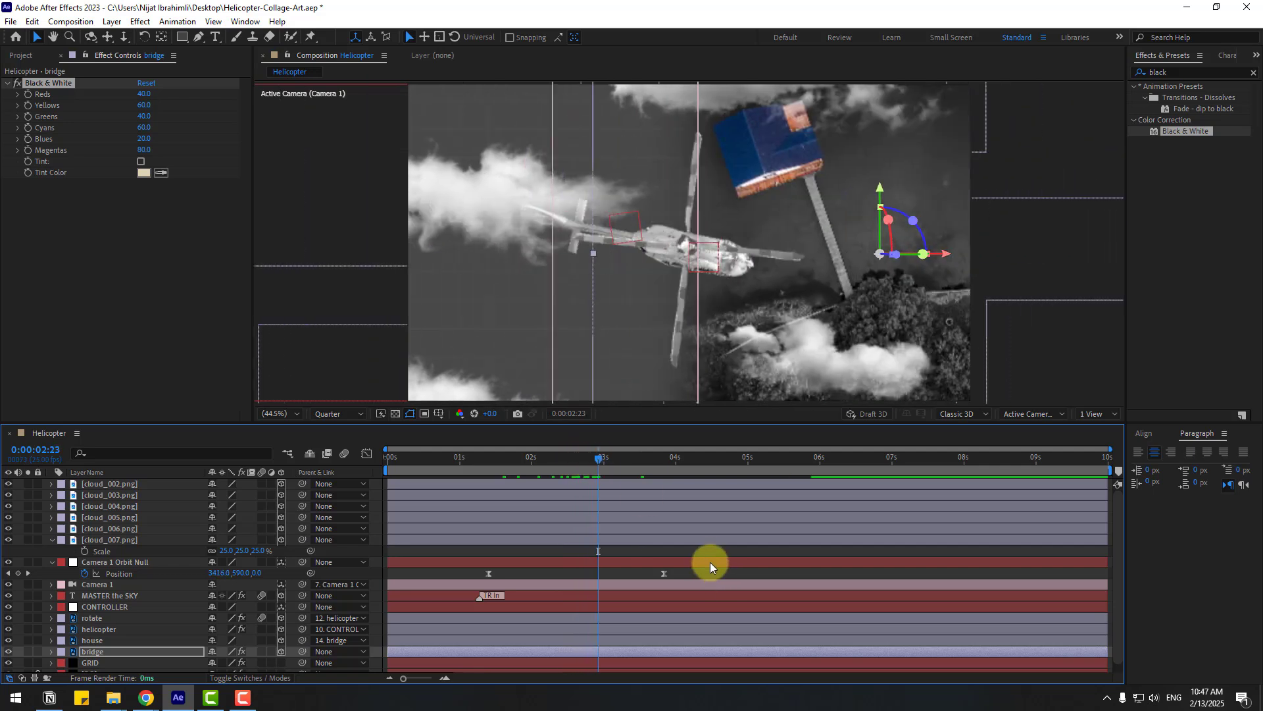
Add starting Scale and Position keyframes to the house layer at 3:17.
{"action": "left_click", "coordinate": [685, 543]}
{"action": "left_click", "coordinate": [98, 643]}
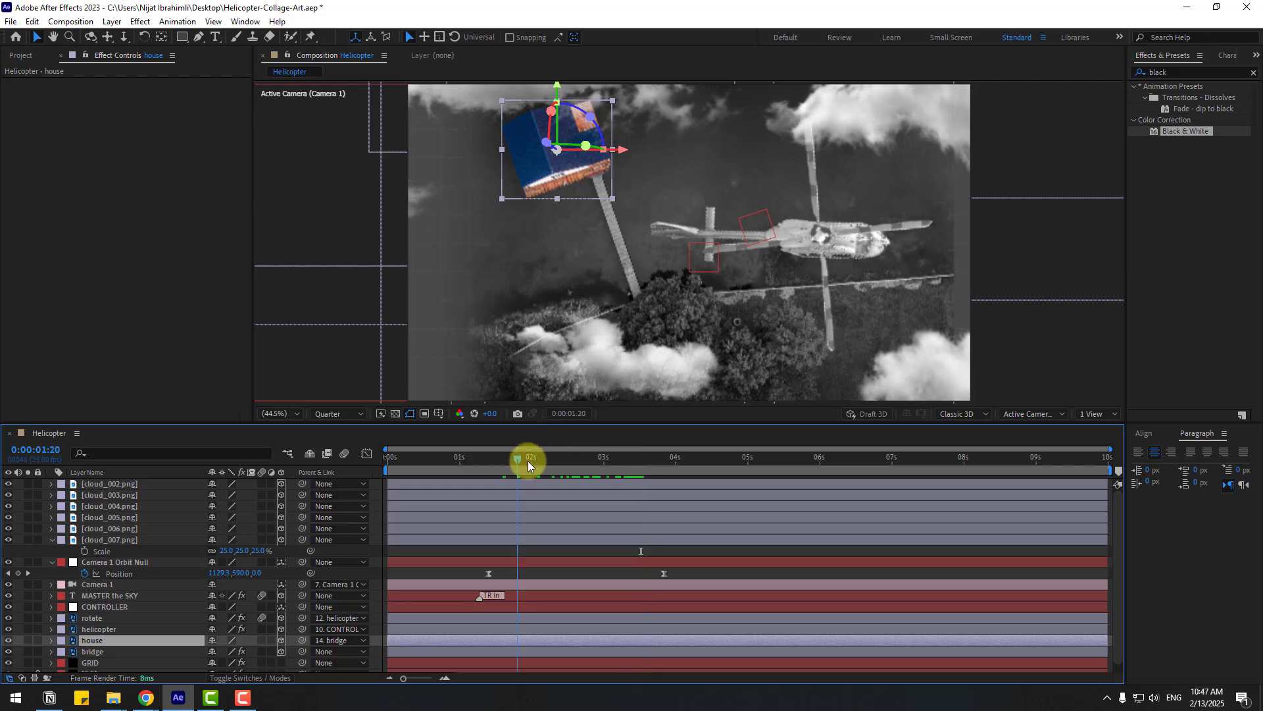
{"action": "left_click_drag", "start_coordinate": [529, 465], "coordinate": [654, 471]}
{"action": "key", "text": "s"}
{"action": "scroll", "coordinate": [158, 566], "scroll_direction": "down", "scroll_amount": 1}
{"action": "left_click", "coordinate": [84, 632]}
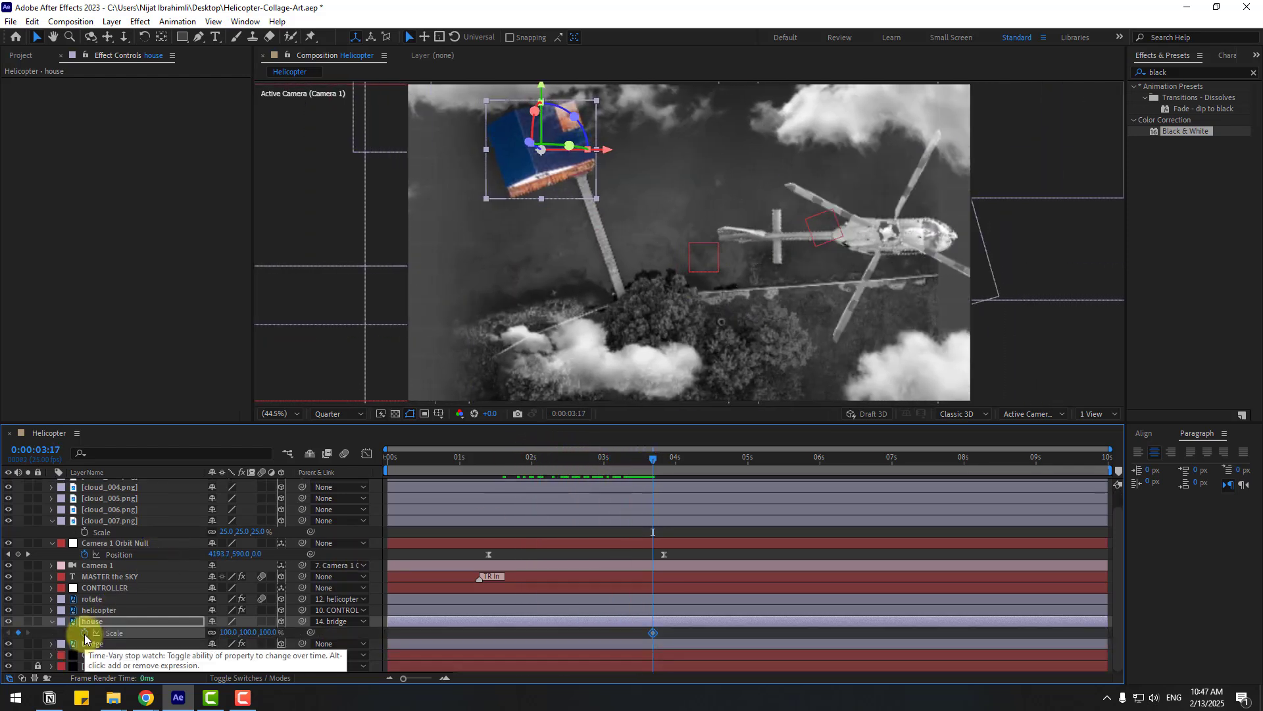
{"action": "key", "text": "shift+p"}
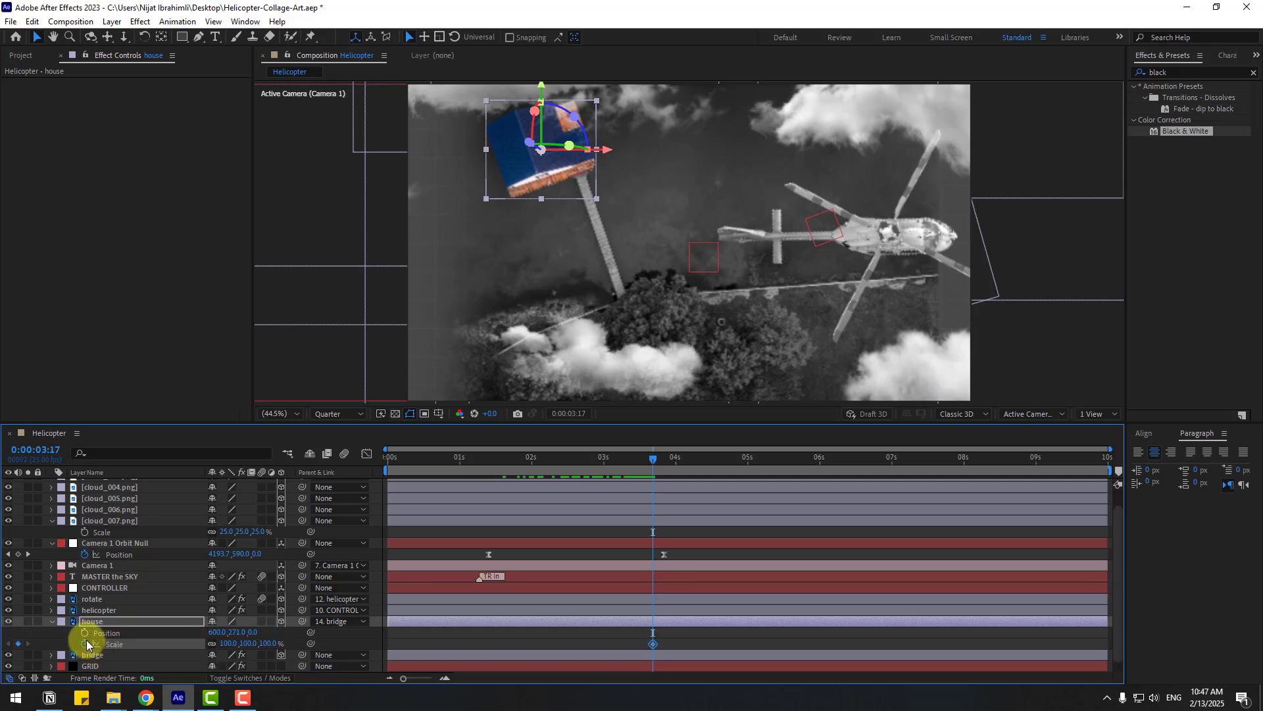
At 4:15, scale the house to 160%, move it lower, and Easy Ease its keyframes.
{"action": "left_click_drag", "start_coordinate": [658, 460], "coordinate": [719, 468]}
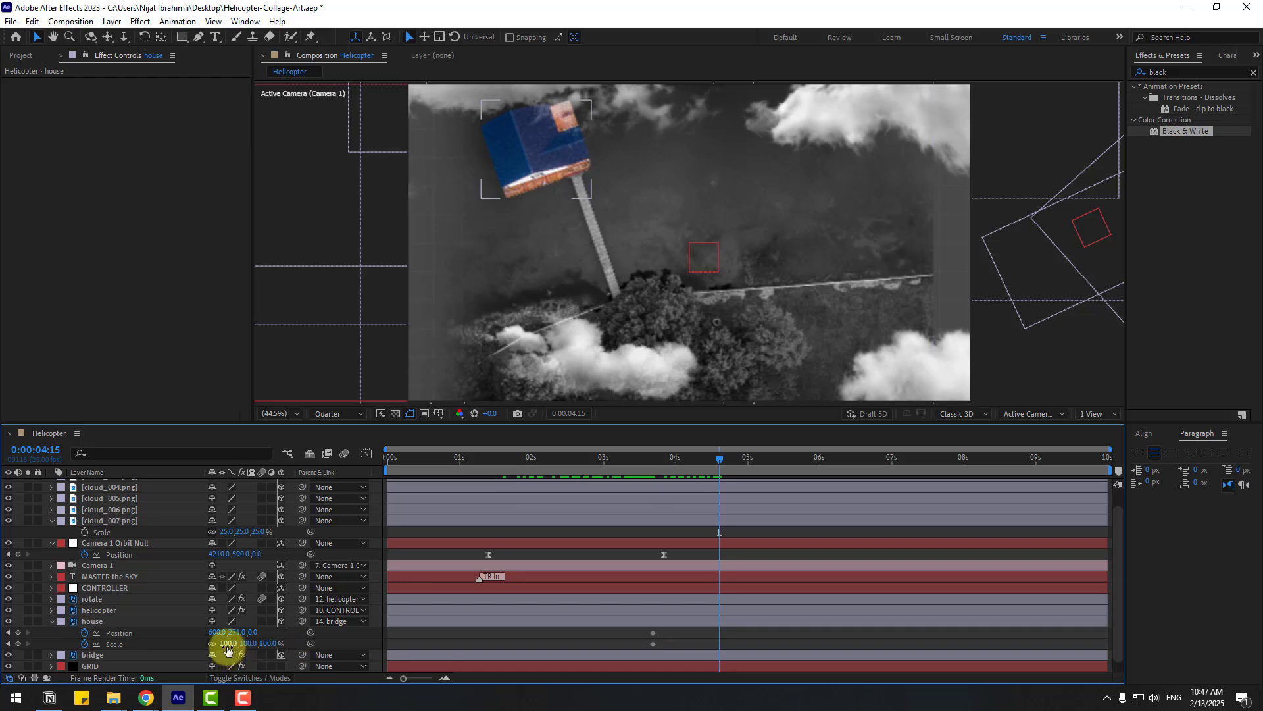
{"action": "left_click_drag", "start_coordinate": [225, 644], "coordinate": [263, 630]}
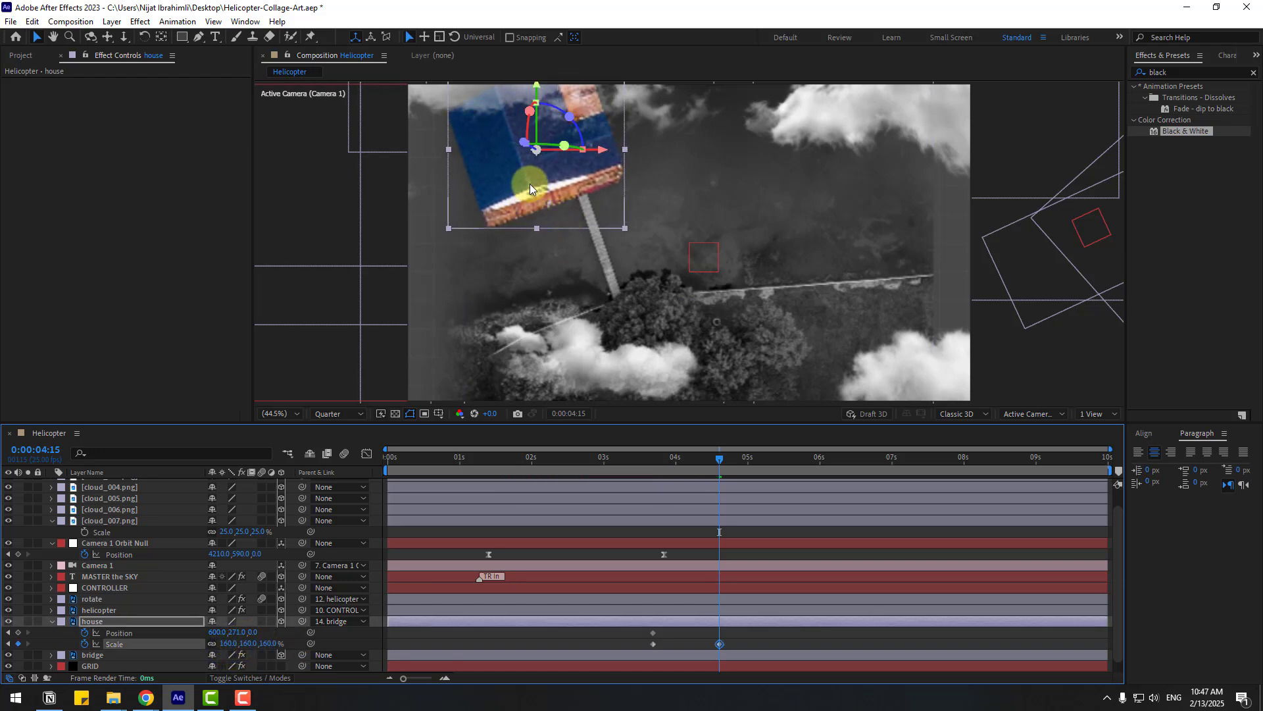
{"action": "left_click_drag", "start_coordinate": [531, 184], "coordinate": [550, 280]}
{"action": "right_click", "coordinate": [653, 644]}
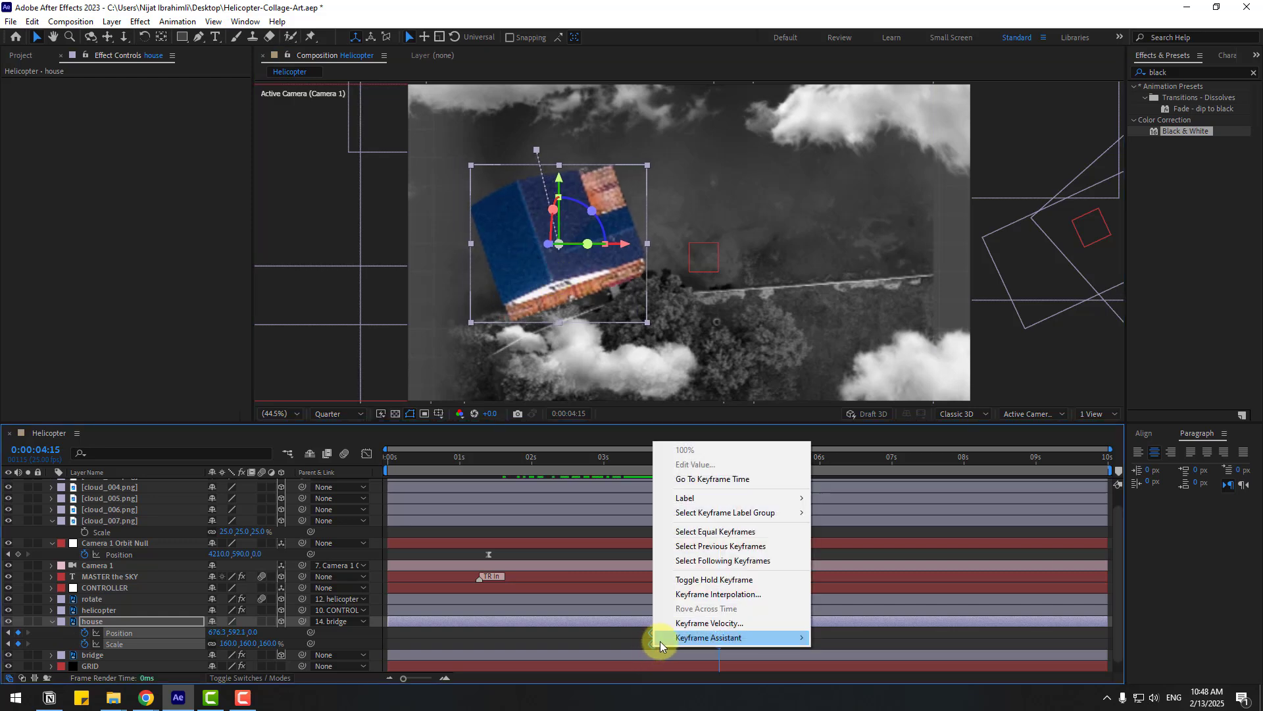
{"action": "mouse_move", "coordinate": [661, 641]}
{"action": "left_click", "coordinate": [849, 551]}
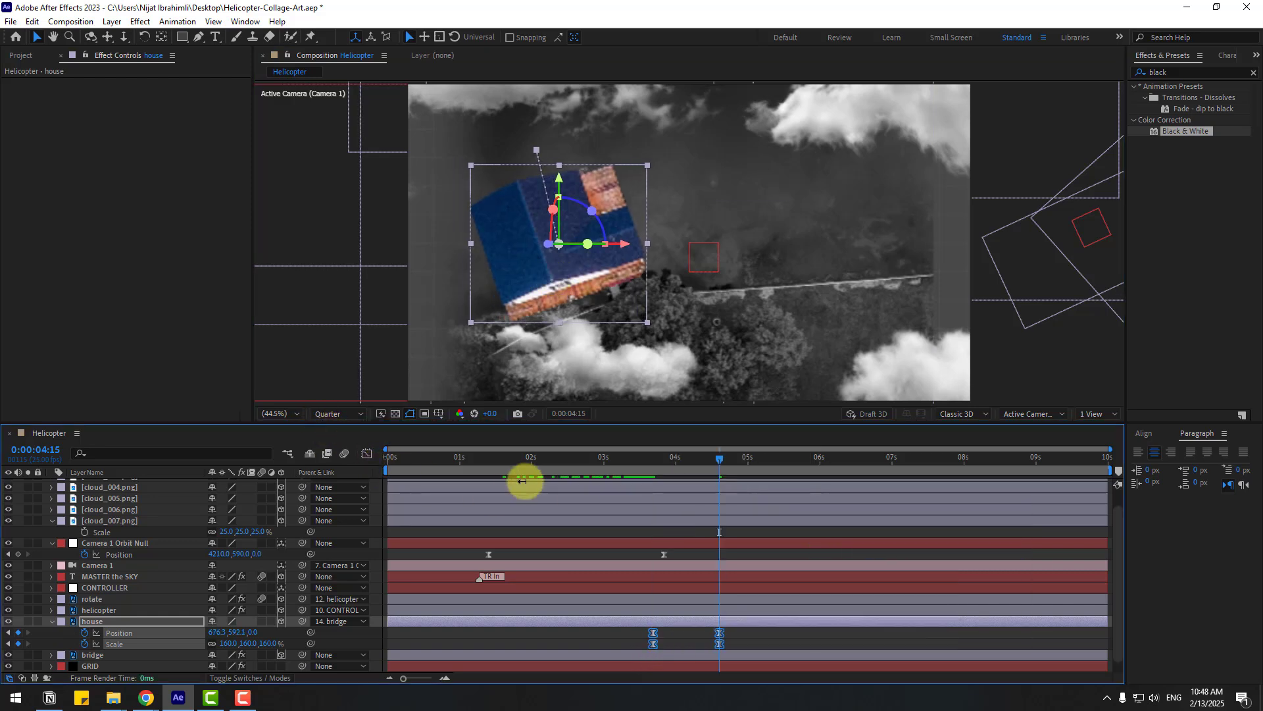
Preview the house animation from about 3 seconds, shifting its end keyframes slightly later.
{"action": "left_click_drag", "start_coordinate": [522, 481], "coordinate": [606, 483]}
{"action": "key", "text": "space"}
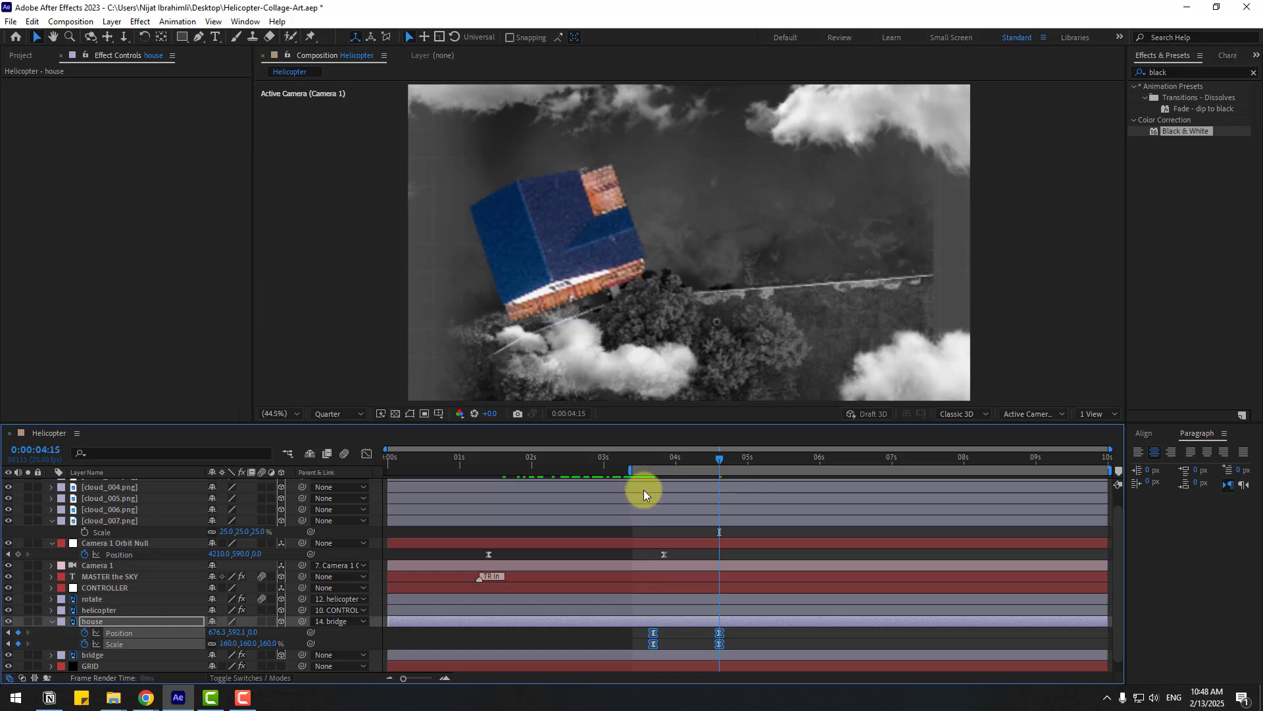
{"action": "left_click_drag", "start_coordinate": [719, 640], "coordinate": [731, 635]}
{"action": "left_click_drag", "start_coordinate": [617, 469], "coordinate": [621, 479]}
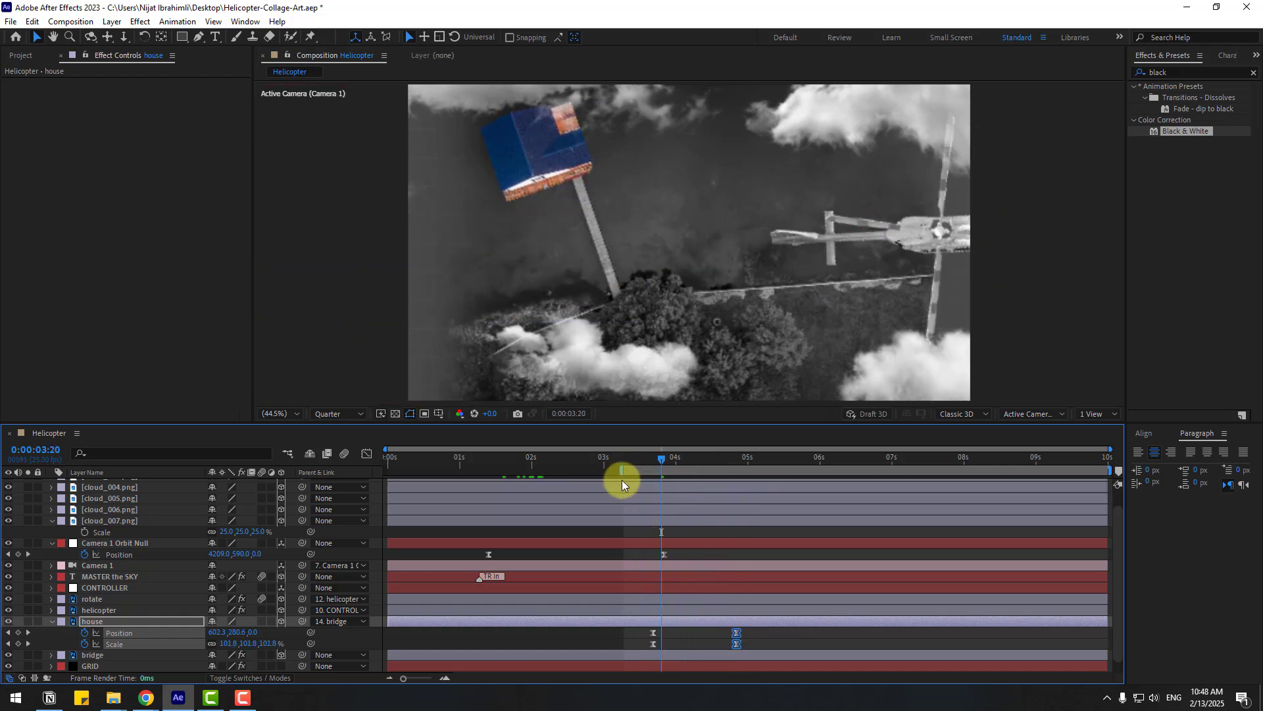
{"action": "key", "text": "space"}
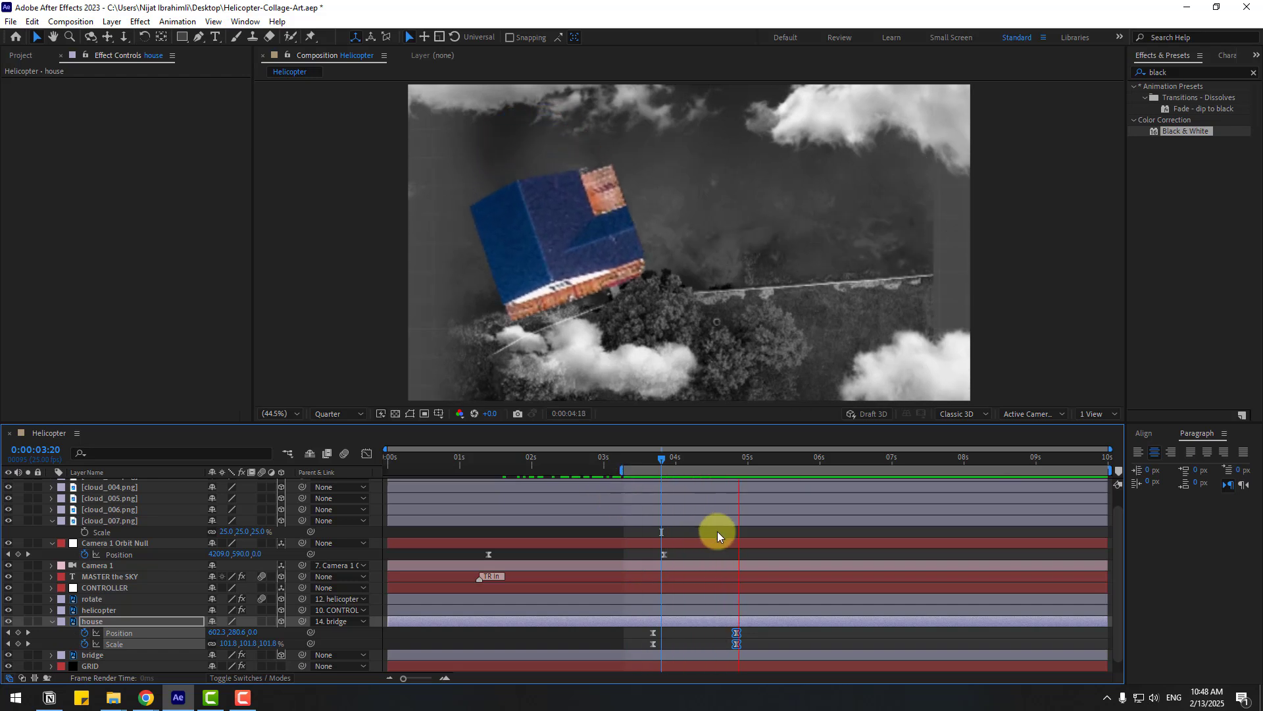
{"action": "key", "text": "space"}
{"action": "key", "text": "shift+r"}
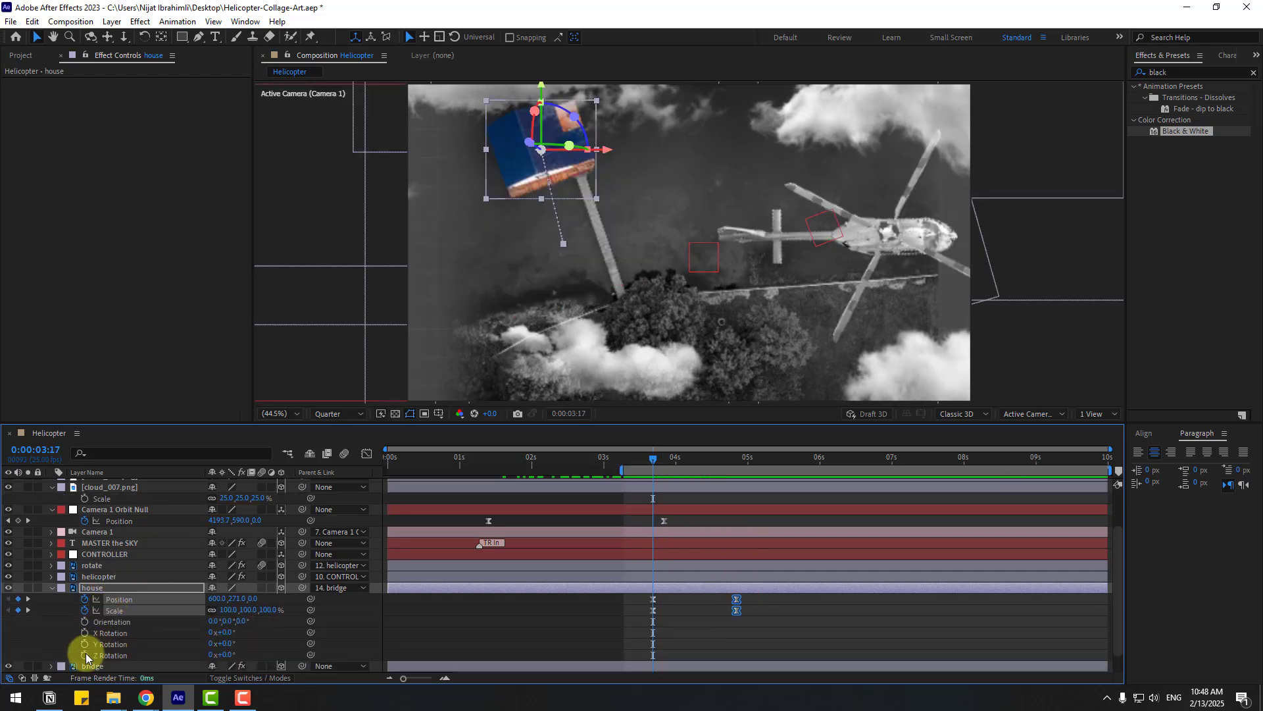
Keyframe the house's Z Rotation at 3:17, then at 4:21 rotate it to -23° and move it right.
{"action": "left_click", "coordinate": [84, 655]}
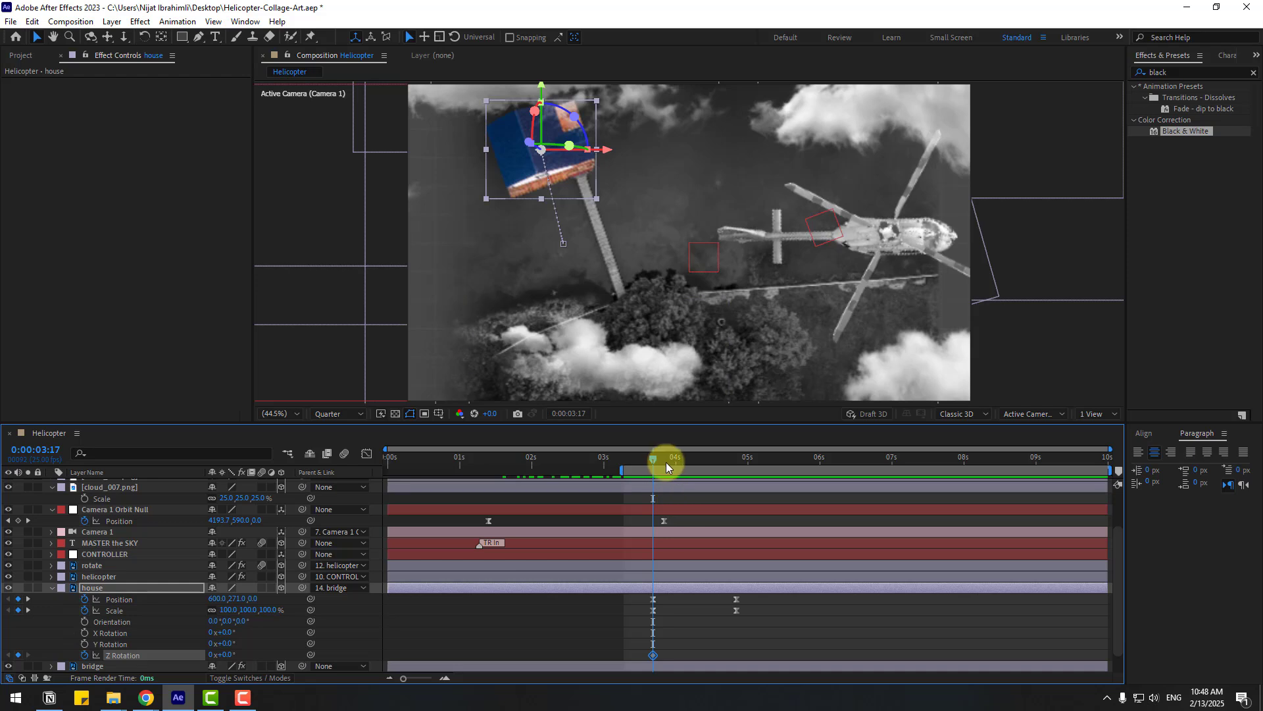
{"action": "left_click_drag", "start_coordinate": [666, 462], "coordinate": [738, 467]}
{"action": "left_click", "coordinate": [442, 603]}
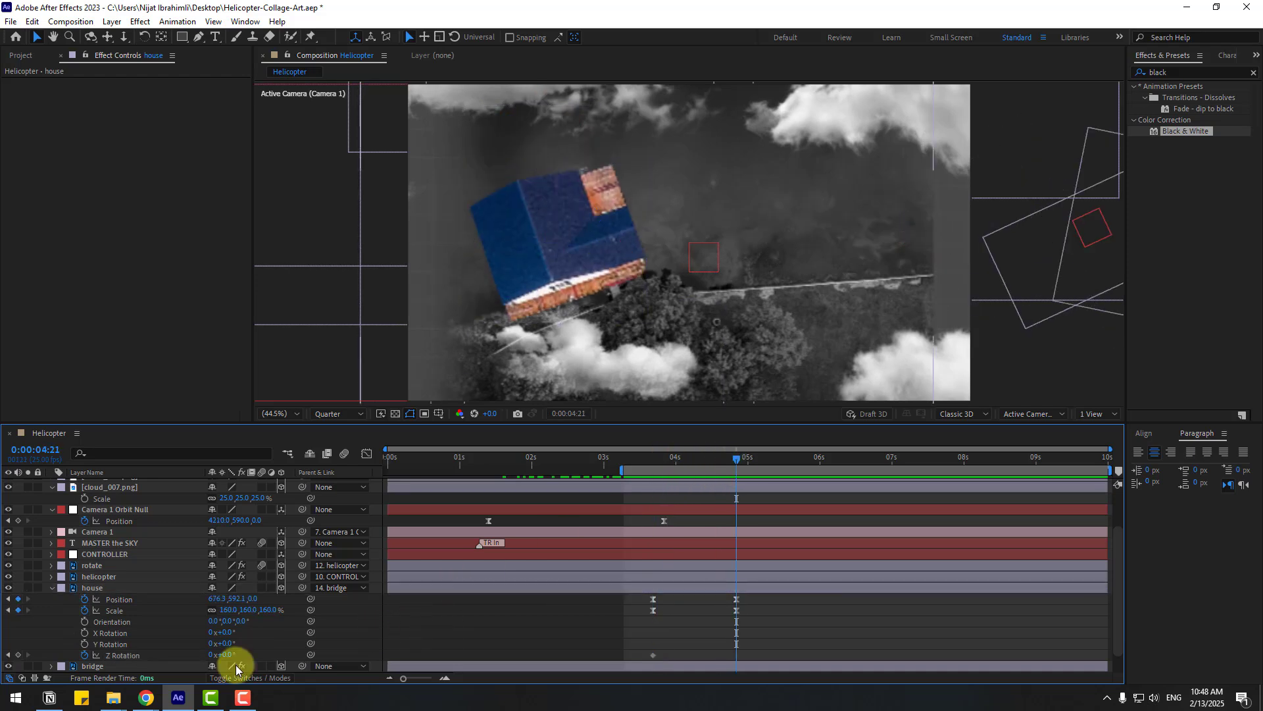
{"action": "left_click_drag", "start_coordinate": [227, 658], "coordinate": [210, 651]}
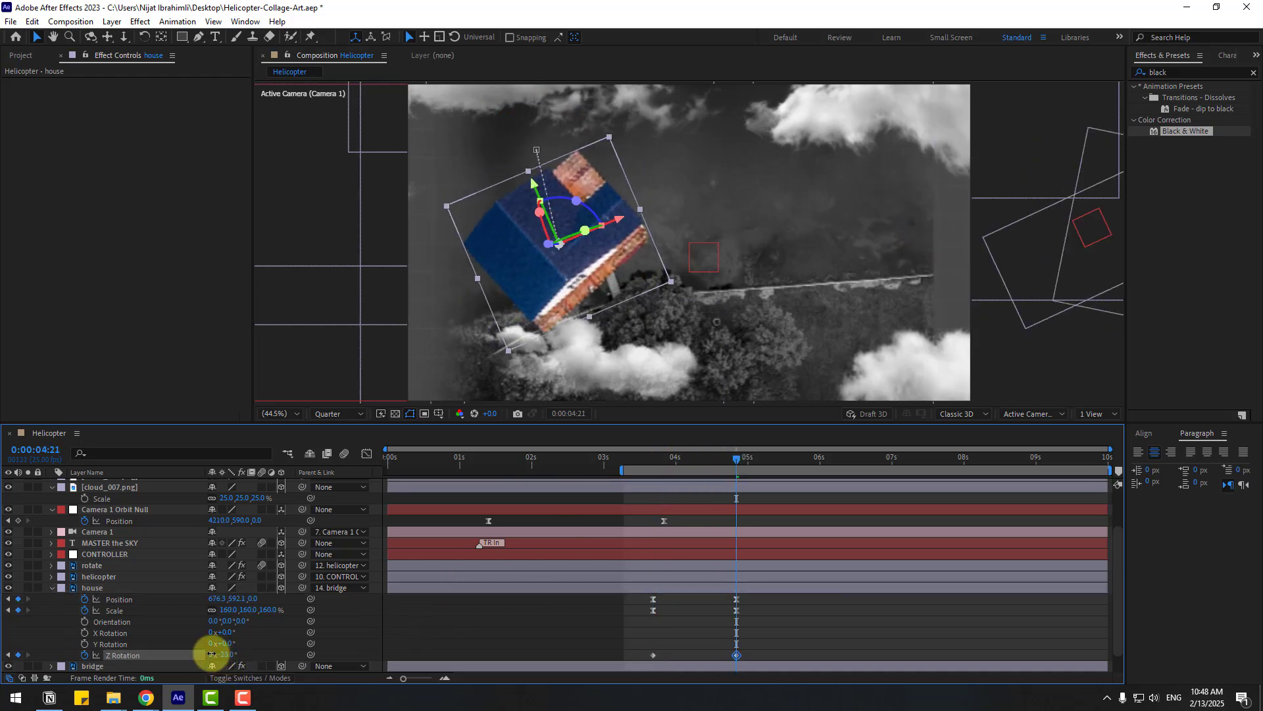
{"action": "left_click", "coordinate": [573, 297]}
{"action": "left_click_drag", "start_coordinate": [573, 297], "coordinate": [610, 404]}
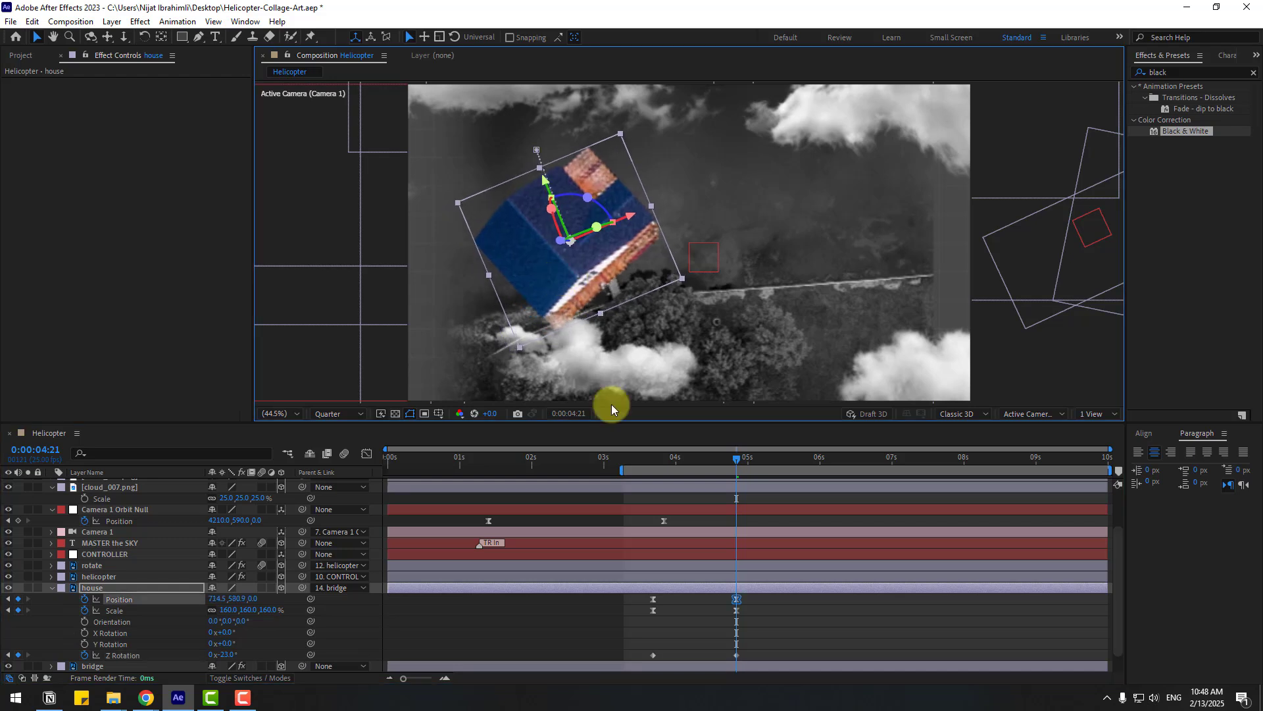
Easy Ease the Z Rotation keyframe and check the house pose at 4:10.
{"action": "left_click", "coordinate": [744, 652]}
{"action": "left_click", "coordinate": [653, 656]}
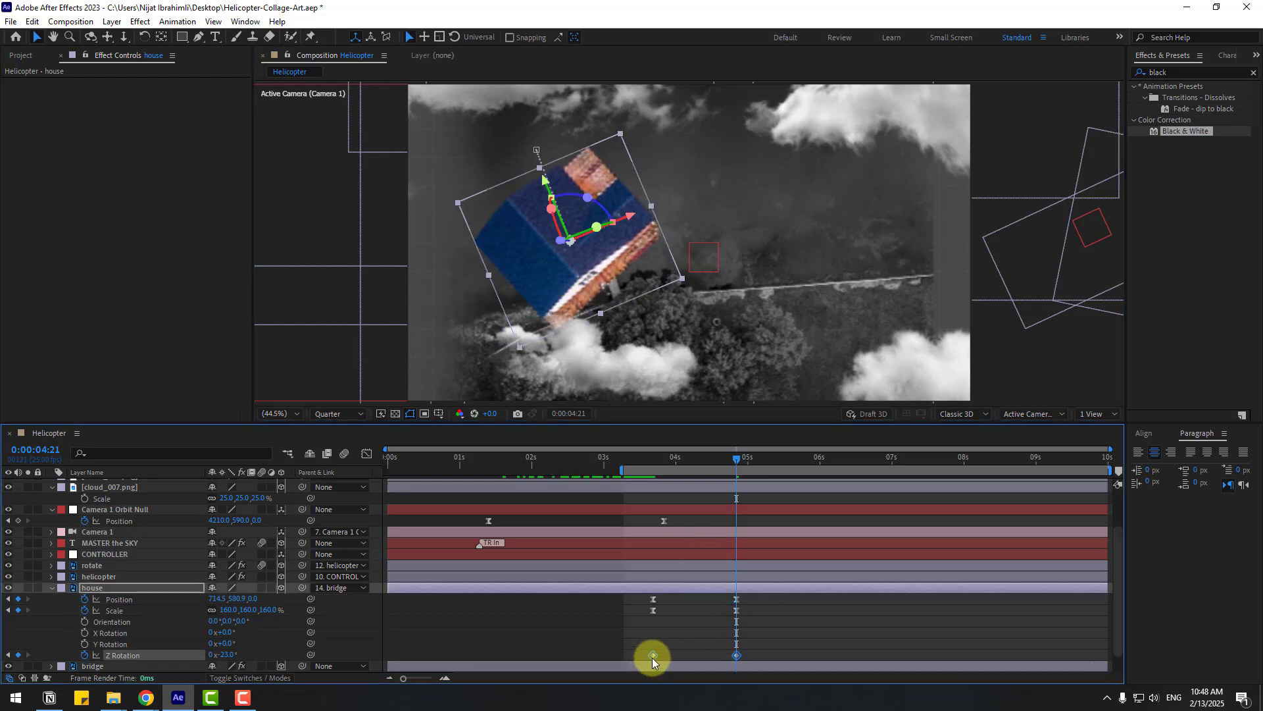
{"action": "right_click", "coordinate": [652, 656]}
{"action": "mouse_move", "coordinate": [756, 648]}
{"action": "left_click", "coordinate": [904, 563]}
{"action": "left_click_drag", "start_coordinate": [644, 457], "coordinate": [705, 459]}
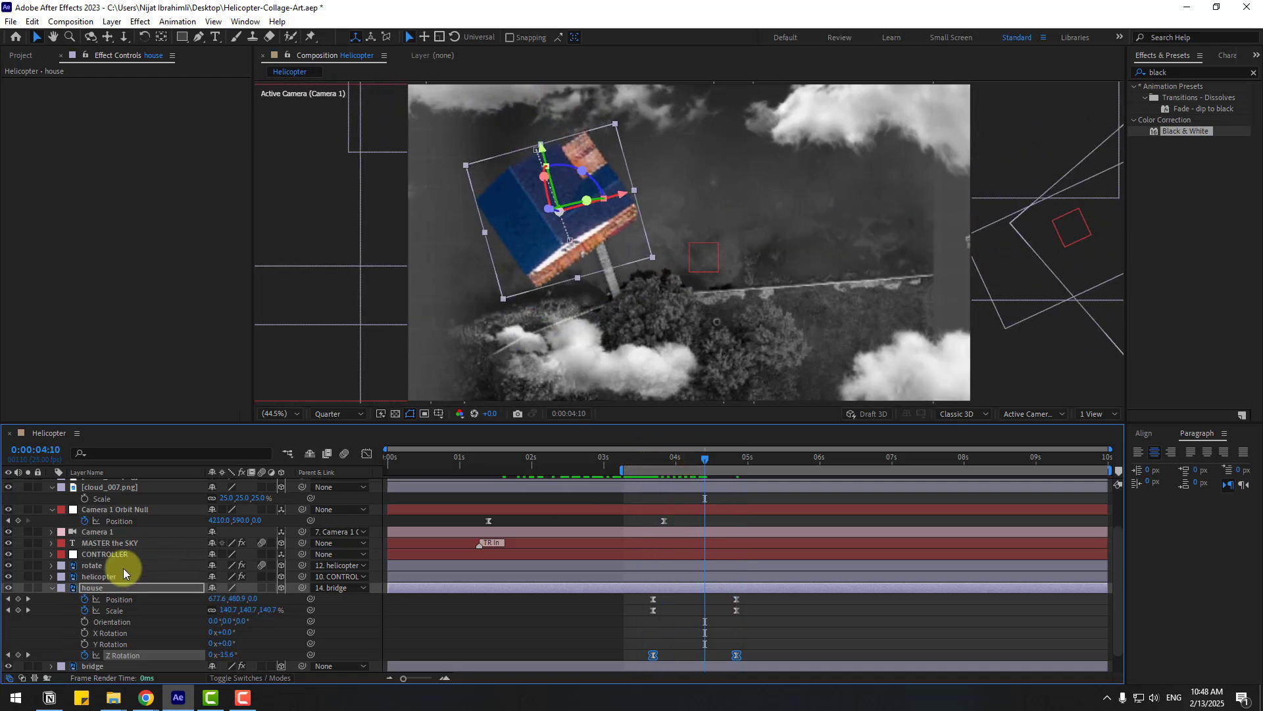
{"action": "left_click", "coordinate": [51, 587]}
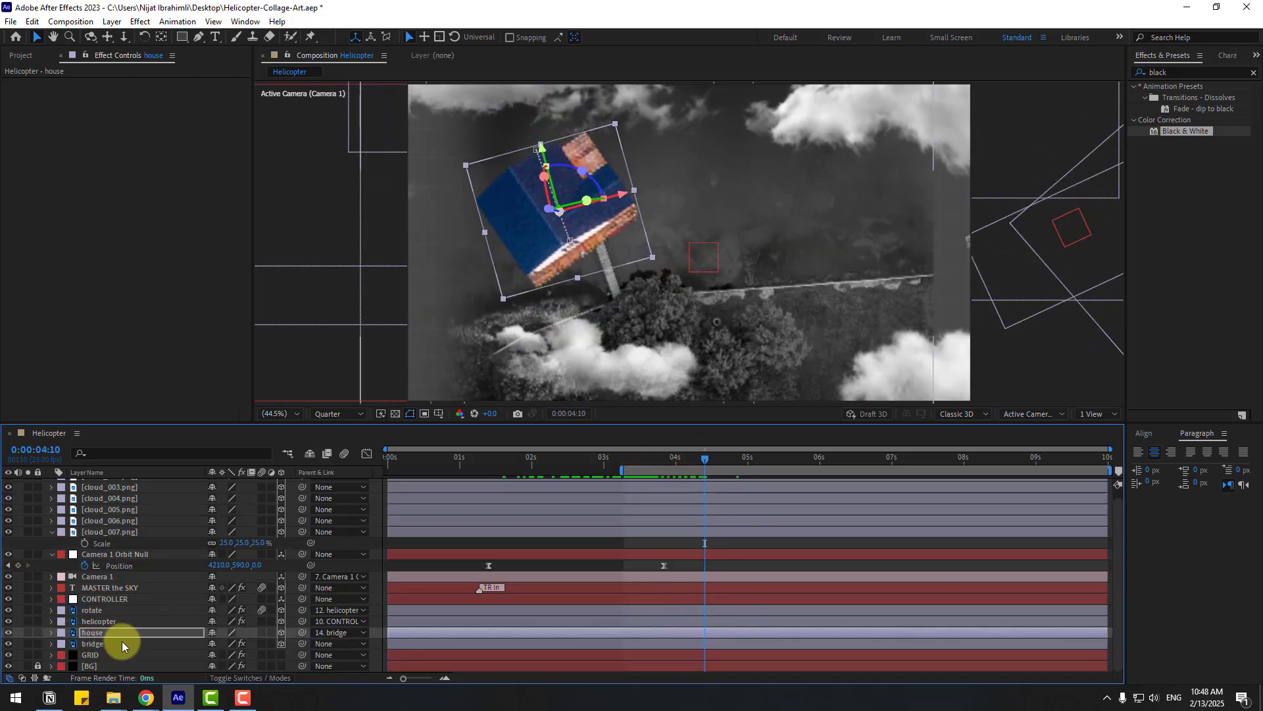
Add a new adjustment layer above the bridge layer.
{"action": "left_click", "coordinate": [92, 645]}
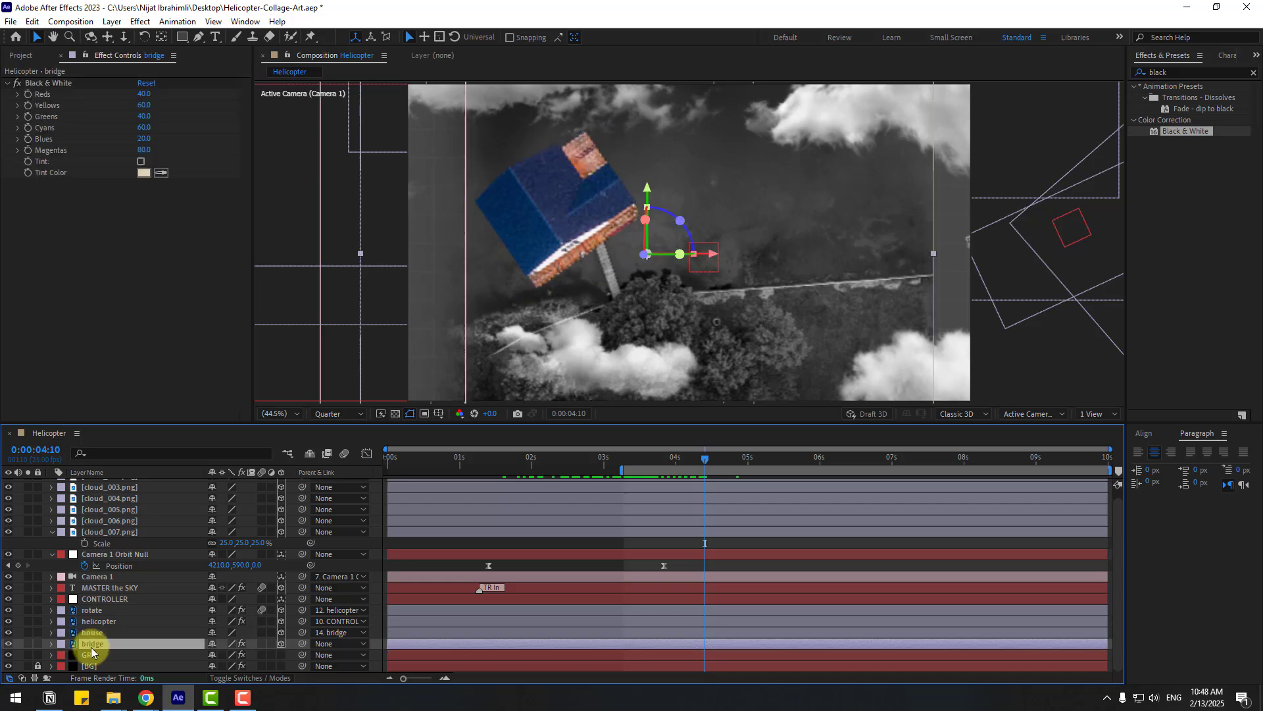
{"action": "left_click", "coordinate": [112, 22]}
{"action": "mouse_move", "coordinate": [263, 37]}
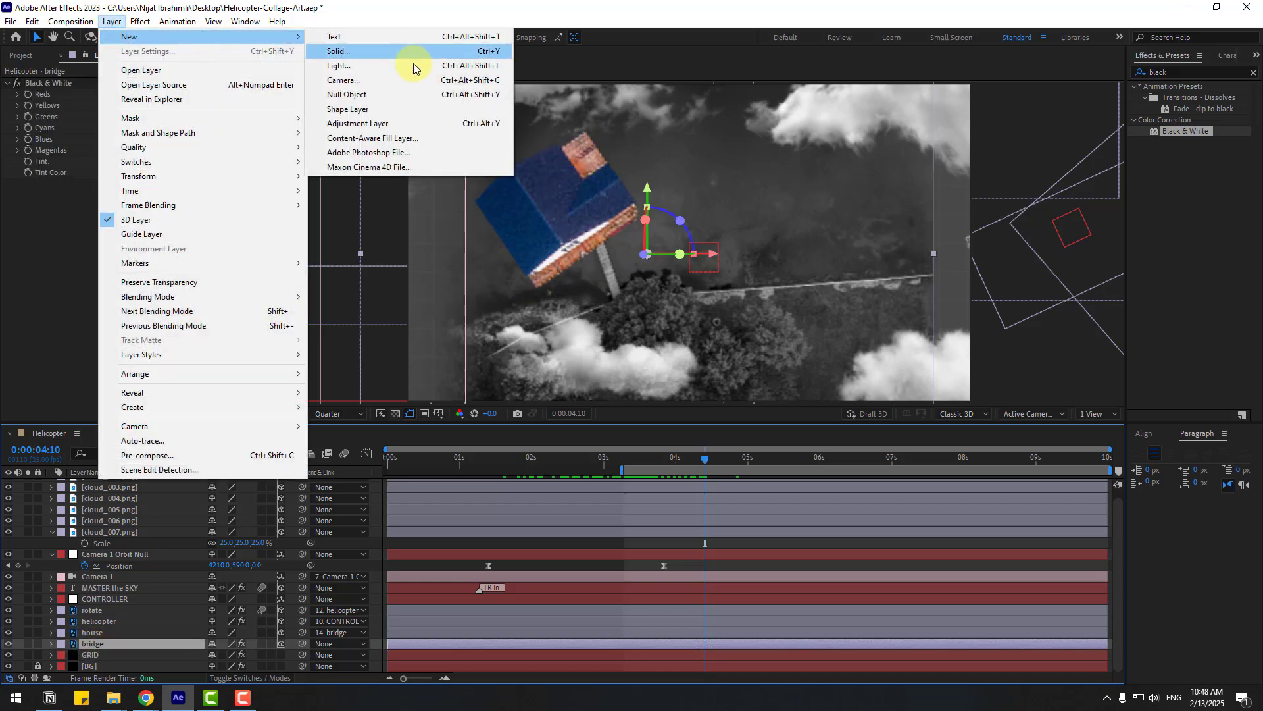
{"action": "left_click", "coordinate": [369, 125]}
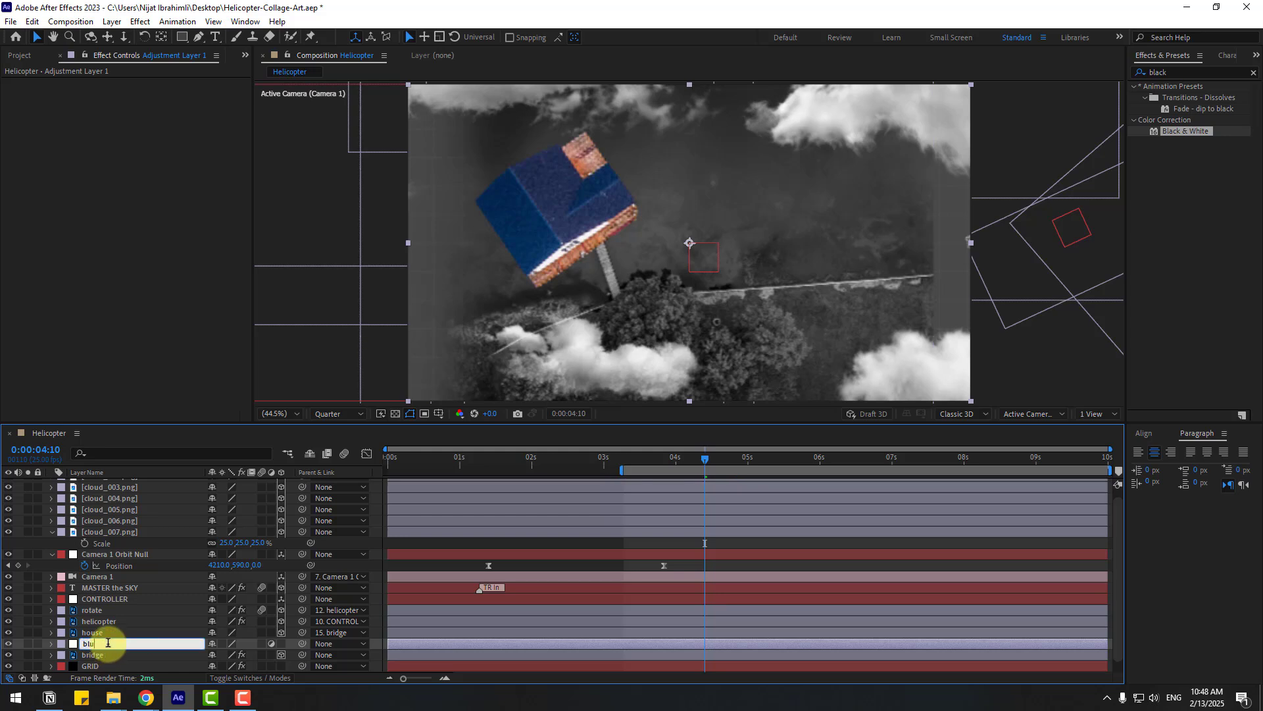
Apply Gaussian Blur to the blur layer and raise Blurriness to about 40 at 4:17.
{"action": "left_click", "coordinate": [1144, 75]}
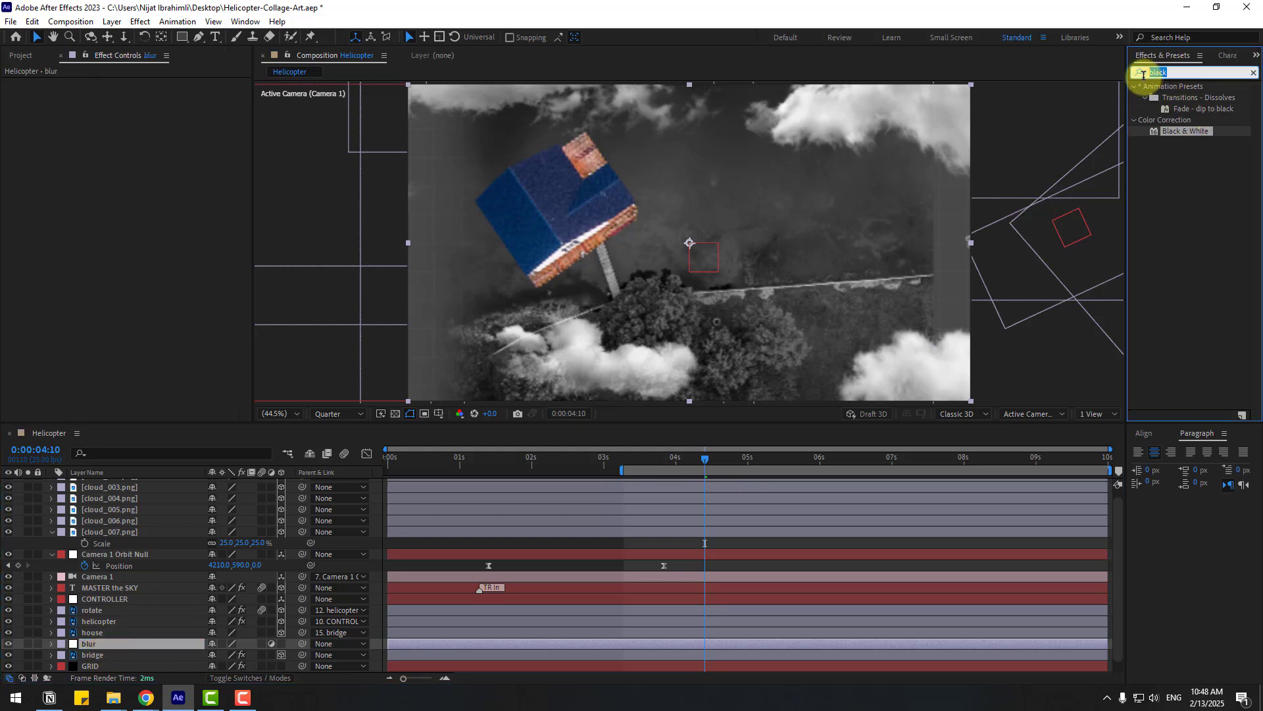
{"action": "type", "text": "gau"}
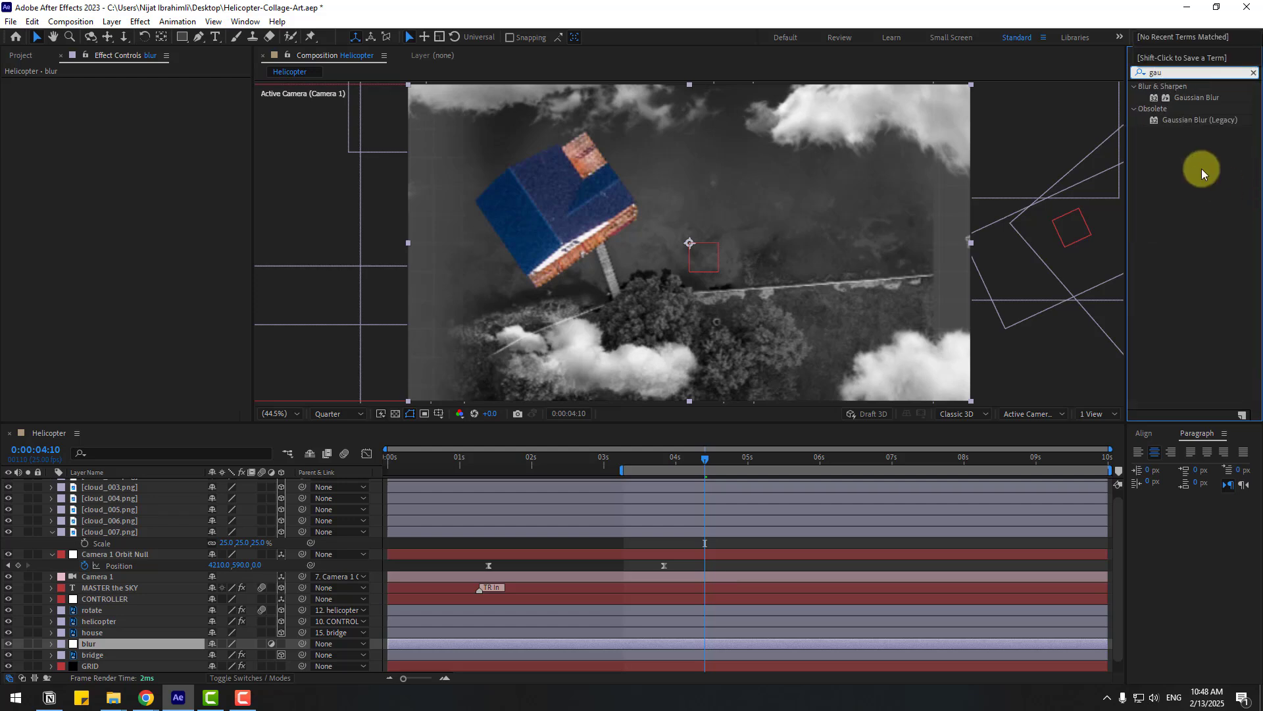
{"action": "left_click_drag", "start_coordinate": [1187, 102], "coordinate": [100, 643]}
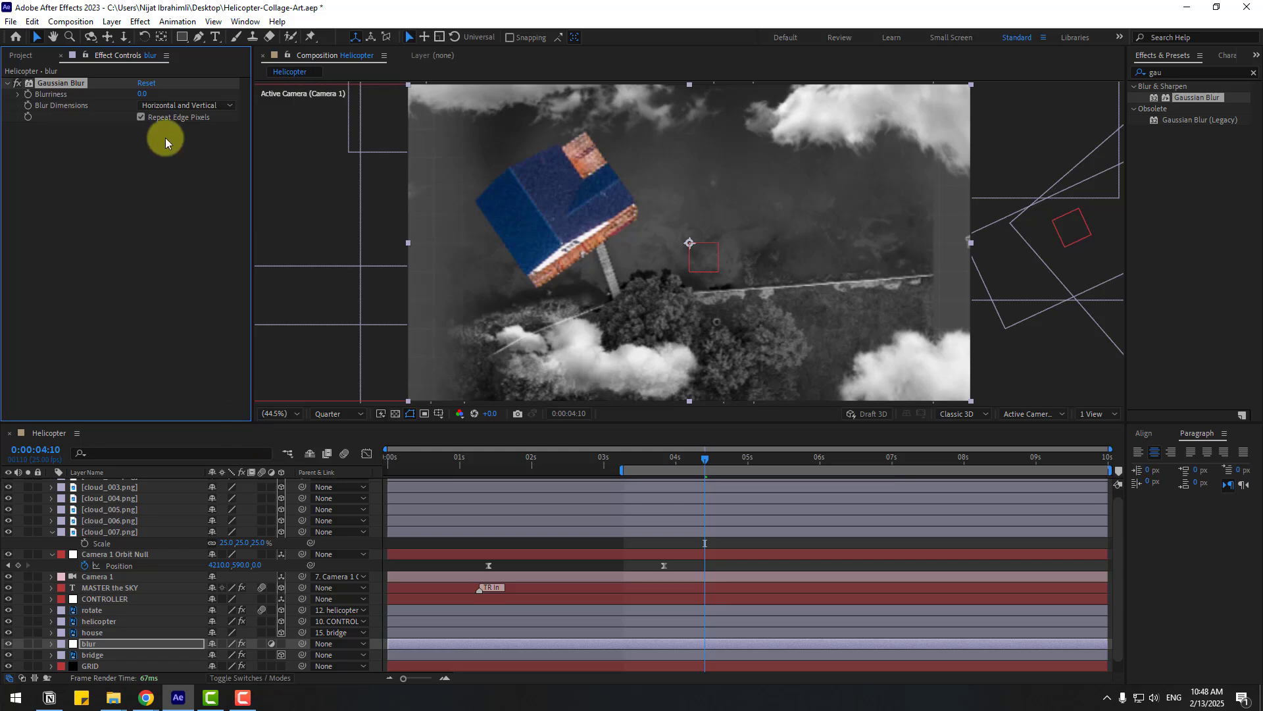
{"action": "left_click_drag", "start_coordinate": [692, 462], "coordinate": [665, 462]}
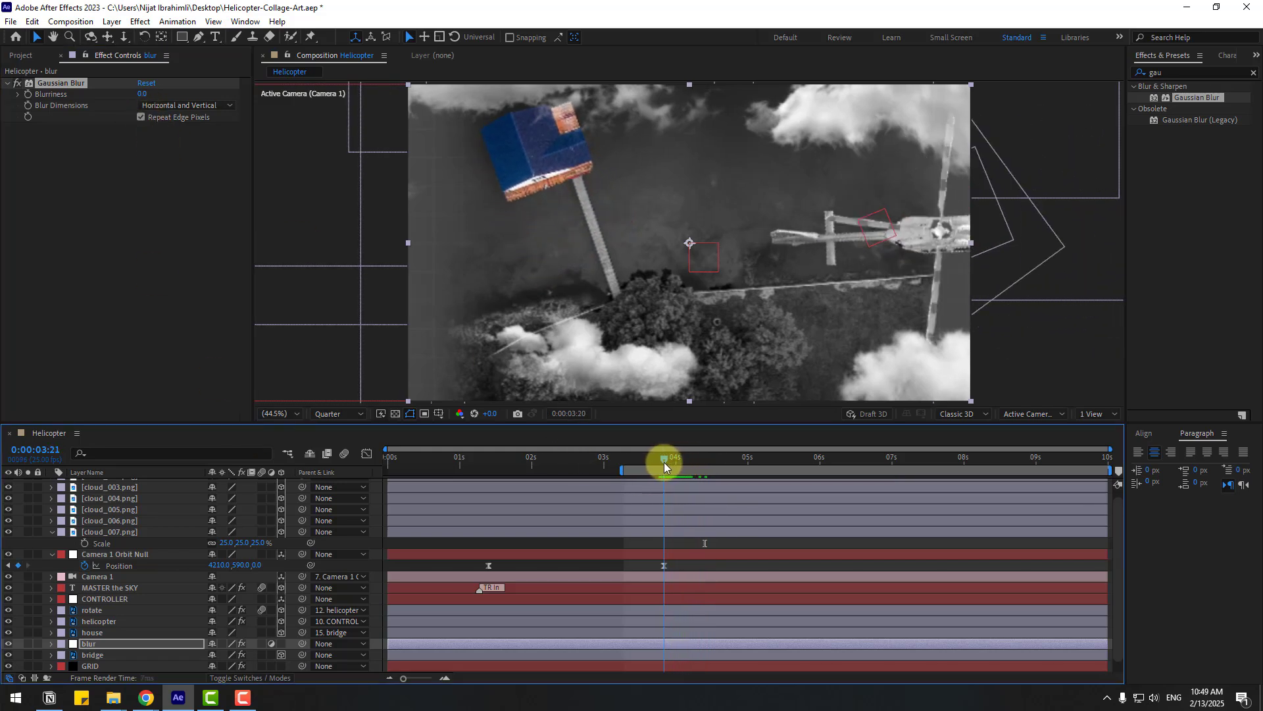
{"action": "left_click", "coordinate": [29, 101]}
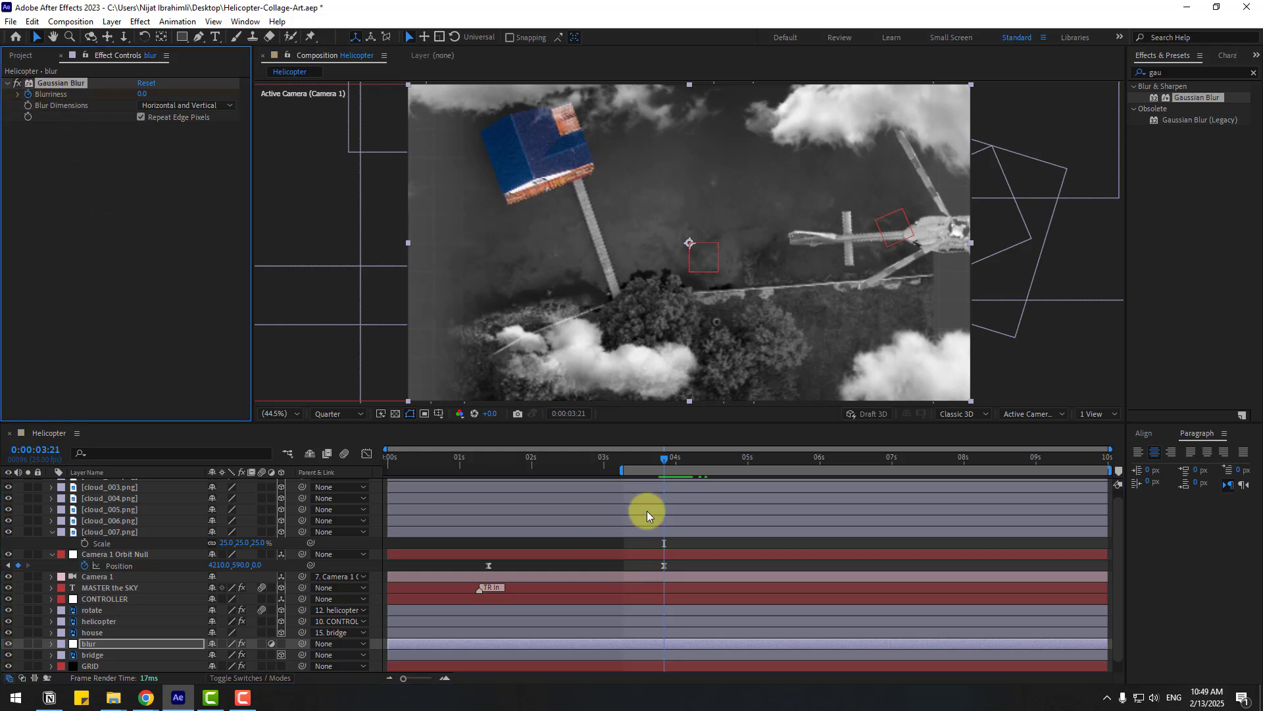
{"action": "scroll", "coordinate": [691, 565], "scroll_direction": "down", "scroll_amount": 1}
{"action": "left_click_drag", "start_coordinate": [685, 460], "coordinate": [724, 461]}
{"action": "left_click_drag", "start_coordinate": [141, 97], "coordinate": [408, 95]}
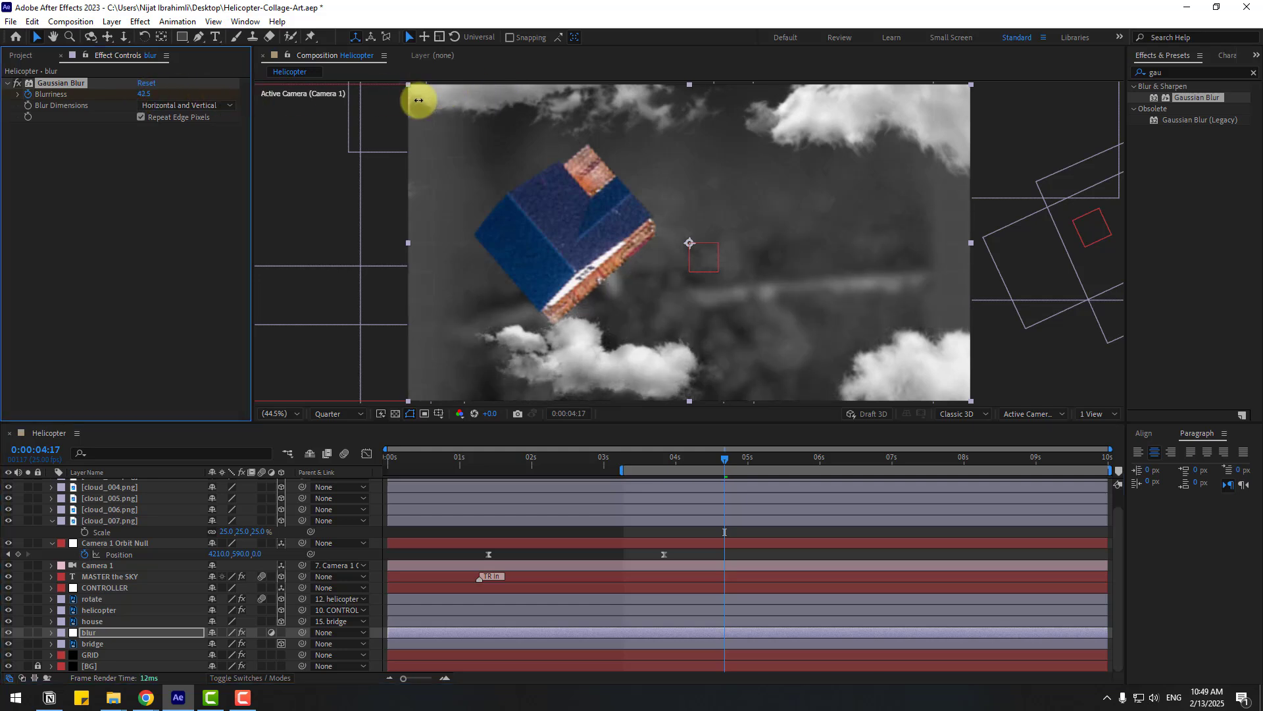
Move cloud_002 through cloud_007 below the blur layer, above bridge, and check the shot at 3:16.
{"action": "left_click", "coordinate": [111, 521]}
{"action": "left_click", "coordinate": [117, 482], "text": "shift"}
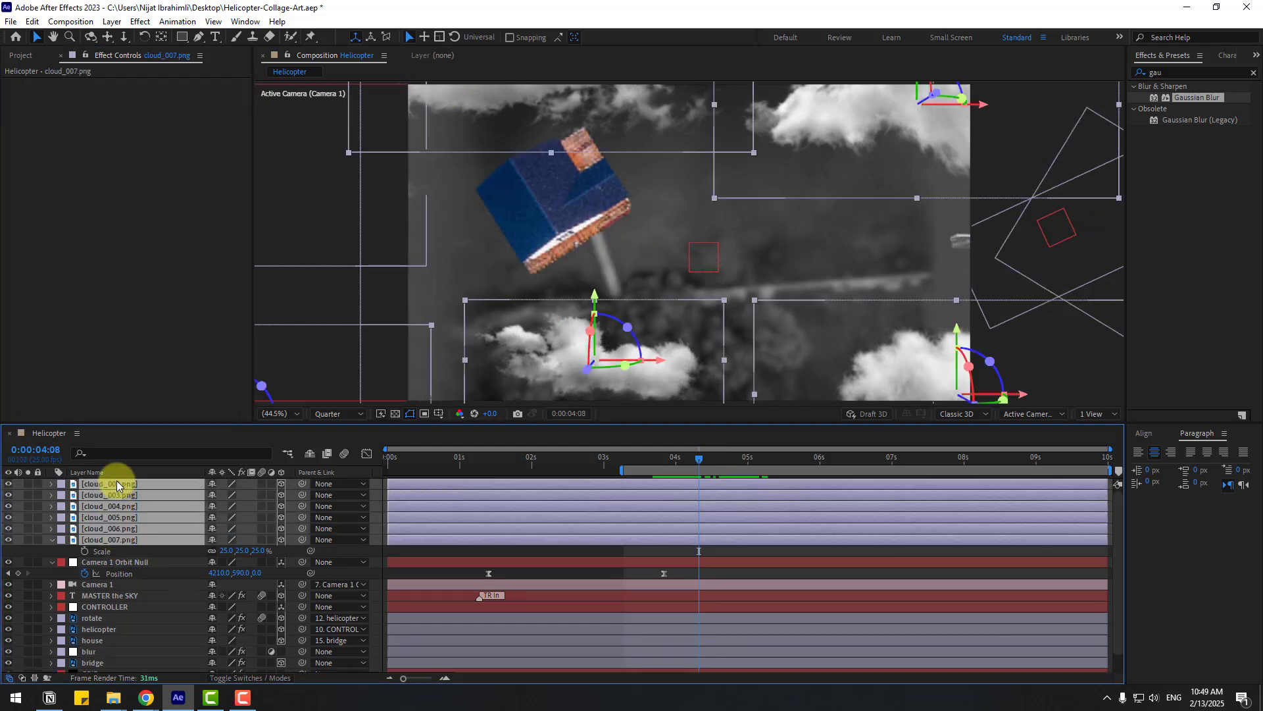
{"action": "scroll", "coordinate": [128, 512], "scroll_direction": "down", "scroll_amount": 1}
{"action": "left_click_drag", "start_coordinate": [119, 521], "coordinate": [121, 636]}
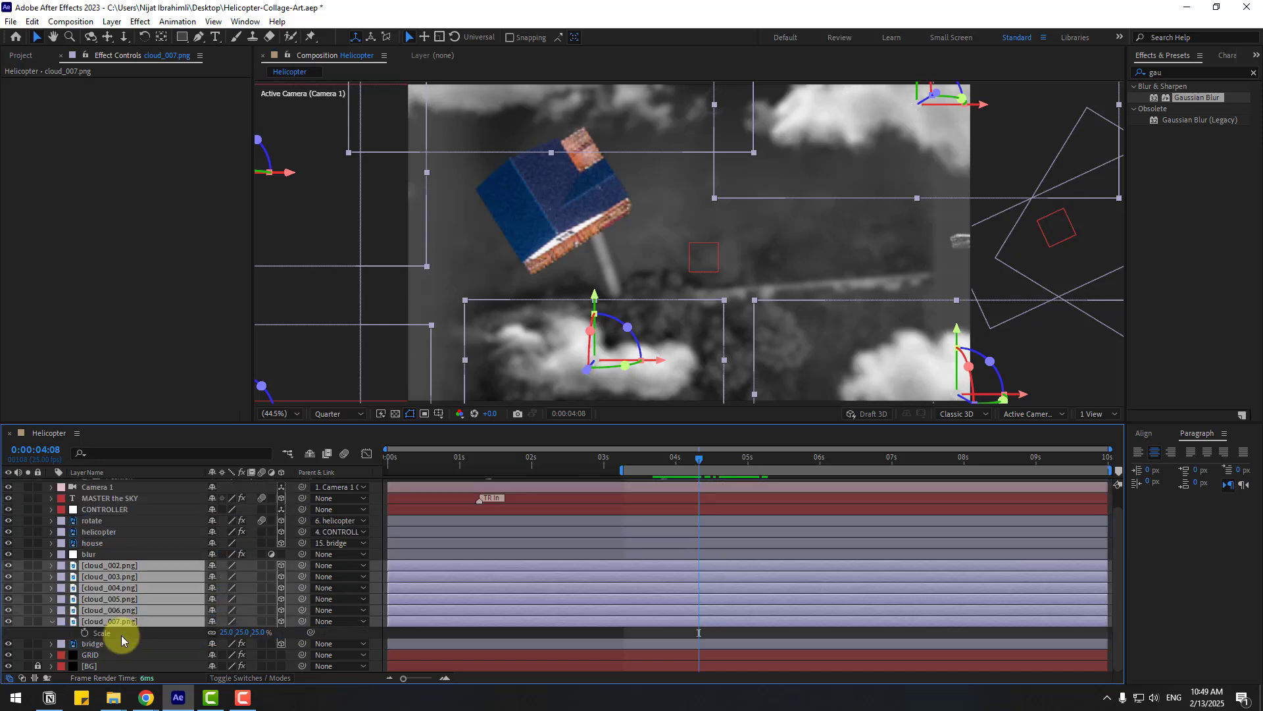
{"action": "left_click", "coordinate": [562, 634]}
{"action": "left_click_drag", "start_coordinate": [626, 459], "coordinate": [721, 464]}
{"action": "scroll", "coordinate": [175, 575], "scroll_direction": "up", "scroll_amount": 2}
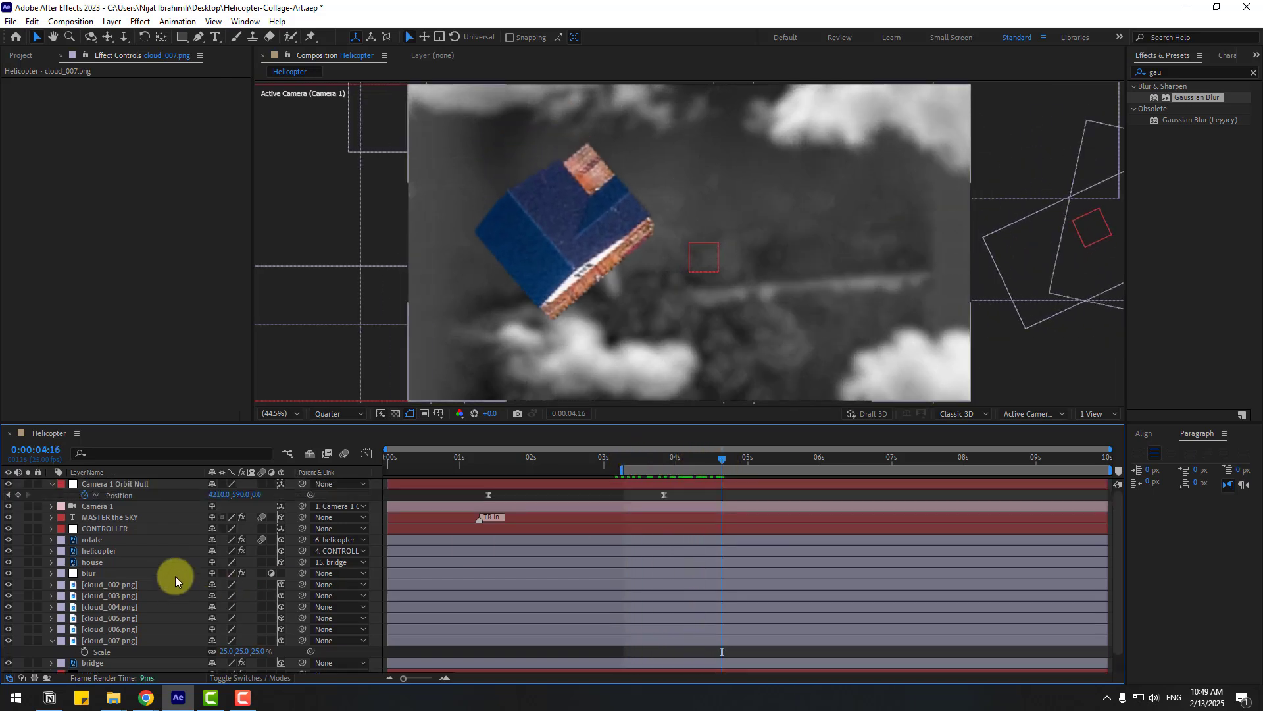
Duplicate the MASTER the SKY title, start it near 4s, and move it beside the house.
{"action": "left_click", "coordinate": [105, 518]}
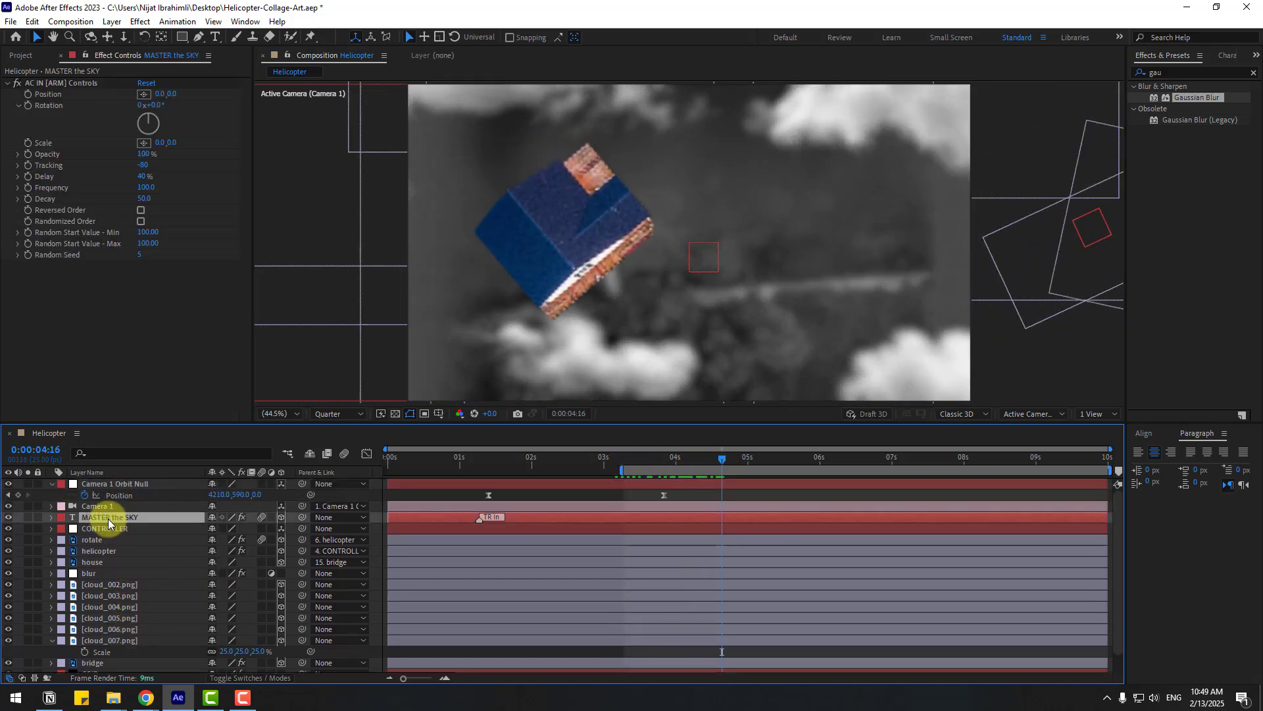
{"action": "key", "text": "ctrl+d"}
{"action": "left_click_drag", "start_coordinate": [417, 516], "coordinate": [706, 519]}
{"action": "scroll", "coordinate": [653, 294], "scroll_direction": "down", "scroll_amount": 4}
{"action": "left_click_drag", "start_coordinate": [398, 253], "coordinate": [759, 287]}
{"action": "scroll", "coordinate": [760, 294], "scroll_direction": "up", "scroll_amount": 2}
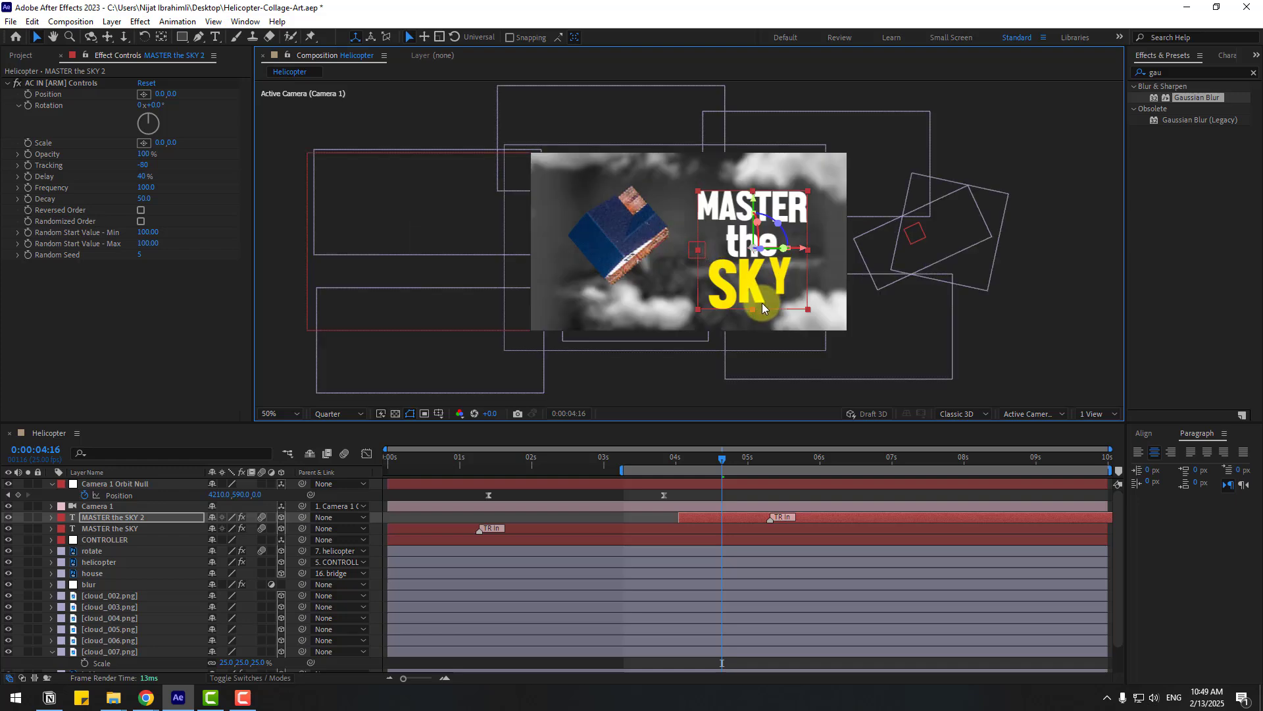
Retype the duplicate title as 'Escape to Nature' with the word Escape in yellow.
{"action": "double_click", "coordinate": [778, 242]}
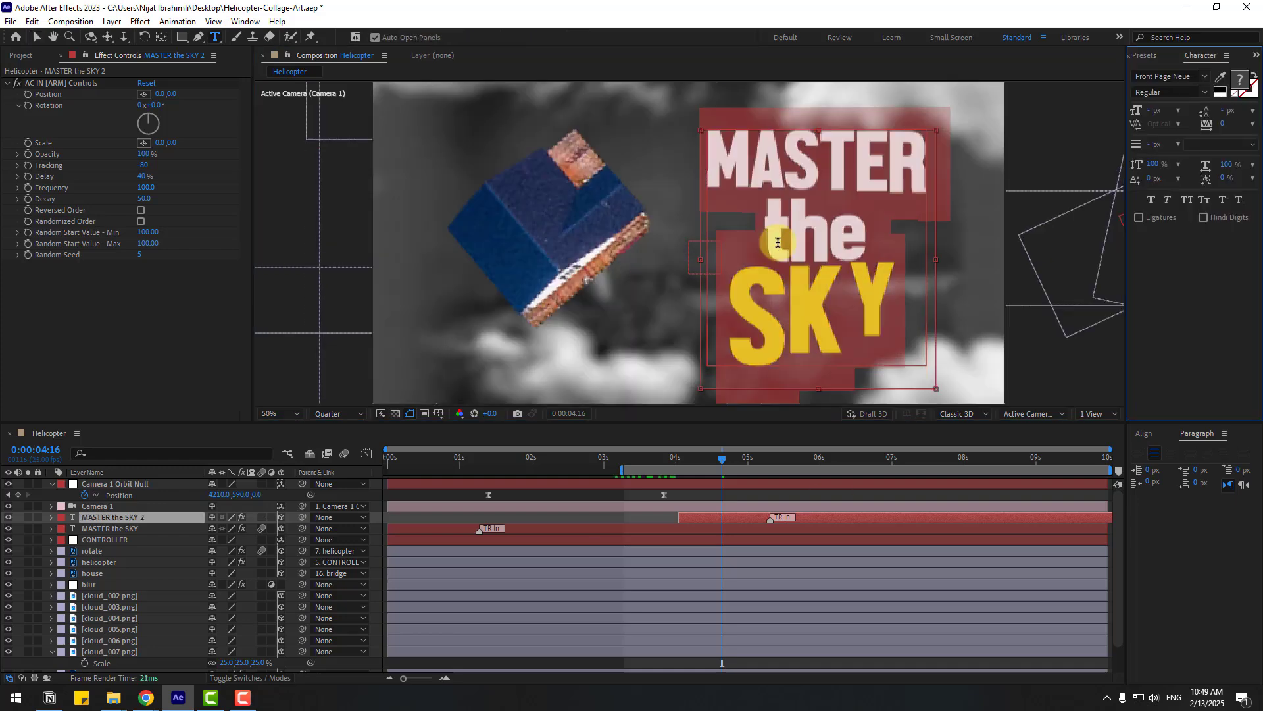
{"action": "type", "text": "Escape to Nature"}
{"action": "left_click", "coordinate": [1240, 80]}
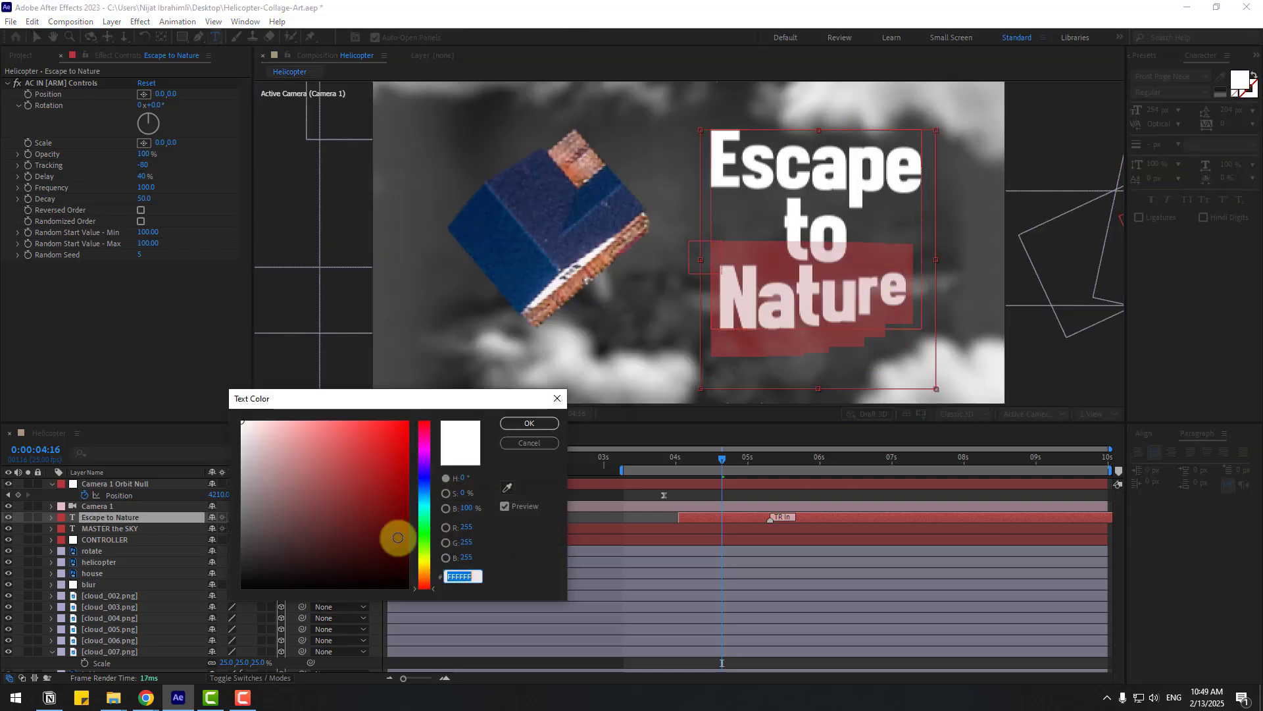
{"action": "left_click", "coordinate": [352, 429]}
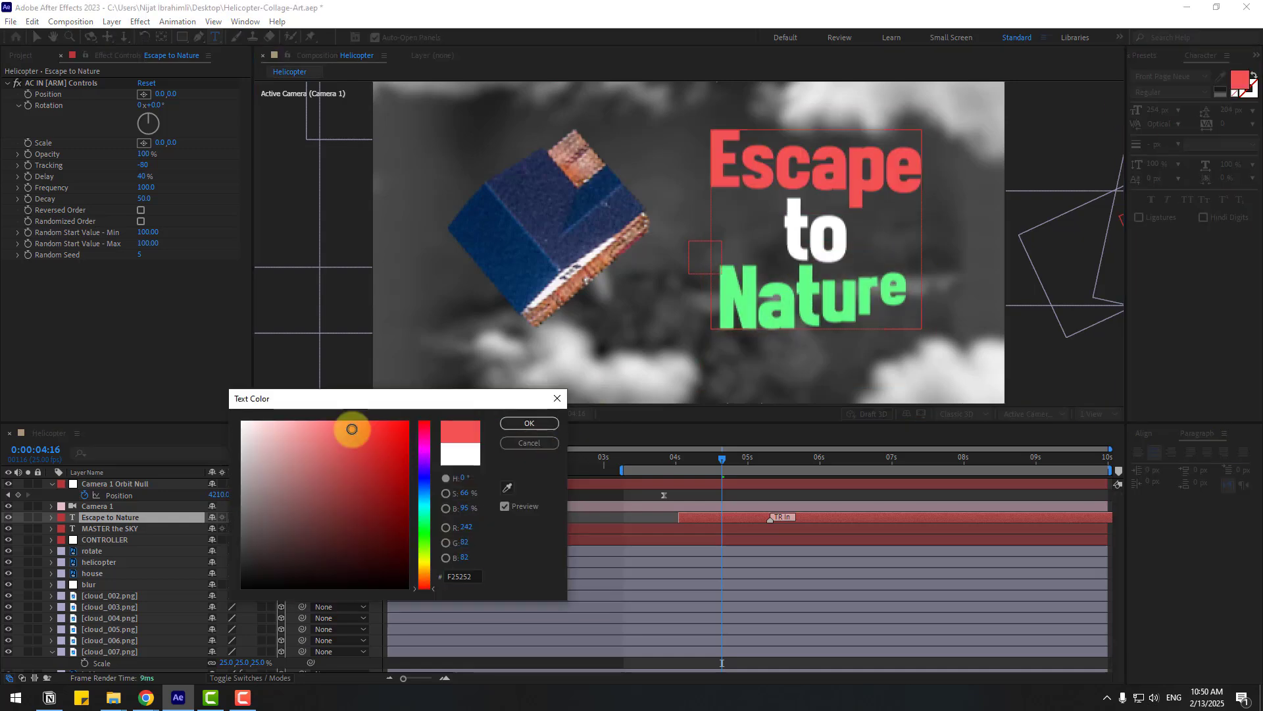
{"action": "left_click", "coordinate": [424, 560]}
{"action": "left_click", "coordinate": [529, 424]}
{"action": "key", "text": "v"}
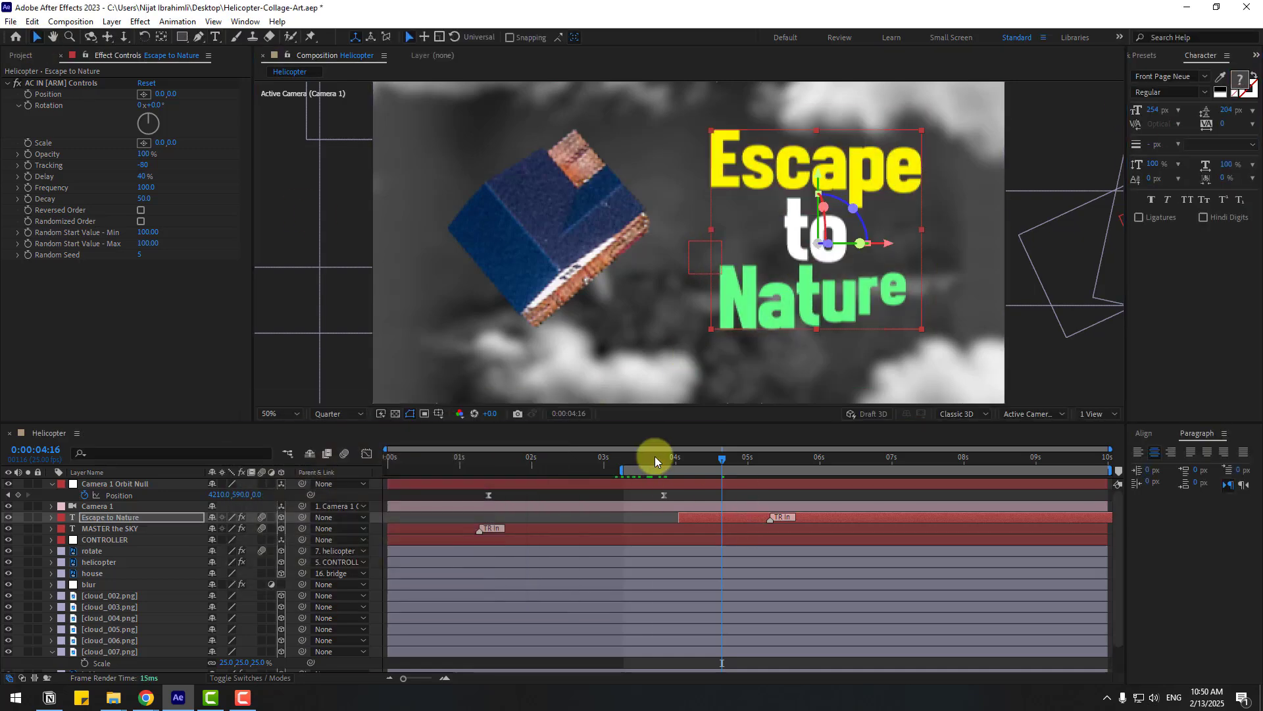
{"action": "left_click_drag", "start_coordinate": [654, 456], "coordinate": [774, 469]}
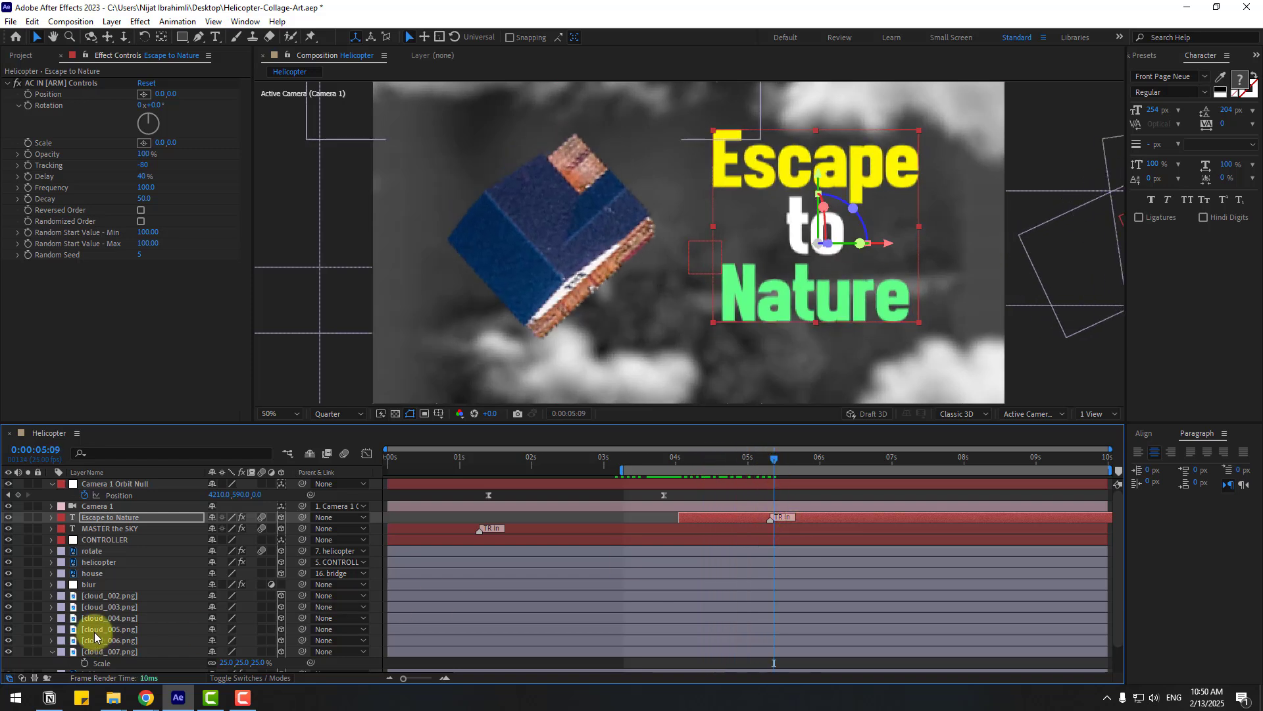
{"action": "scroll", "coordinate": [99, 625], "scroll_direction": "down", "scroll_amount": 1}
{"action": "left_click", "coordinate": [93, 544]}
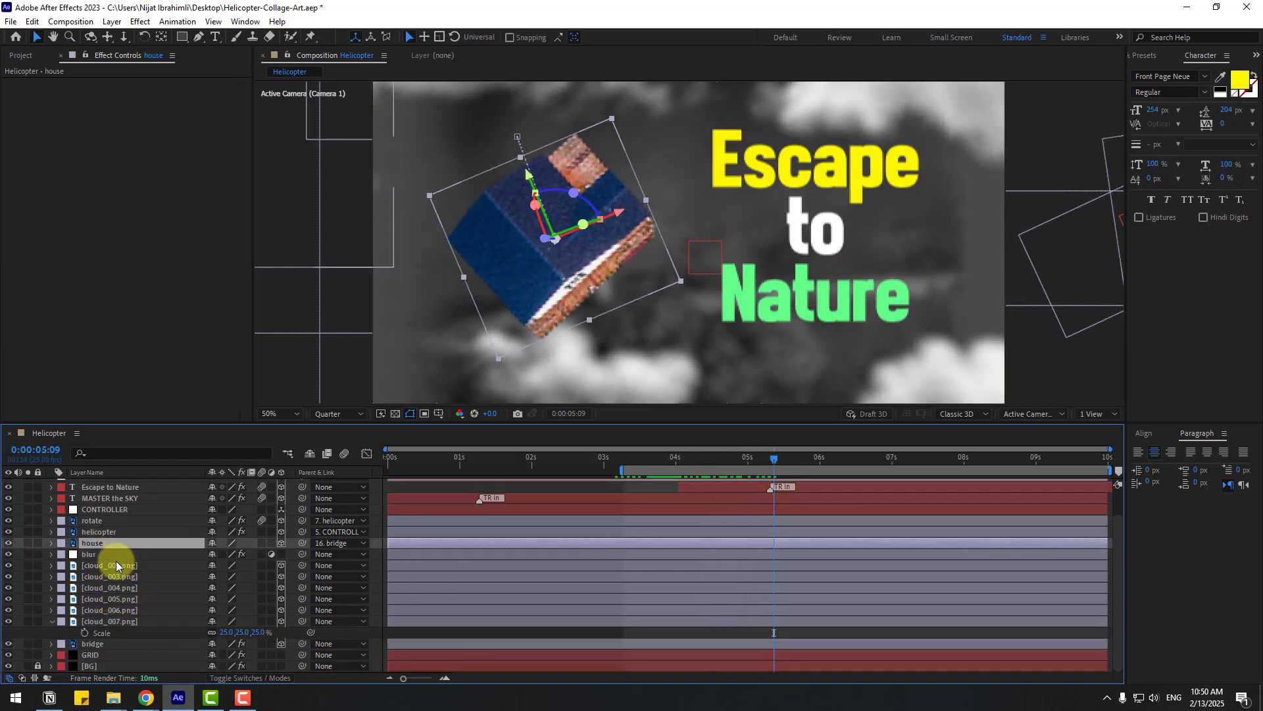
{"action": "right_click", "coordinate": [93, 541]}
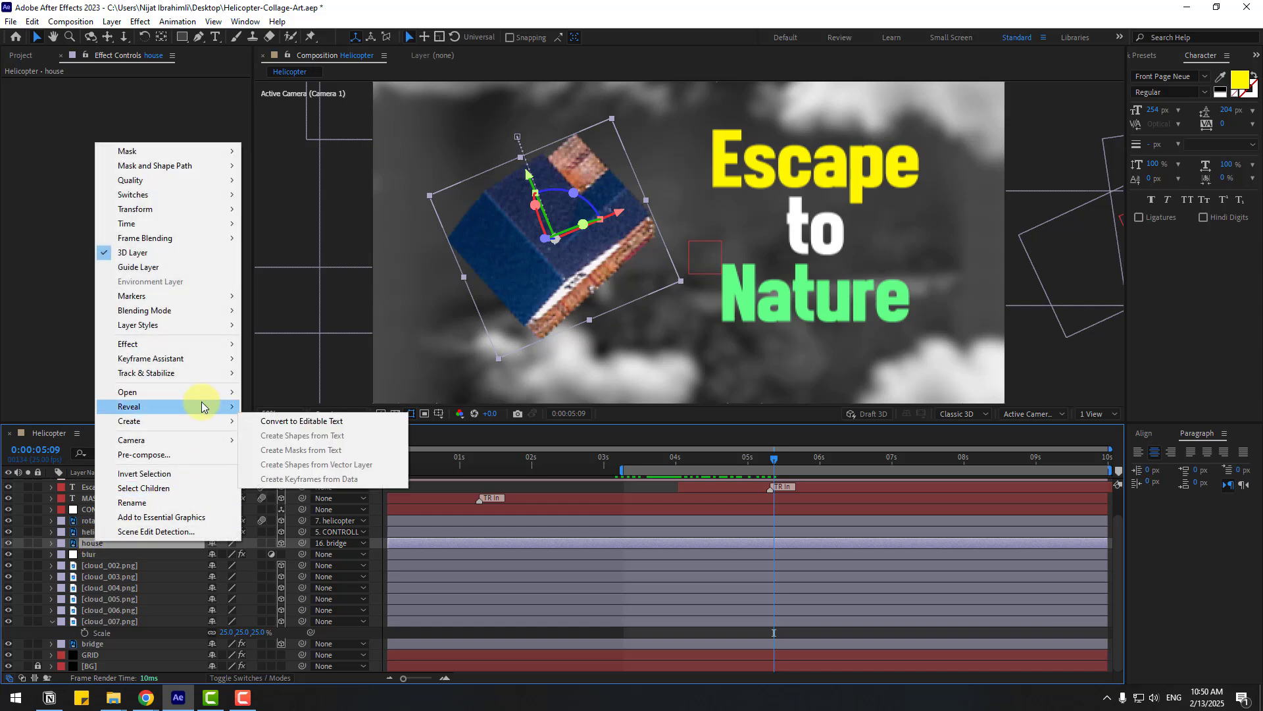
Add a Stroke layer style to the house, fading its opacity from 0% at 3:17 to 100% at 4:21.
{"action": "mouse_move", "coordinate": [212, 329]}
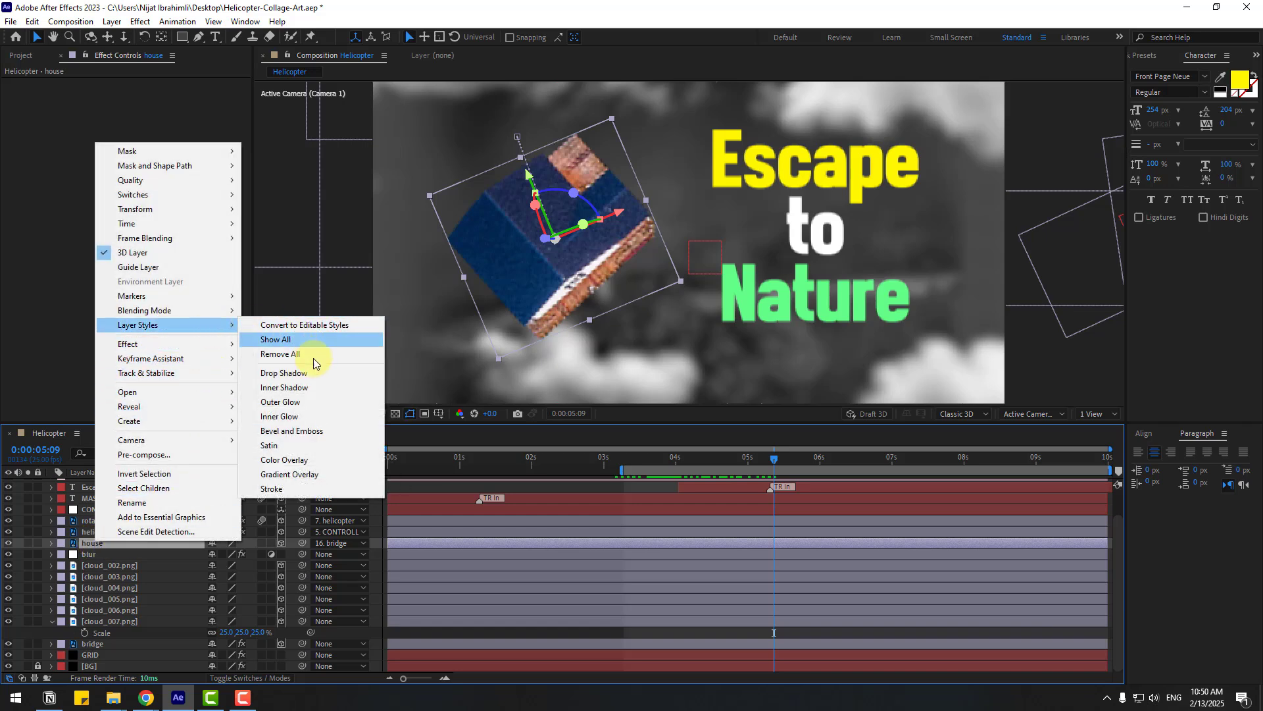
{"action": "left_click", "coordinate": [271, 488]}
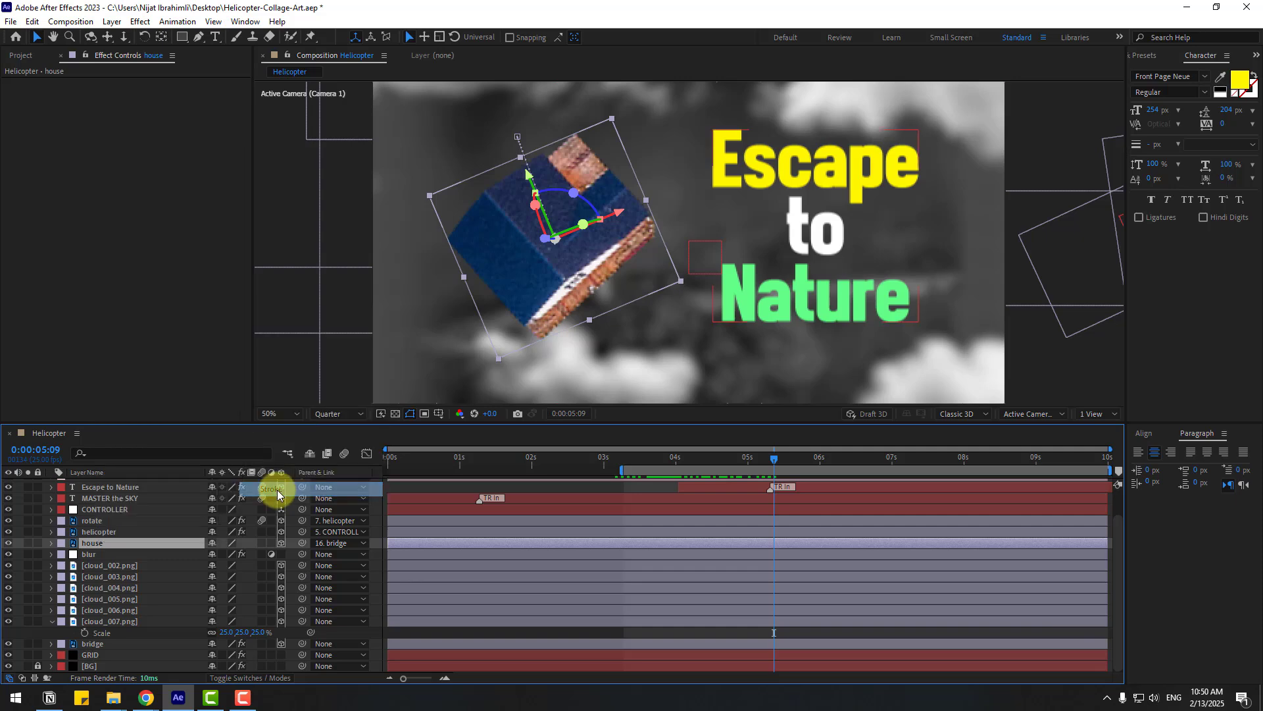
{"action": "scroll", "coordinate": [211, 566], "scroll_direction": "down", "scroll_amount": 1}
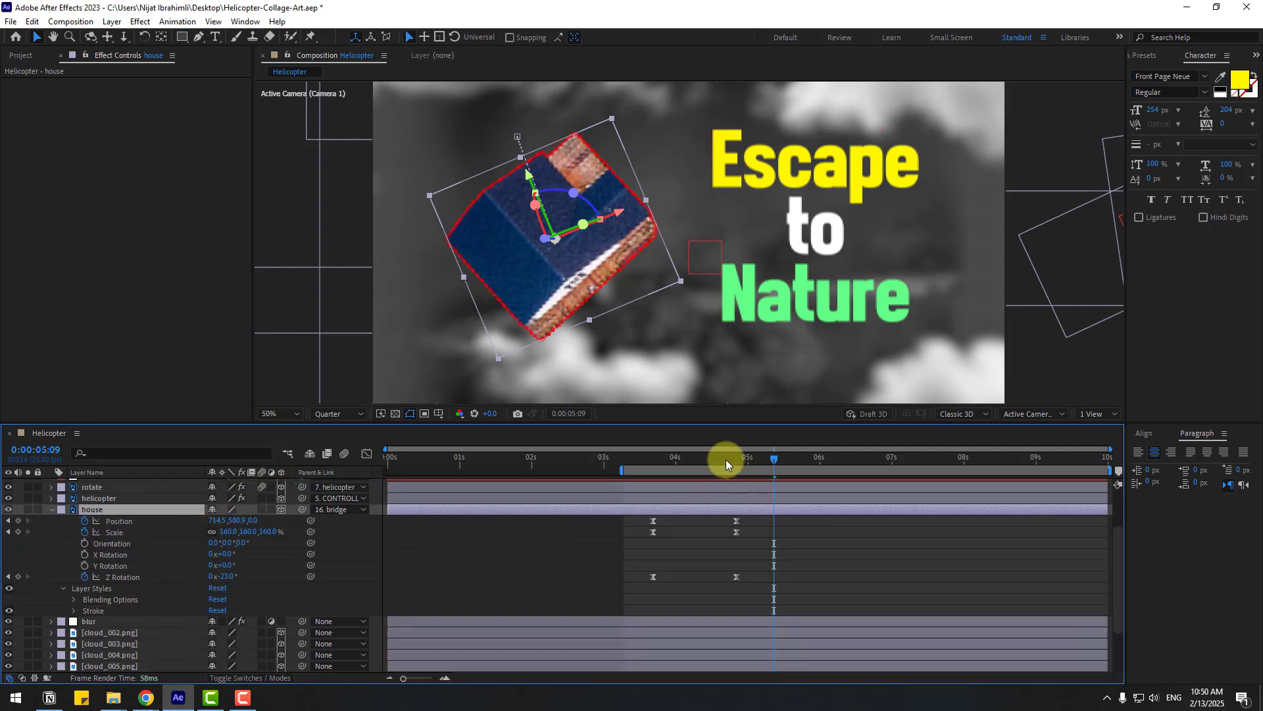
{"action": "left_click_drag", "start_coordinate": [725, 459], "coordinate": [653, 457]}
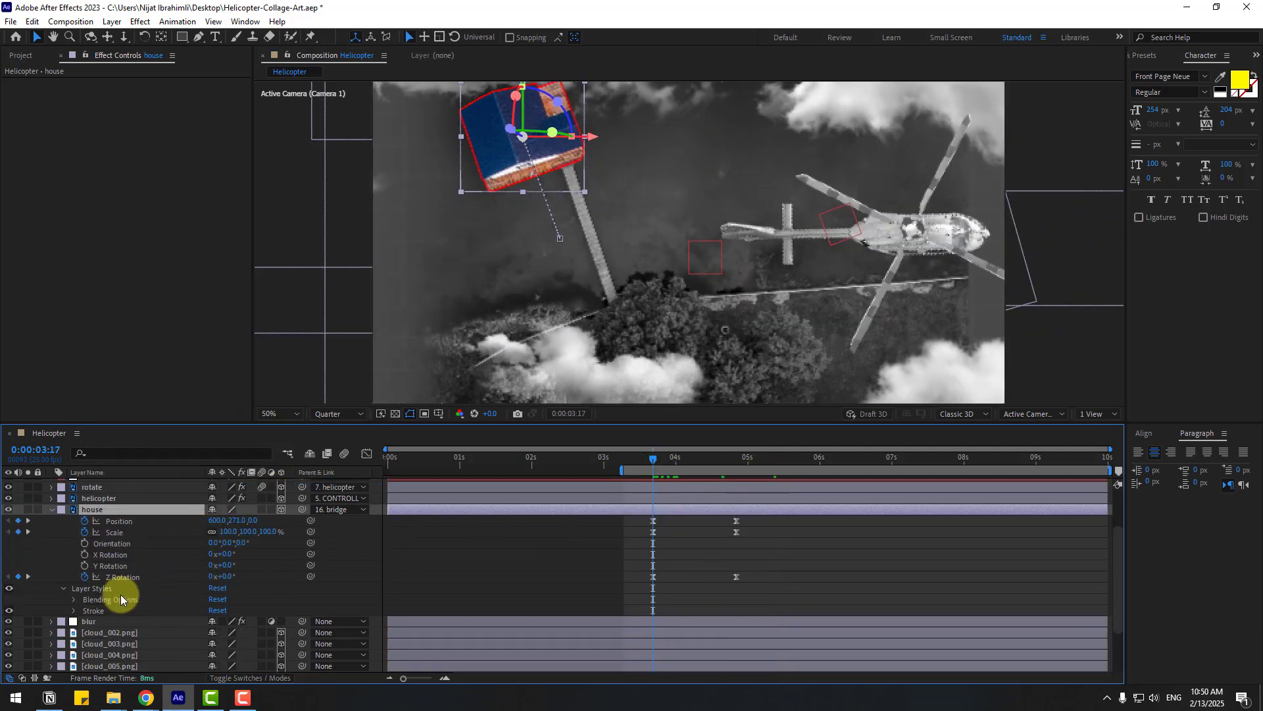
{"action": "left_click", "coordinate": [74, 612]}
{"action": "scroll", "coordinate": [72, 617], "scroll_direction": "down", "scroll_amount": 1}
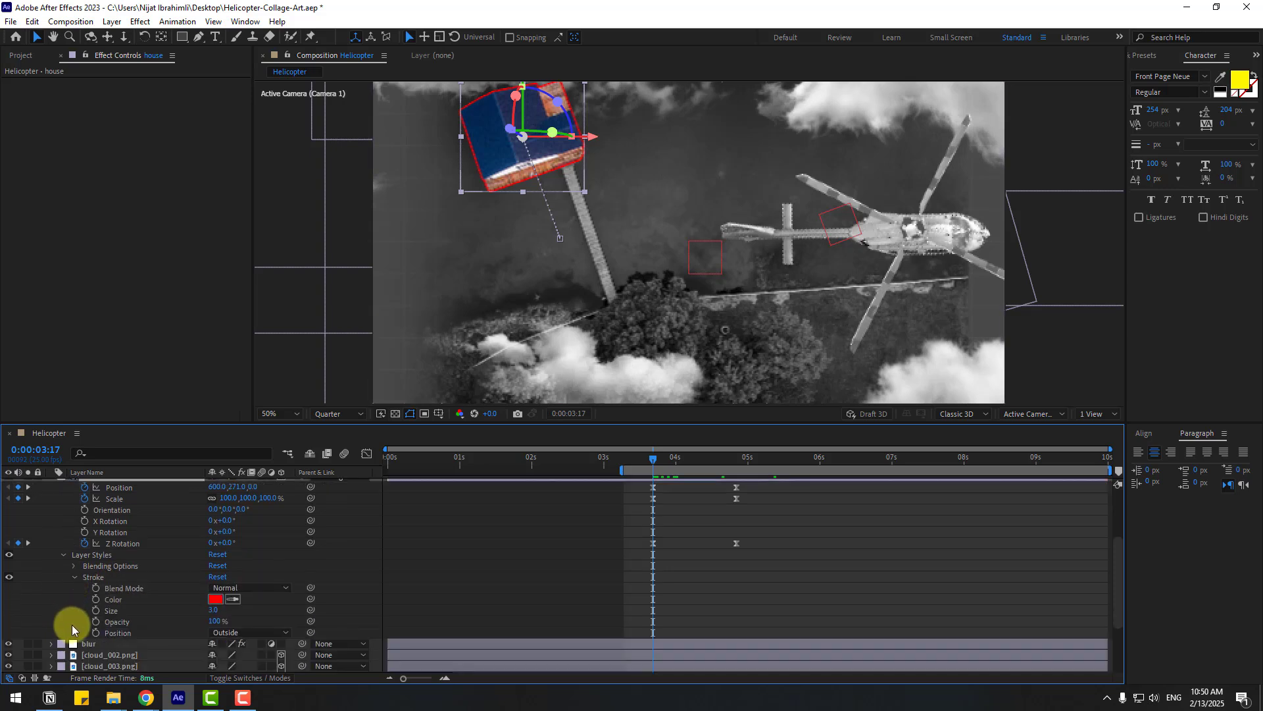
{"action": "left_click_drag", "start_coordinate": [215, 621], "coordinate": [93, 627]}
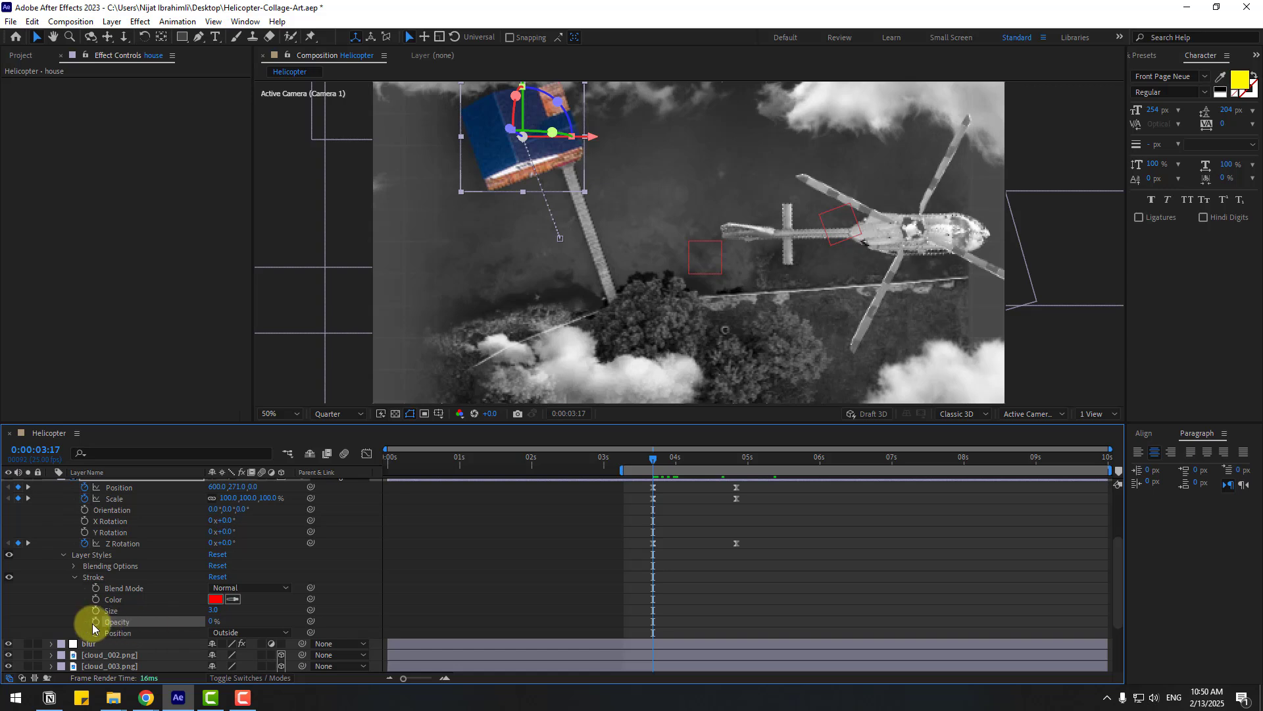
{"action": "left_click_drag", "start_coordinate": [681, 461], "coordinate": [736, 464]}
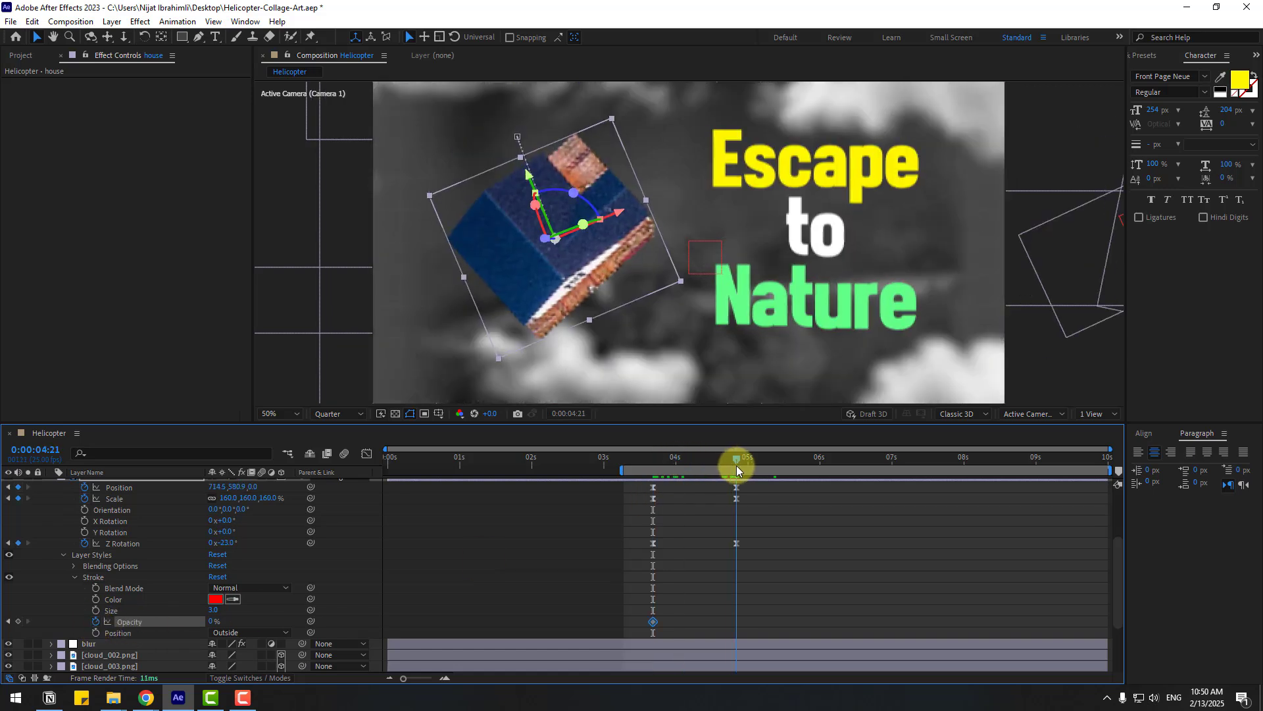
{"action": "left_click_drag", "start_coordinate": [213, 621], "coordinate": [341, 609]}
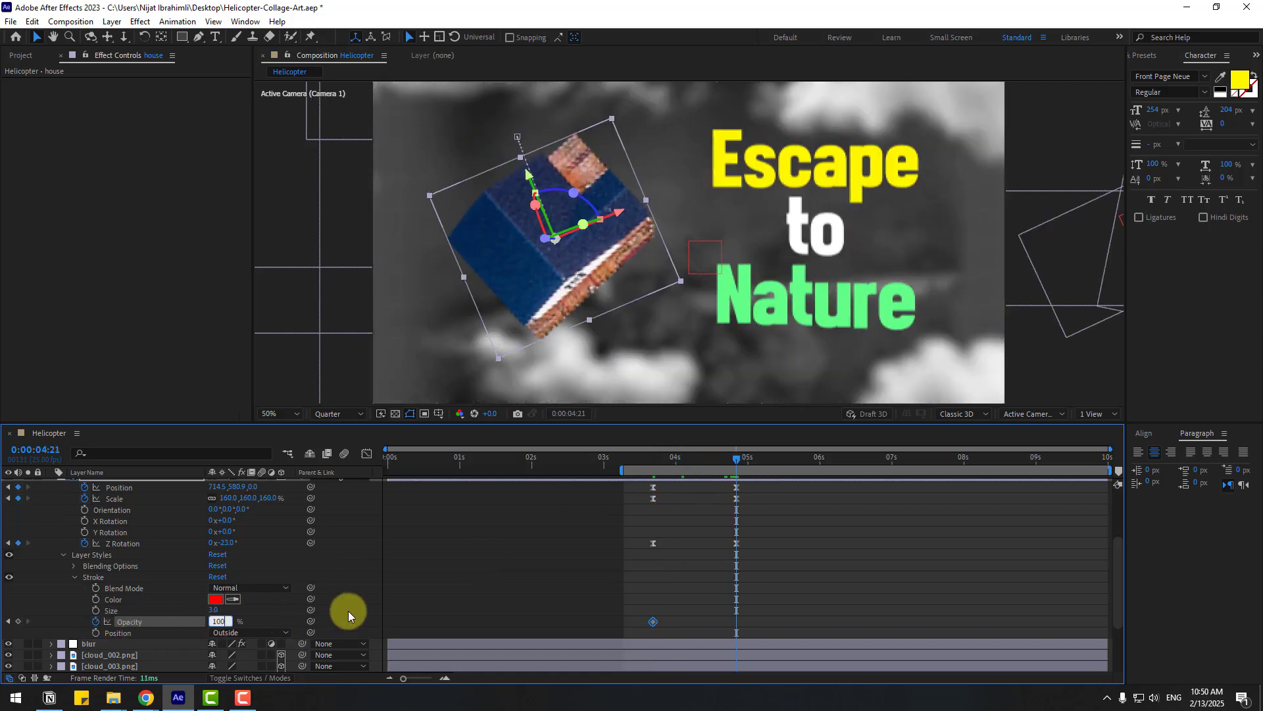
Make the house stroke white with a size of 7.2.
{"action": "left_click", "coordinate": [215, 598]}
{"action": "left_click", "coordinate": [242, 422]}
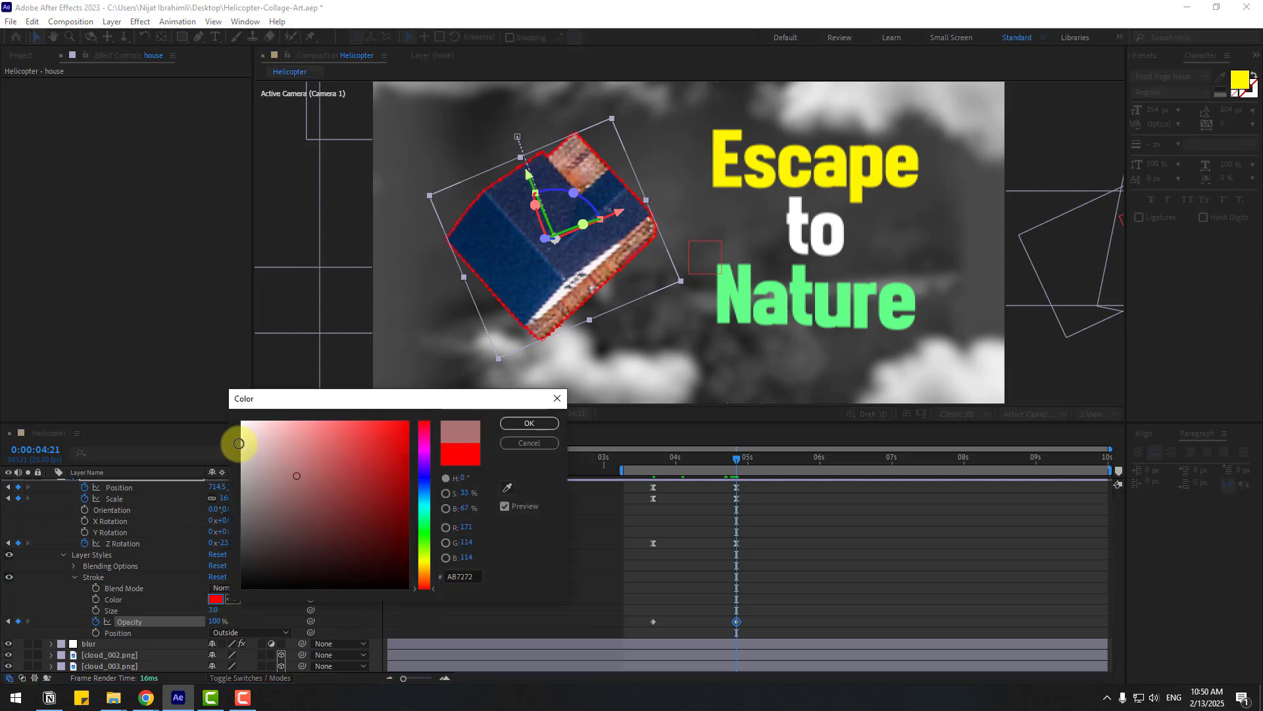
{"action": "left_click", "coordinate": [530, 424]}
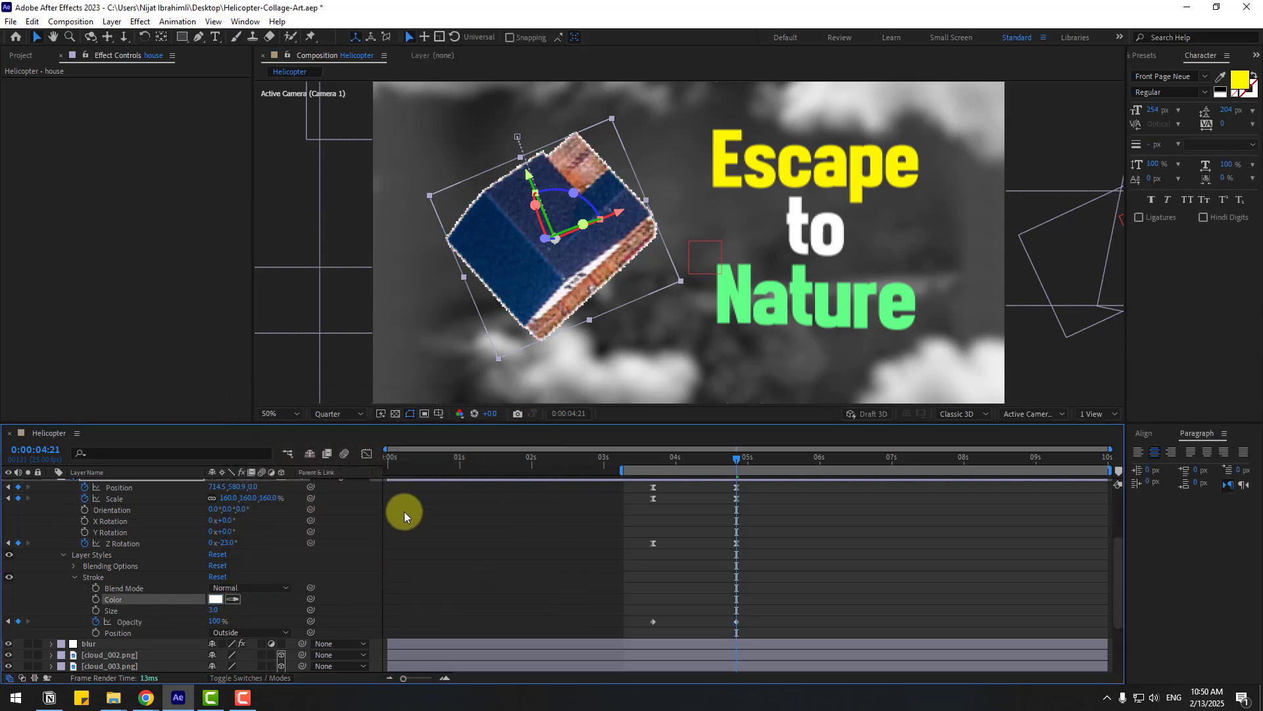
{"action": "left_click_drag", "start_coordinate": [217, 610], "coordinate": [240, 604]}
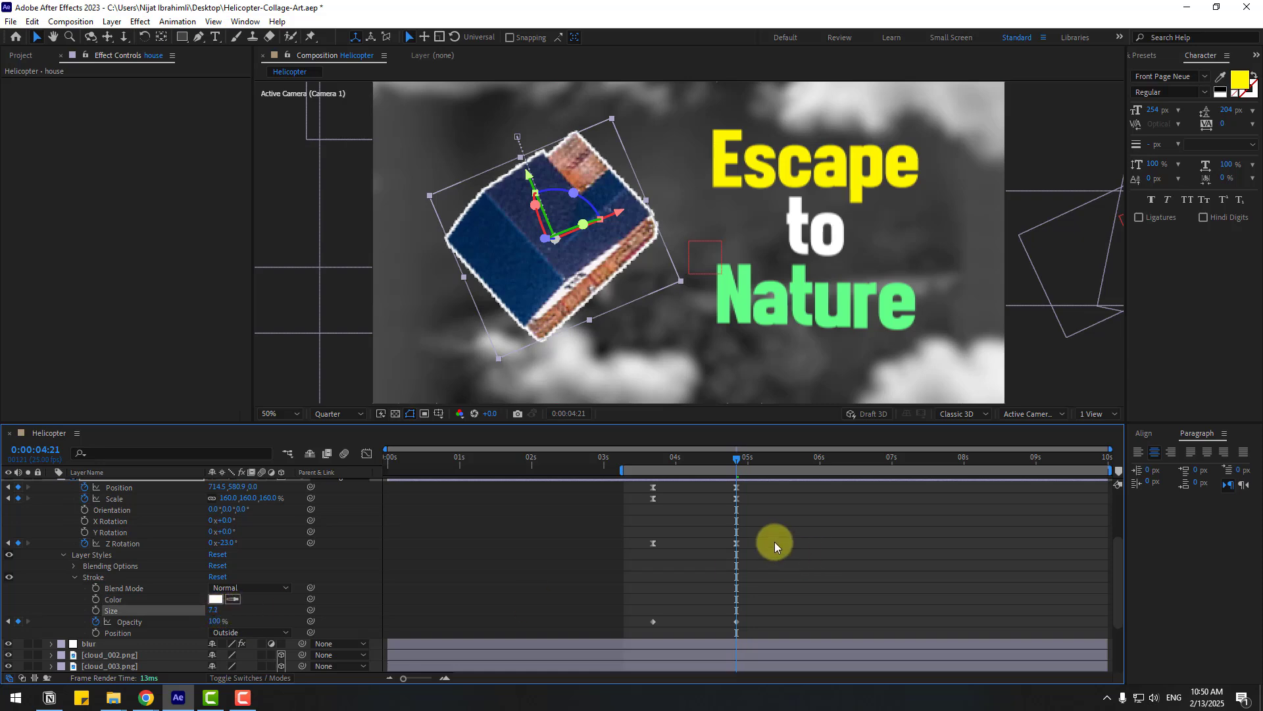
{"action": "left_click_drag", "start_coordinate": [637, 460], "coordinate": [714, 459]}
{"action": "scroll", "coordinate": [128, 587], "scroll_direction": "up", "scroll_amount": 3}
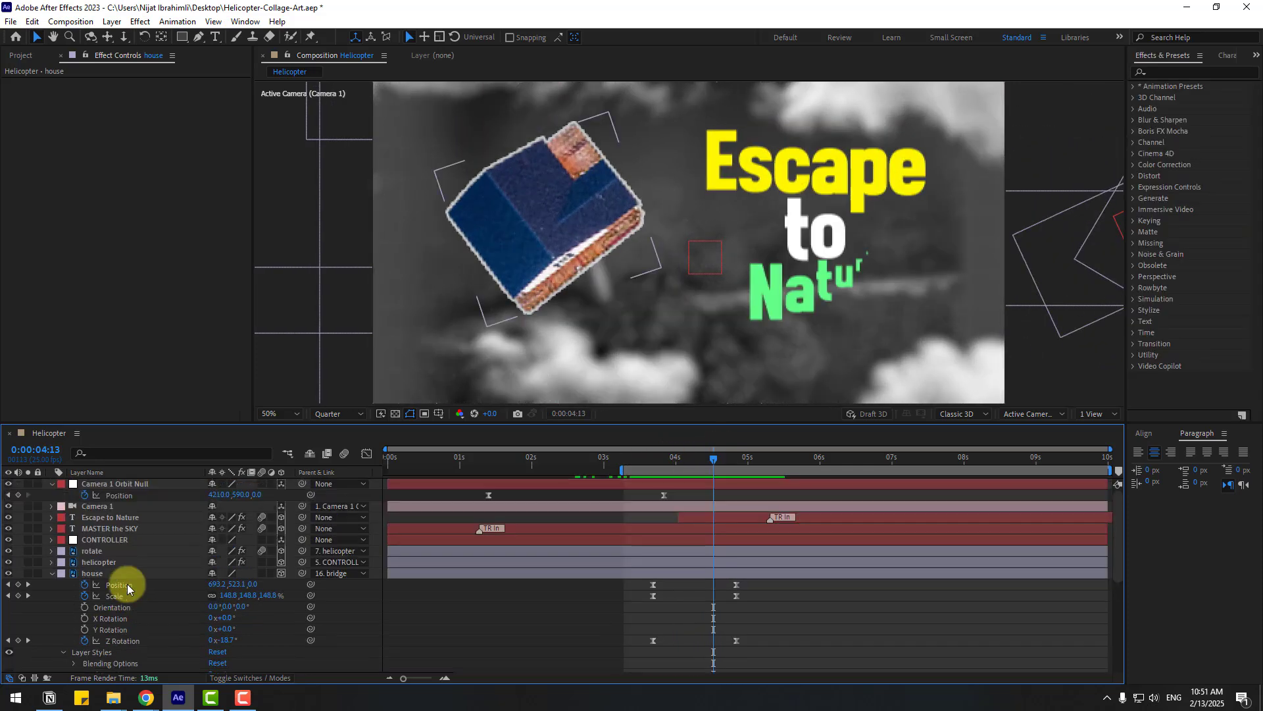
Adjust the Camera 1 Orbit Null's depth at 5:06 and preview the camera move.
{"action": "left_click", "coordinate": [115, 488]}
{"action": "left_click_drag", "start_coordinate": [650, 457], "coordinate": [764, 457]}
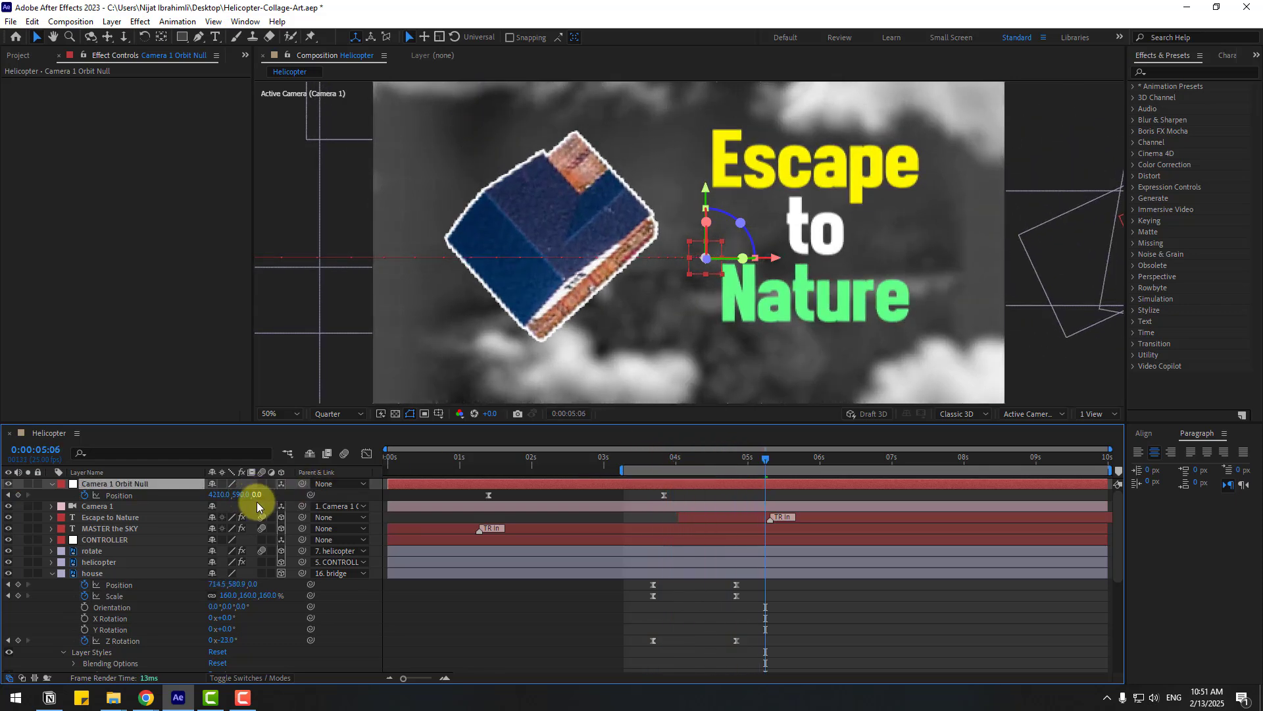
{"action": "left_click_drag", "start_coordinate": [257, 501], "coordinate": [384, 470]}
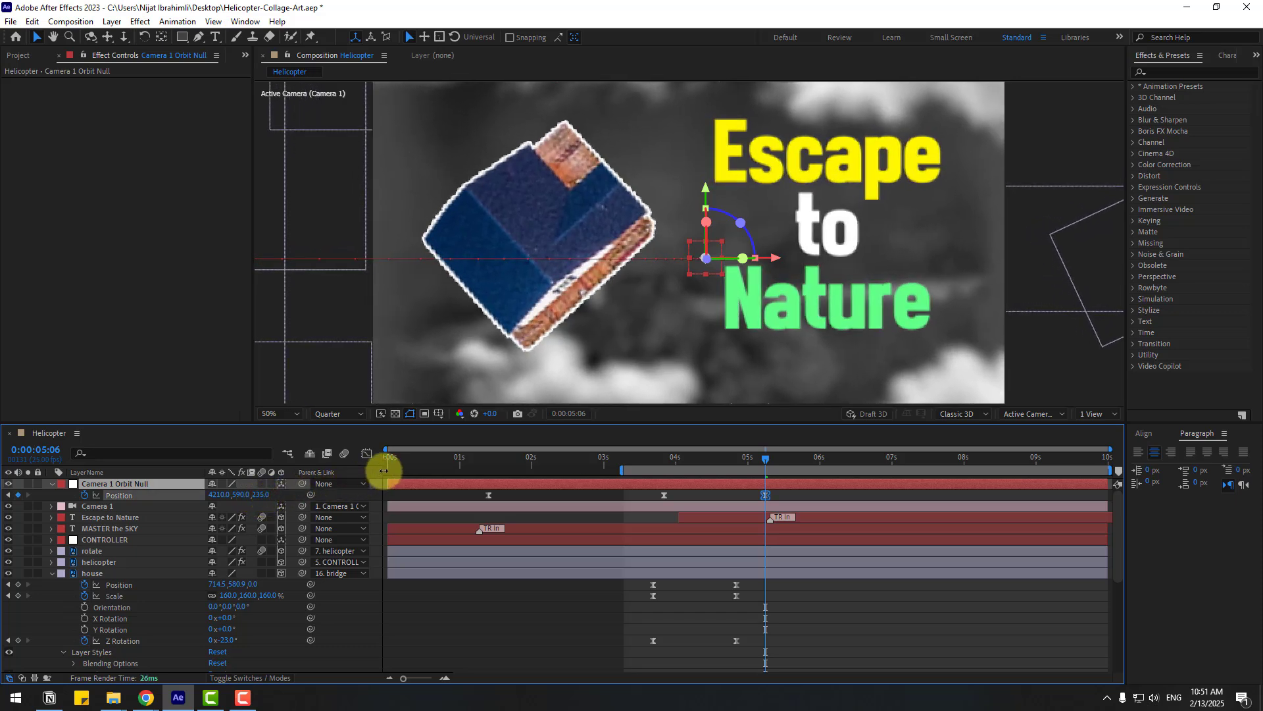
{"action": "left_click_drag", "start_coordinate": [660, 457], "coordinate": [689, 459]}
{"action": "left_click", "coordinate": [650, 464]}
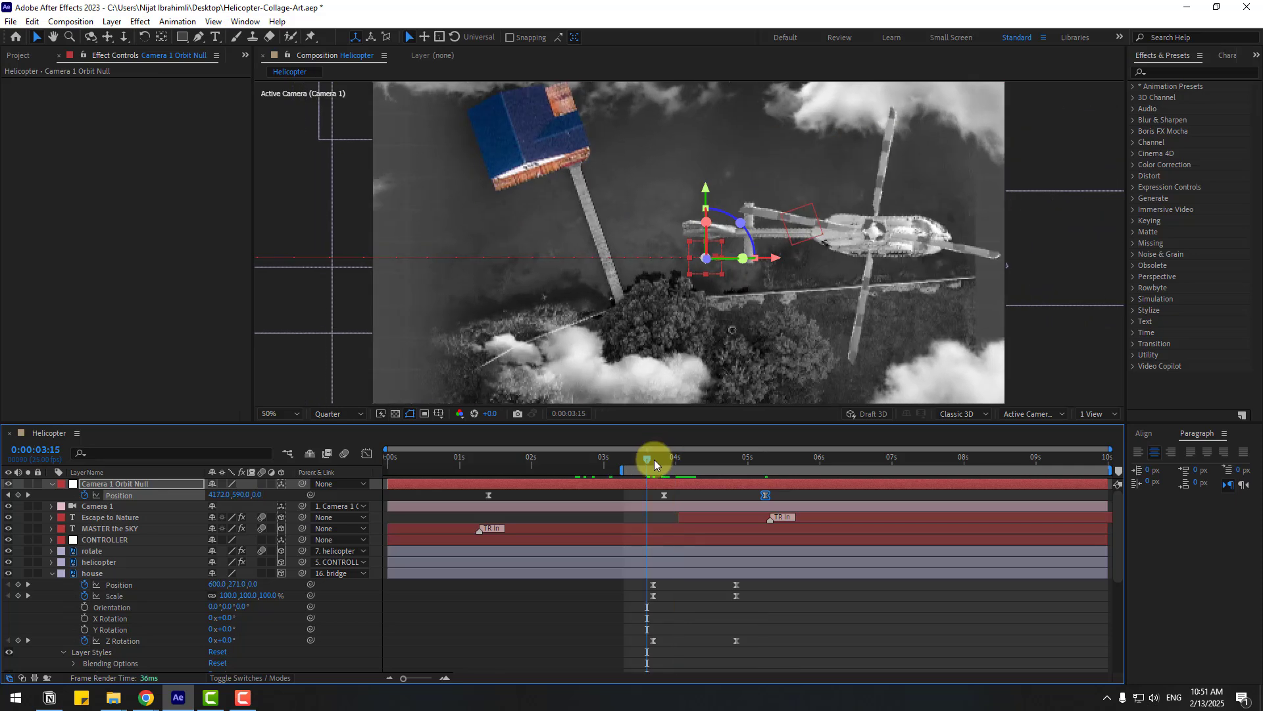
{"action": "key", "text": "space"}
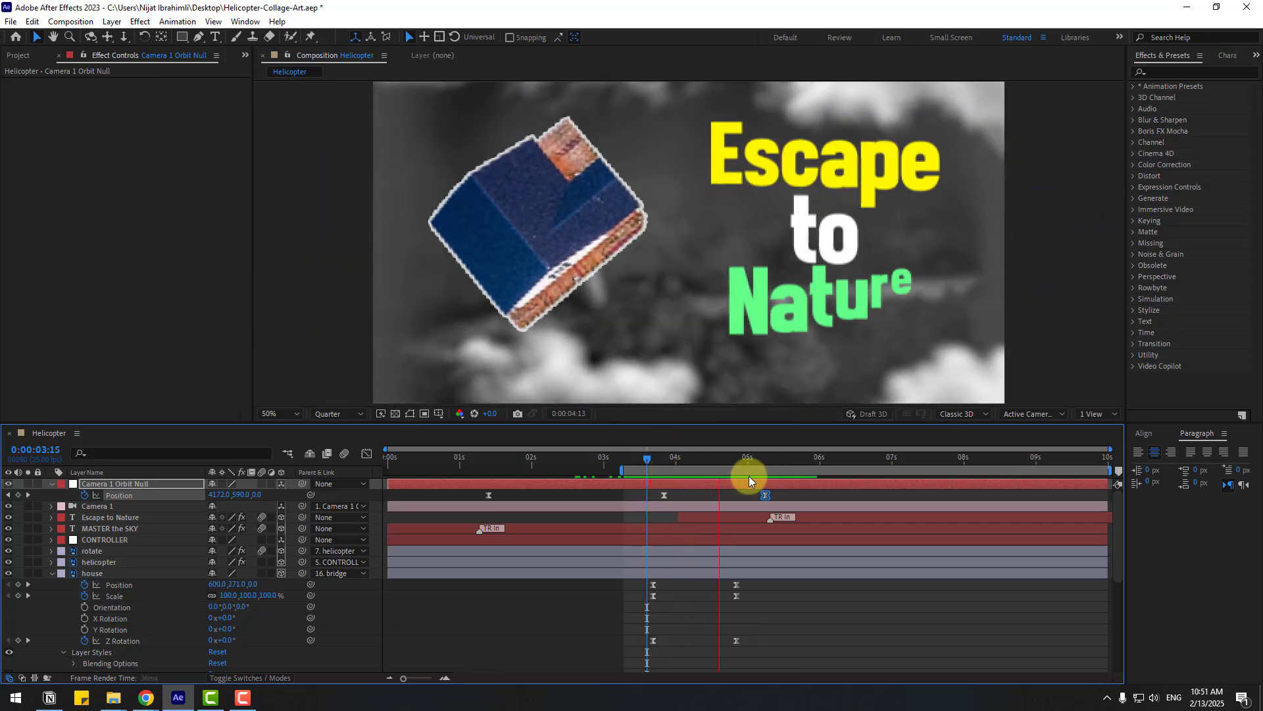
{"action": "left_click", "coordinate": [766, 495]}
Move the last camera keyframe and work-area end to 7s, with about 72% ease-in influence.
{"action": "left_click_drag", "start_coordinate": [767, 495], "coordinate": [844, 495]}
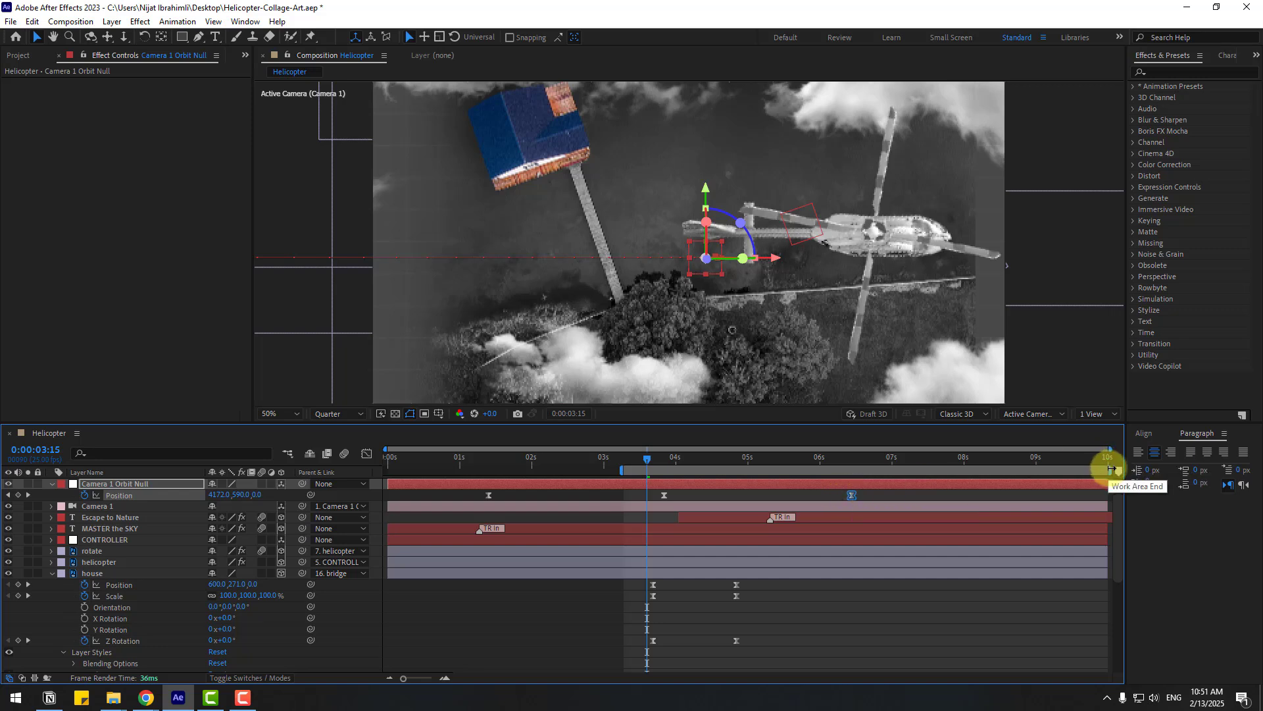
{"action": "left_click_drag", "start_coordinate": [1111, 469], "coordinate": [893, 476]}
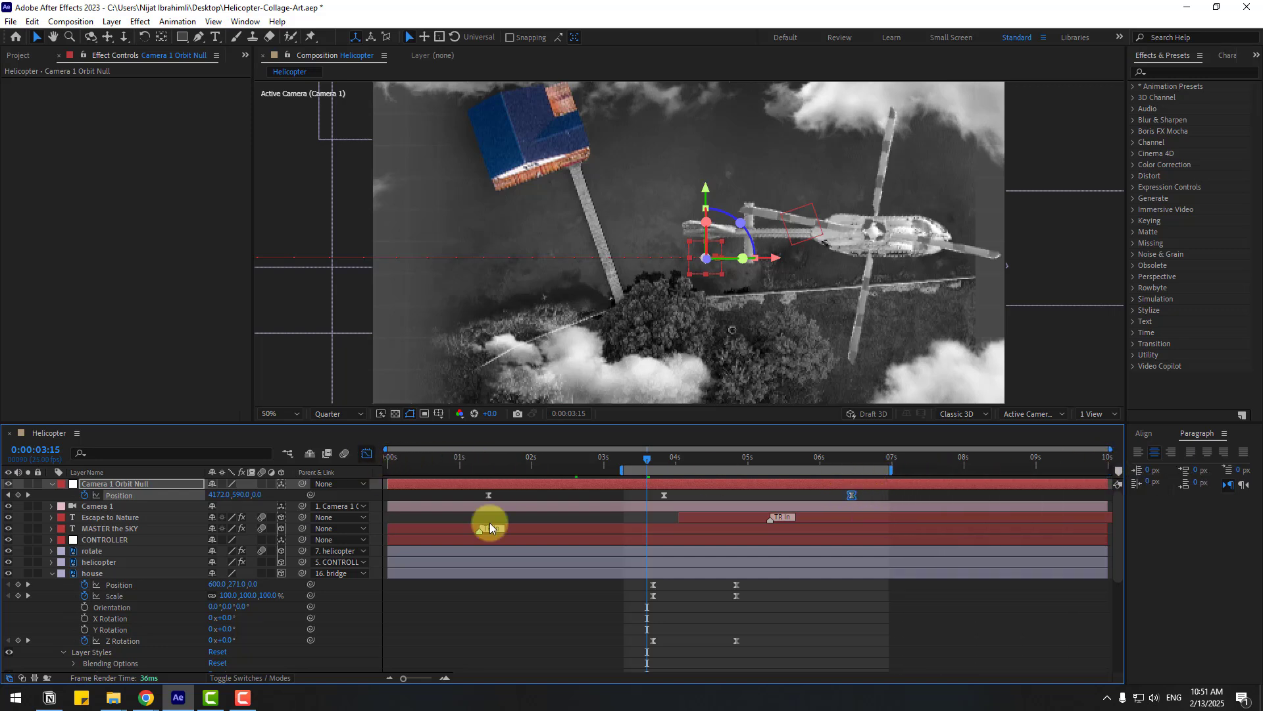
{"action": "key", "text": "shift+F3"}
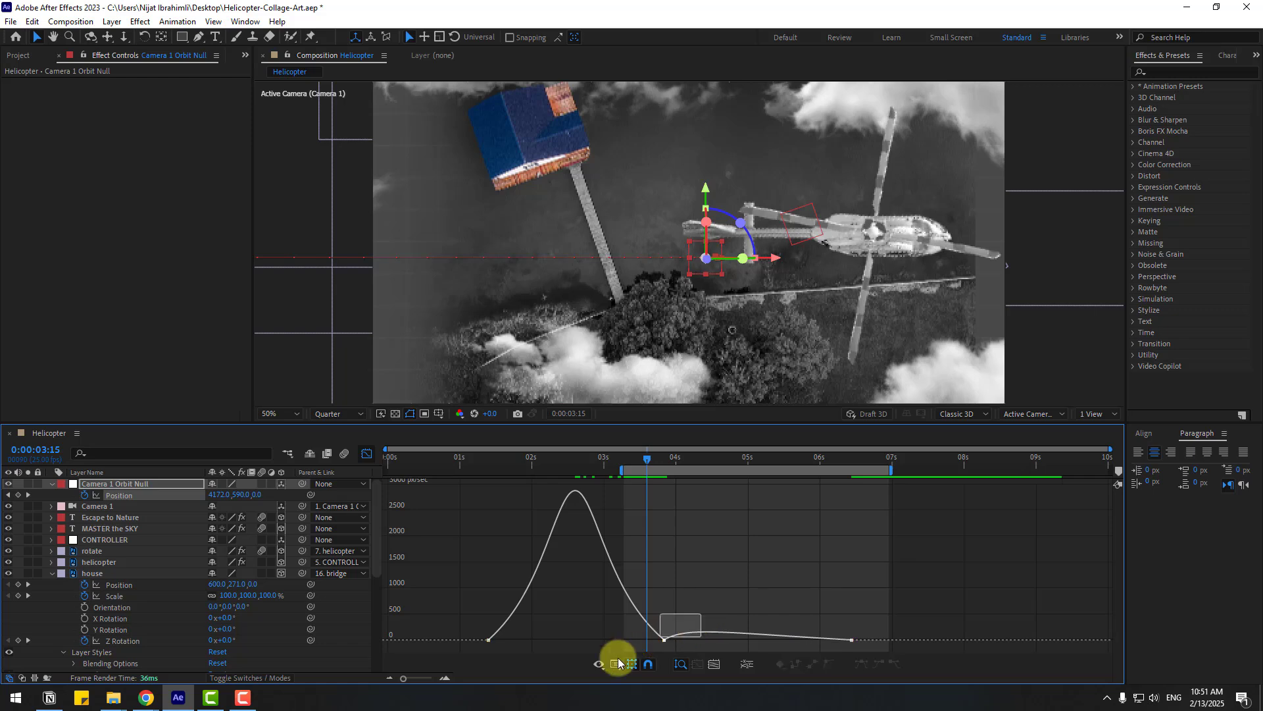
{"action": "key", "text": "ctrl+a"}
{"action": "left_click_drag", "start_coordinate": [800, 642], "coordinate": [761, 644]}
{"action": "left_click", "coordinate": [367, 455]}
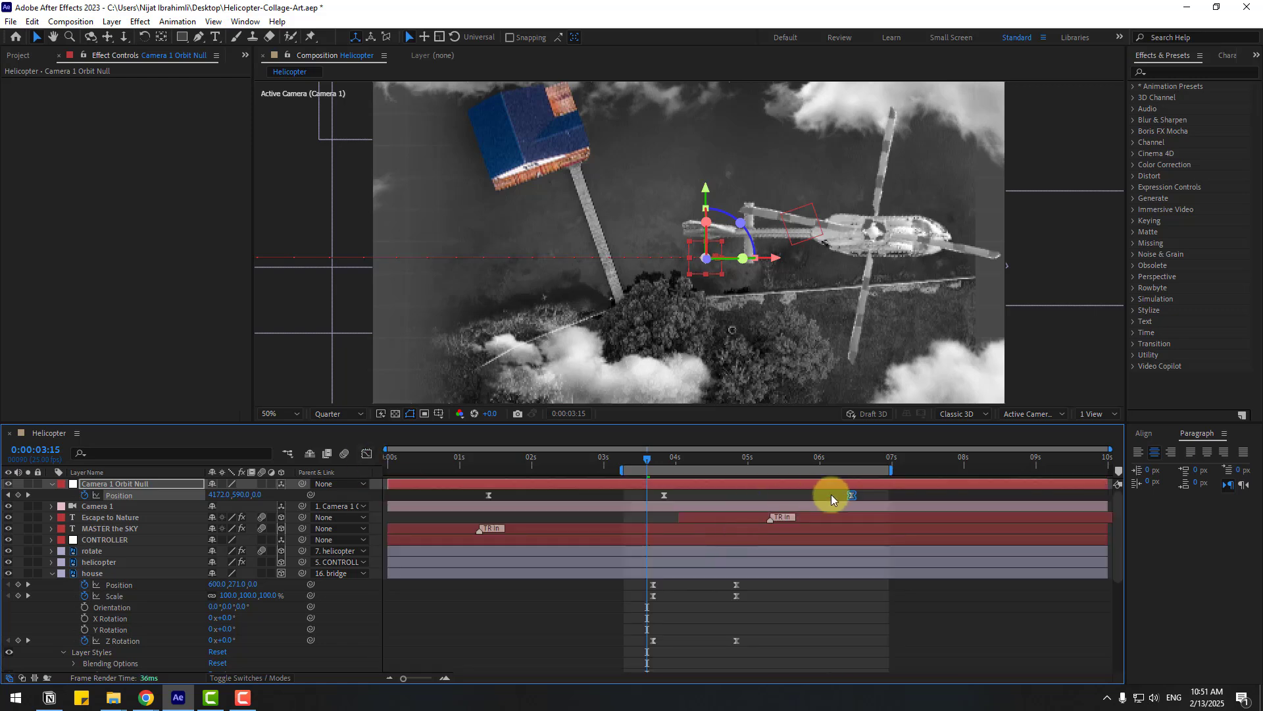
{"action": "left_click_drag", "start_coordinate": [870, 496], "coordinate": [887, 496]}
{"action": "key", "text": "space"}
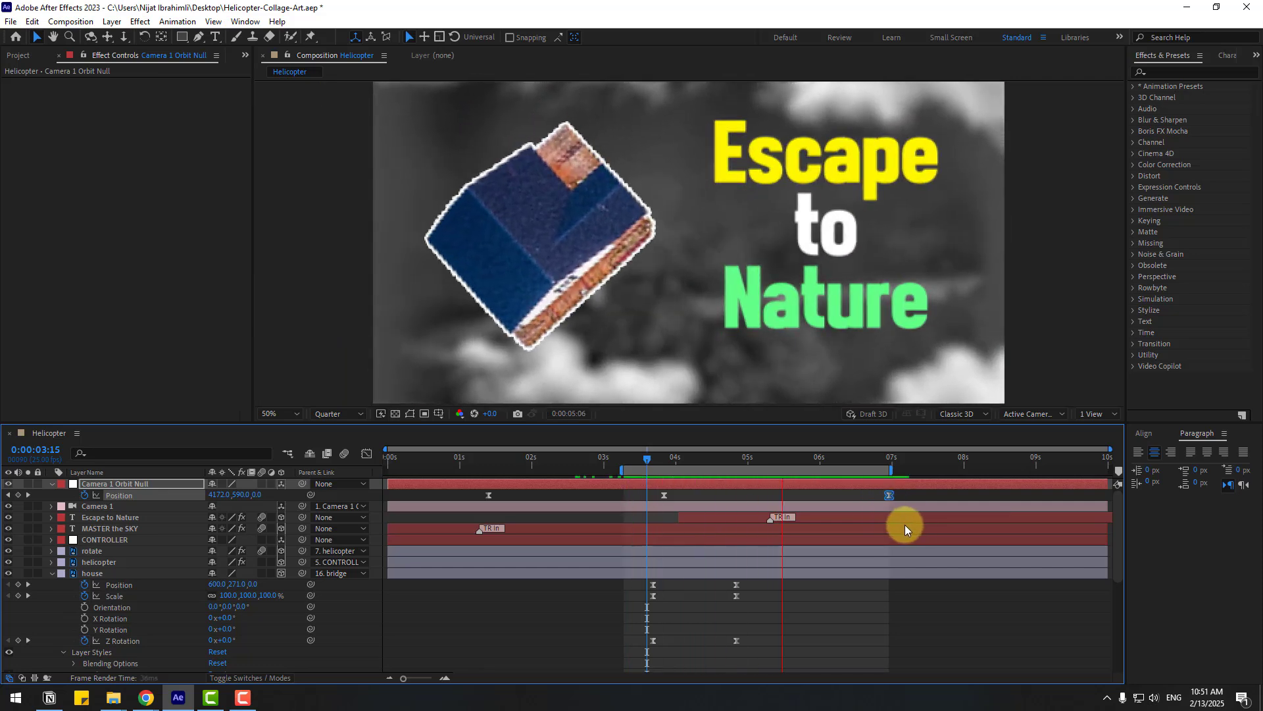
{"action": "key", "text": "space"}
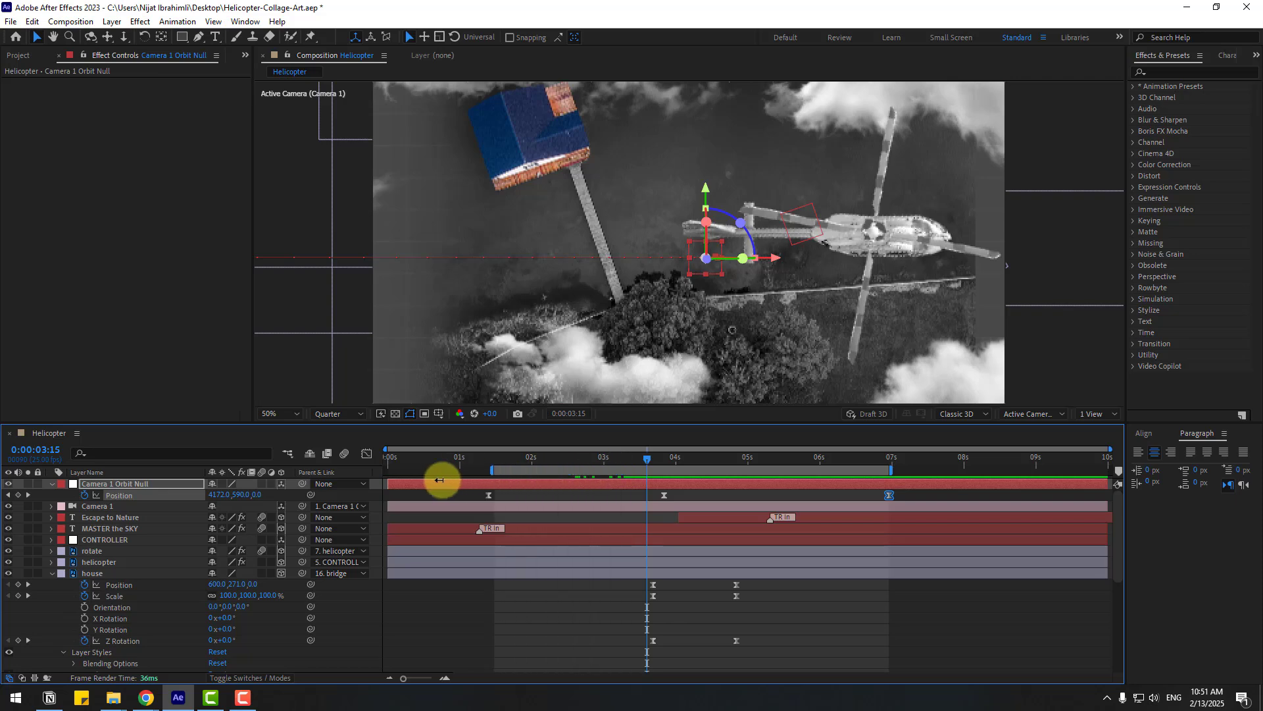
Deselect all layers, fit the whole composition in the viewer, and play a preview.
{"action": "left_click", "coordinate": [50, 487]}
{"action": "key", "text": "ctrl+a"}
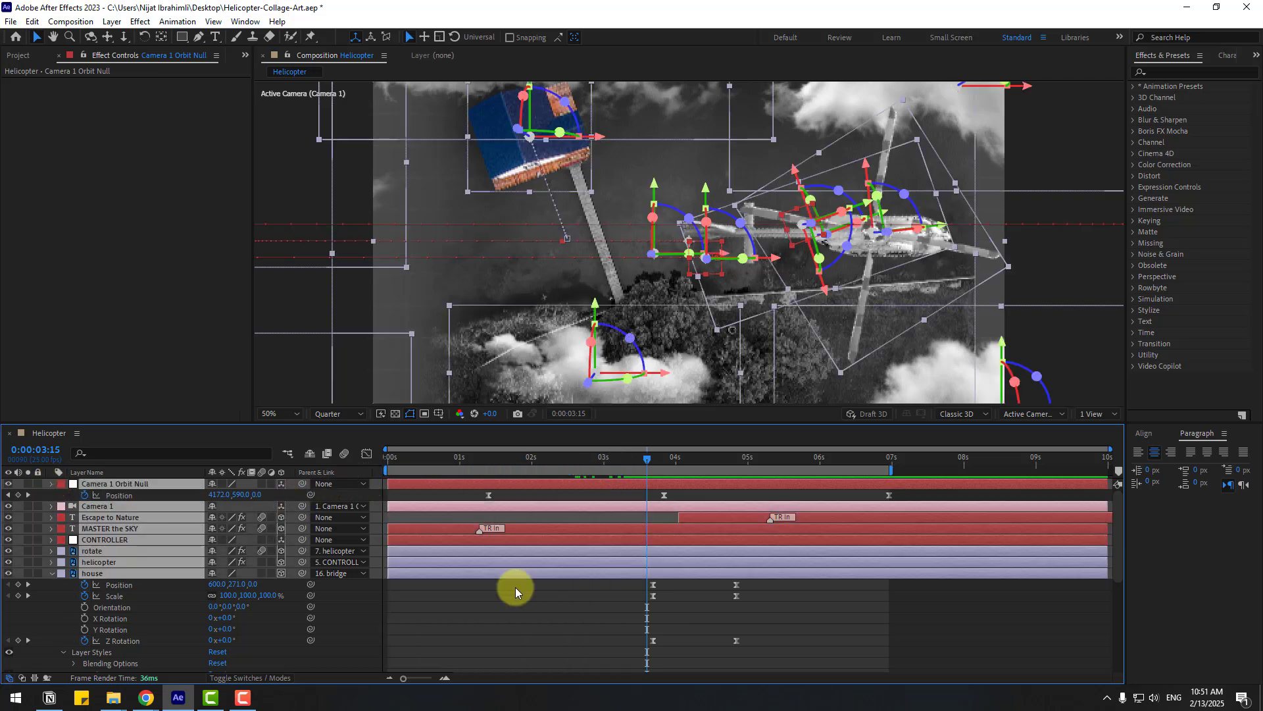
{"action": "left_click", "coordinate": [587, 509]}
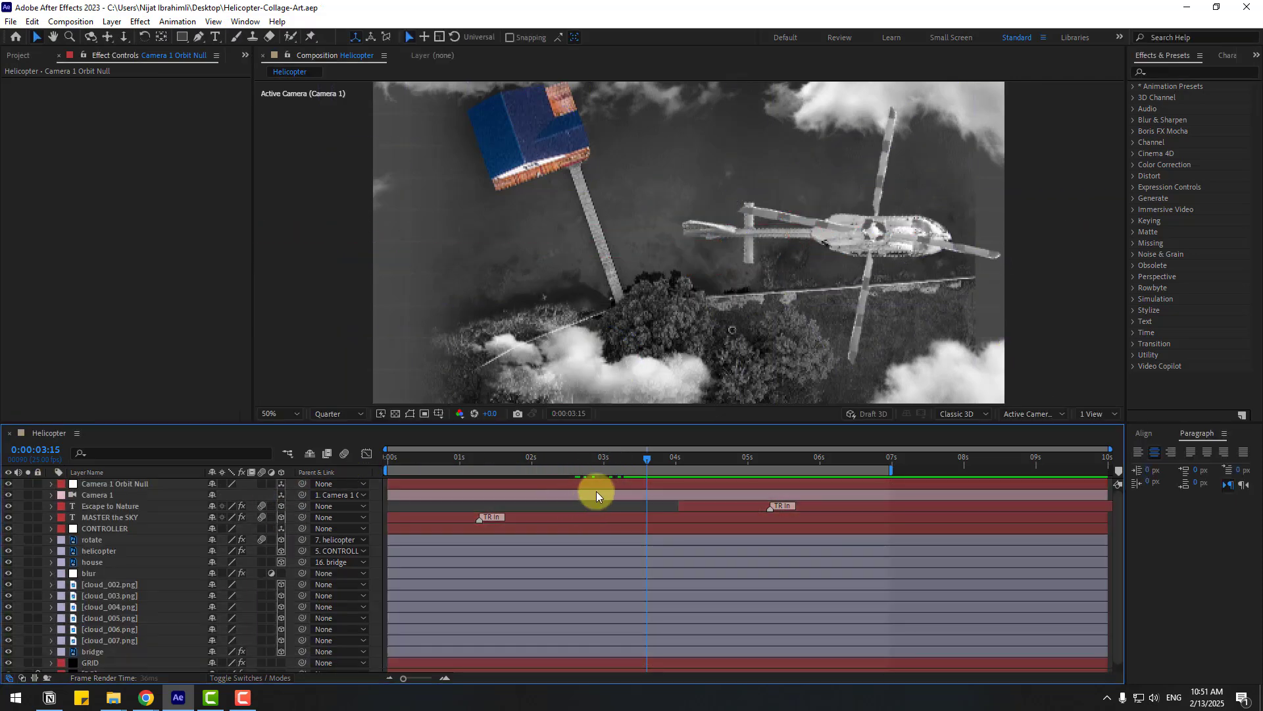
{"action": "key", "text": "space"}
{"action": "left_click", "coordinate": [271, 413]}
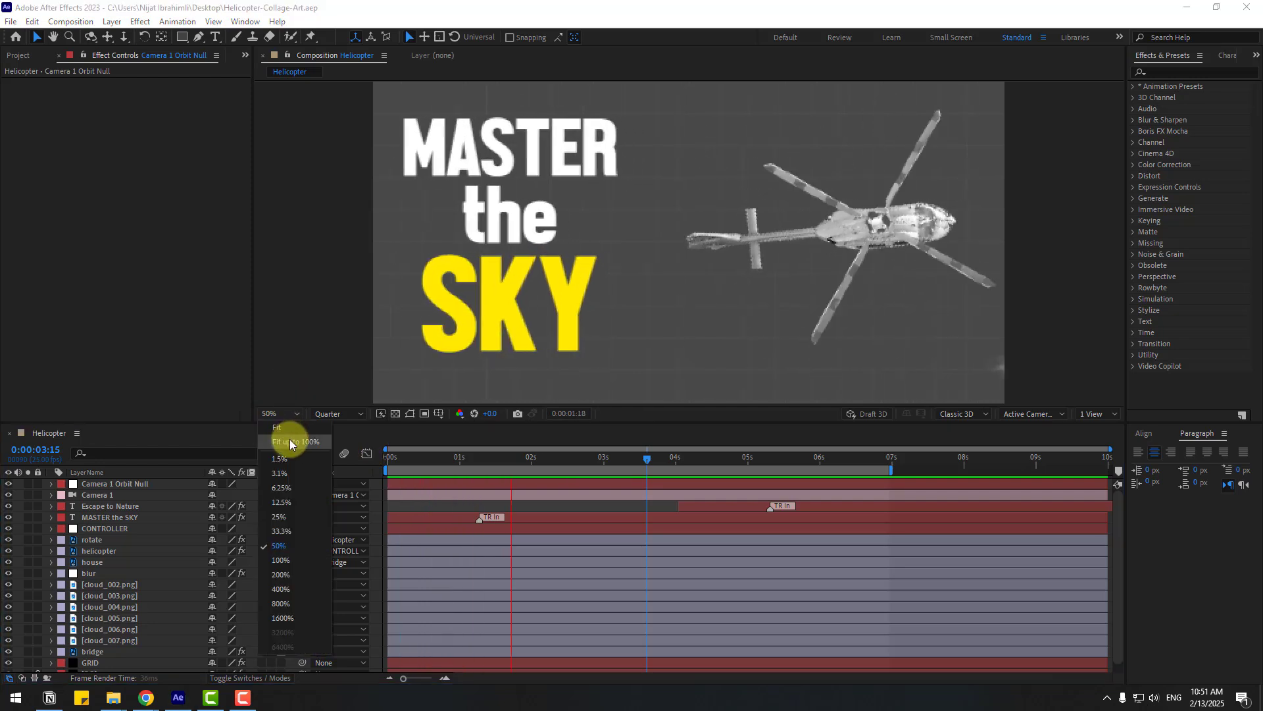
{"action": "left_click", "coordinate": [289, 440]}
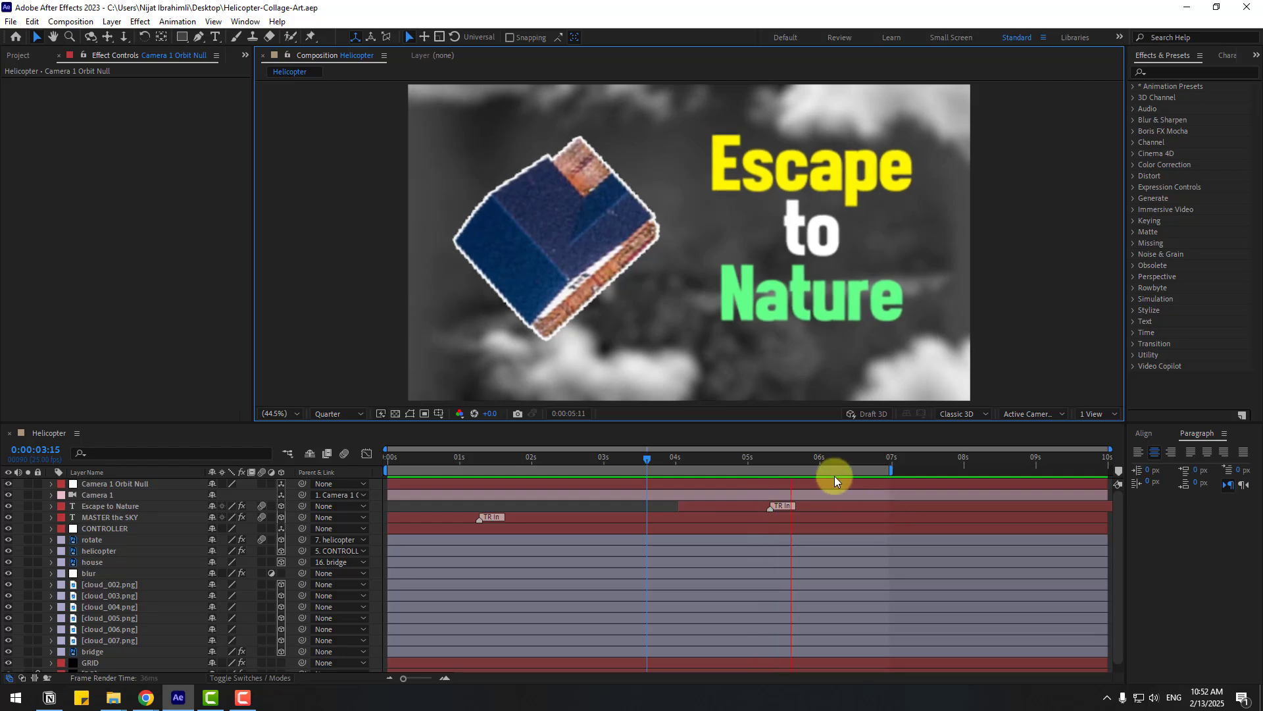
{"action": "key", "text": "ctrl+i"}
Import the Dust and Screen clips and place Dust.mp4 at the top of the comp.
{"action": "left_click_drag", "start_coordinate": [413, 227], "coordinate": [349, 181]}
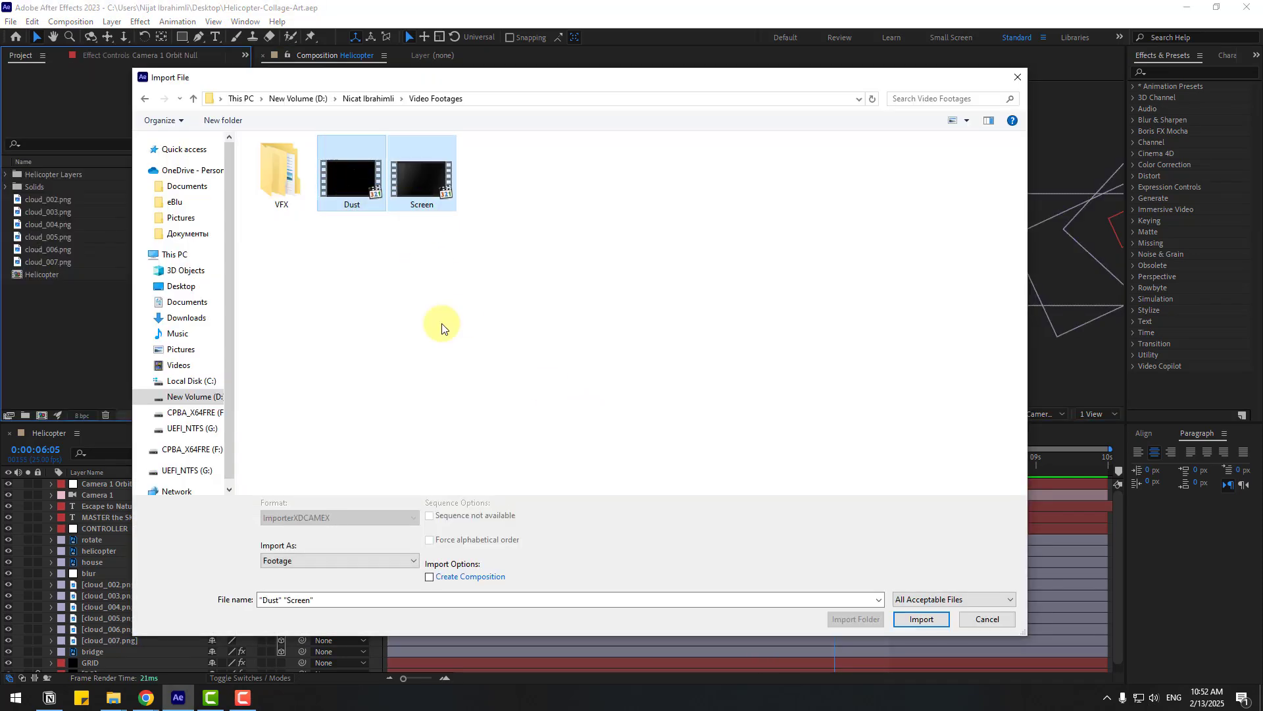
{"action": "left_click", "coordinate": [919, 619]}
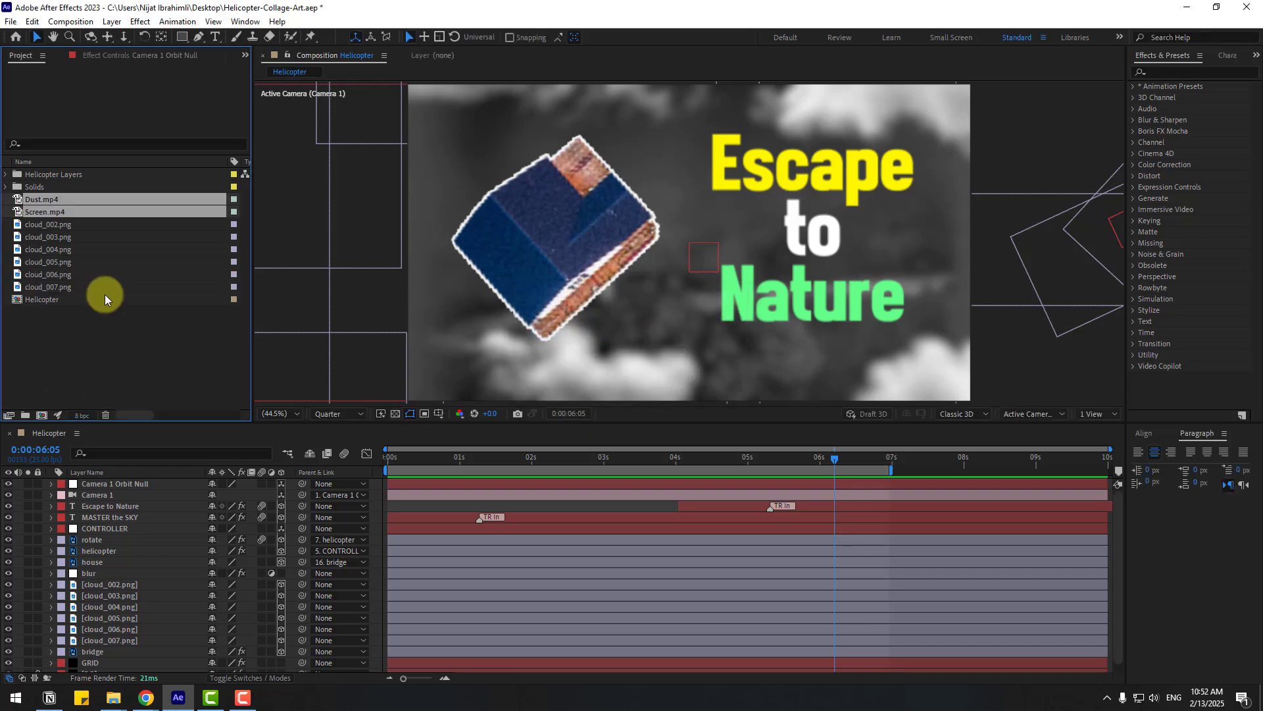
{"action": "left_click", "coordinate": [106, 301]}
{"action": "left_click_drag", "start_coordinate": [38, 204], "coordinate": [100, 488]}
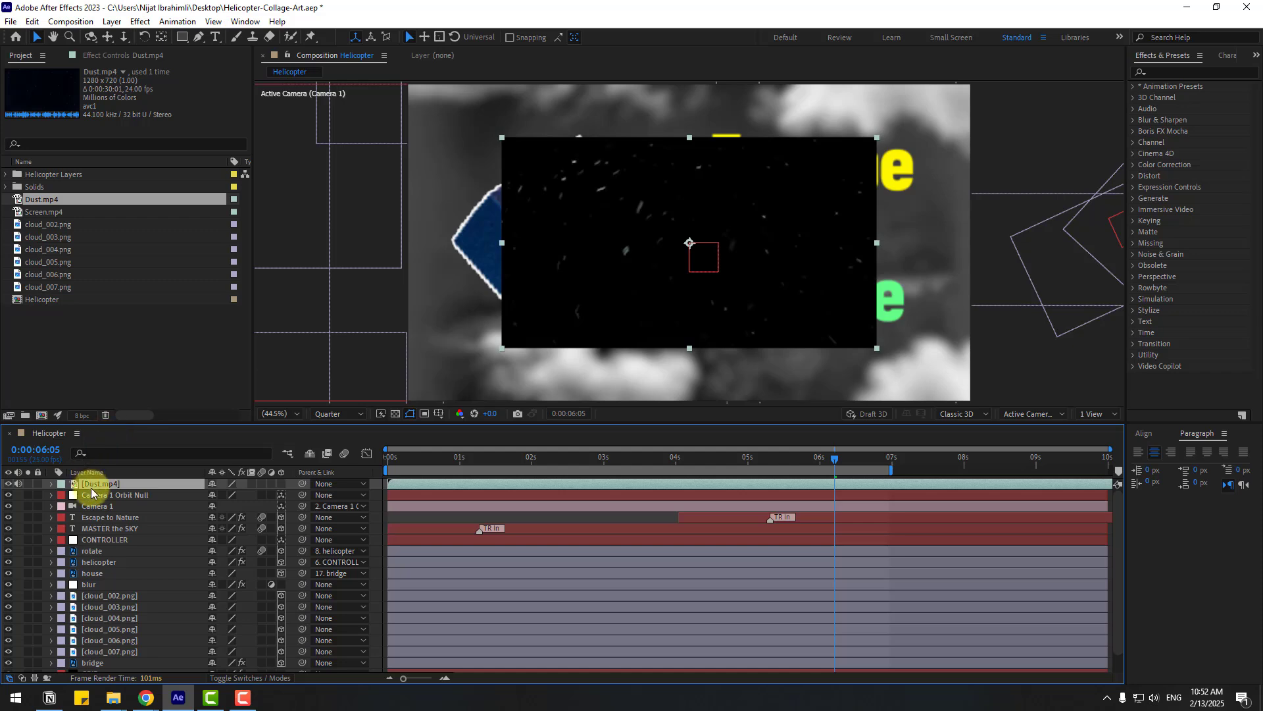
Fit the Dust layer to the comp and set its blend mode to Add.
{"action": "right_click", "coordinate": [92, 489]}
{"action": "key", "text": "Escape"}
{"action": "right_click", "coordinate": [92, 490]}
{"action": "mouse_move", "coordinate": [201, 155]}
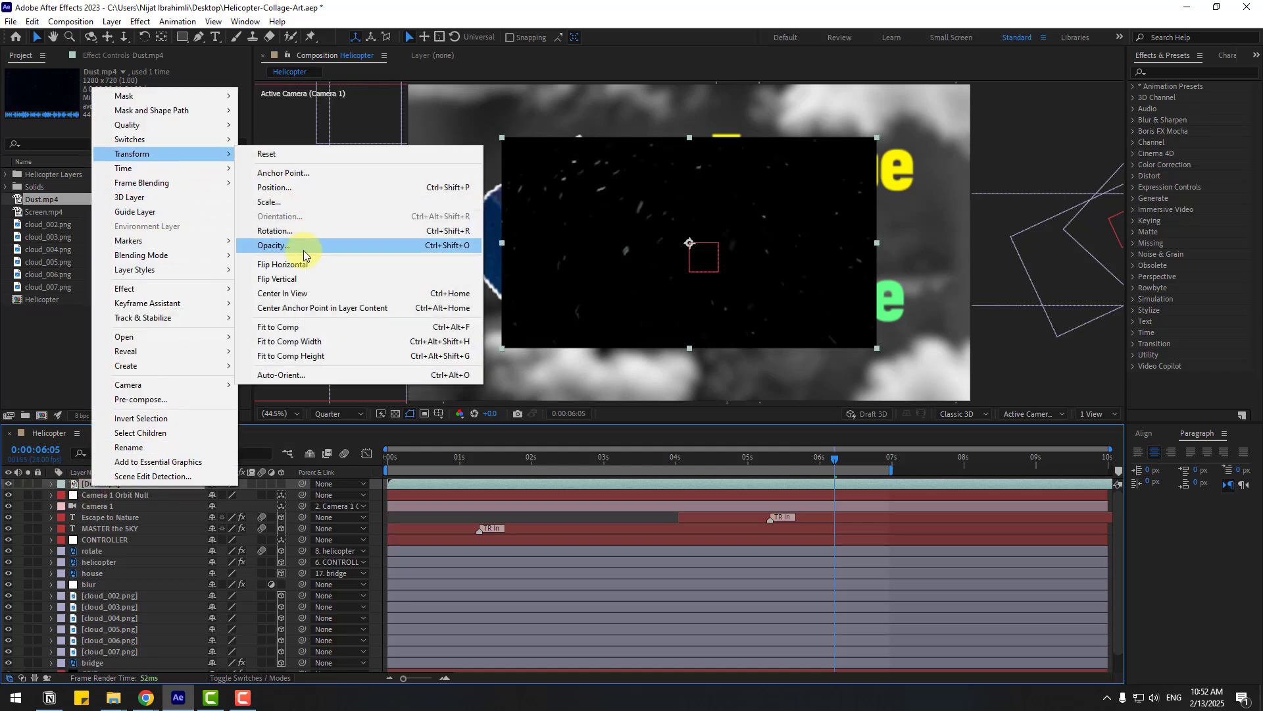
{"action": "left_click", "coordinate": [294, 327]}
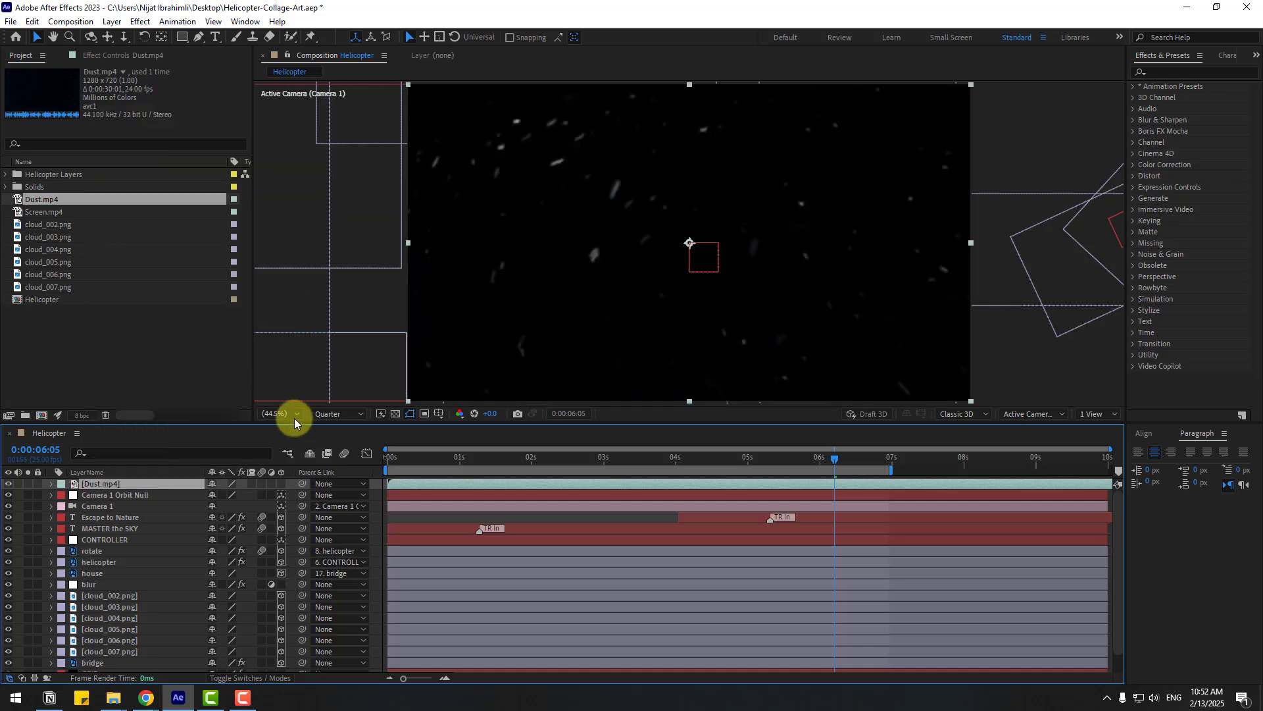
{"action": "left_click", "coordinate": [234, 678]}
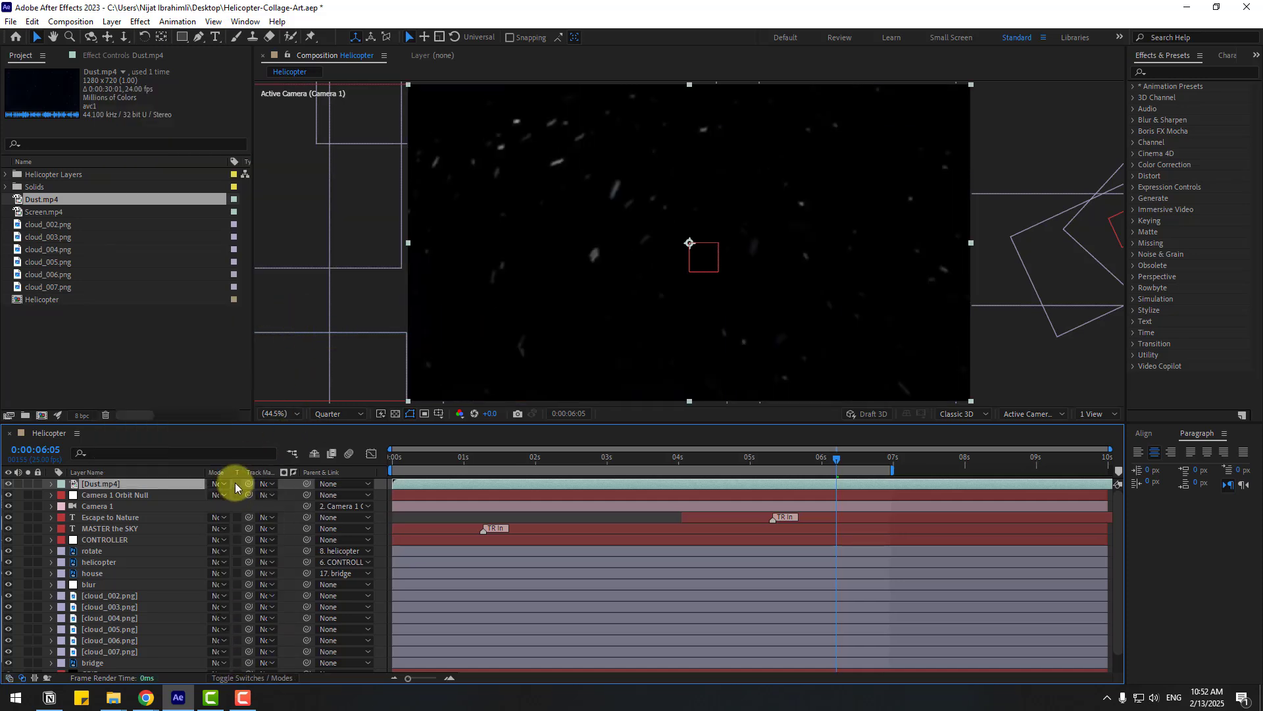
{"action": "left_click", "coordinate": [220, 484]}
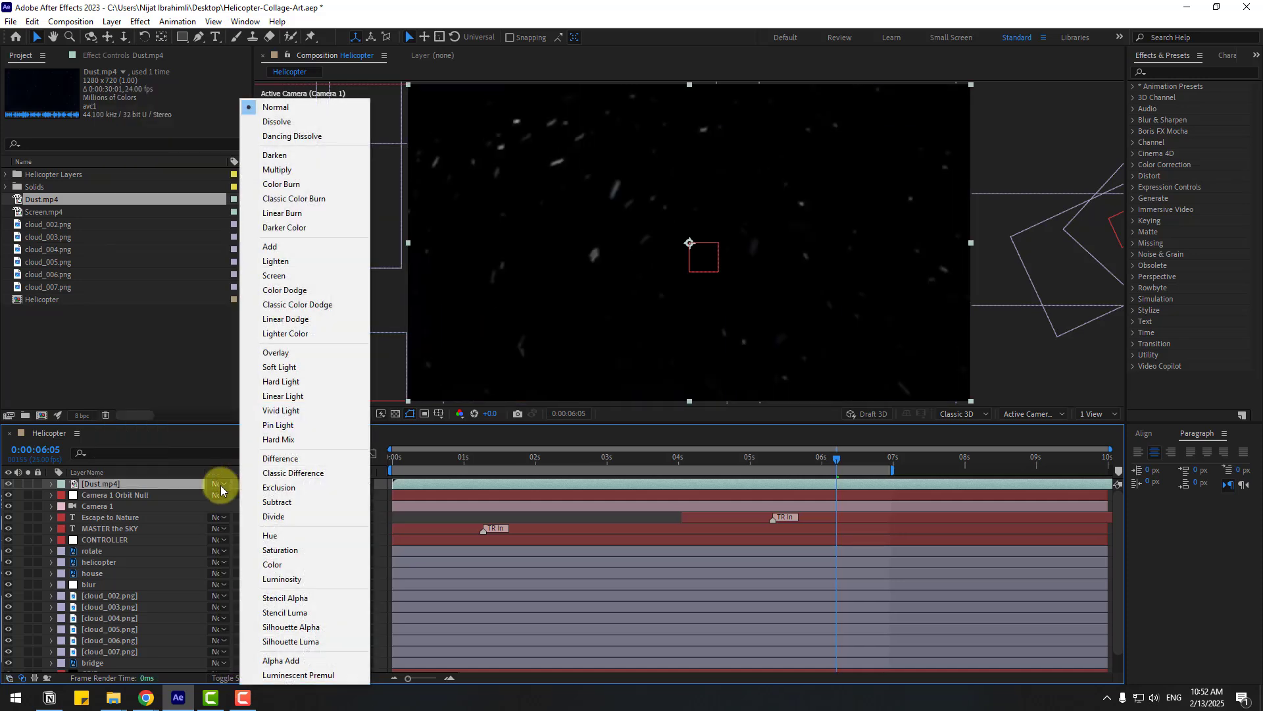
{"action": "left_click", "coordinate": [291, 248]}
{"action": "left_click_drag", "start_coordinate": [454, 460], "coordinate": [537, 459]}
Place Screen.mp4 at the top of the comp, fit it to the frame, and blend with Add.
{"action": "left_click", "coordinate": [56, 211]}
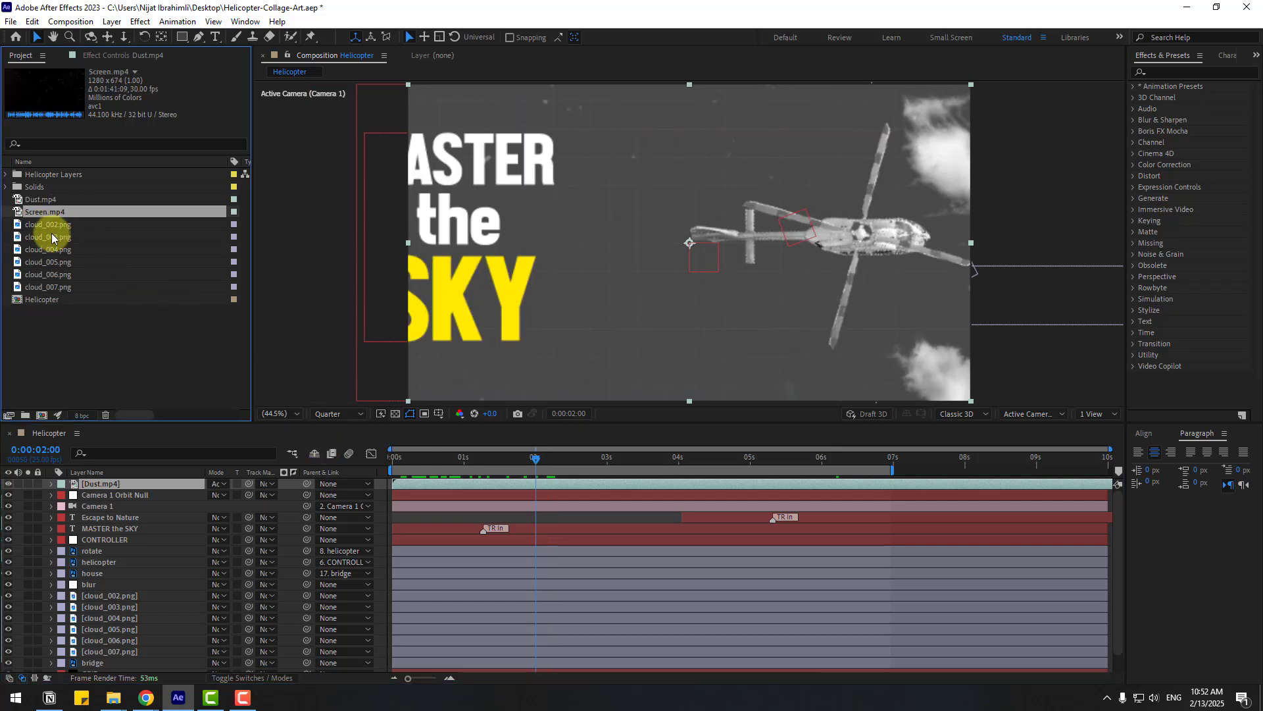
{"action": "left_click_drag", "start_coordinate": [41, 217], "coordinate": [119, 489]}
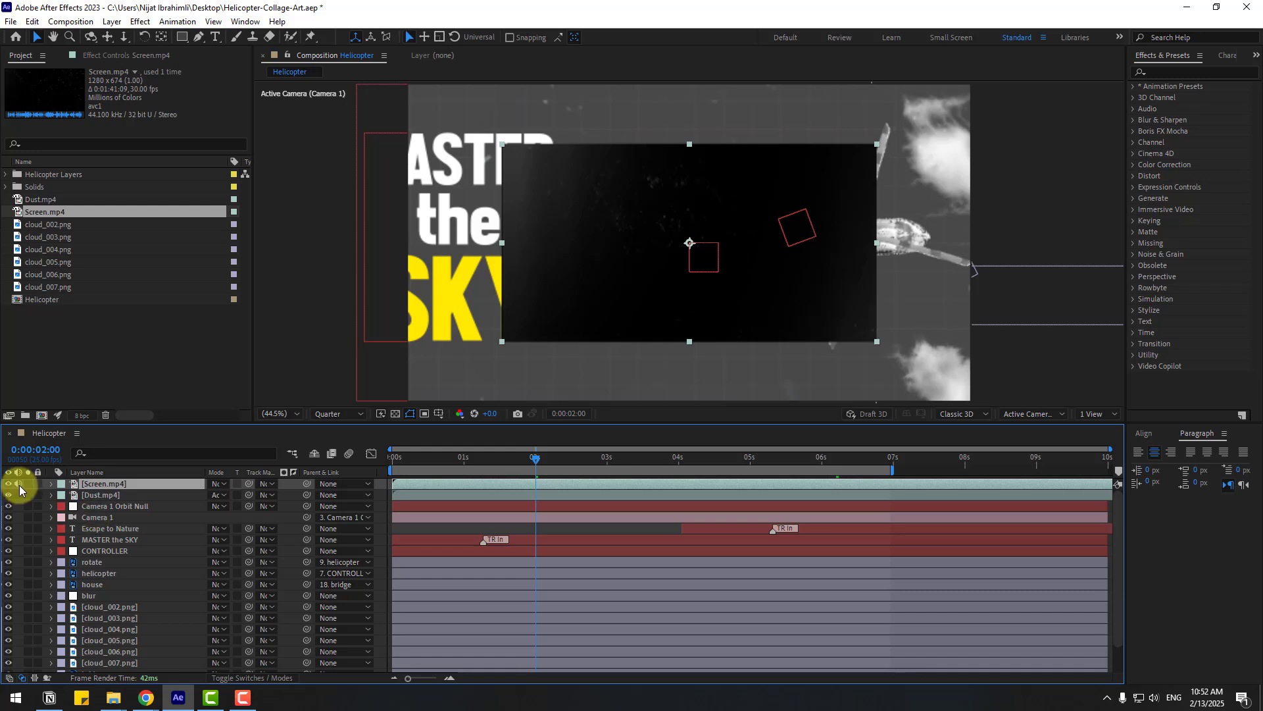
{"action": "right_click", "coordinate": [99, 485]}
{"action": "mouse_move", "coordinate": [209, 169]}
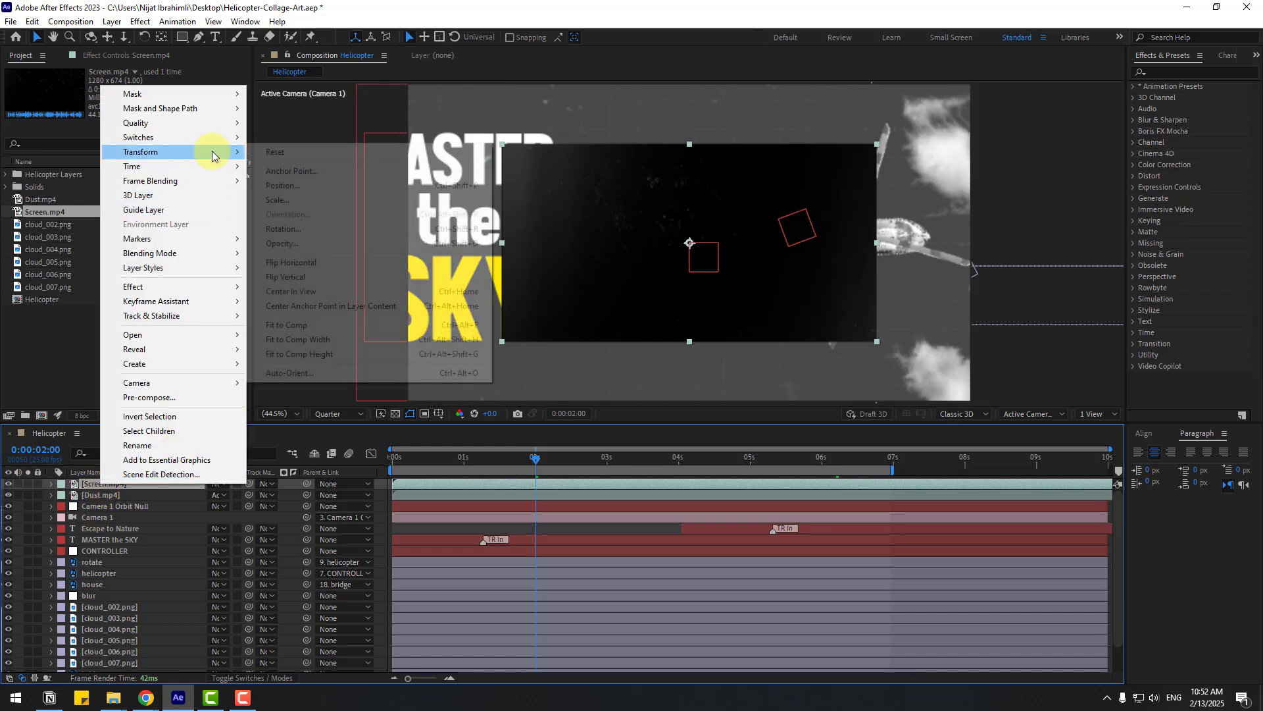
{"action": "left_click", "coordinate": [296, 325]}
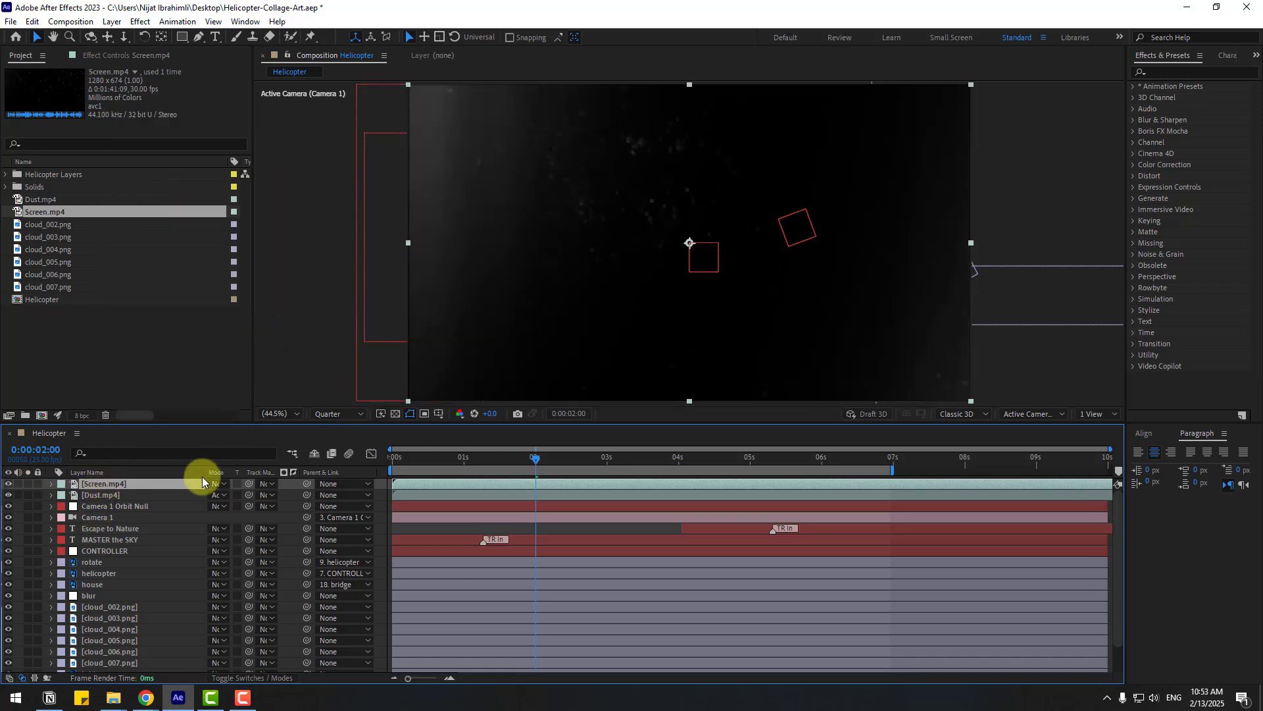
{"action": "left_click", "coordinate": [216, 485]}
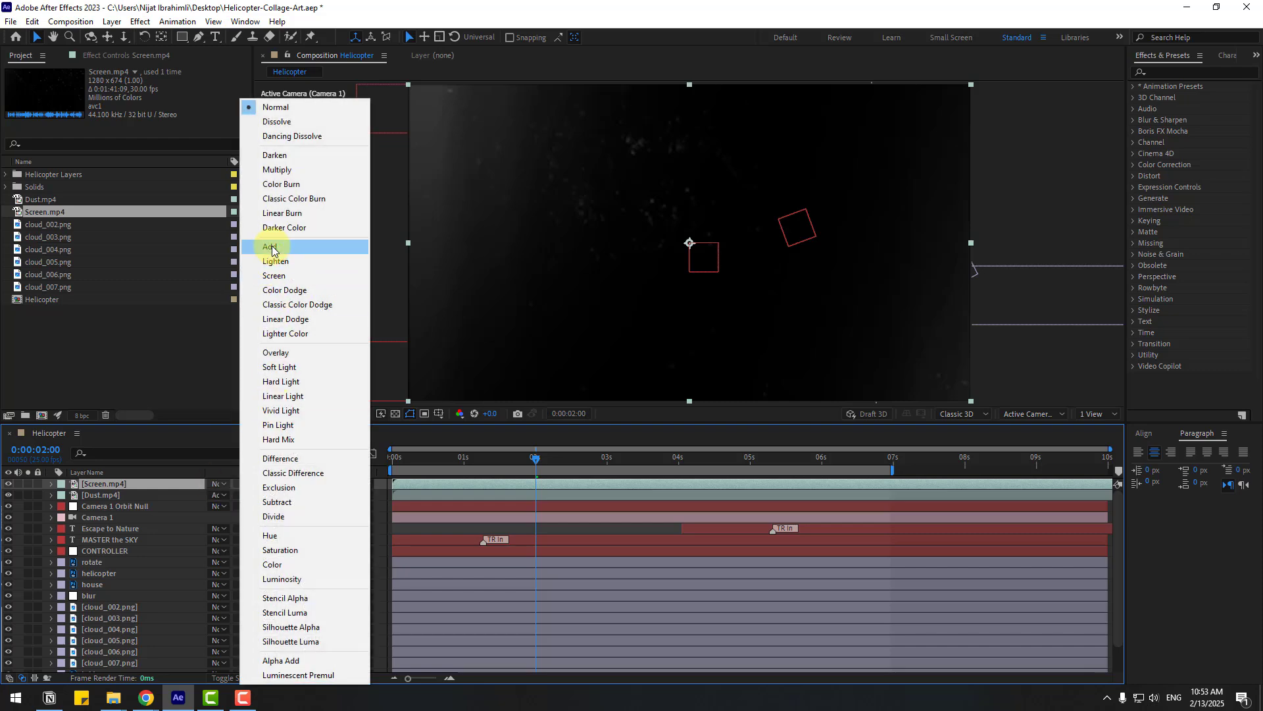
{"action": "left_click", "coordinate": [272, 248]}
{"action": "left_click_drag", "start_coordinate": [400, 457], "coordinate": [749, 445]}
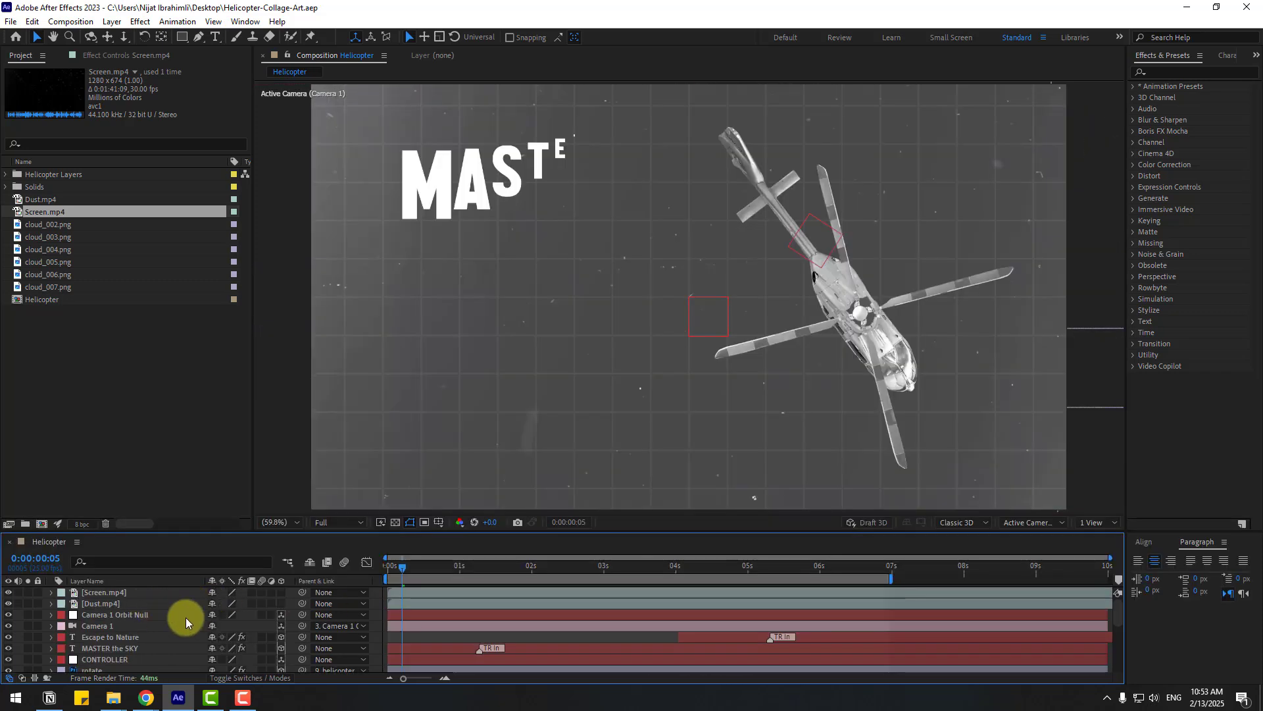
Enable layer and composition motion blur so the title and helicopter streak, save, and preview.
{"action": "key", "text": "ctrl+a"}
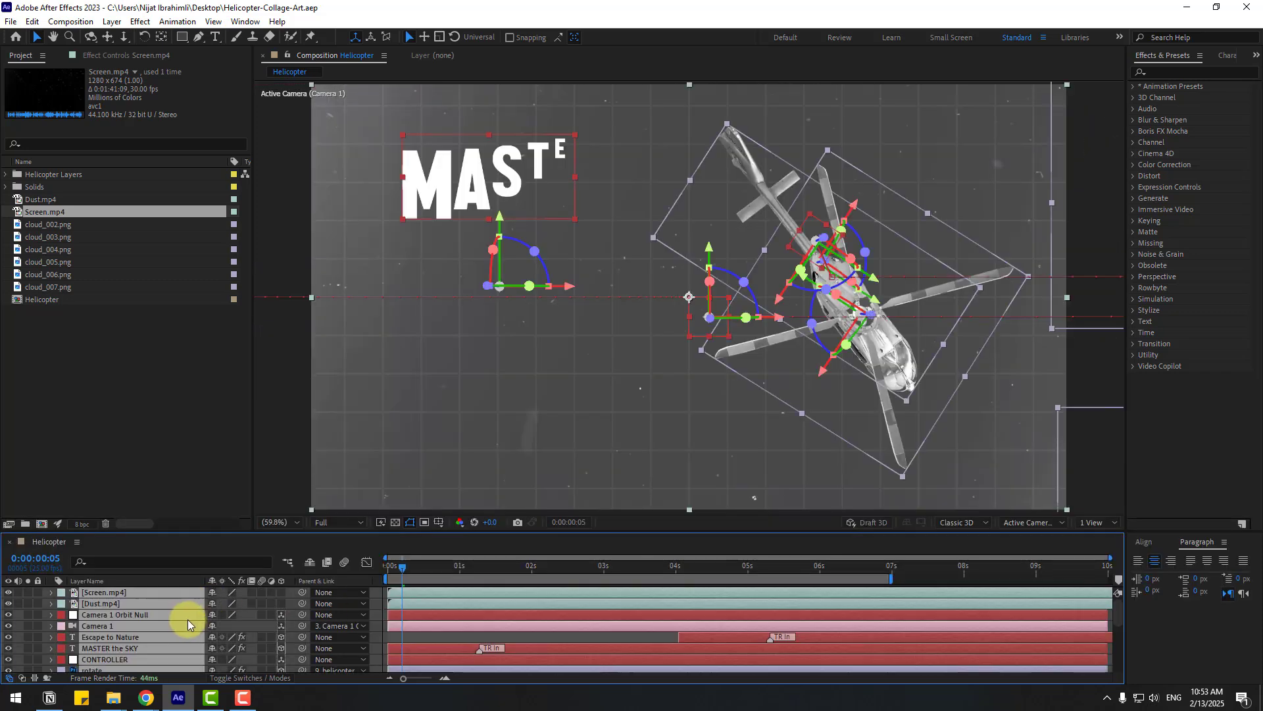
{"action": "left_click", "coordinate": [262, 594]}
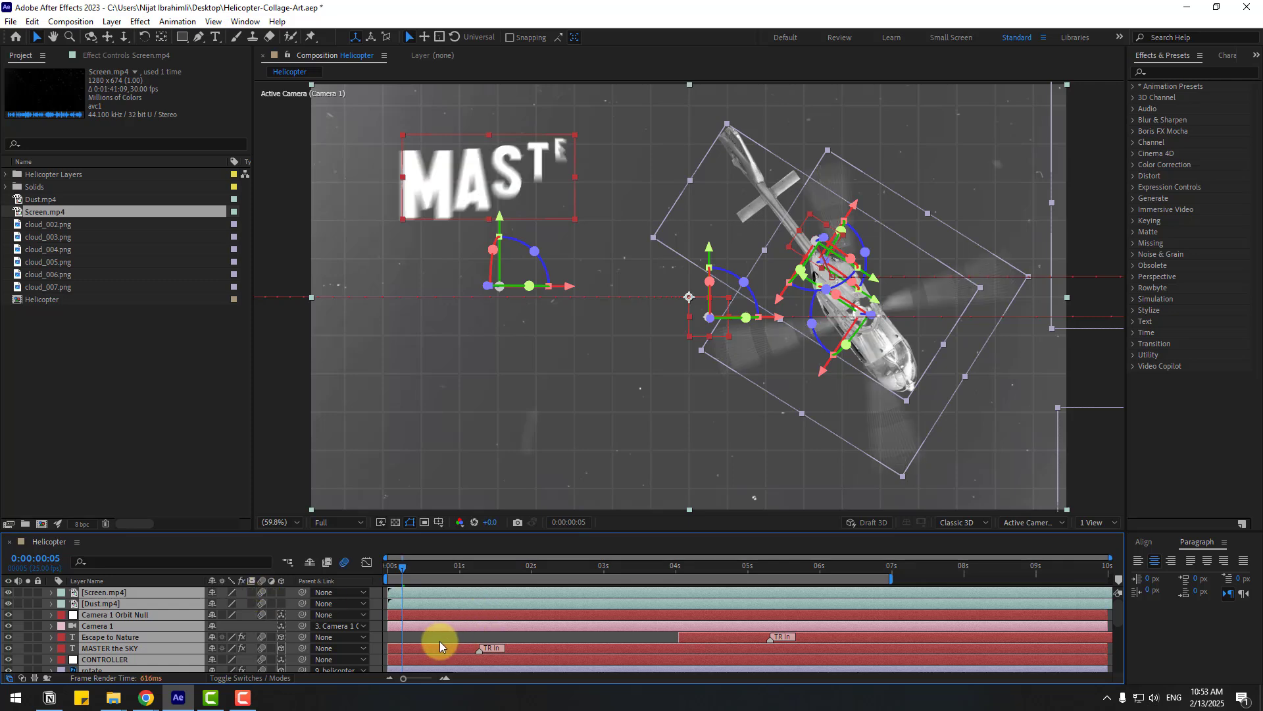
{"action": "left_click", "coordinate": [440, 641]}
{"action": "left_click", "coordinate": [381, 567]}
{"action": "key", "text": "ctrl+s"}
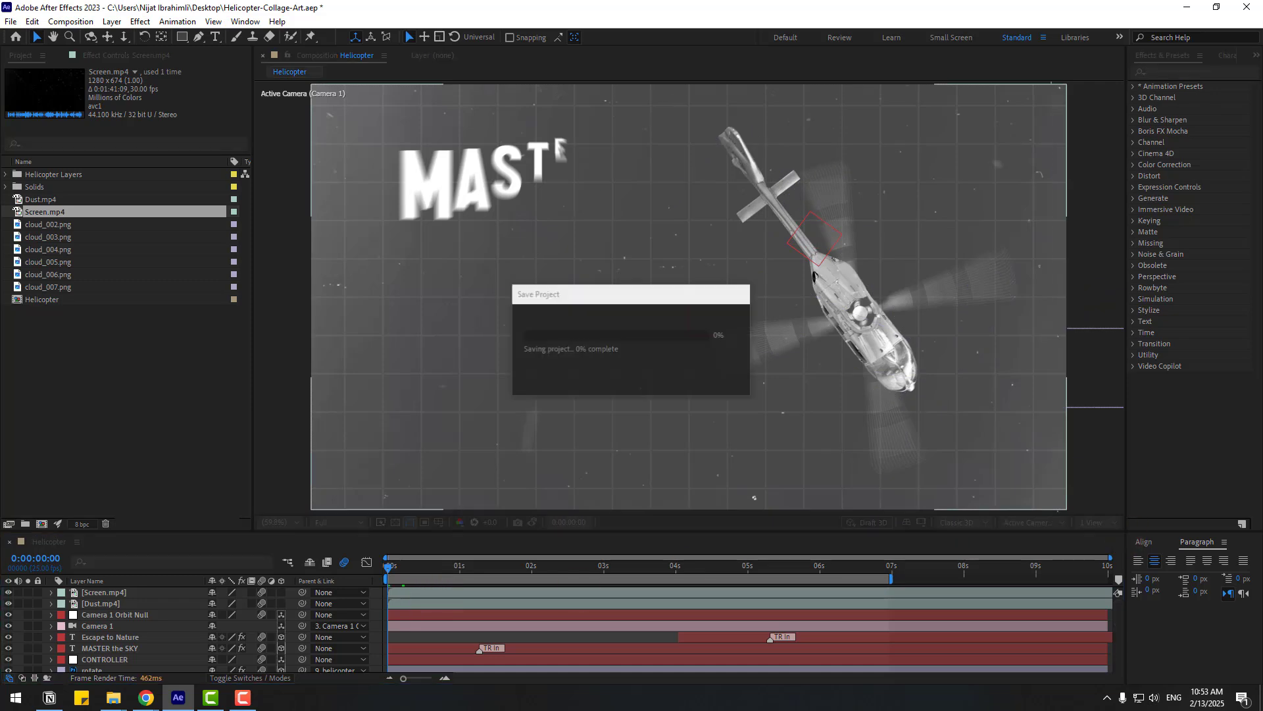
{"action": "key", "text": "space"}
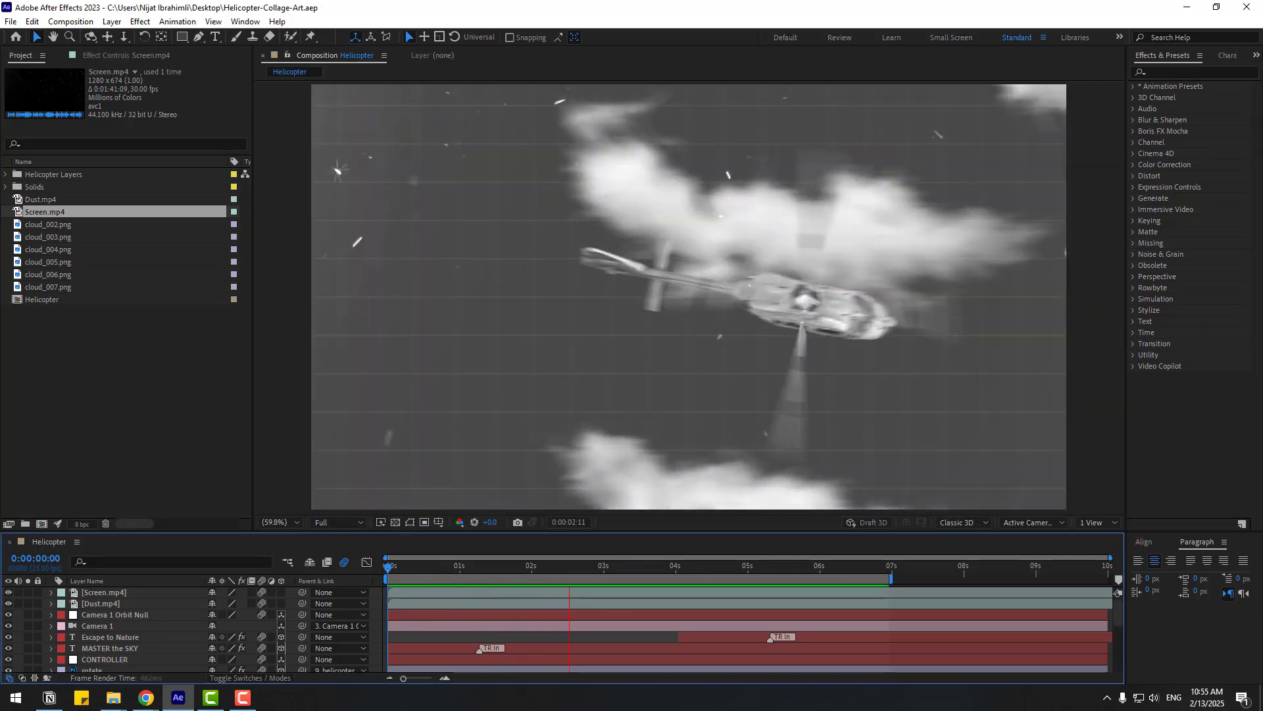